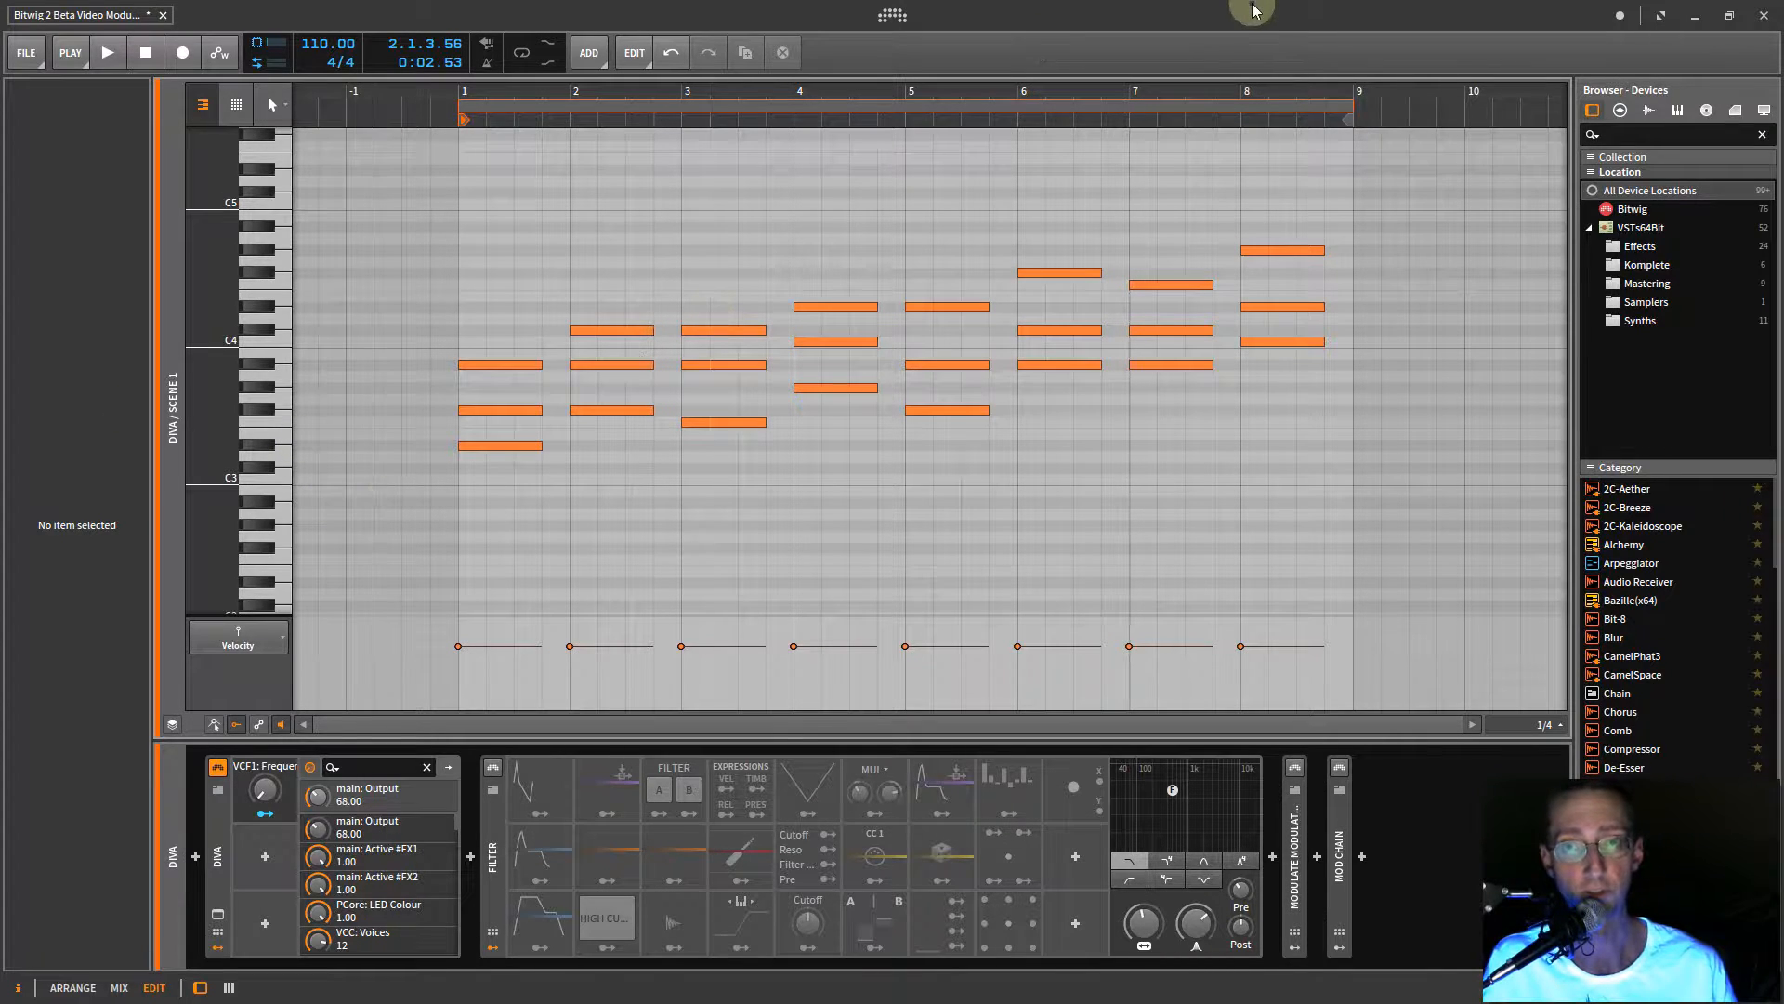
- Play the clip and examine the Diva plugin's PAD Andromeda preset in its patches and main views
key("space")
left_click(219, 916)
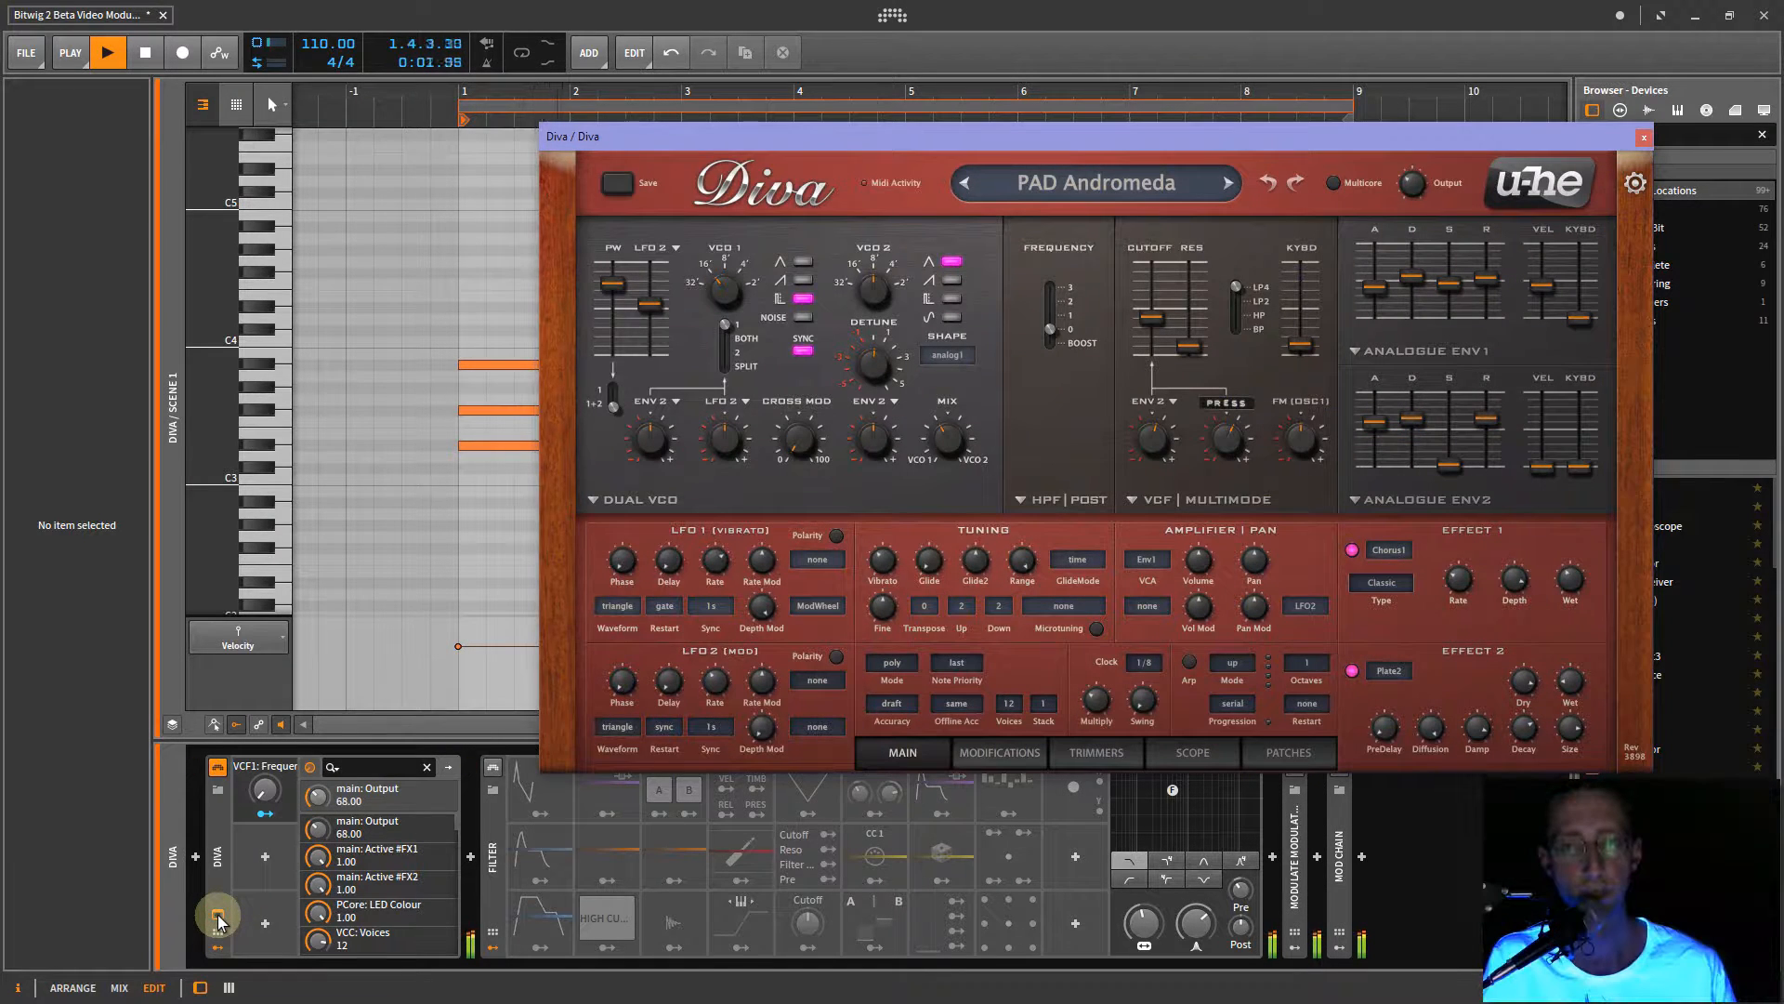
left_click(1271, 757)
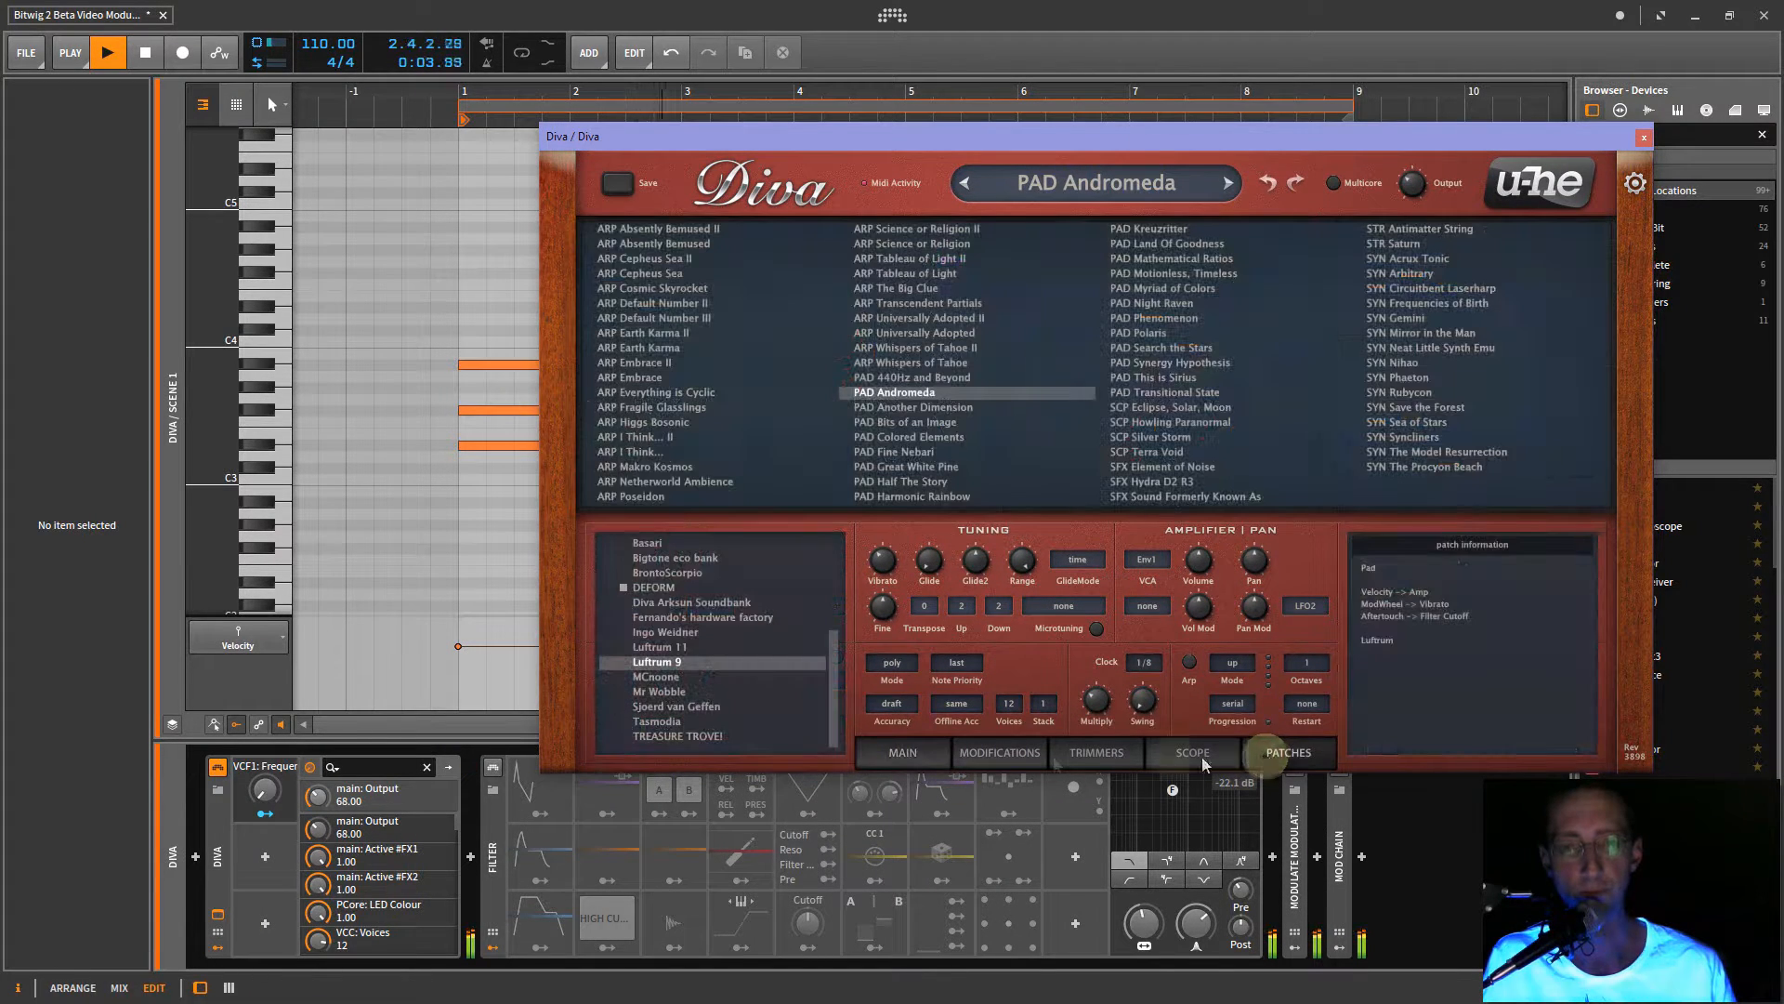
left_click(920, 759)
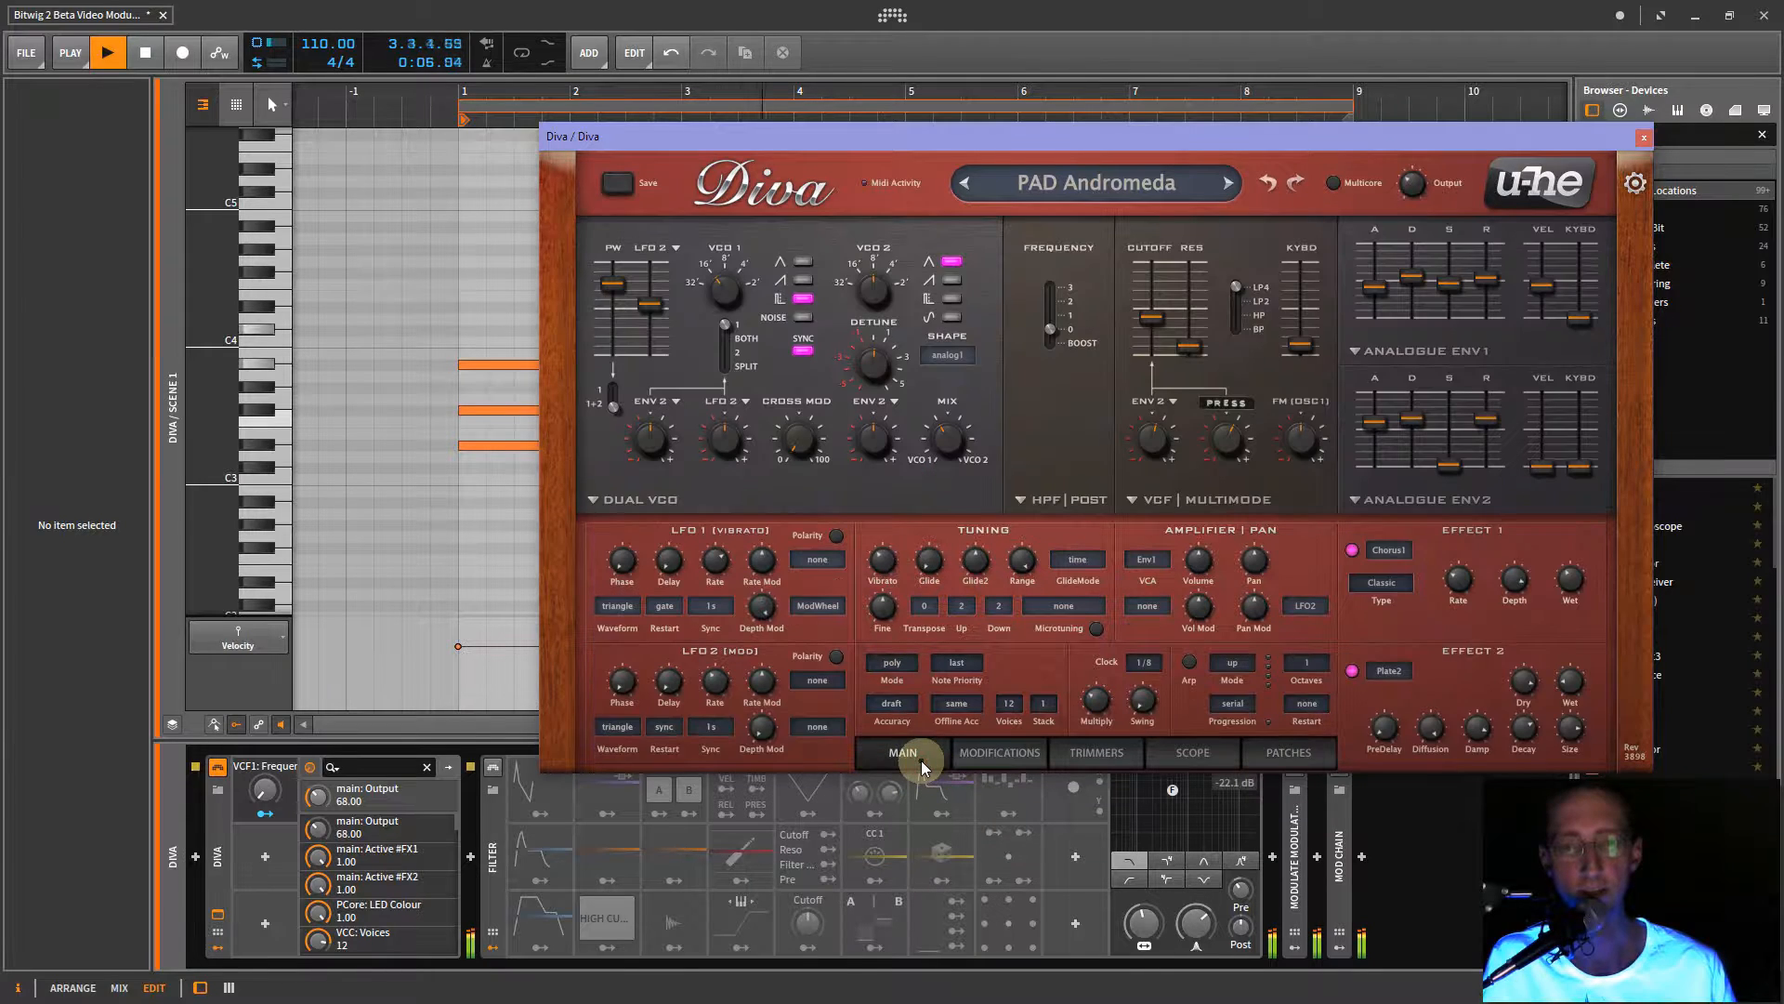
left_click(1644, 137)
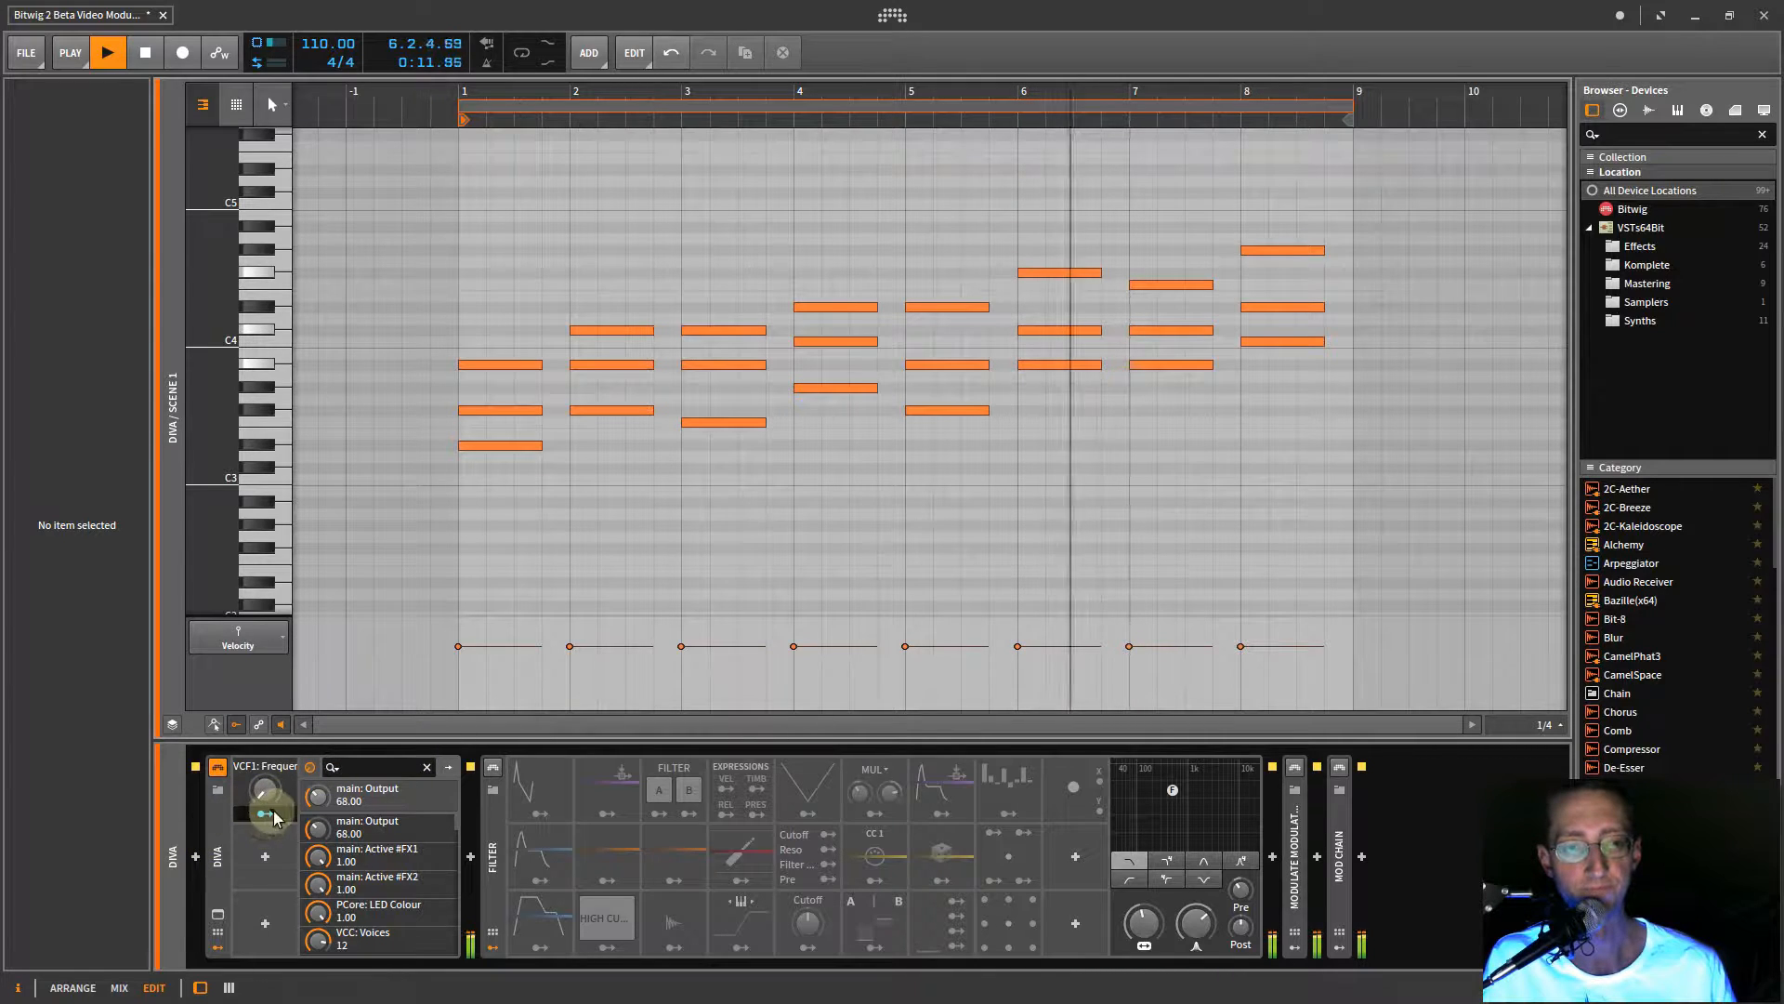
- Play the clip to audition Diva with its VCF1: Frequency macro raised
key("space")
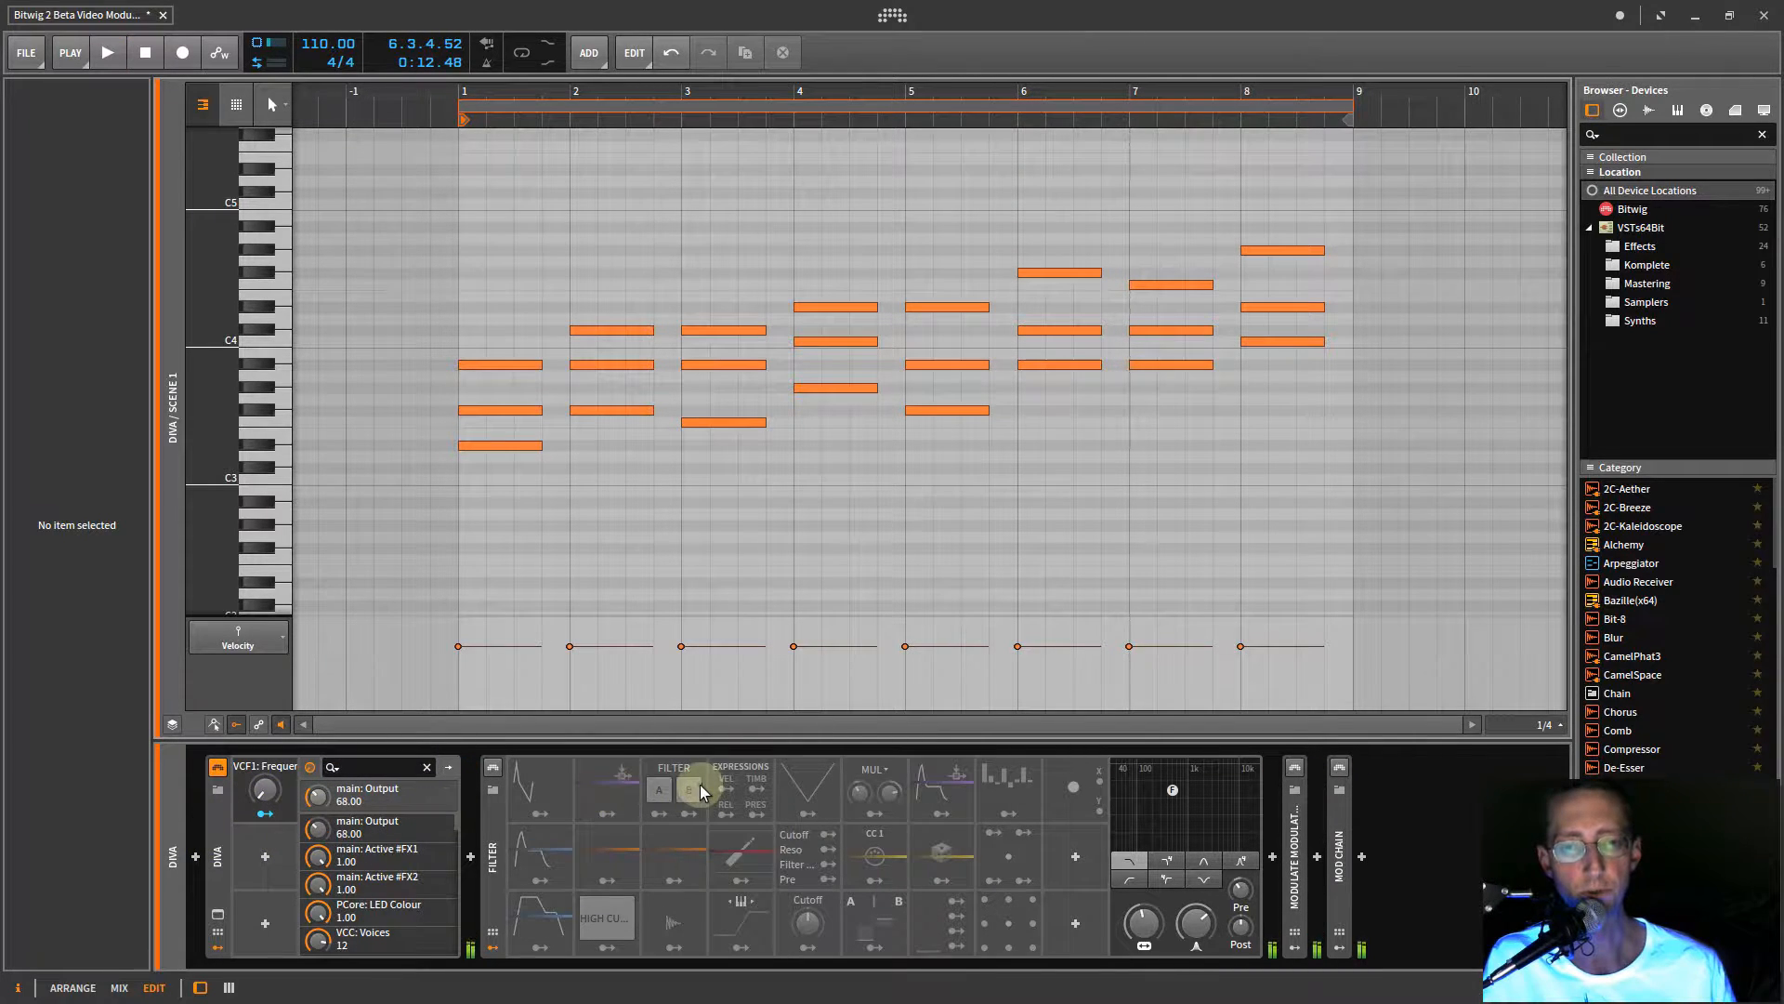
key("space")
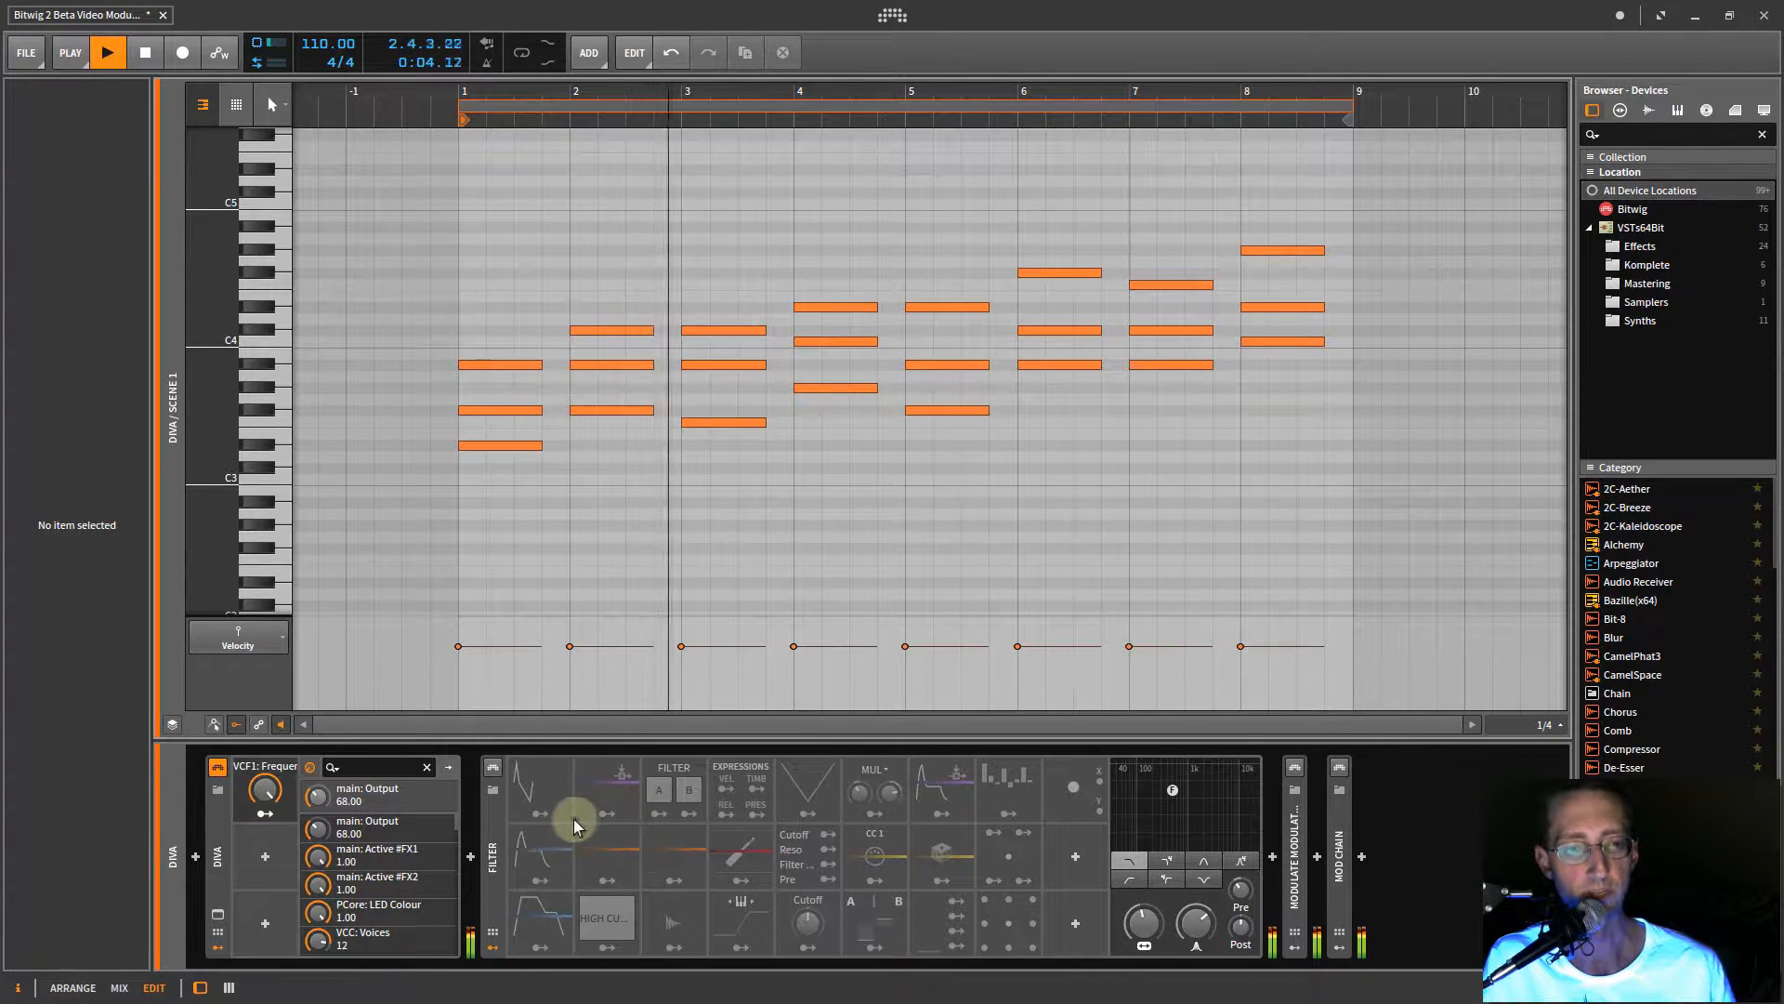
key("space")
- Enable the Filter device after Diva, hide the inspector, and briefly play the clip through the filter
left_click(495, 839)
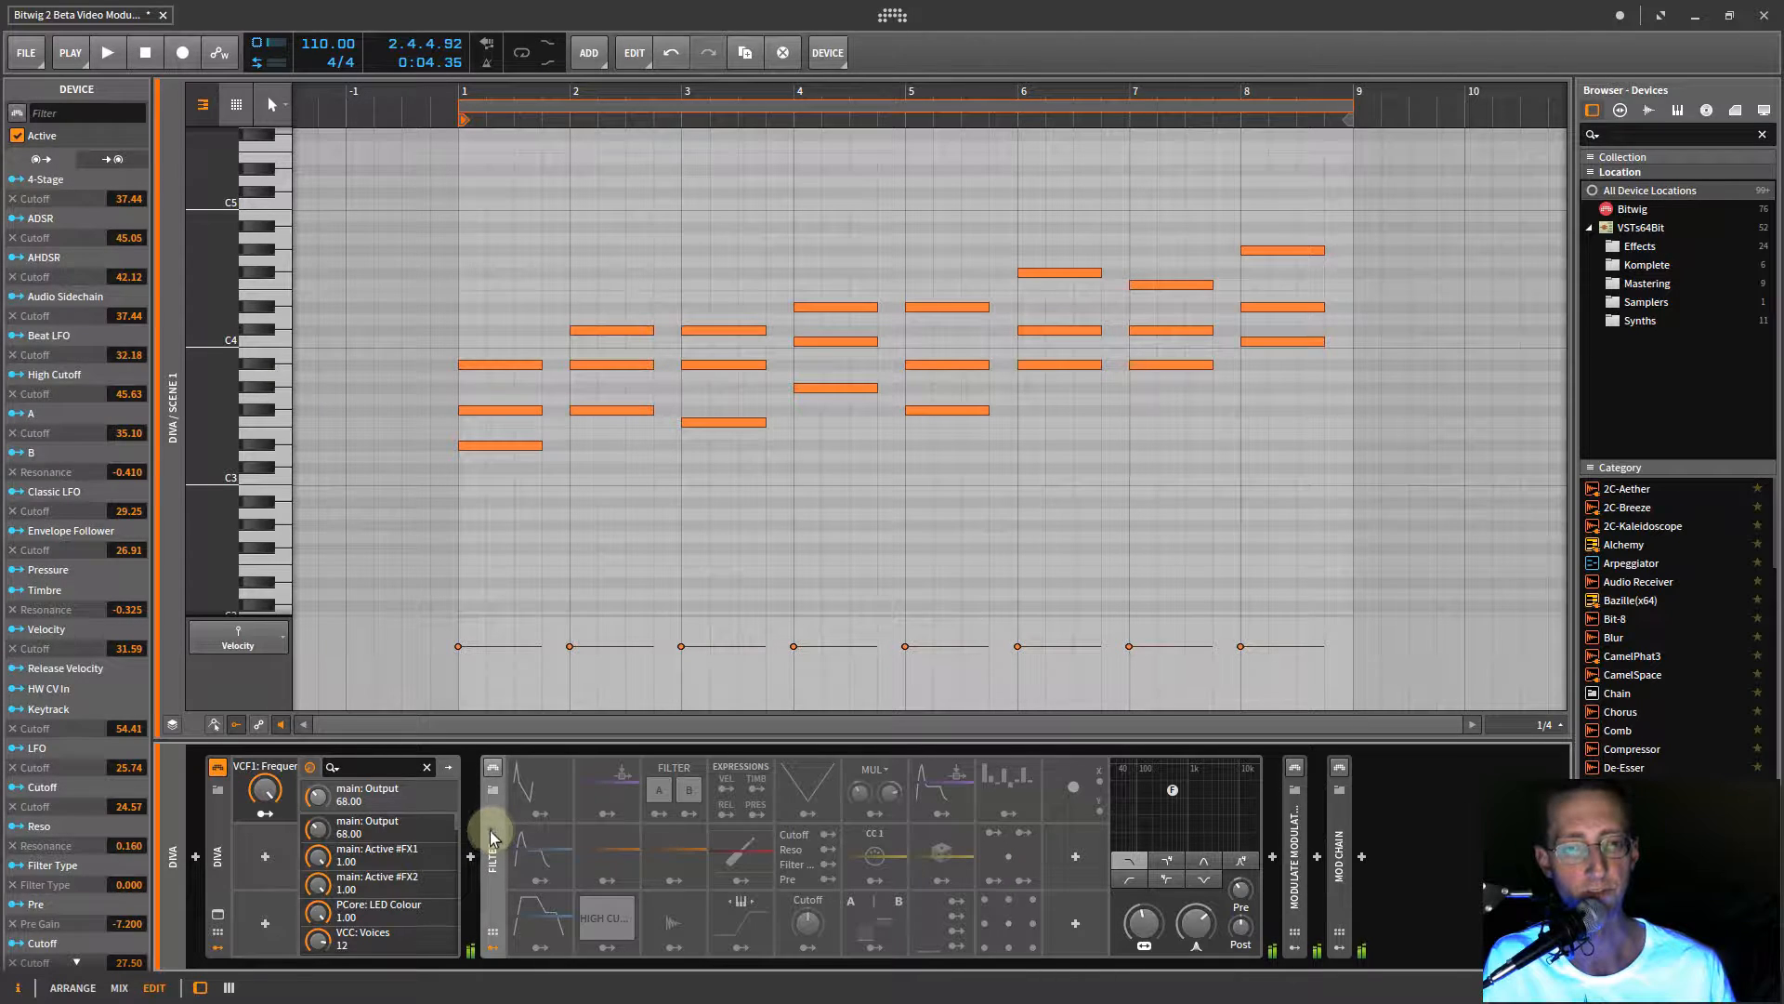
left_click(492, 769)
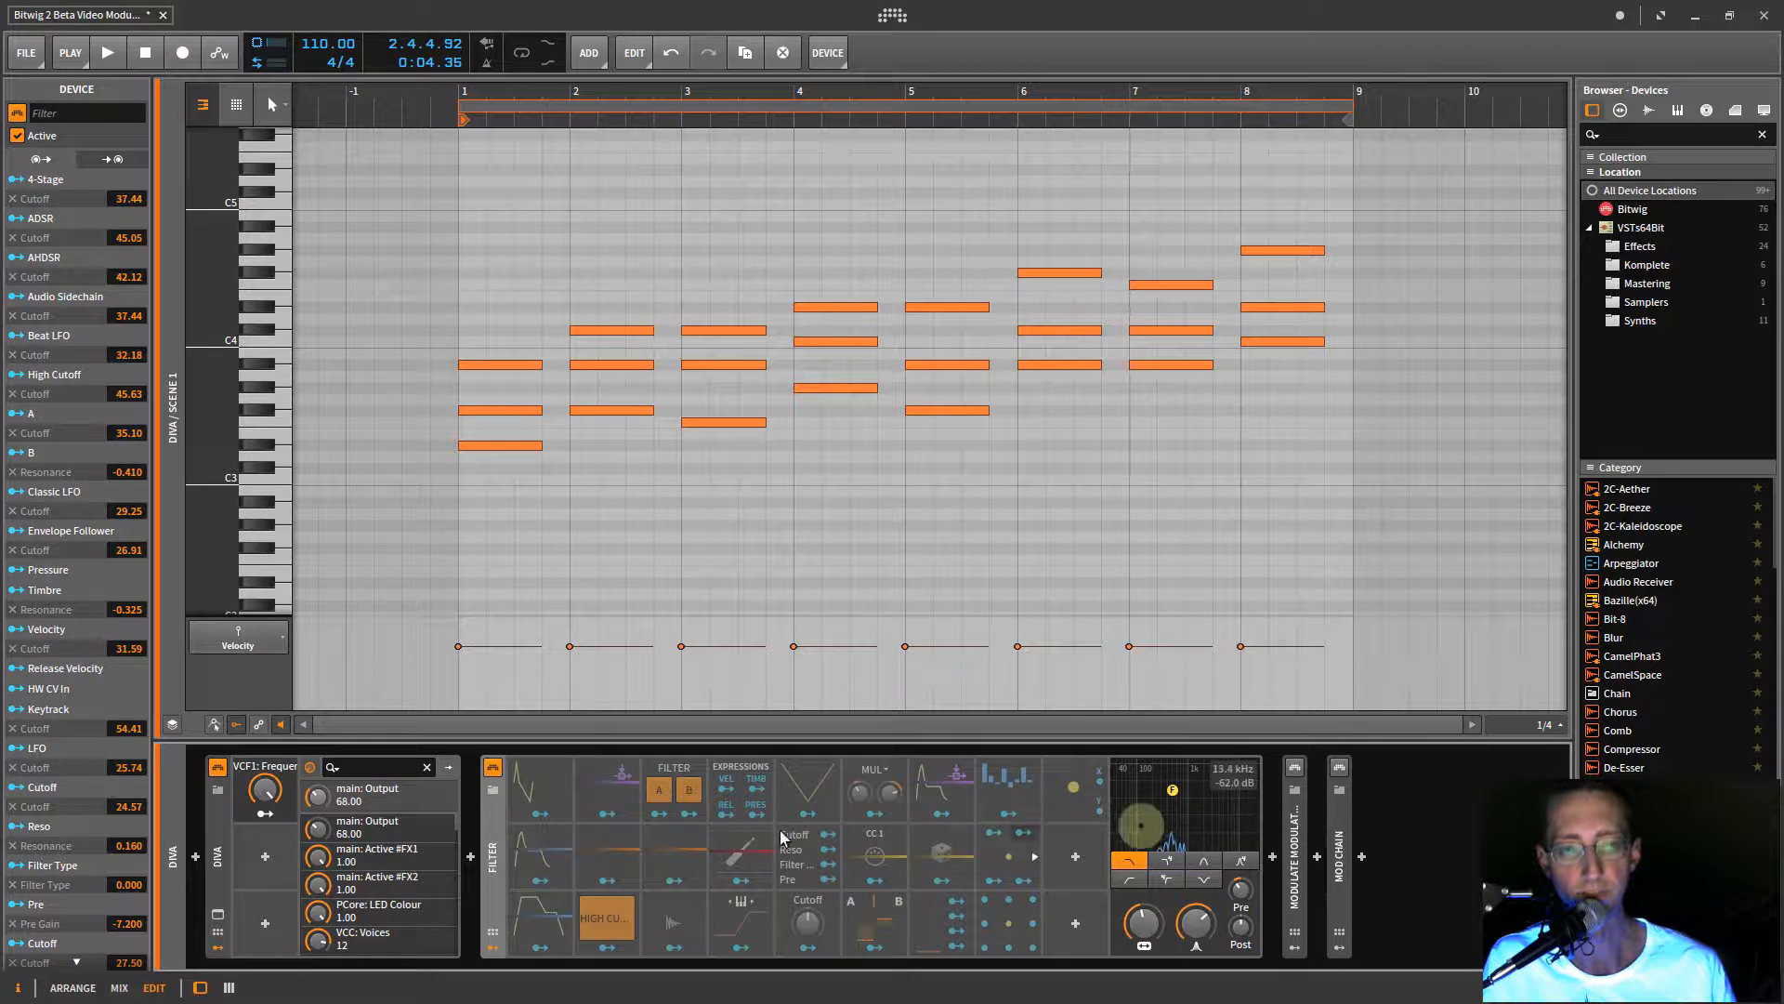
left_click(17, 988)
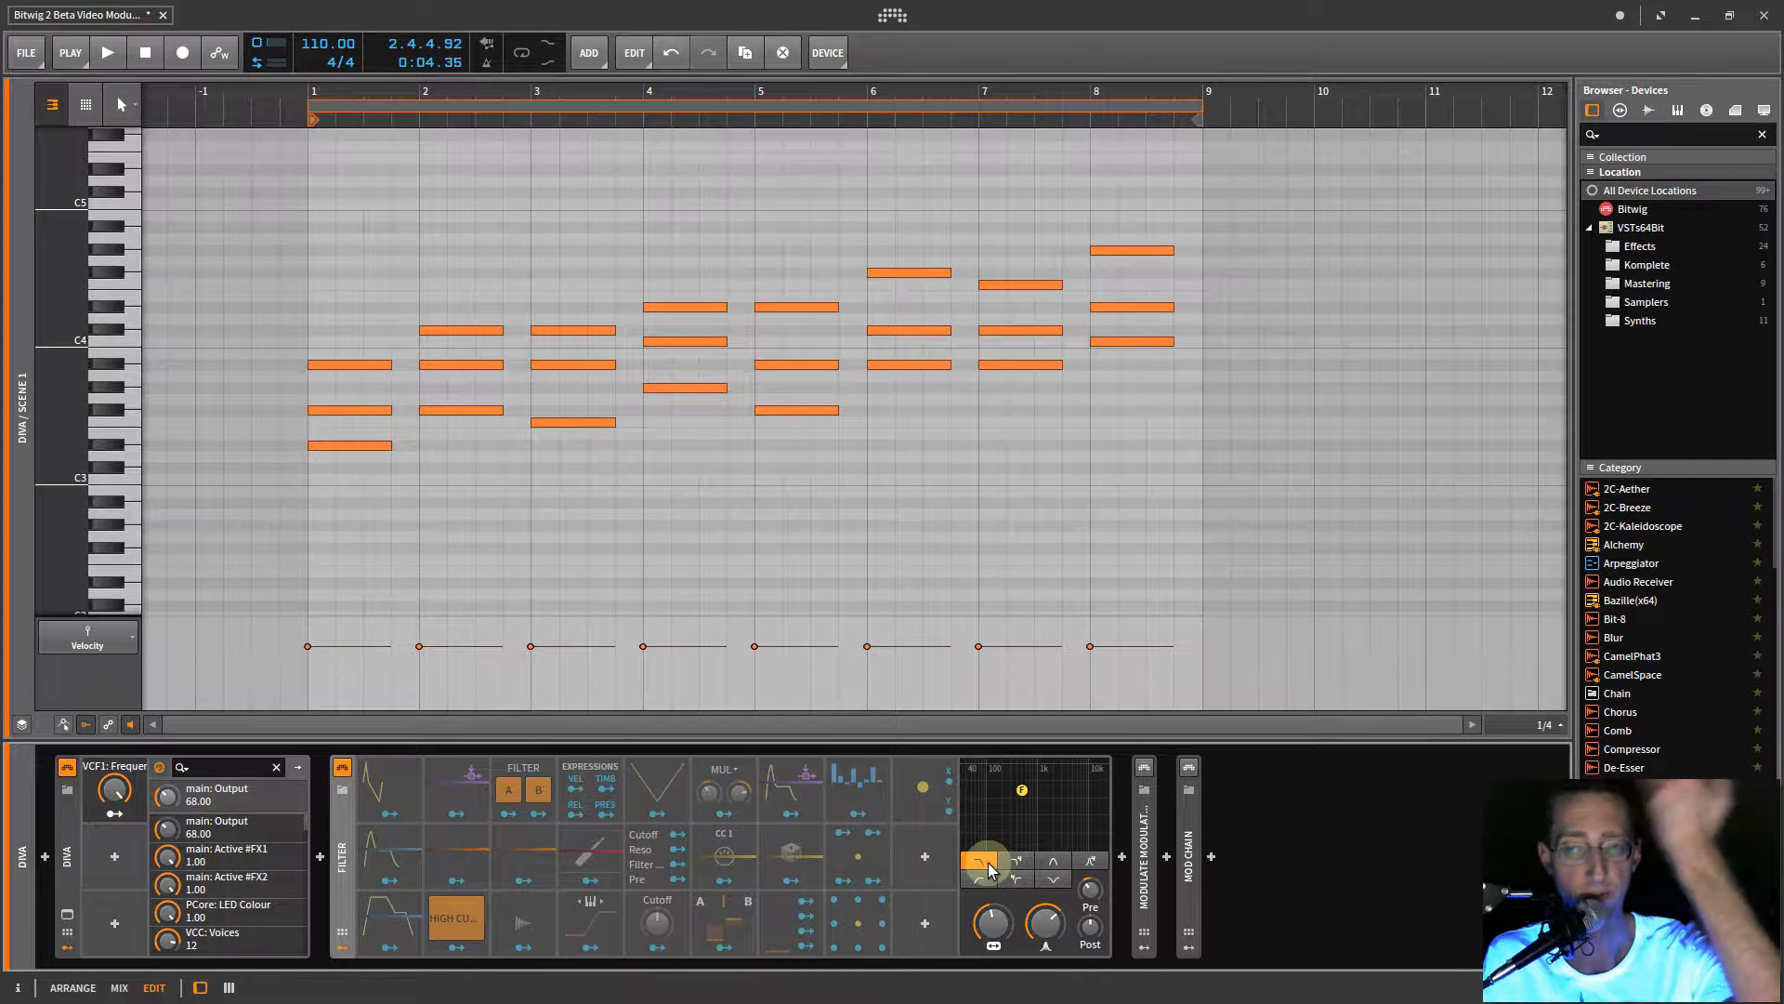
key("space")
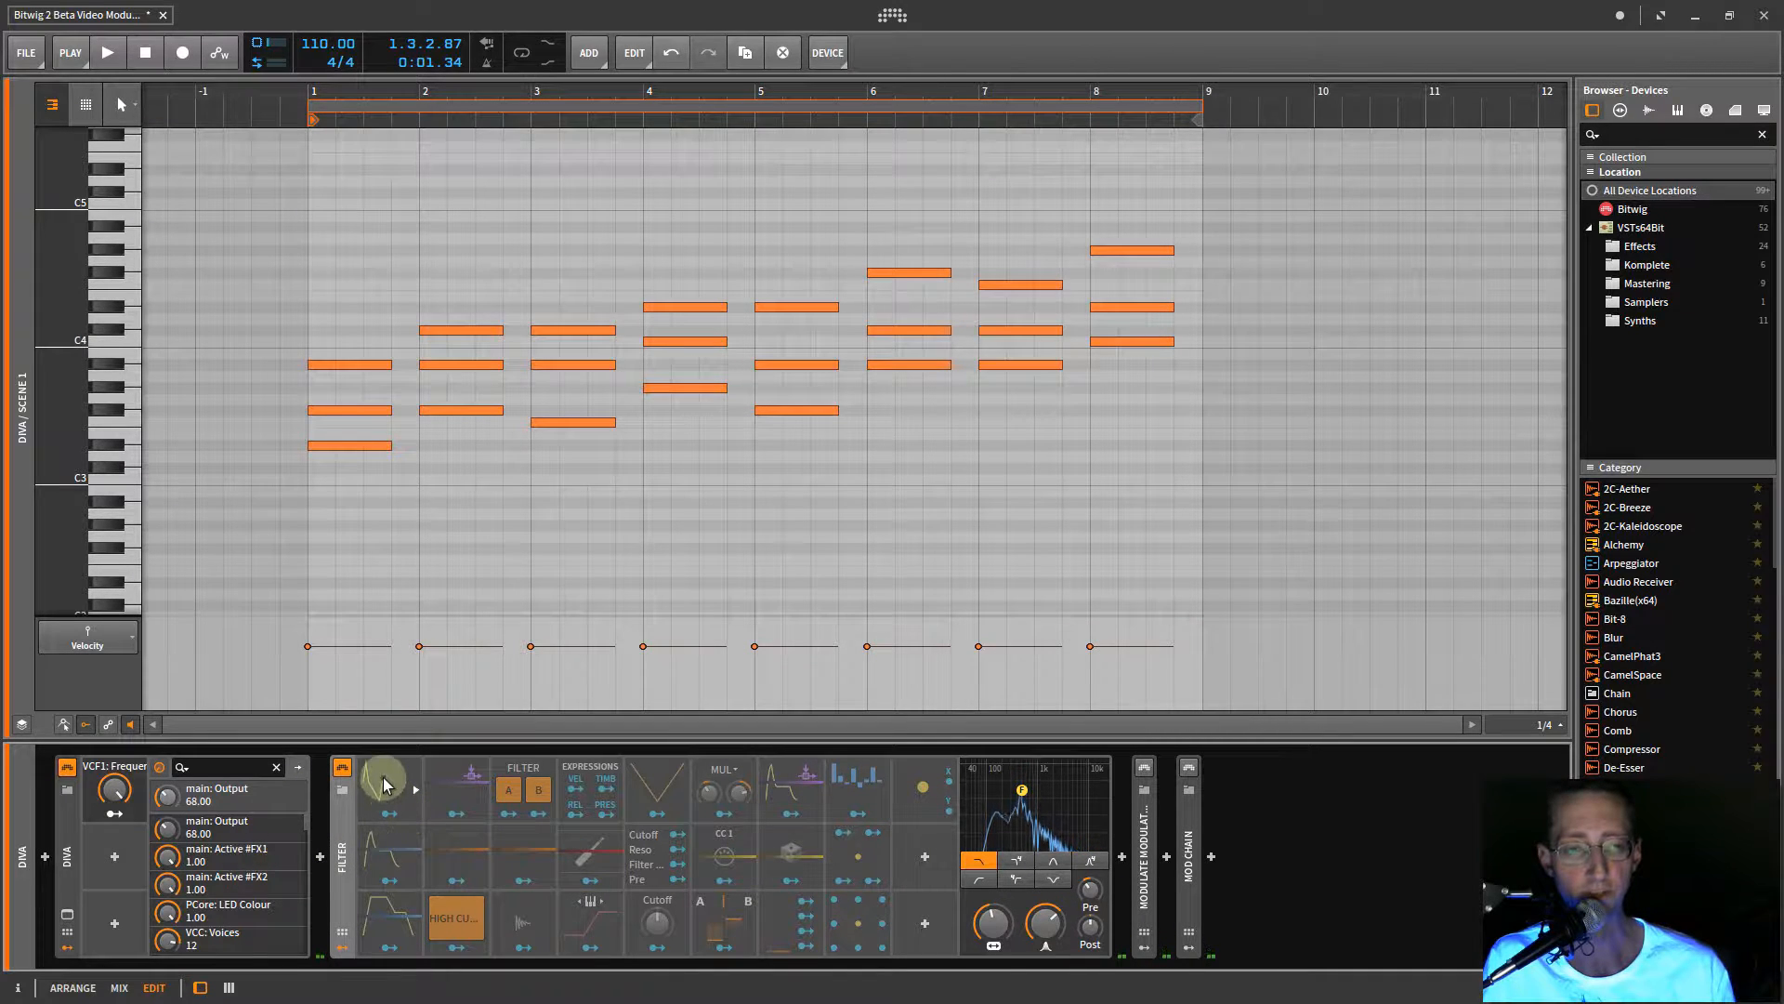
- Expand and activate the Filter device's 4-Stage modulator, with the clip playing
left_click(383, 784)
right_click(383, 785)
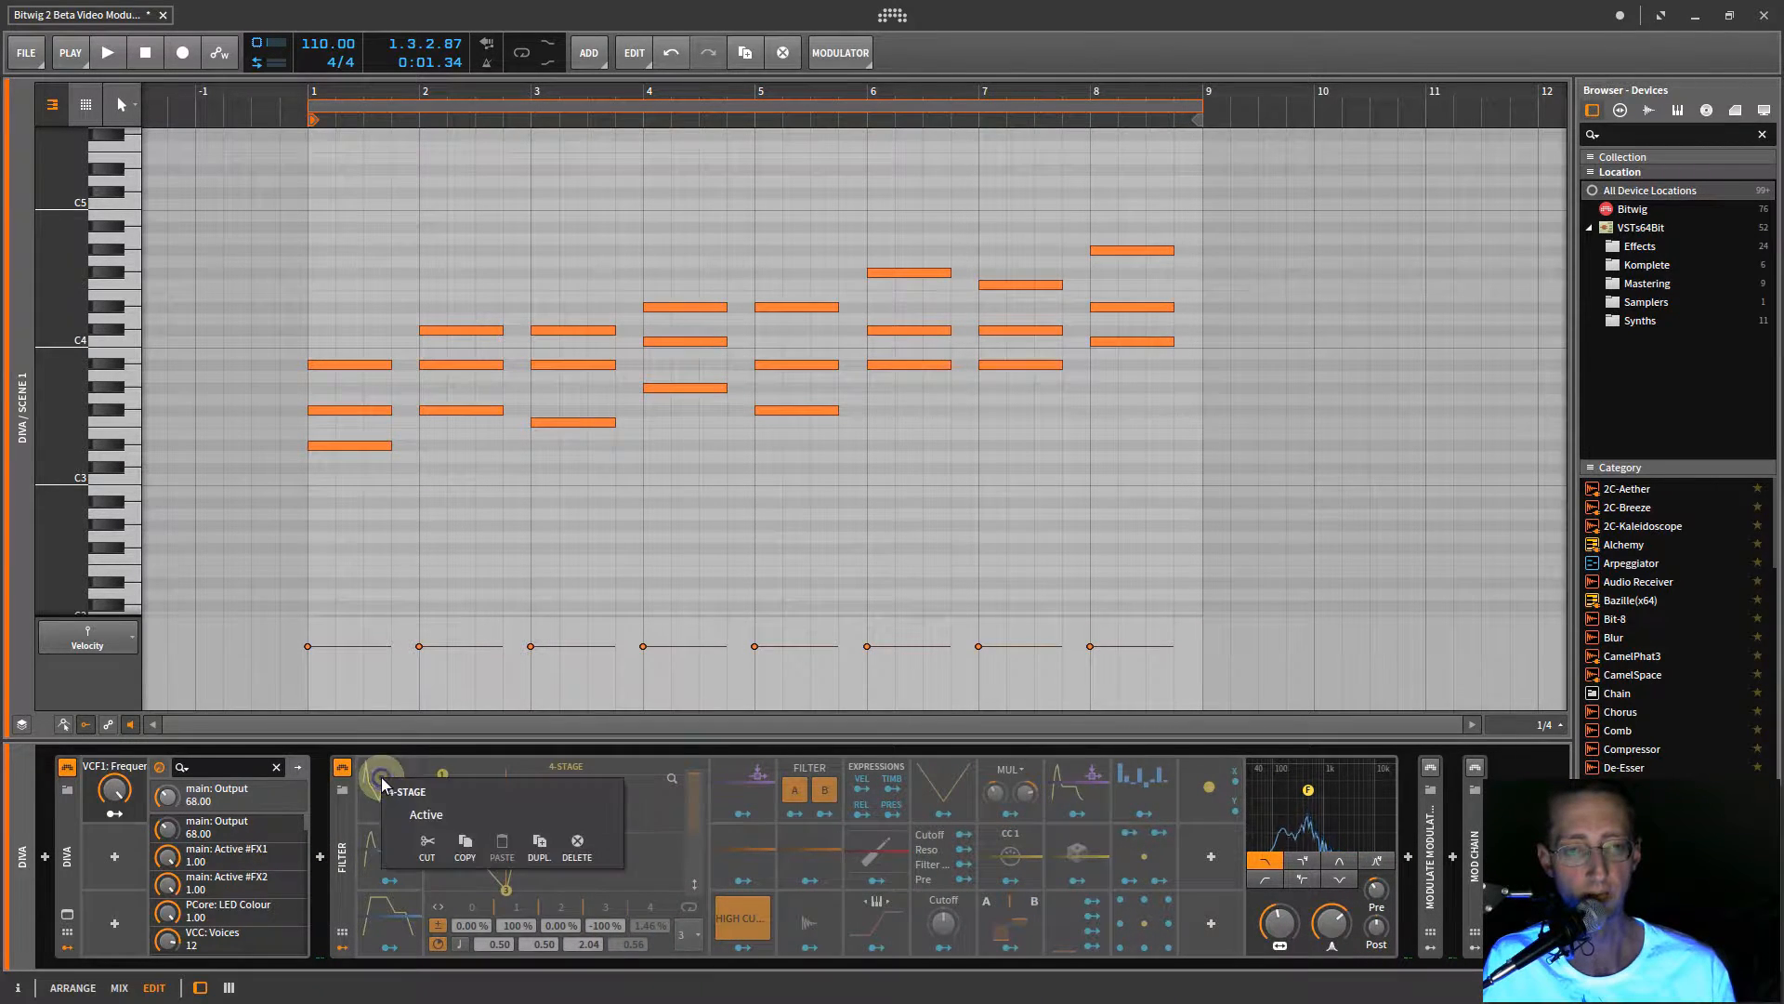
left_click(436, 815)
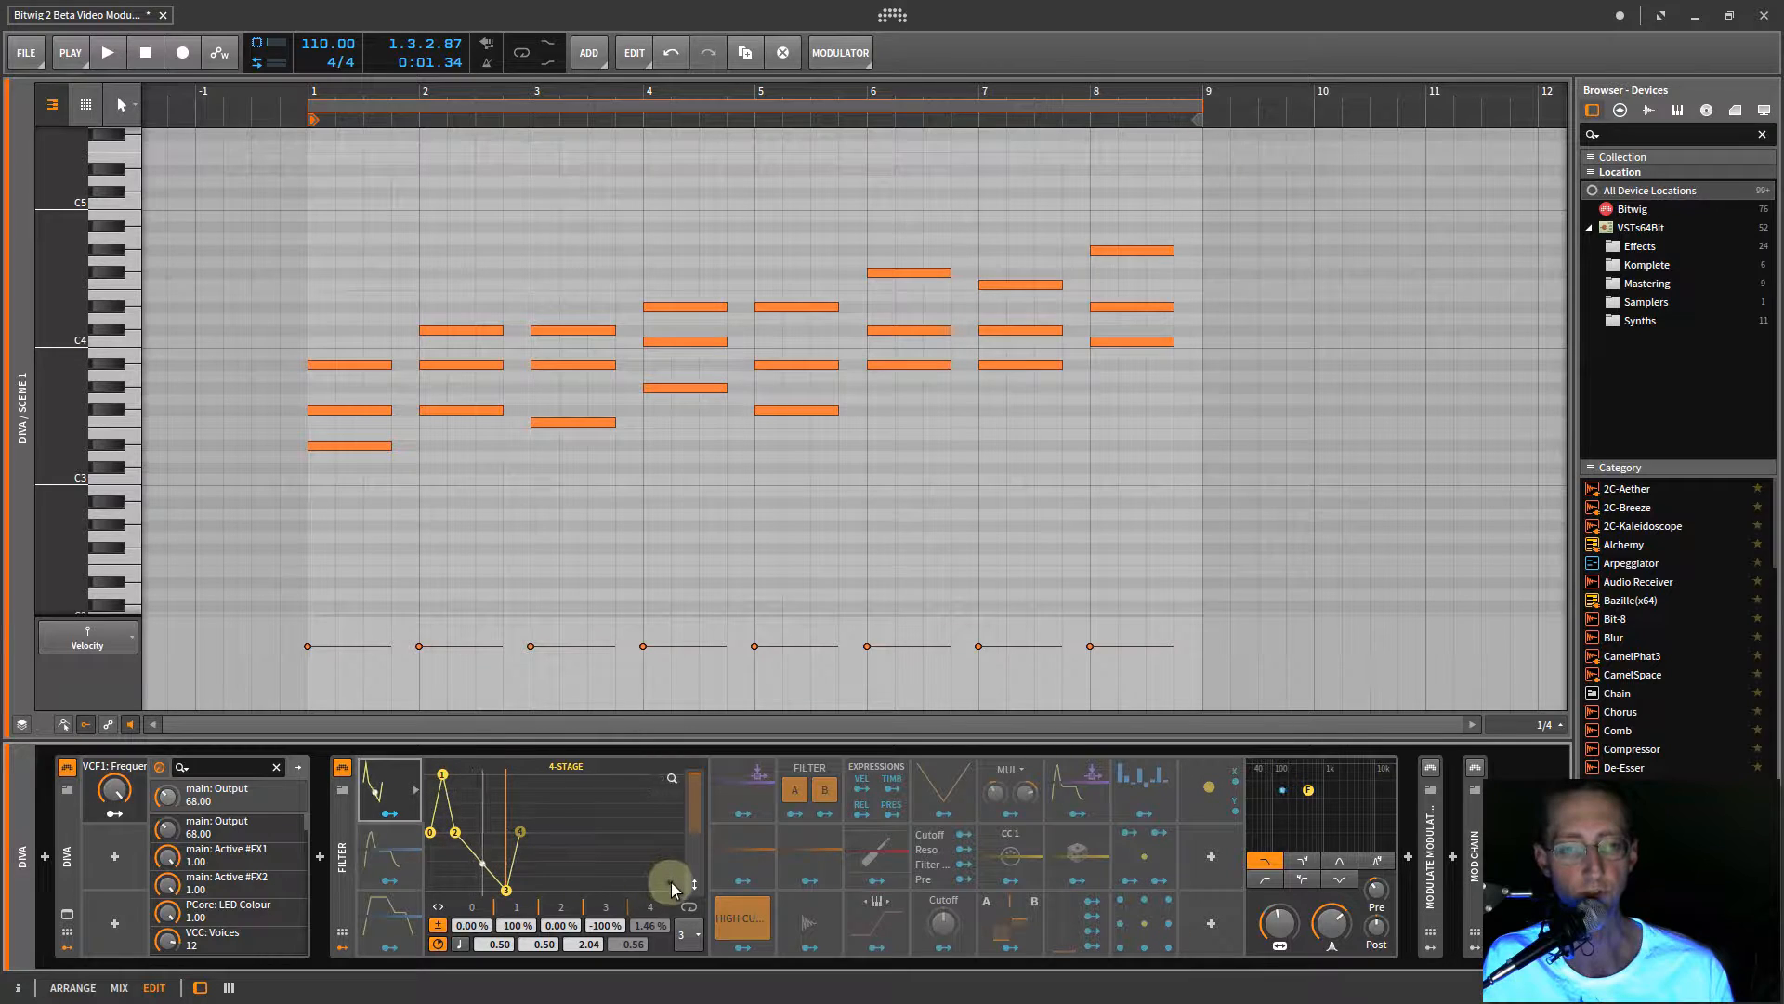
key("space")
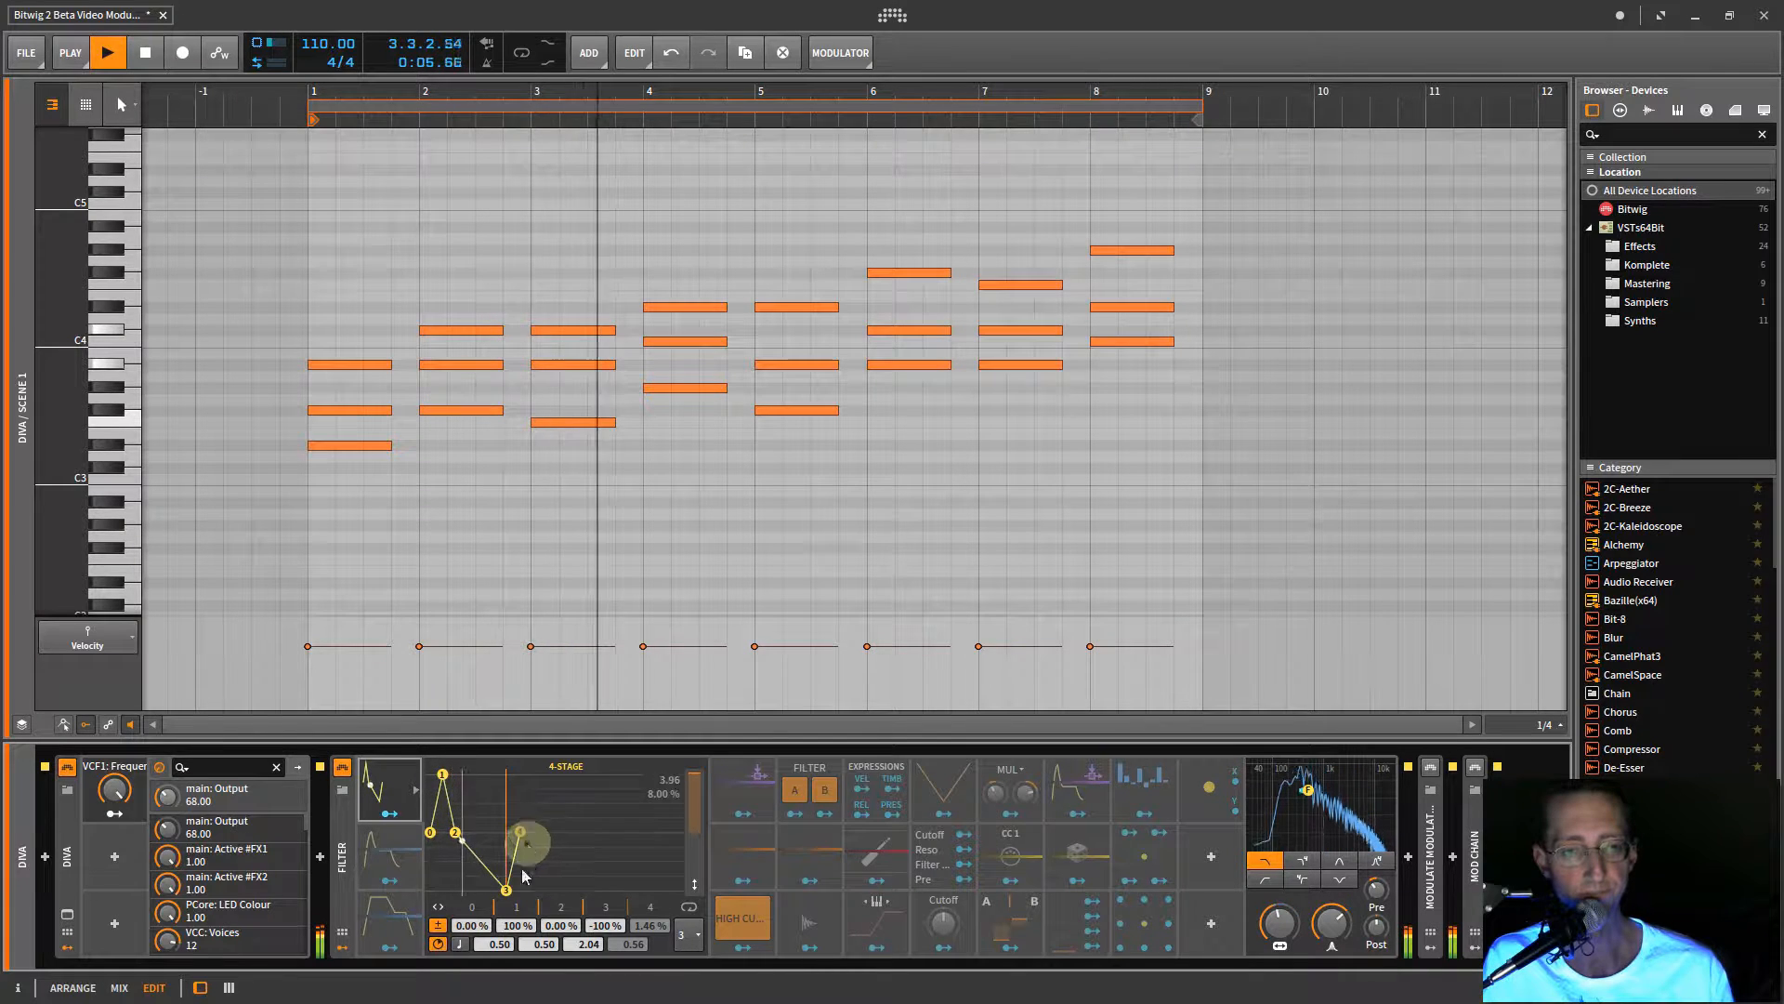
- Reshape the 4-Stage envelope with point 3 at about -65 % and 1.30, a final stage of 2.34, and sustain at stage 4
left_click_drag(507, 890, 477, 891)
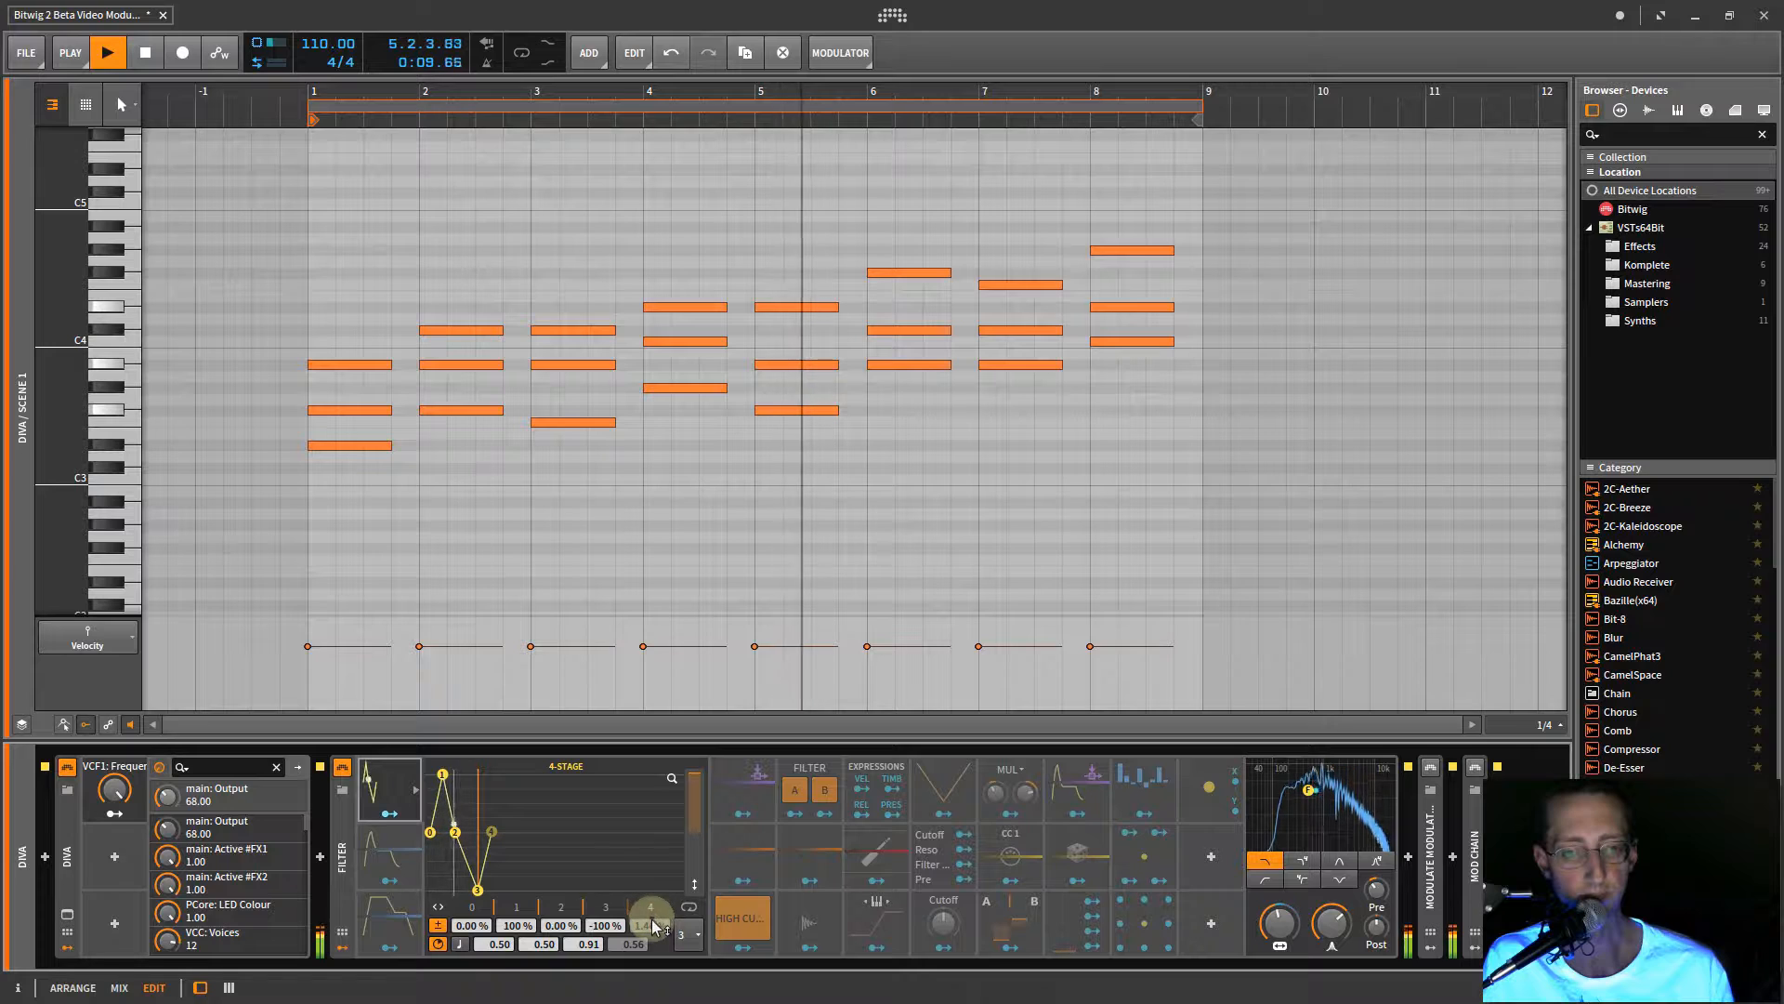
left_click(699, 937)
left_click(685, 912)
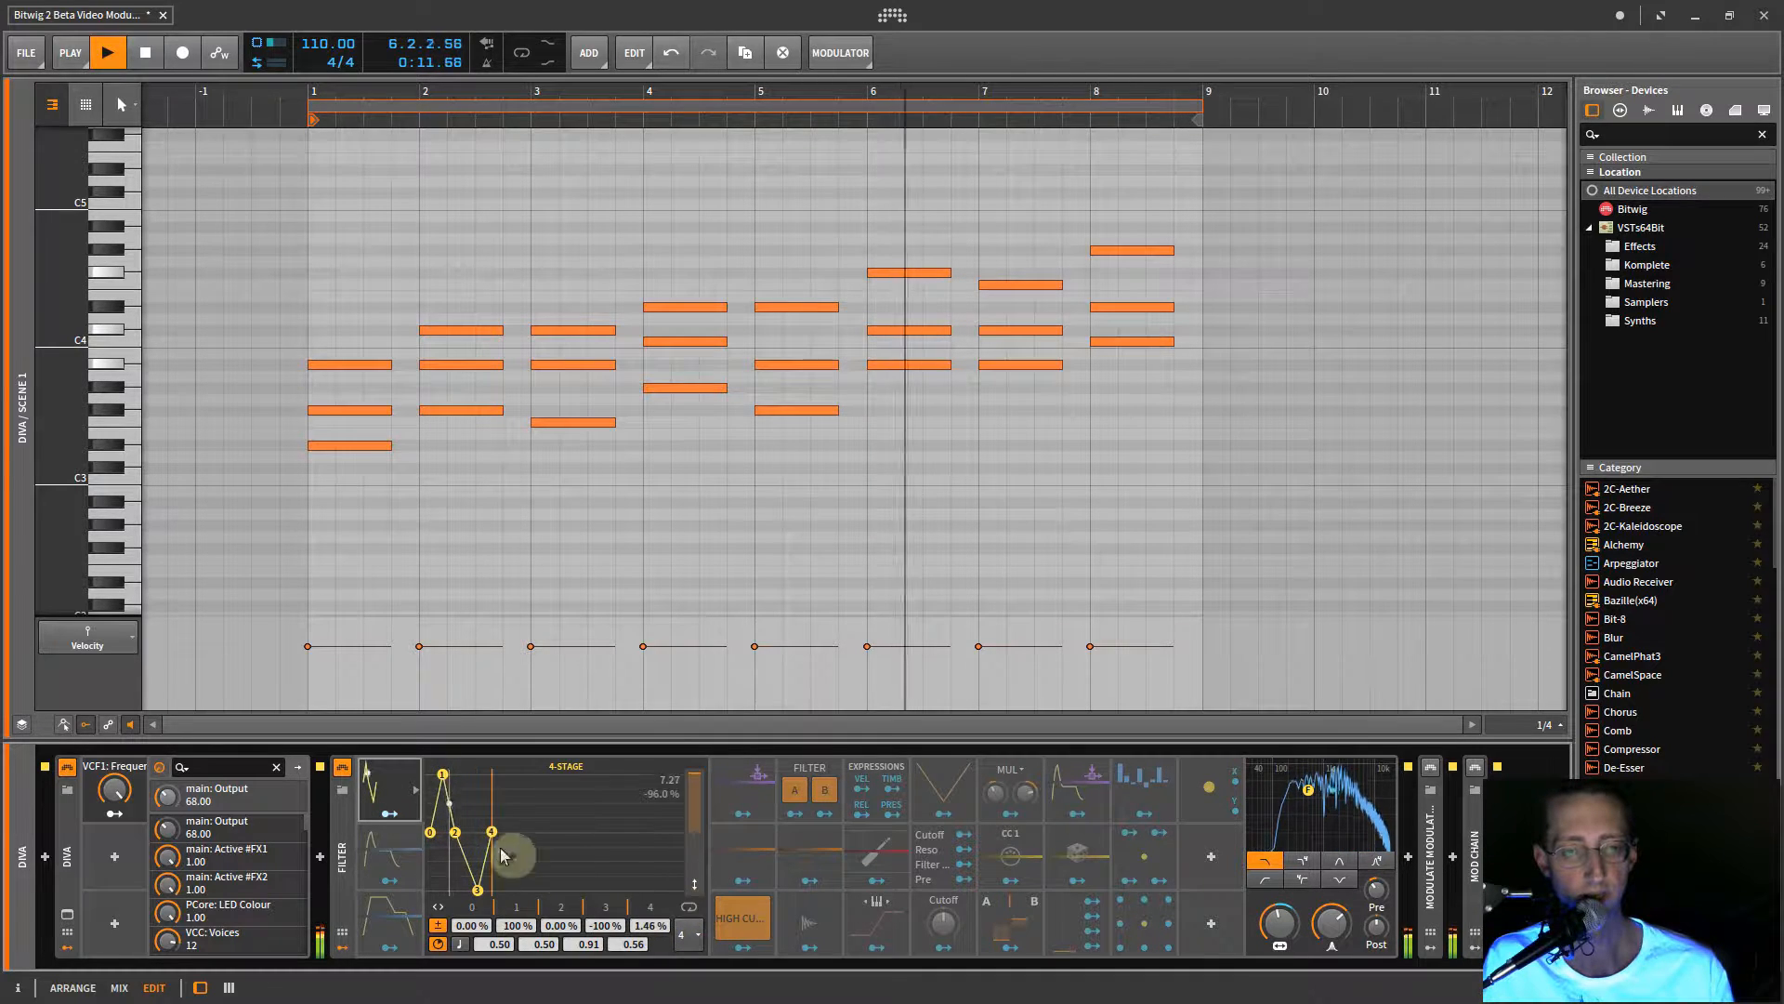
left_click_drag(492, 832, 537, 833)
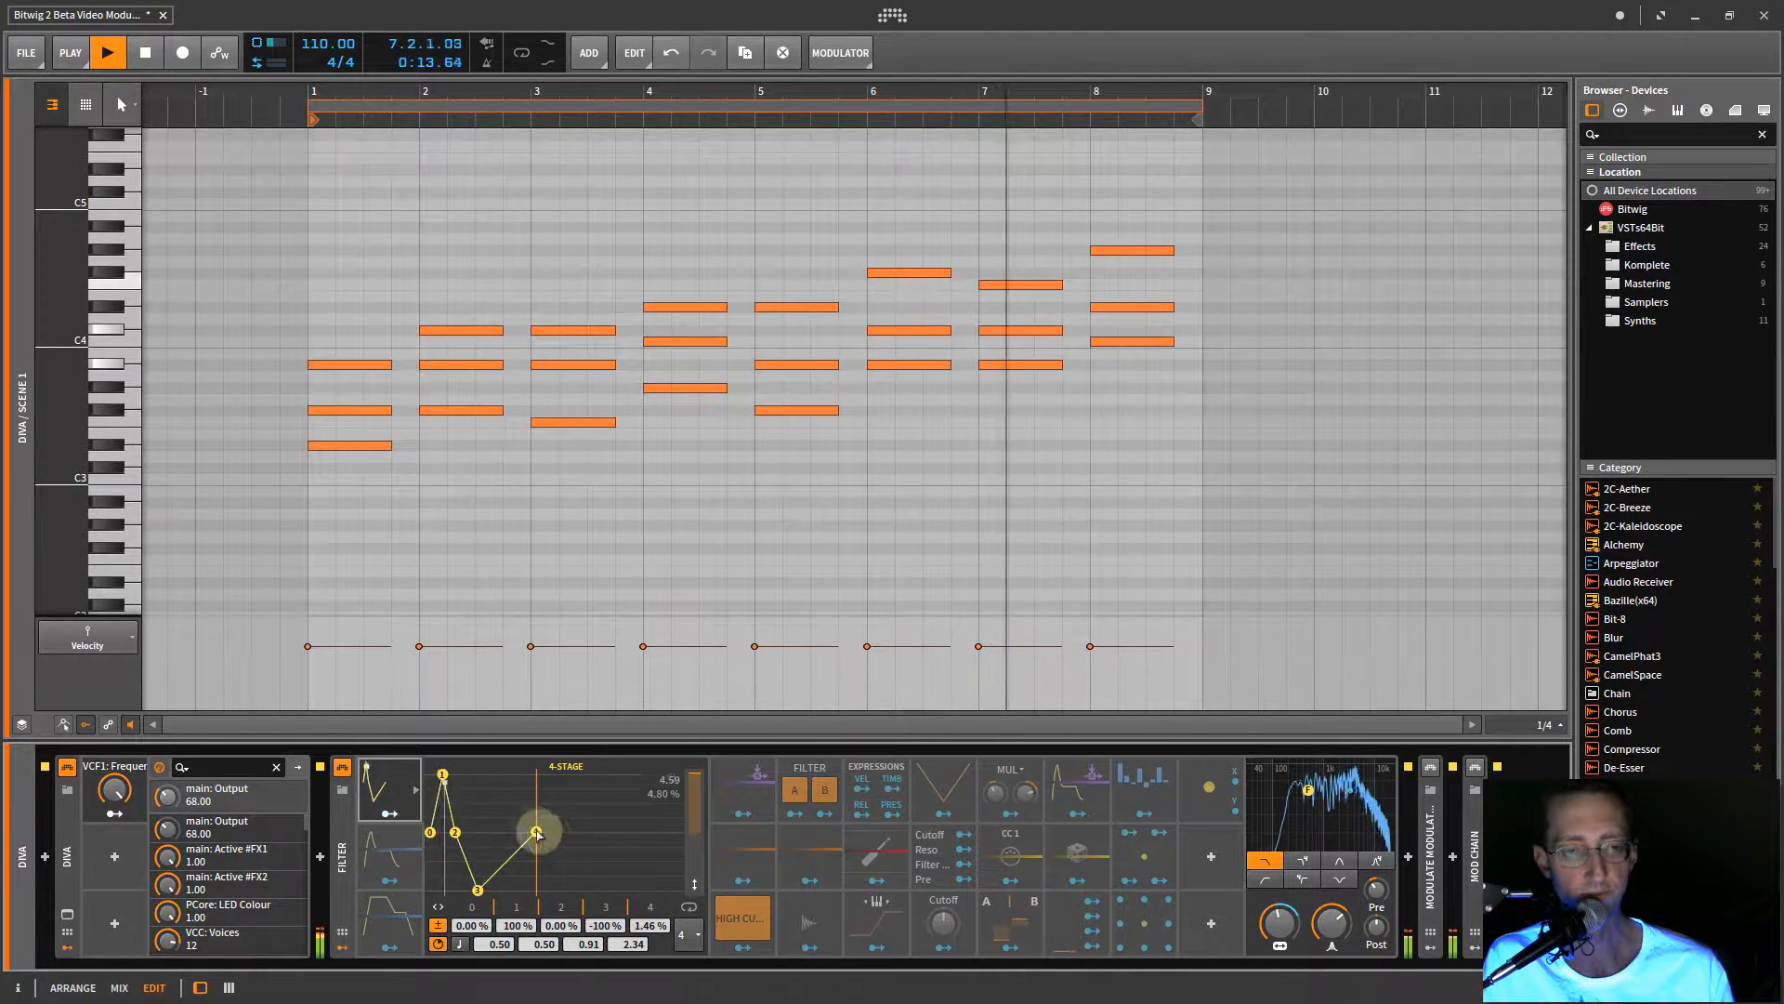
left_click_drag(478, 889, 487, 869)
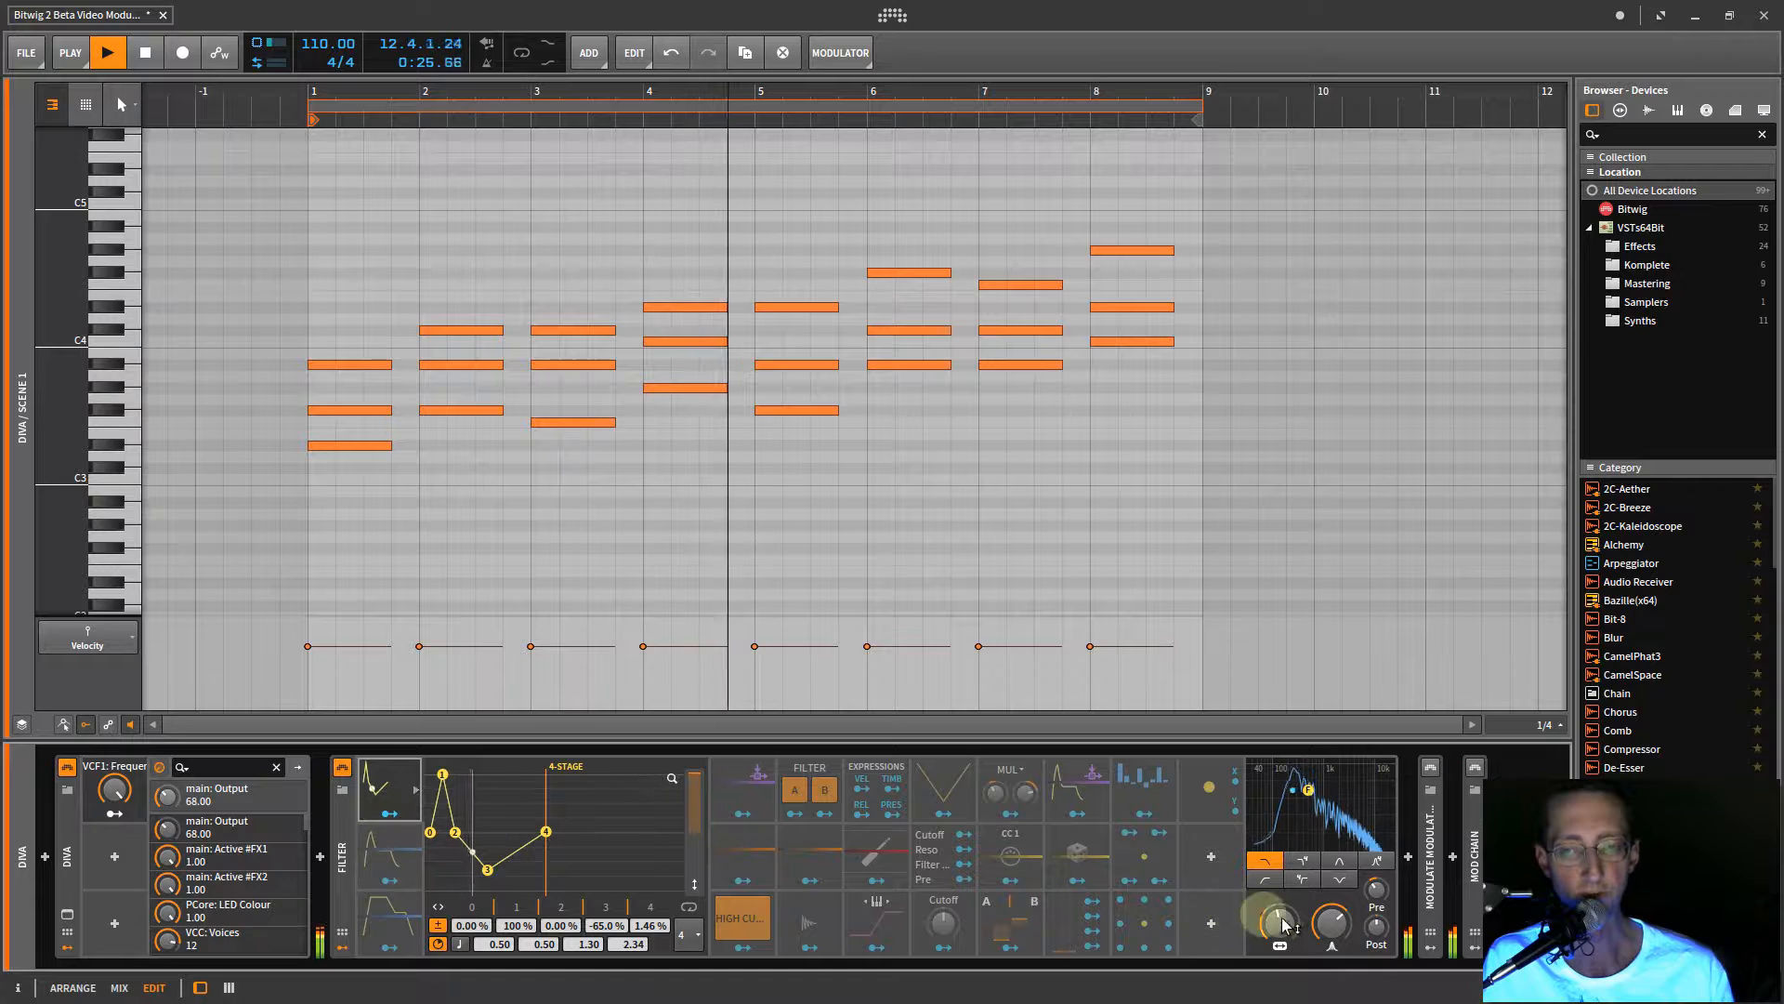
- Switch the Filter's active modulator from 4-Stage to ADSR and lower the ADSR's sustain level
right_click(392, 784)
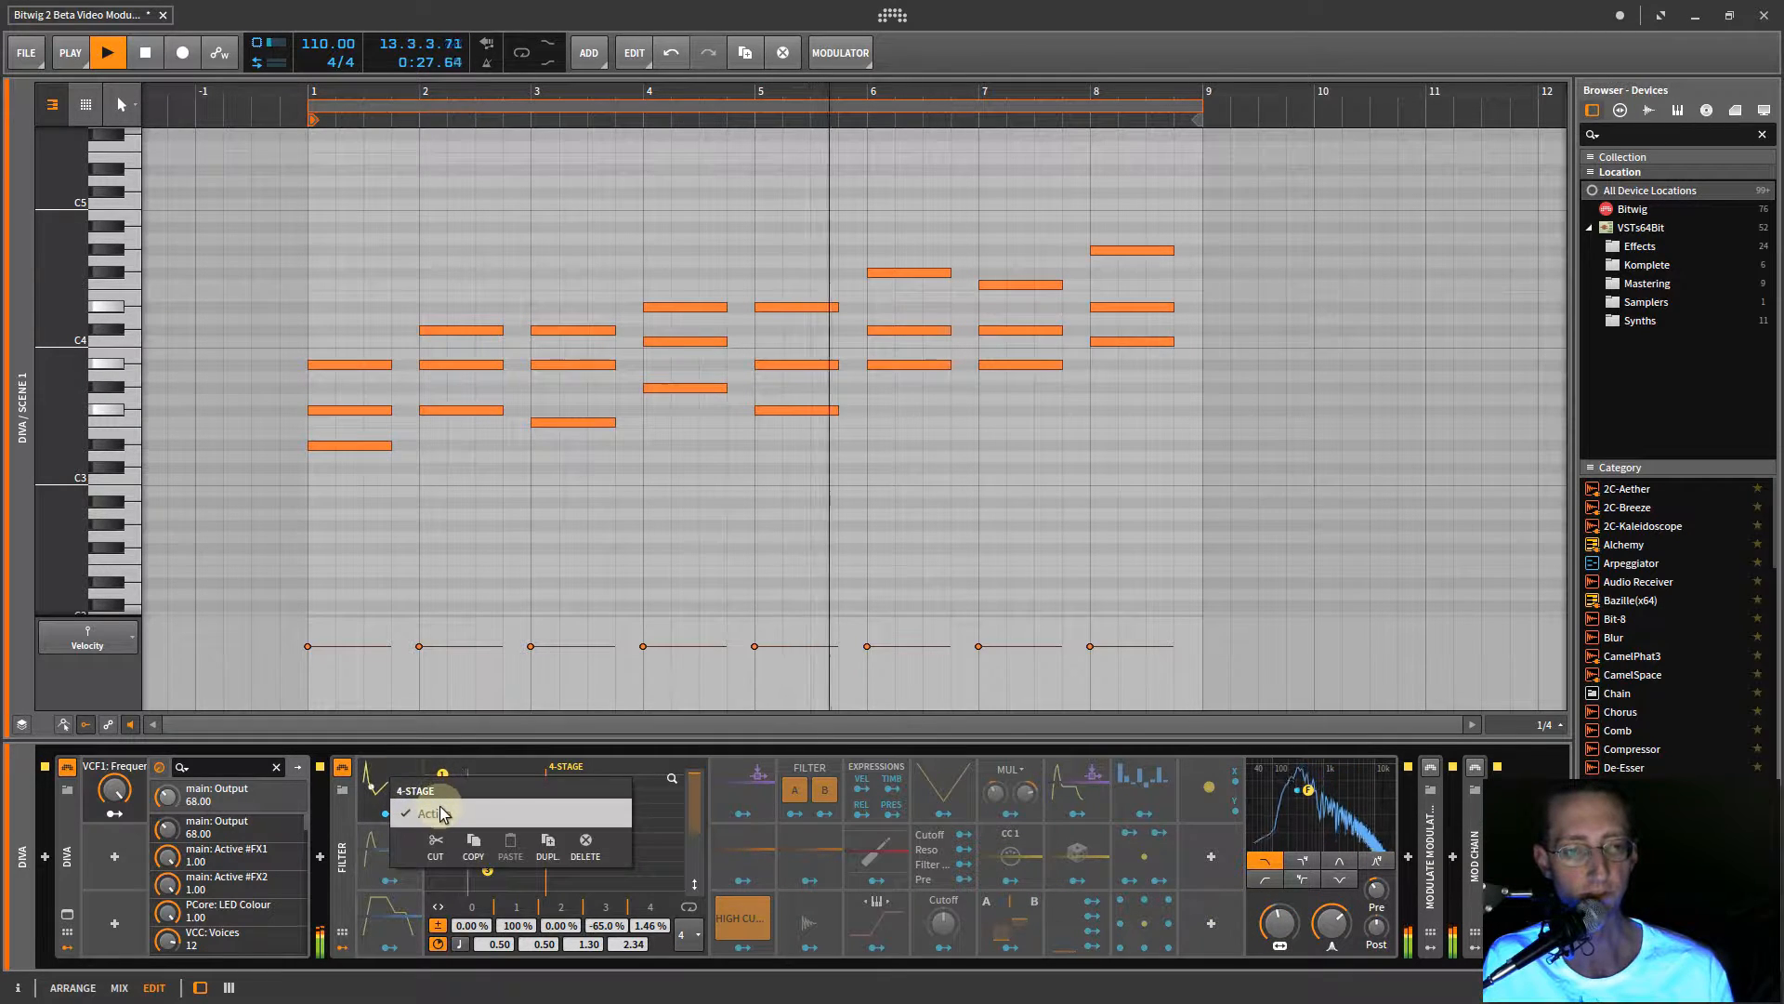
left_click(392, 783)
right_click(417, 865)
left_click(417, 864)
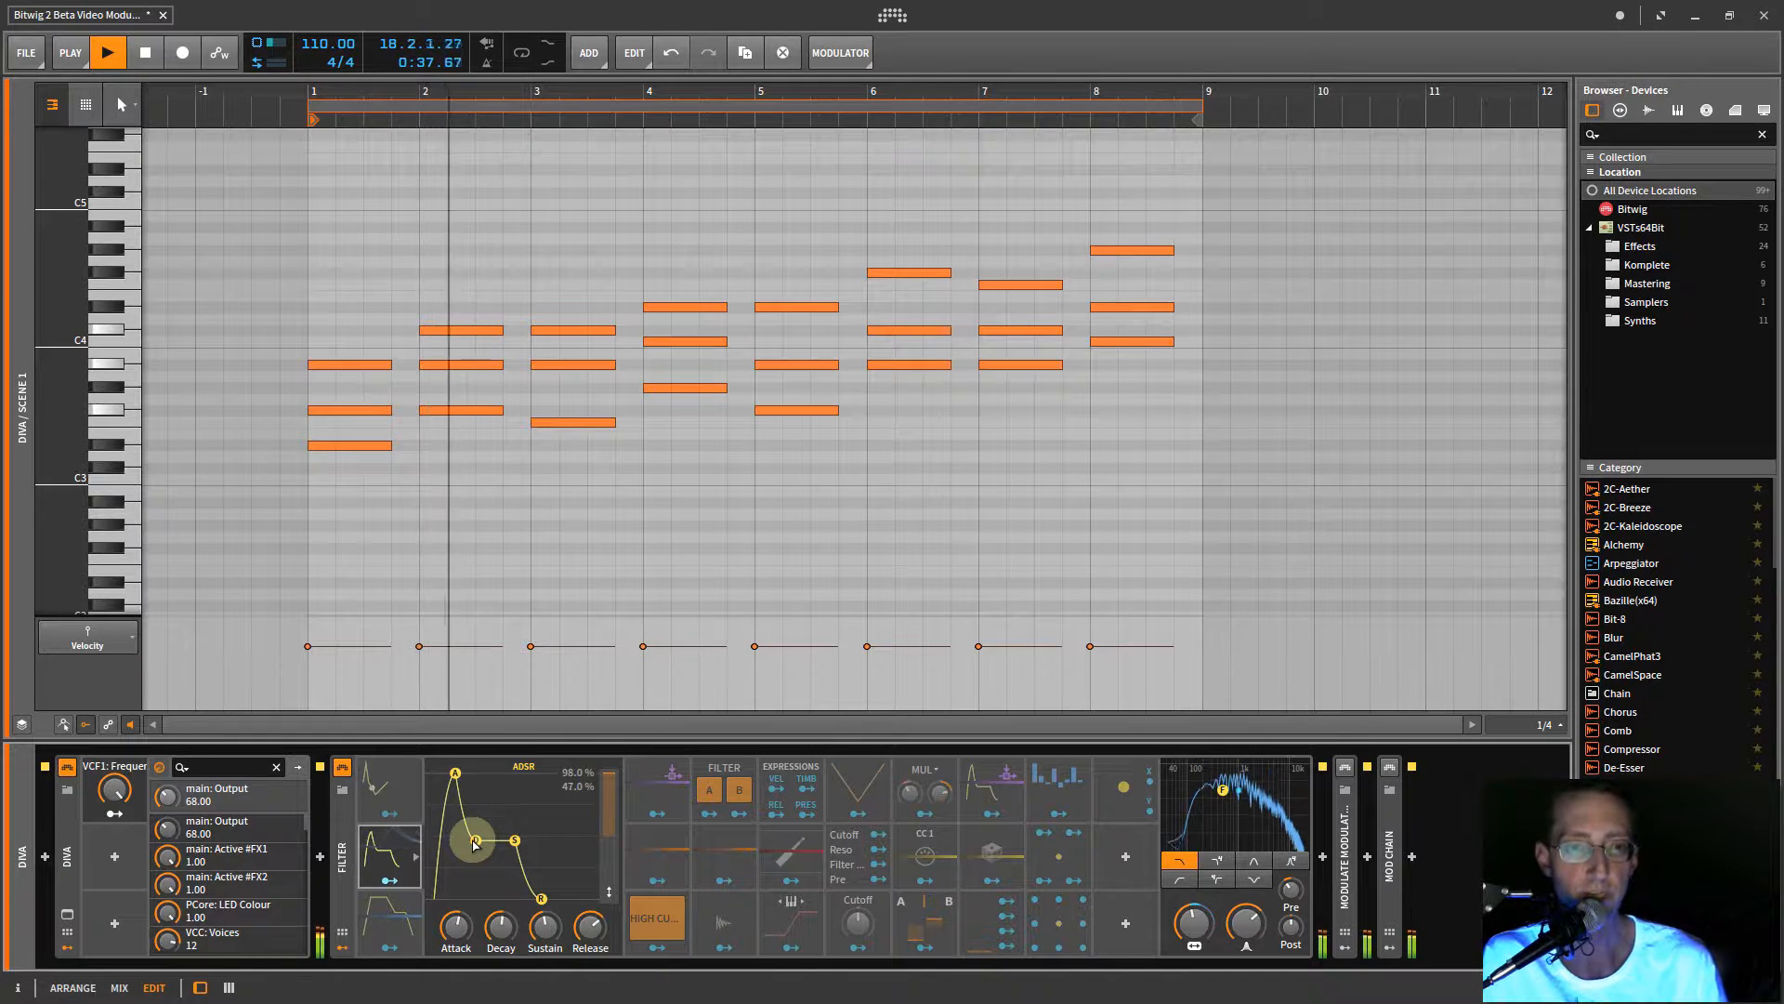
left_click_drag(475, 843, 522, 865)
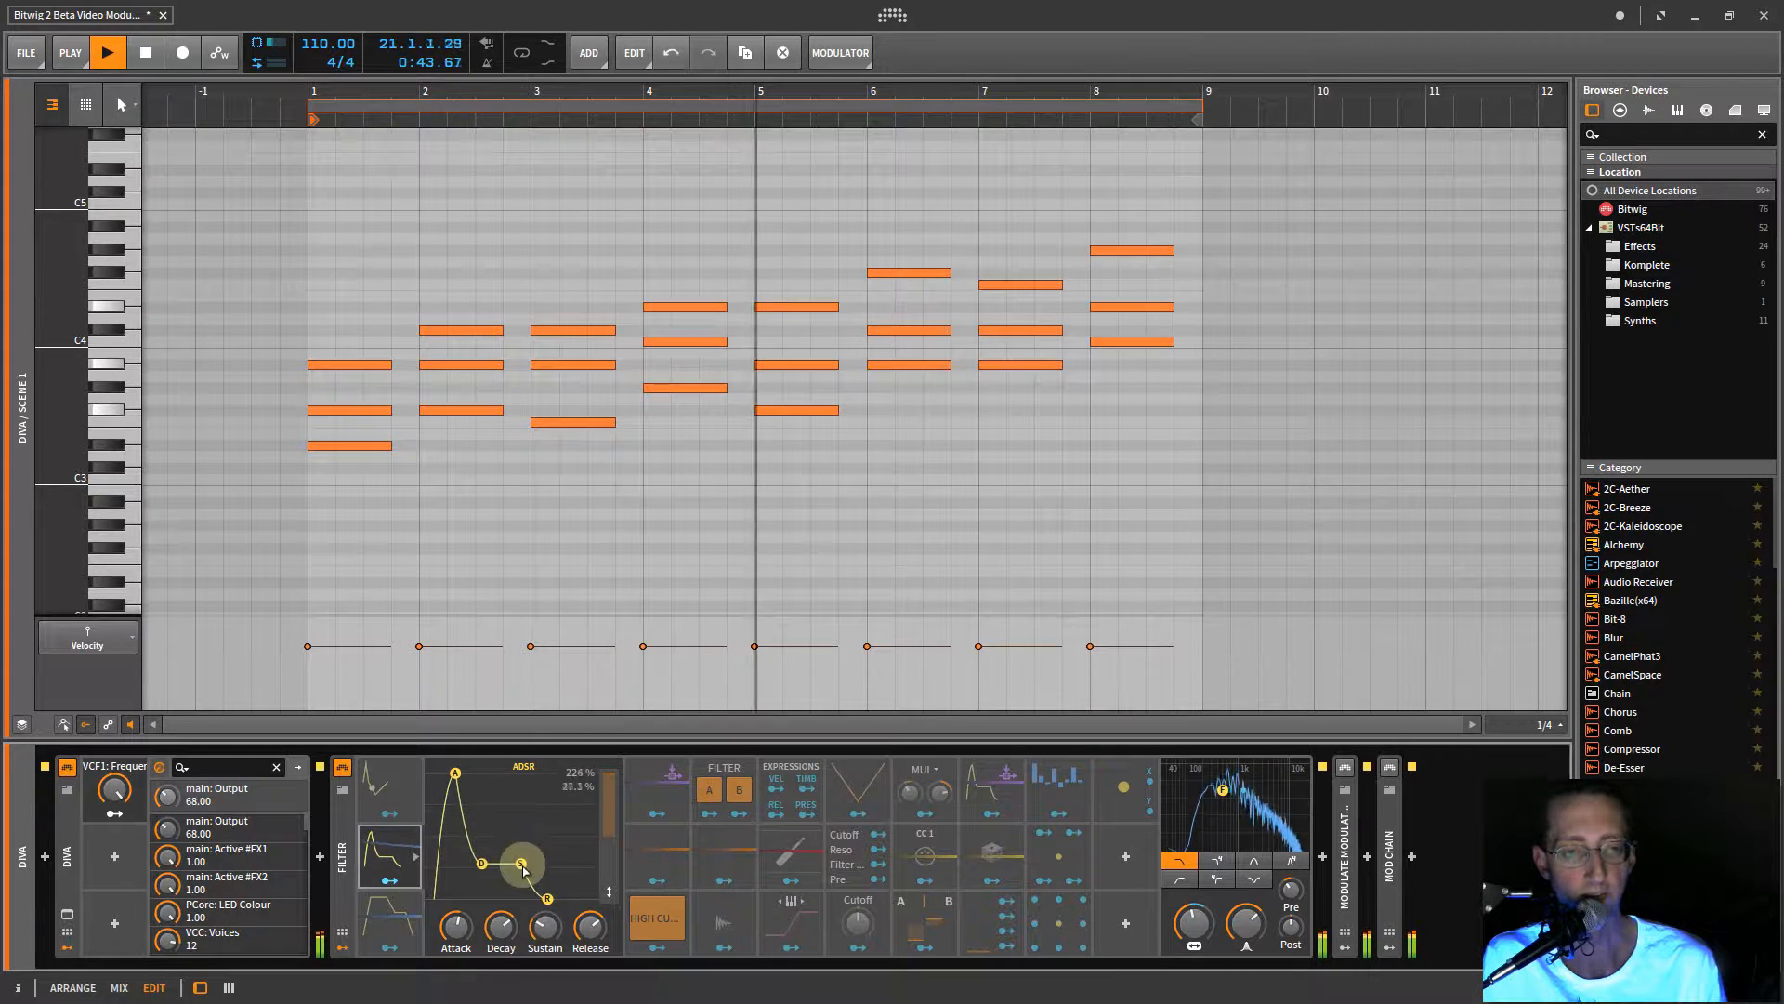
- Deactivate the ADSR modulator, then activate and expand the AHDSR modulator
right_click(385, 851)
left_click(414, 884)
right_click(394, 914)
left_click(426, 947)
left_click(393, 920)
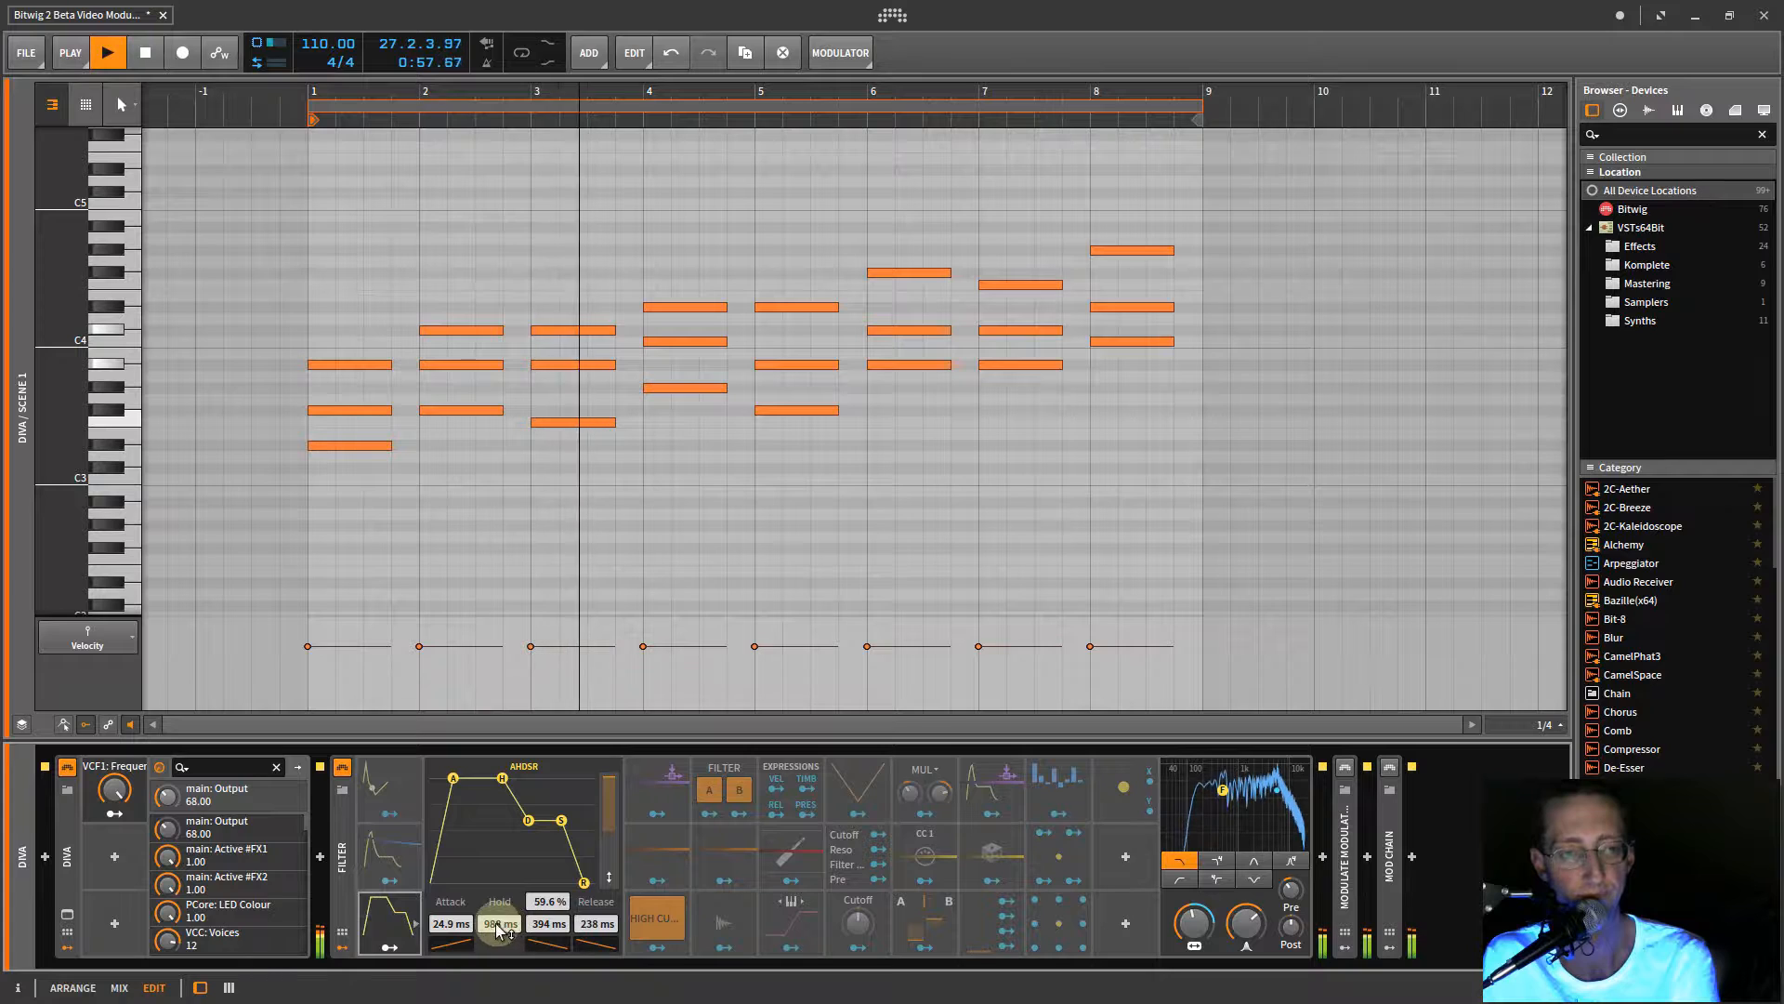
- Deactivate the AHDSR modulator and bring up the Audio Sidechain modulator fed by Polysynth (POST)
right_click(387, 911)
right_click(676, 794)
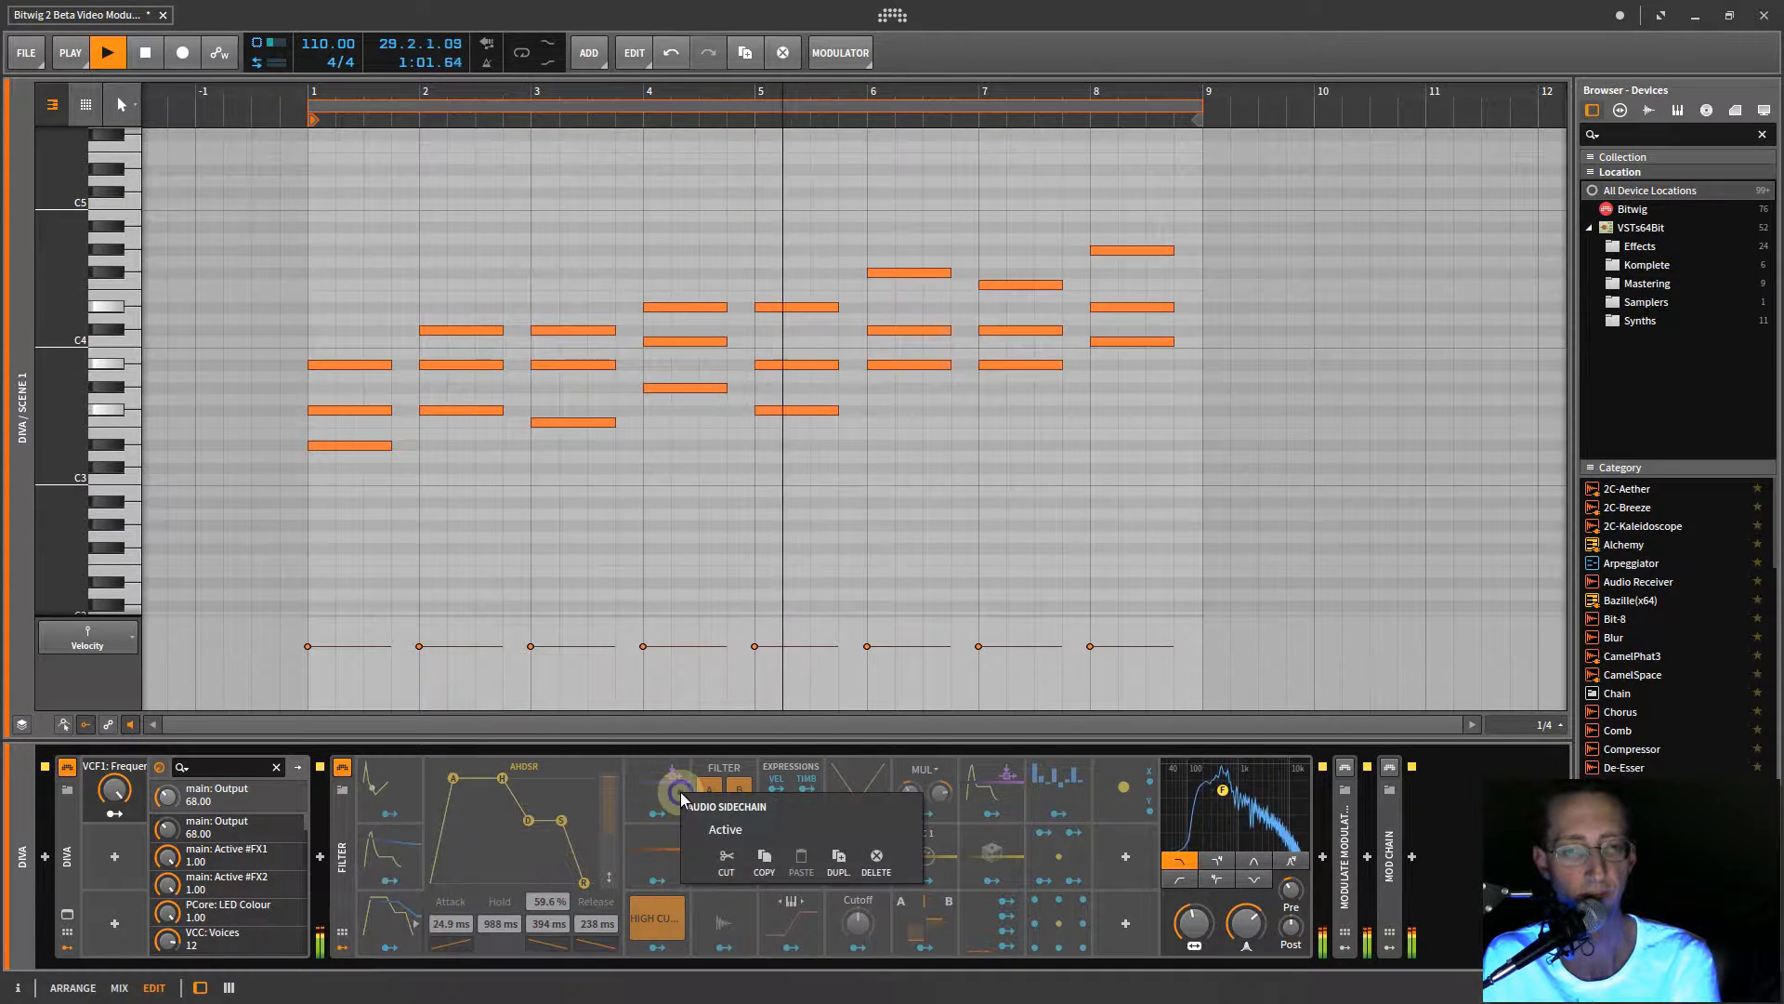
left_click(683, 797)
left_click(686, 794)
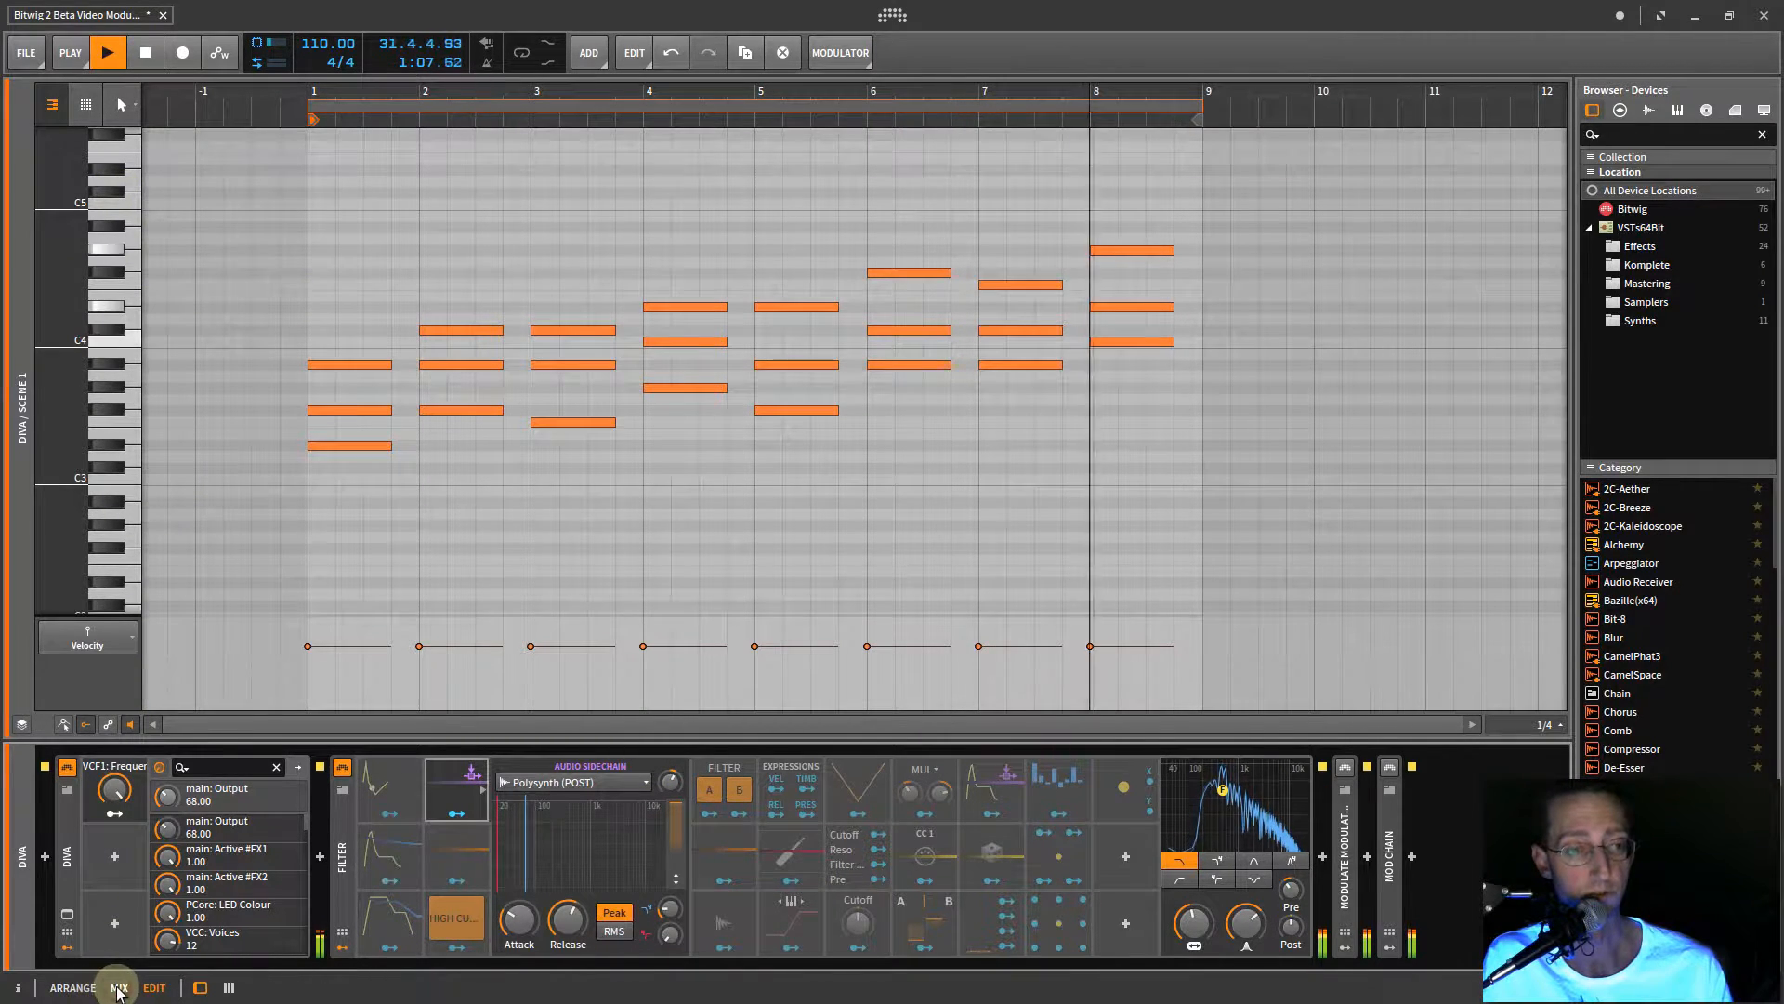
- Switch to the mixer view and unmute the Polysynth track
left_click(119, 989)
left_click(176, 709)
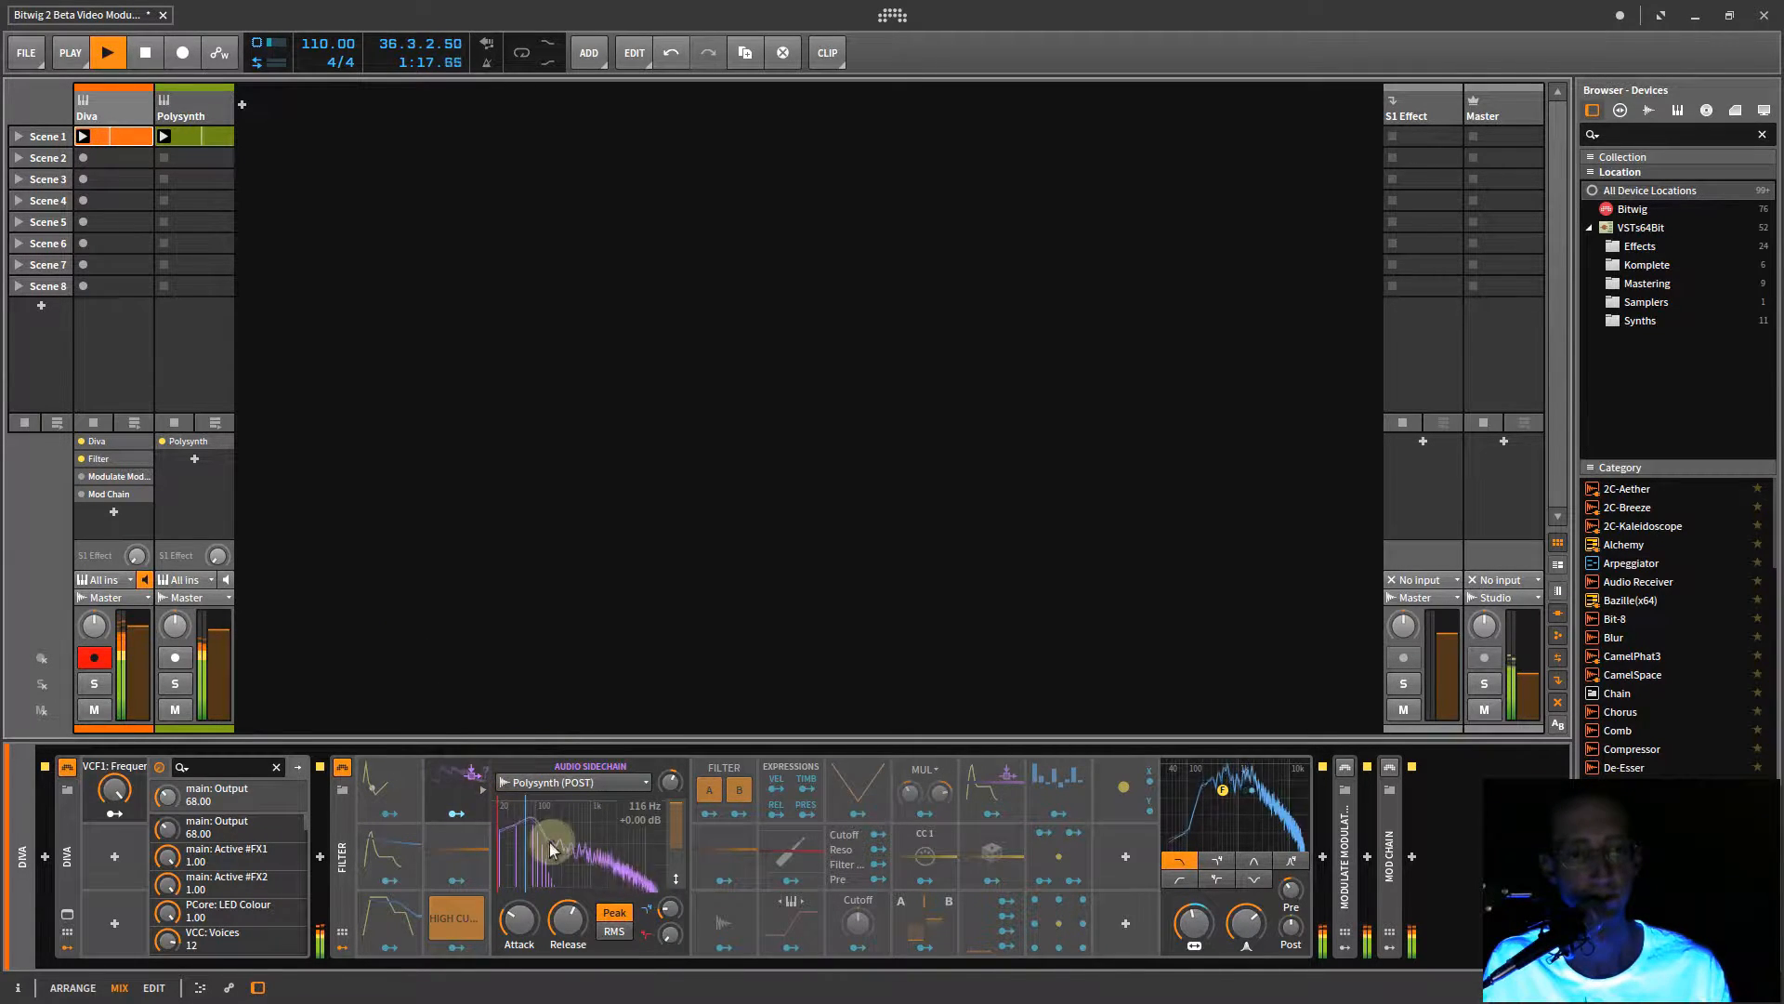
- Adjust the Audio Sidechain modulator's controls to refine how the Polysynth signal drives the filter
left_click_drag(669, 910, 669, 935)
left_click_drag(461, 765, 483, 794)
left_click_drag(549, 895, 493, 853)
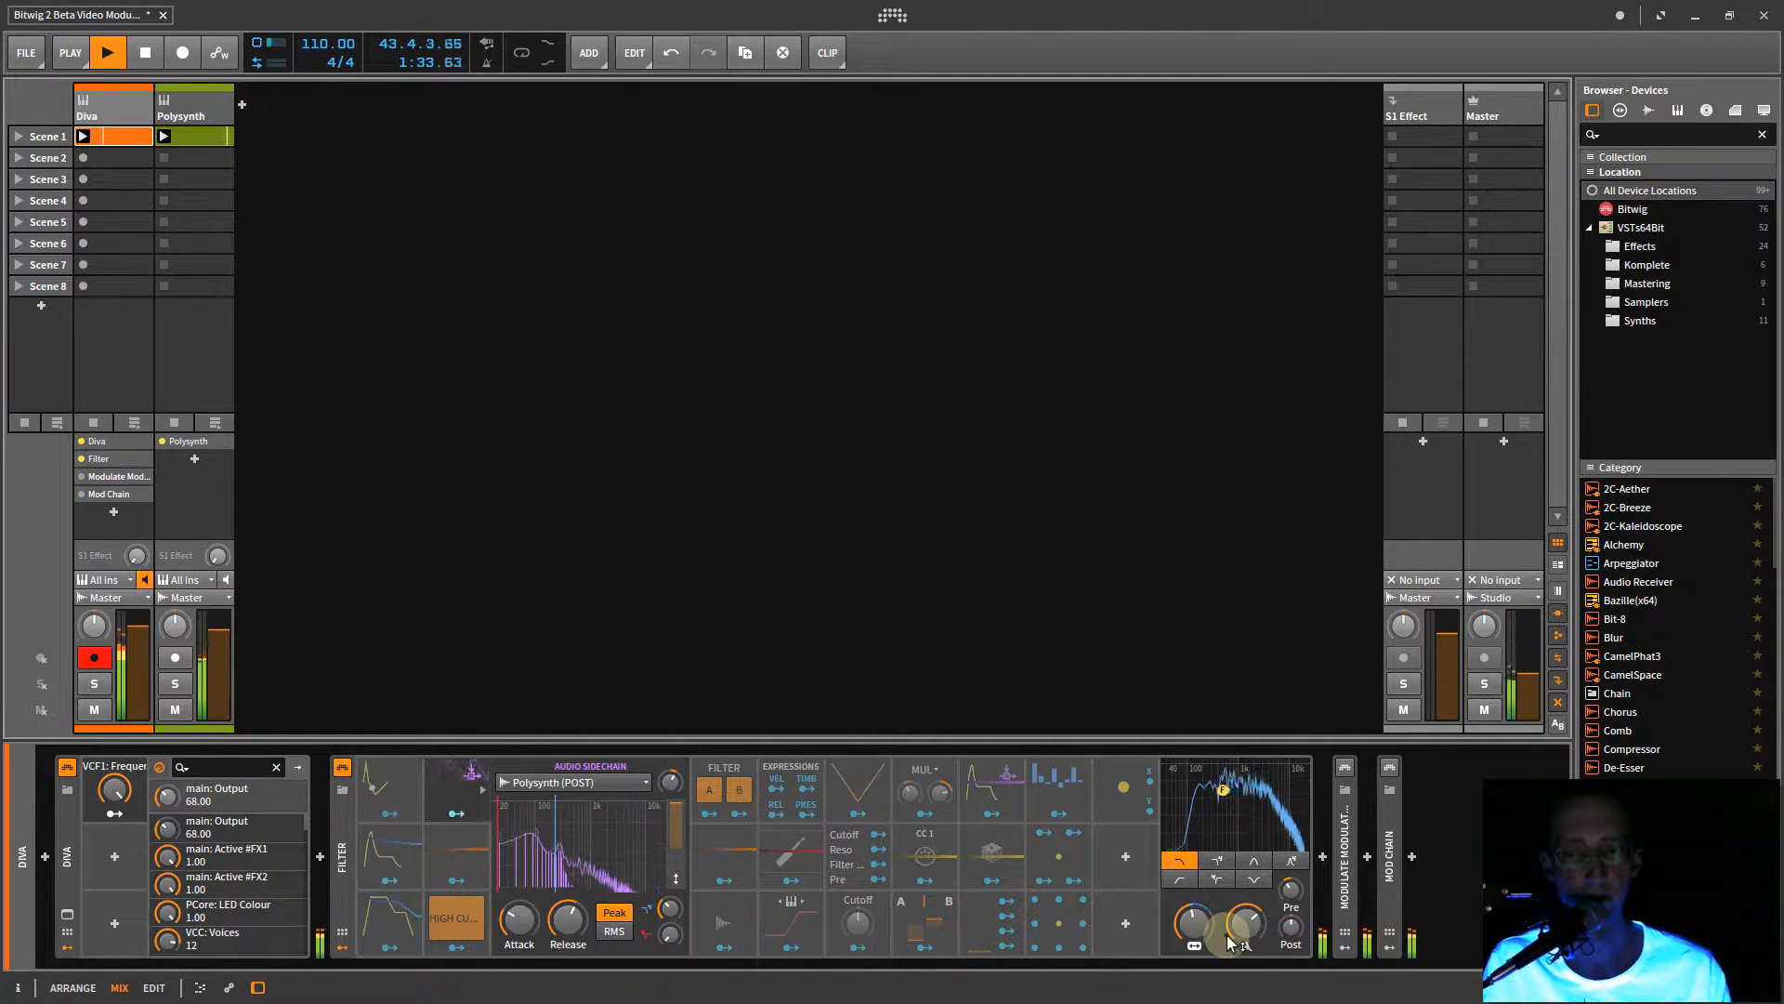
mouse_move(1228, 941)
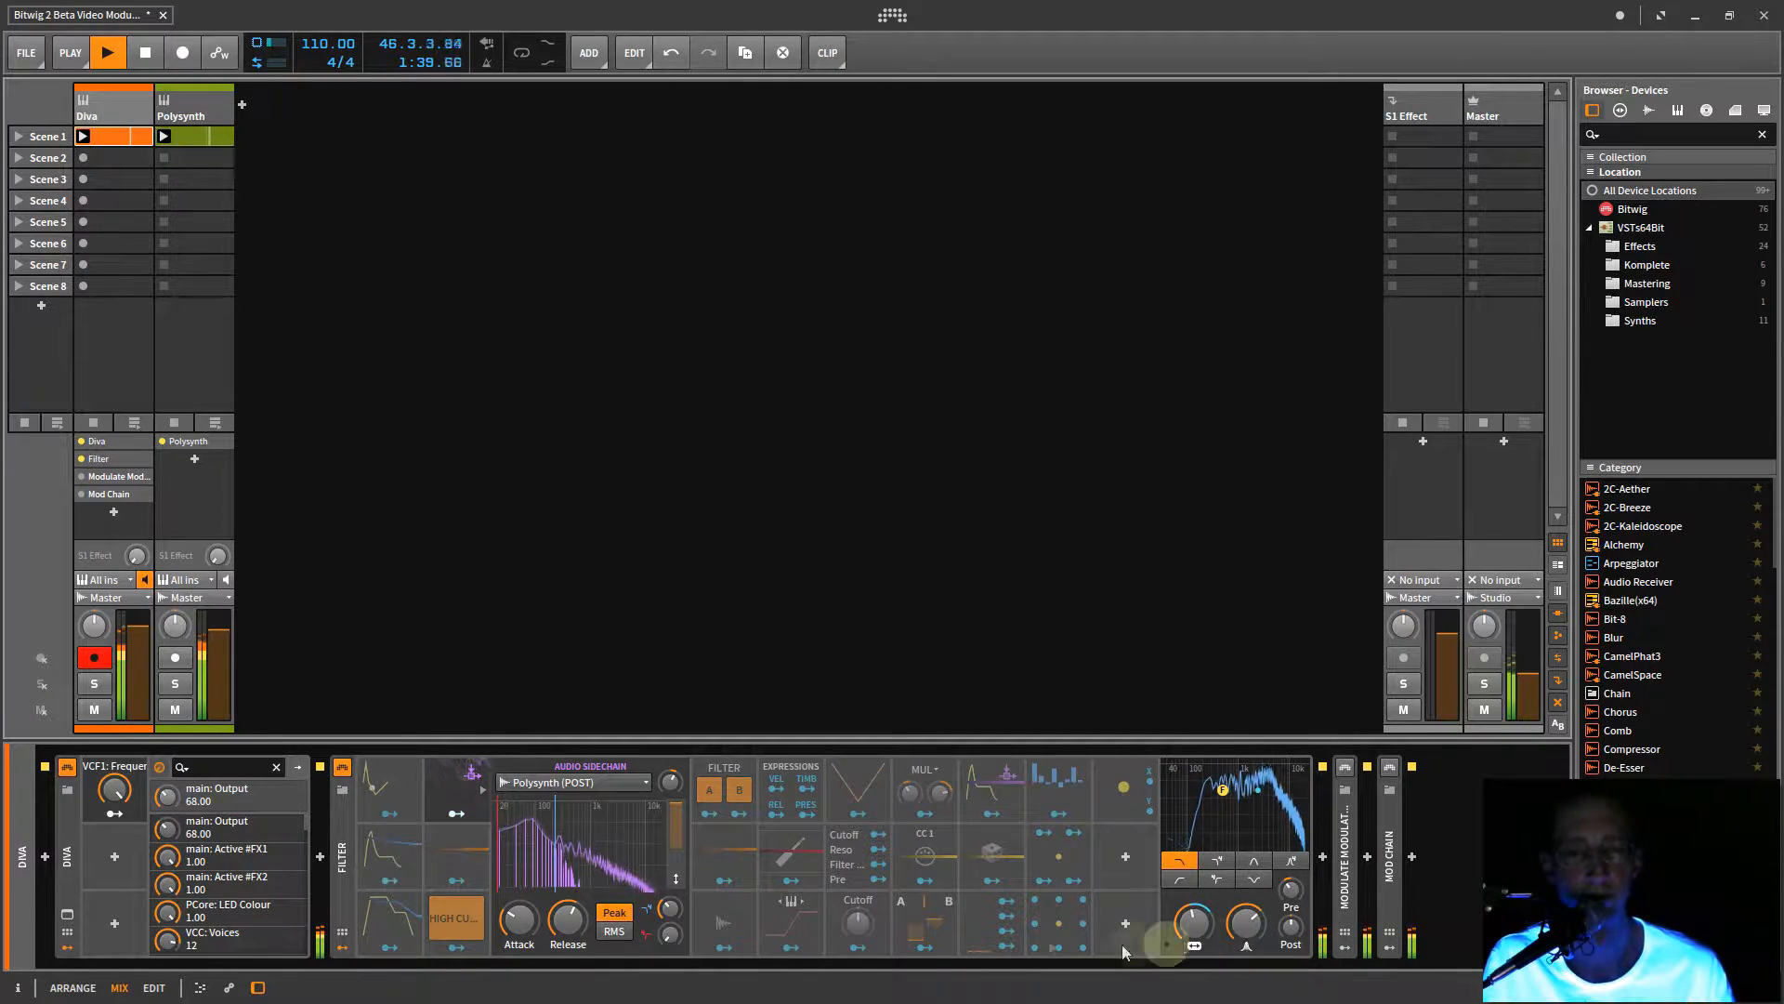
- Deactivate the Audio Sidechain modulator and activate the Beat LFO modulator below it
left_click(455, 788)
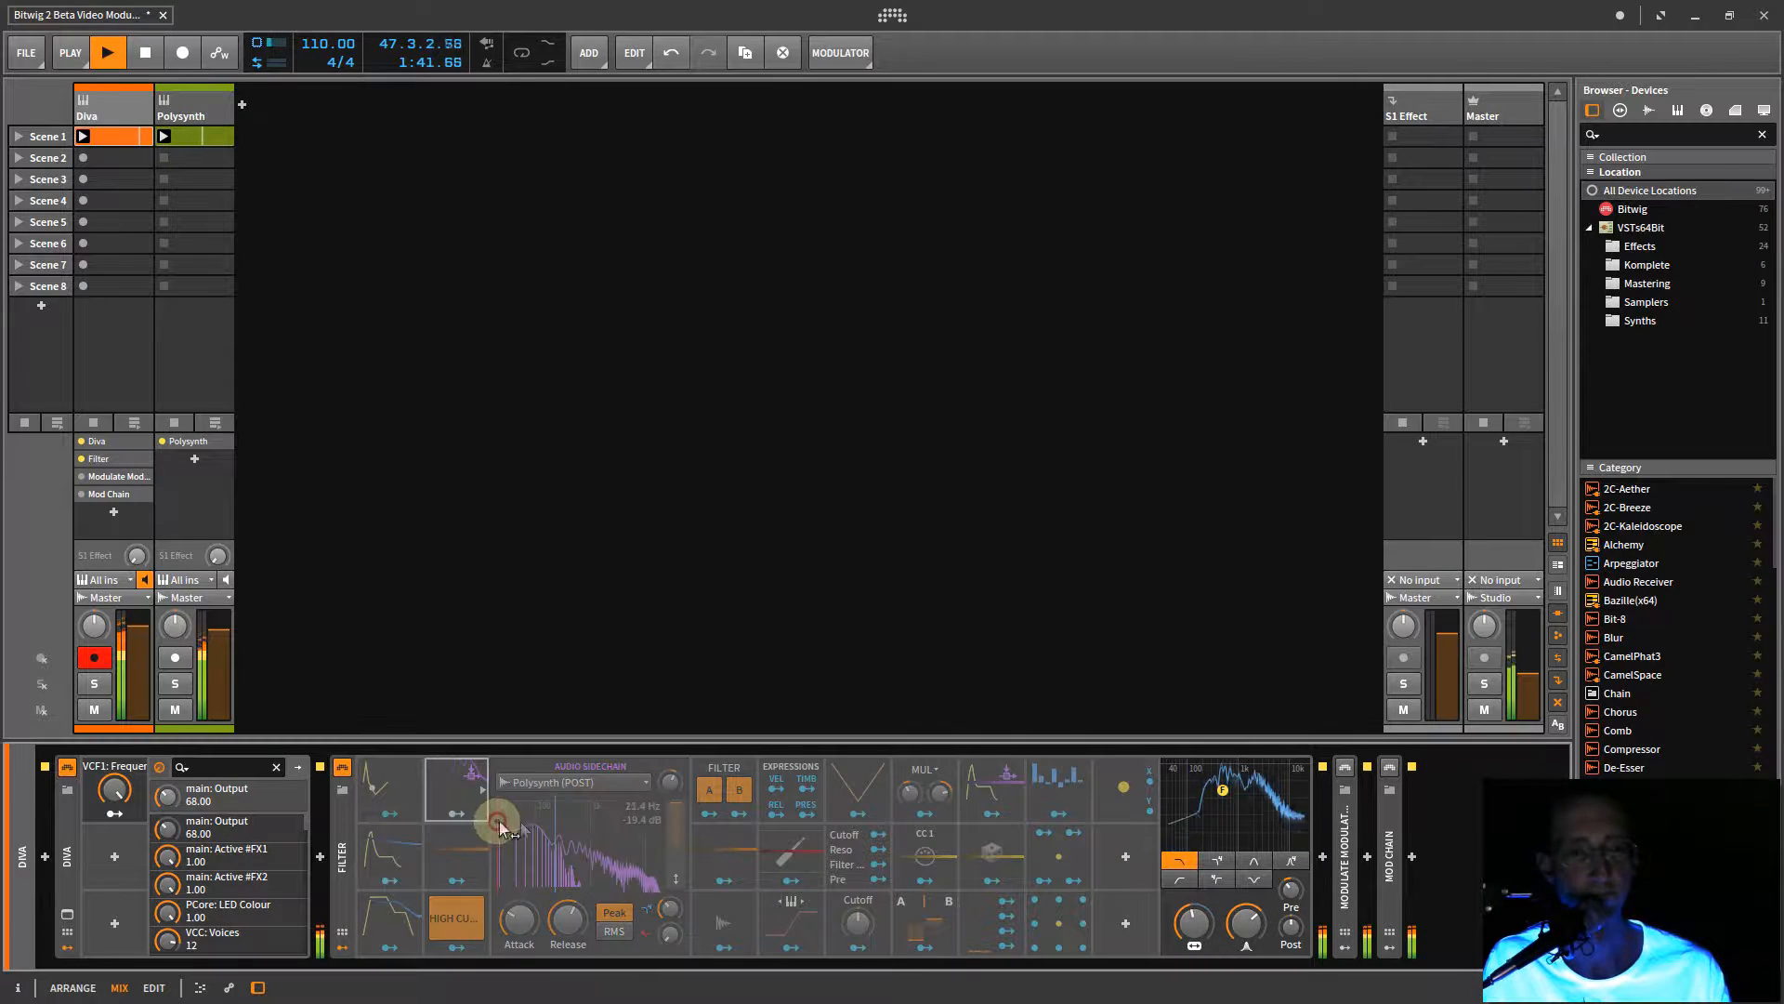
left_click(443, 861)
right_click(455, 849)
left_click(502, 913)
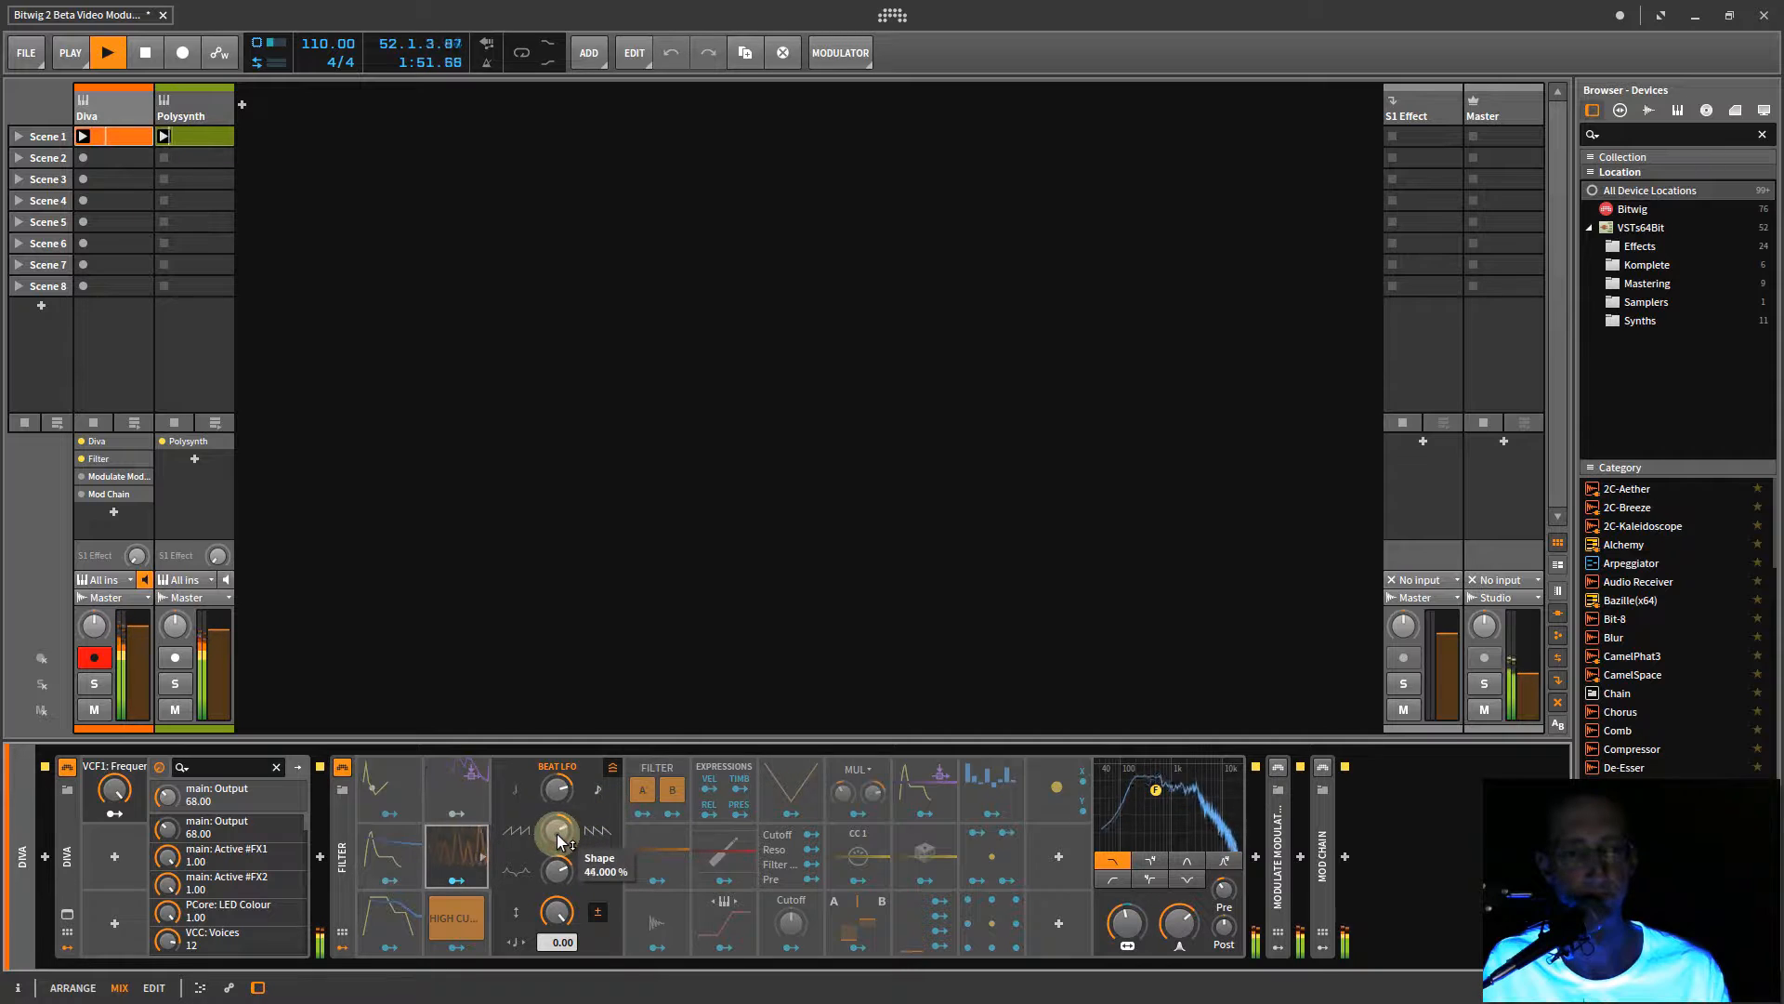
- Adjust the Beat LFO's waveform shape during playback, trying a shape of about 49 %
left_click_drag(558, 836, 557, 837)
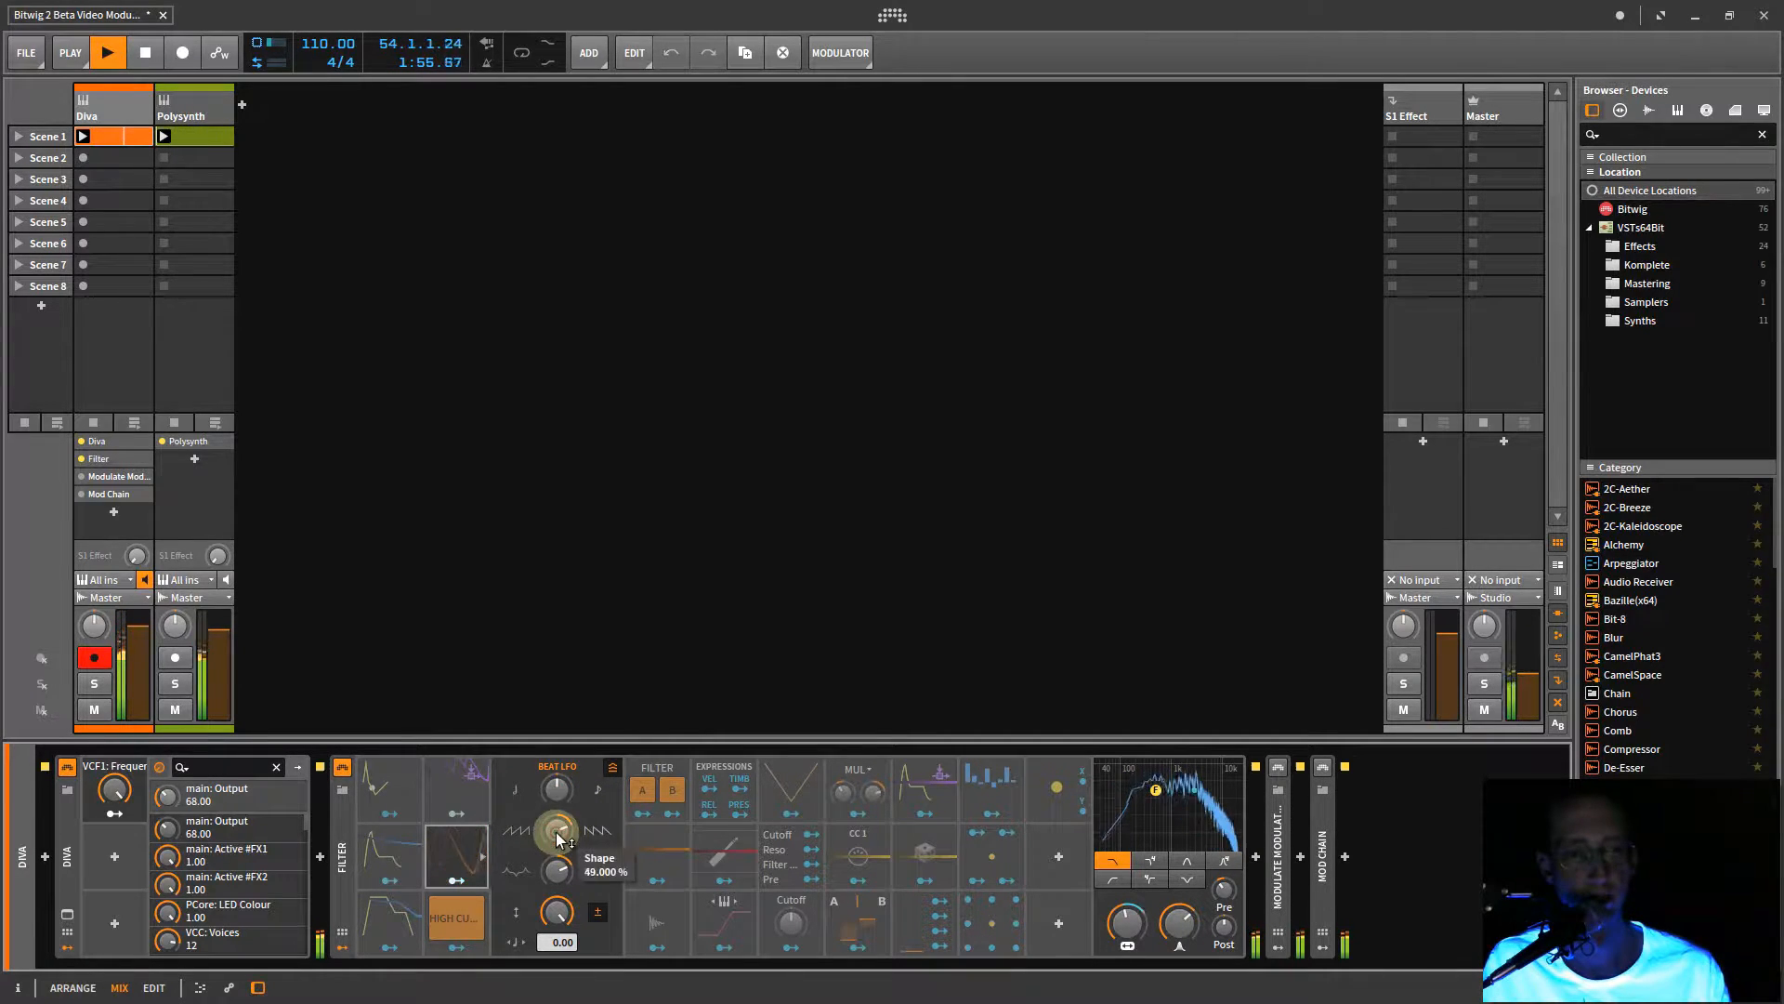
left_click_drag(557, 836, 557, 837)
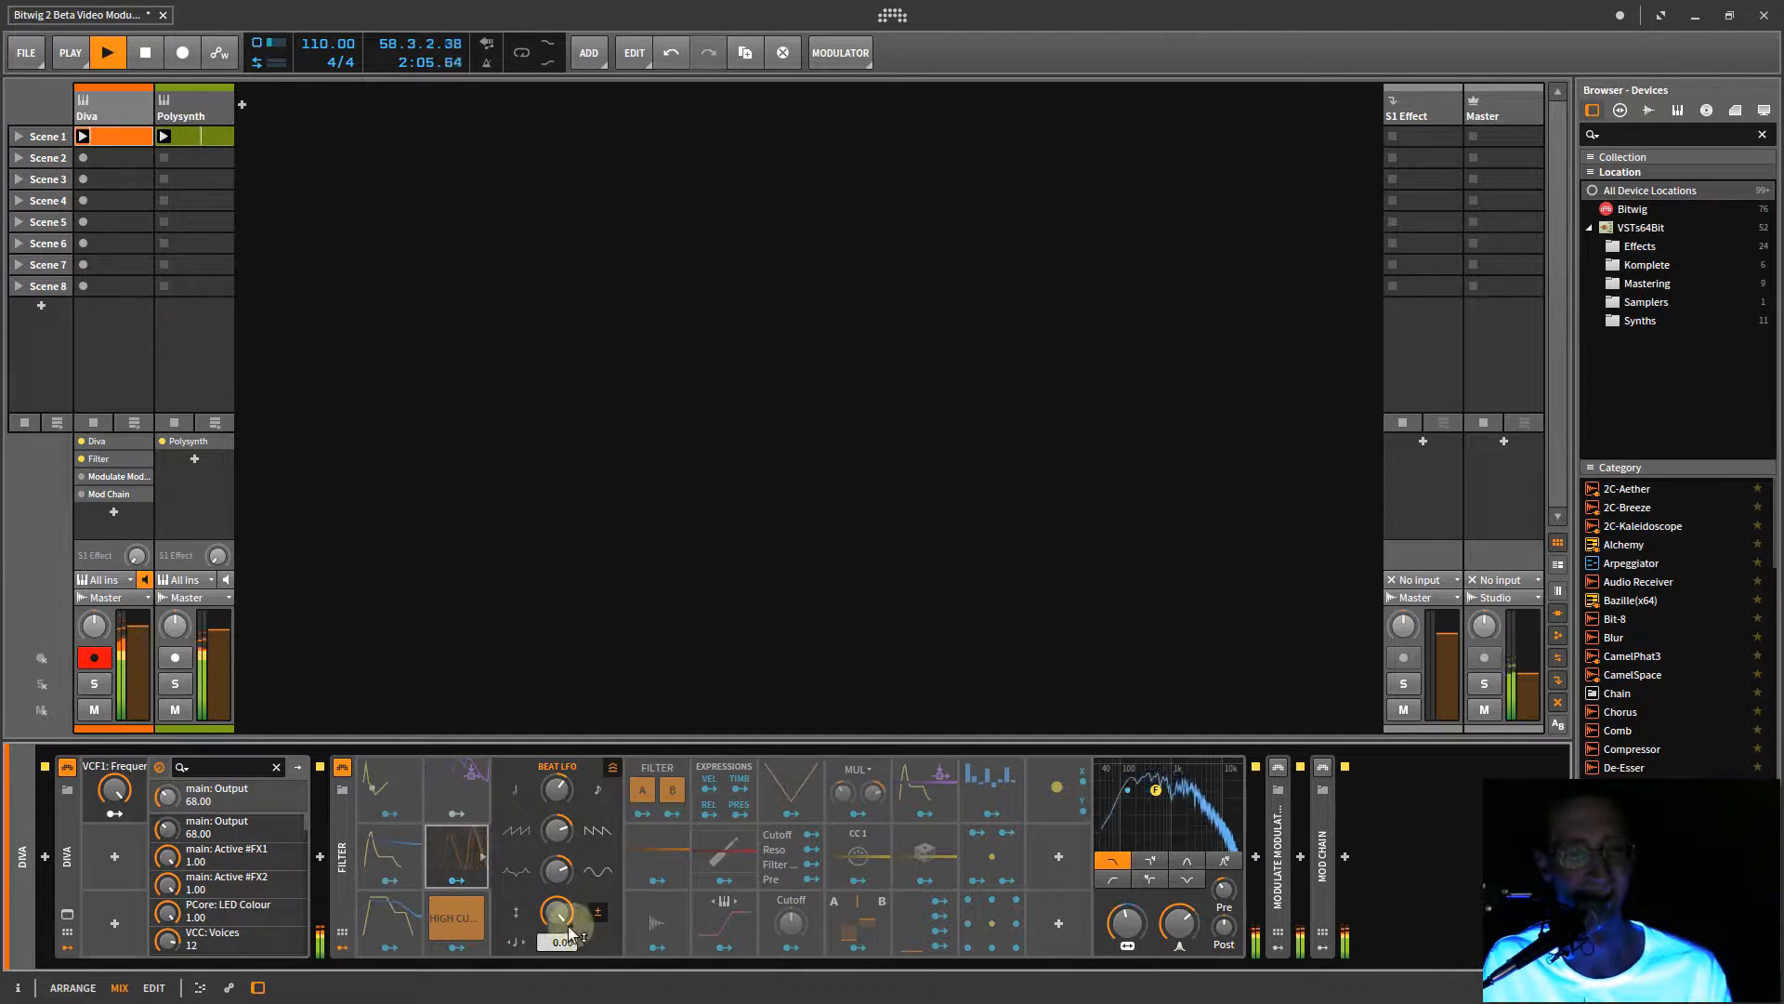
- Switch the active modulator from Beat LFO to the High Cutoff button and adjust its modulation amount on the filter cutoff
right_click(446, 848)
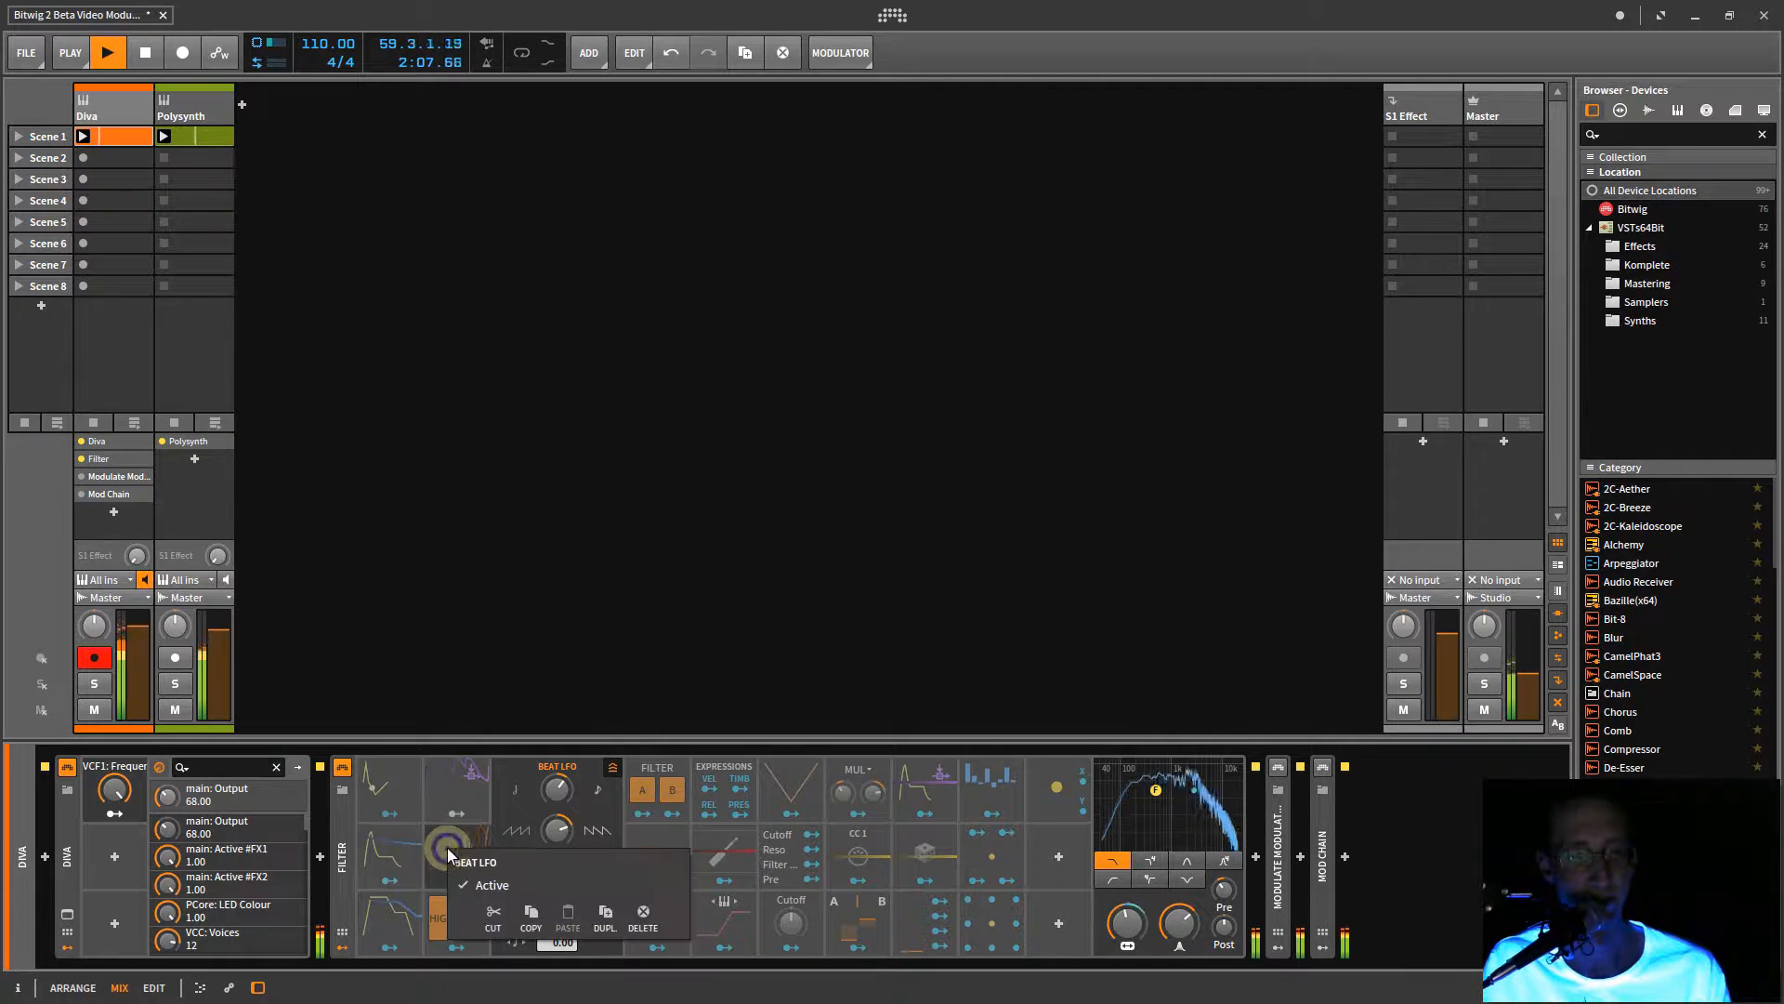
left_click(486, 886)
right_click(463, 920)
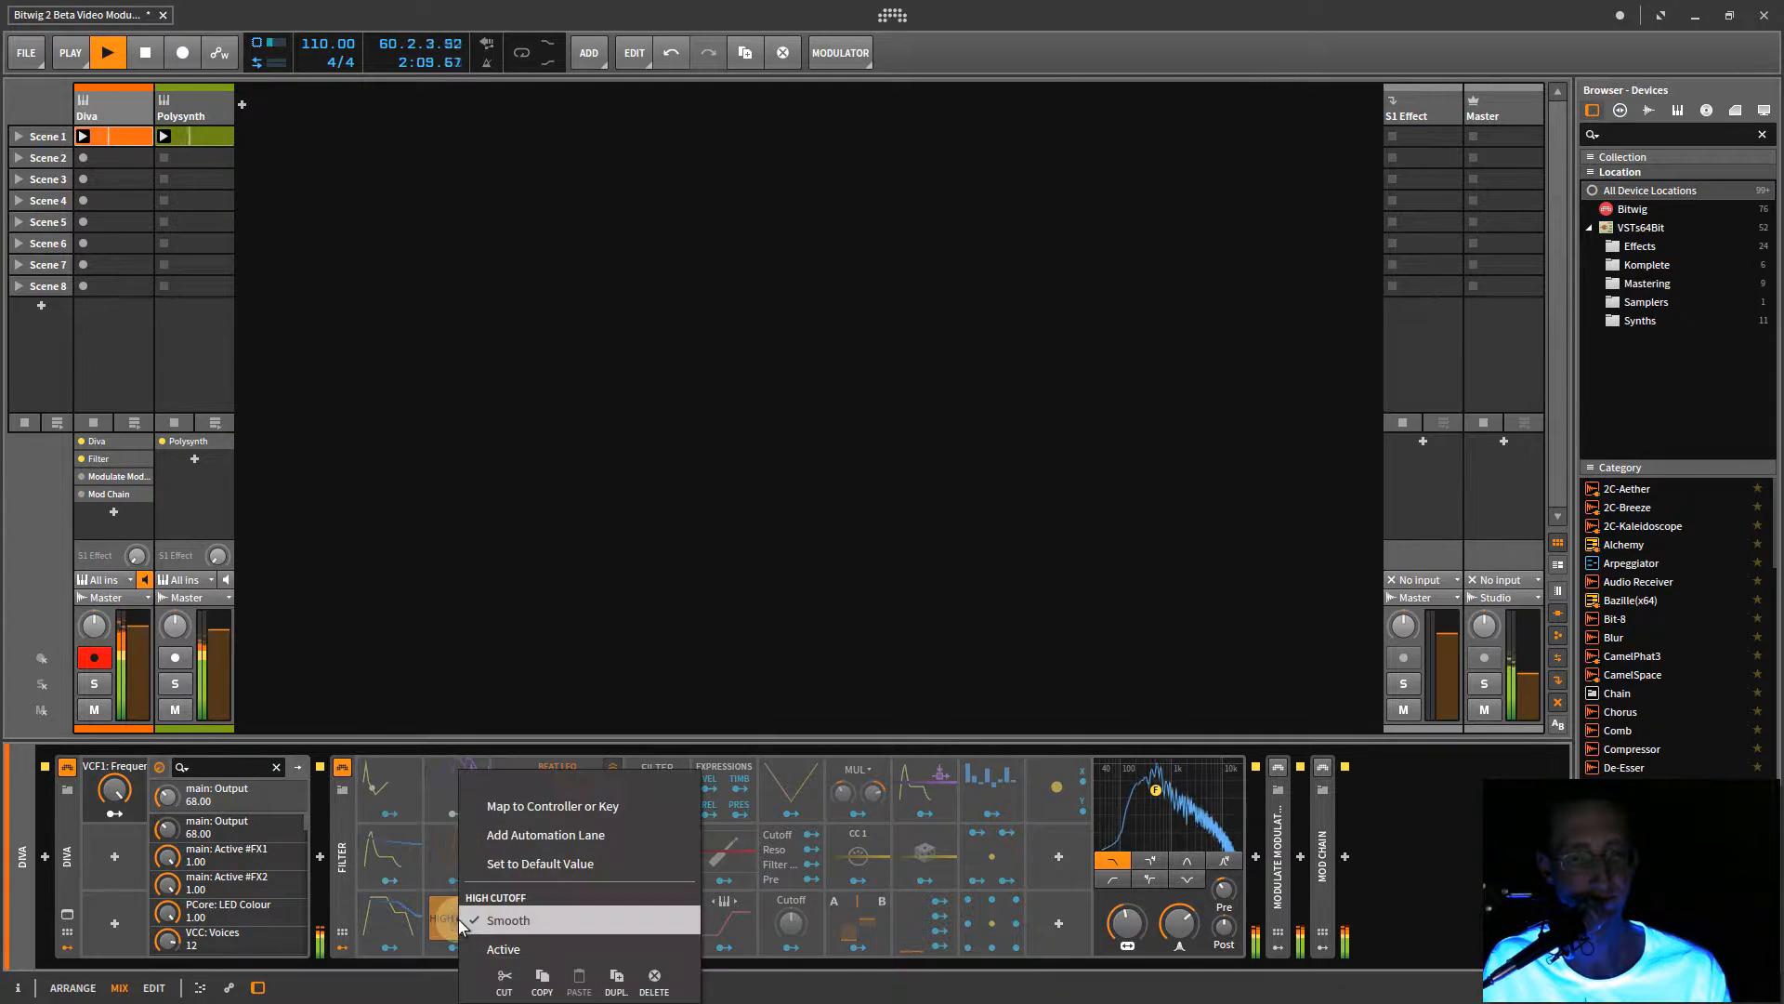
left_click(479, 946)
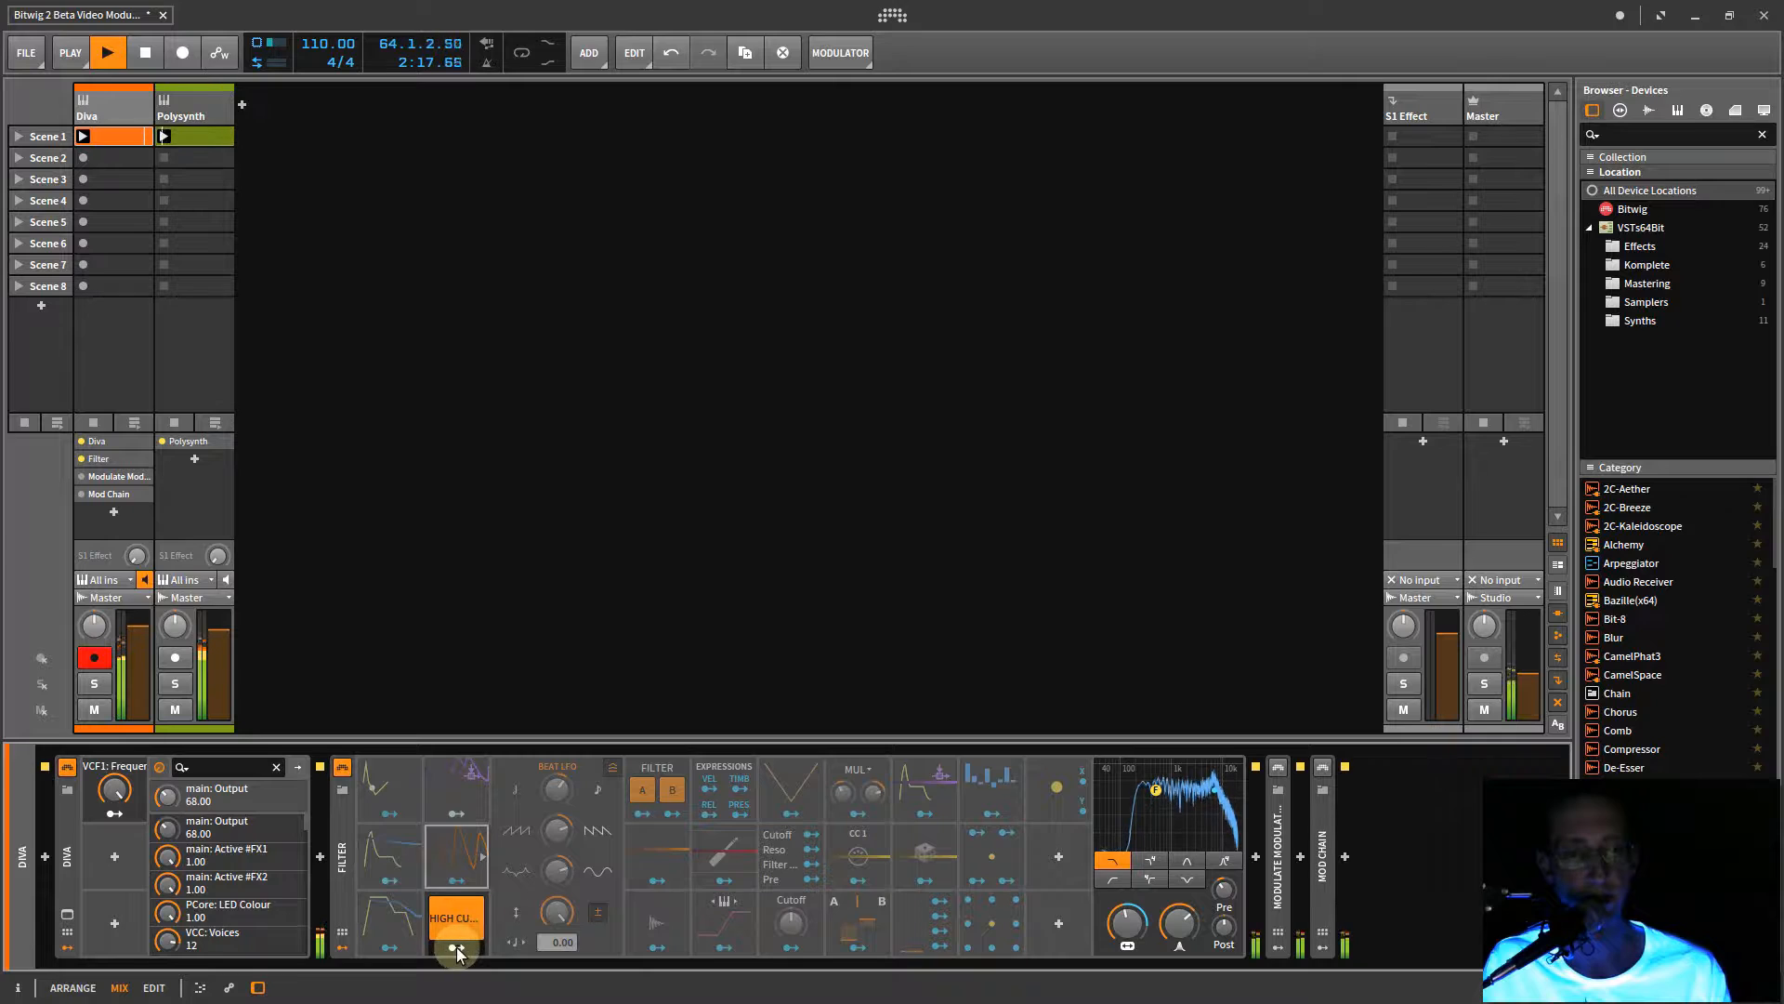
left_click_drag(1127, 913, 1127, 924)
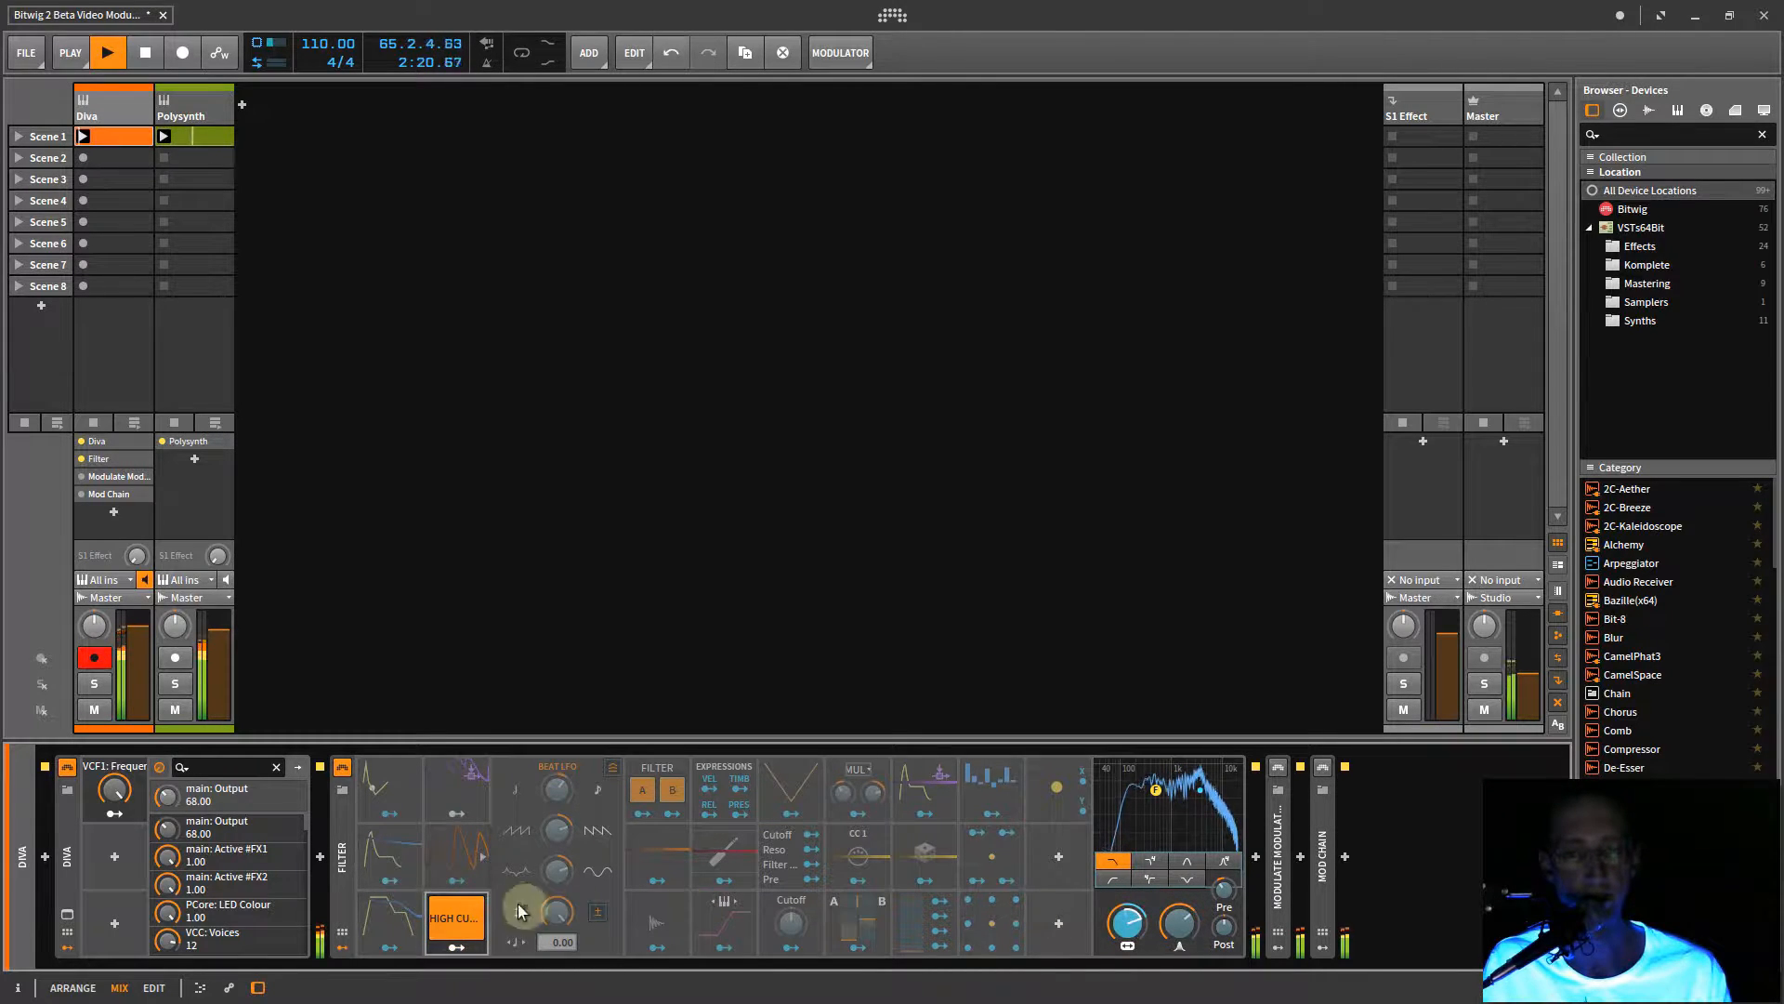
- Turn off smoothing on the High Cutoff button, compare its on and off states, and deactivate the modulator
right_click(460, 920)
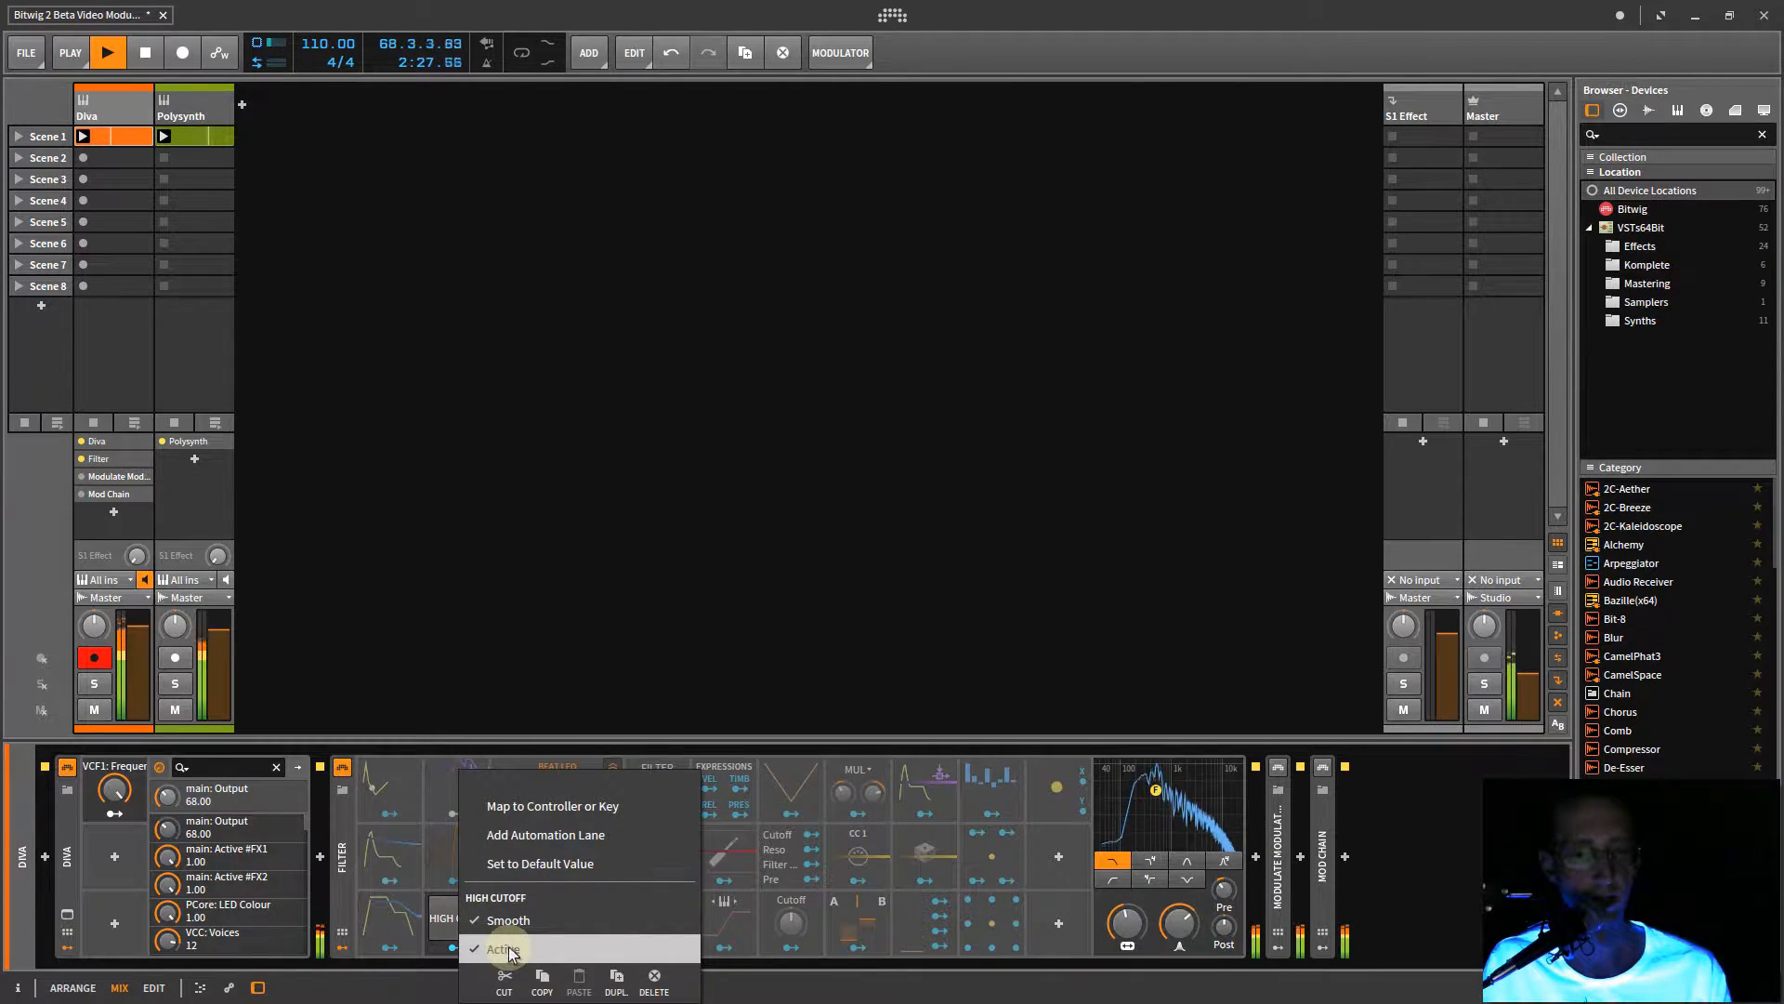
left_click(432, 920)
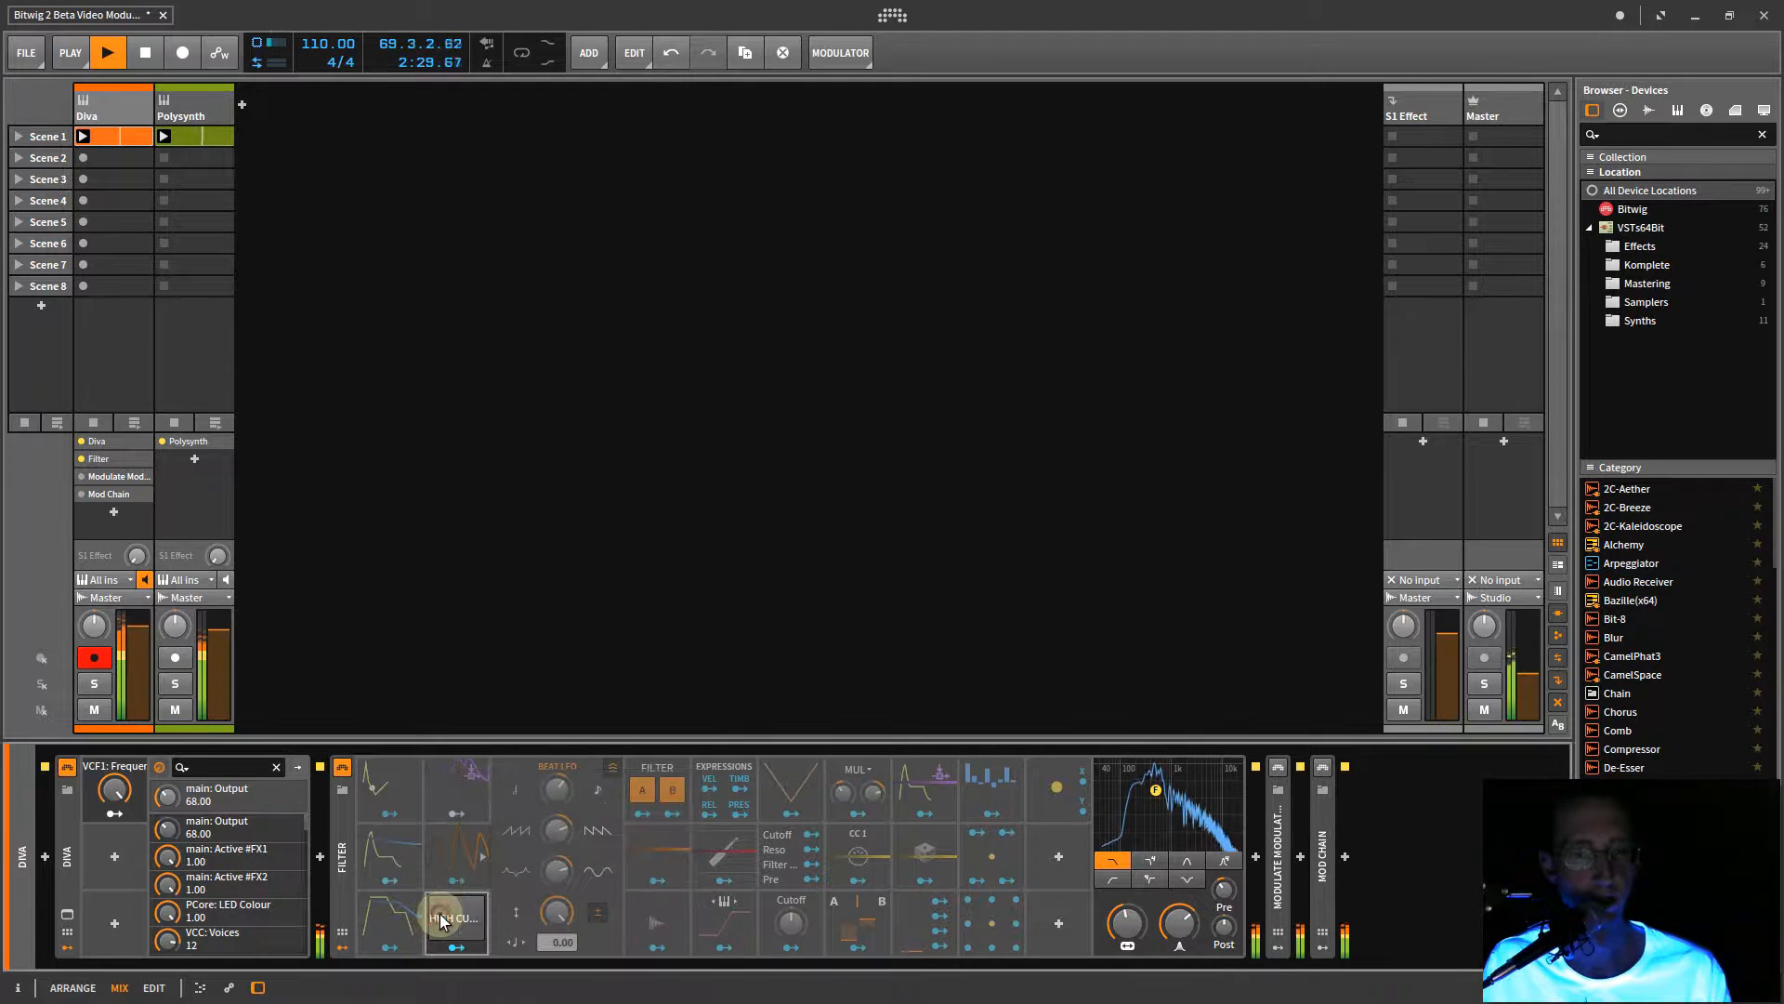
right_click(455, 918)
left_click(476, 919)
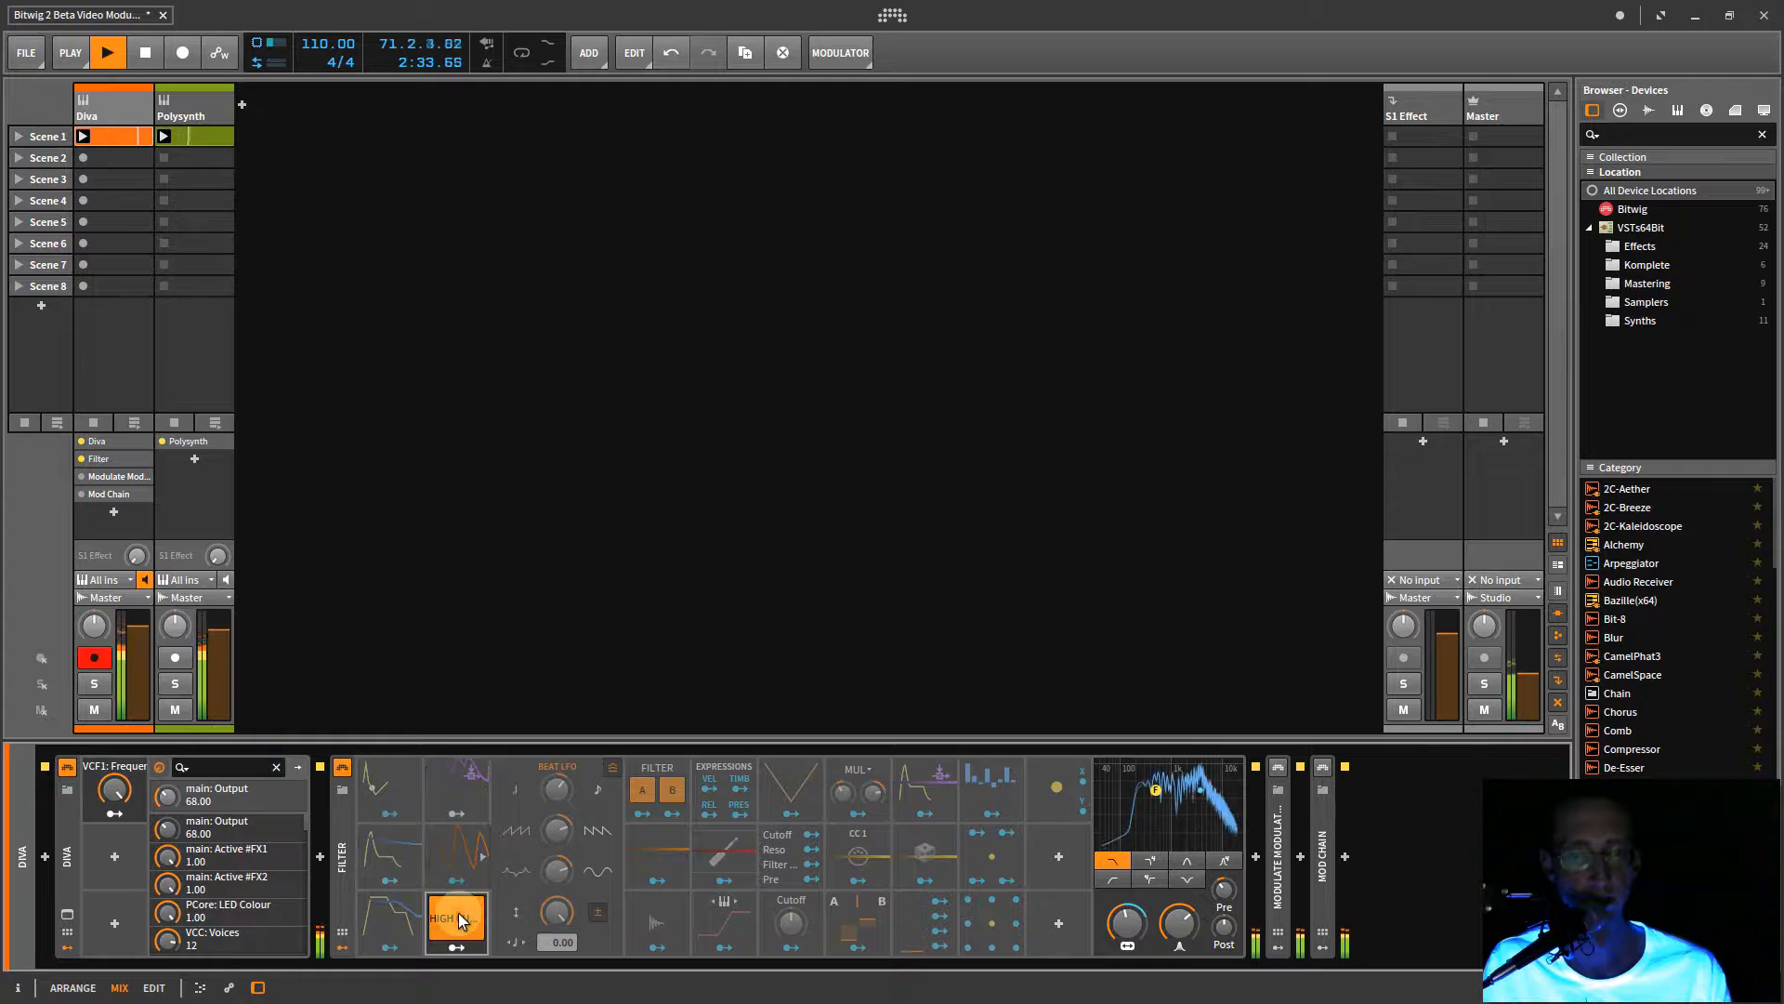
right_click(459, 920)
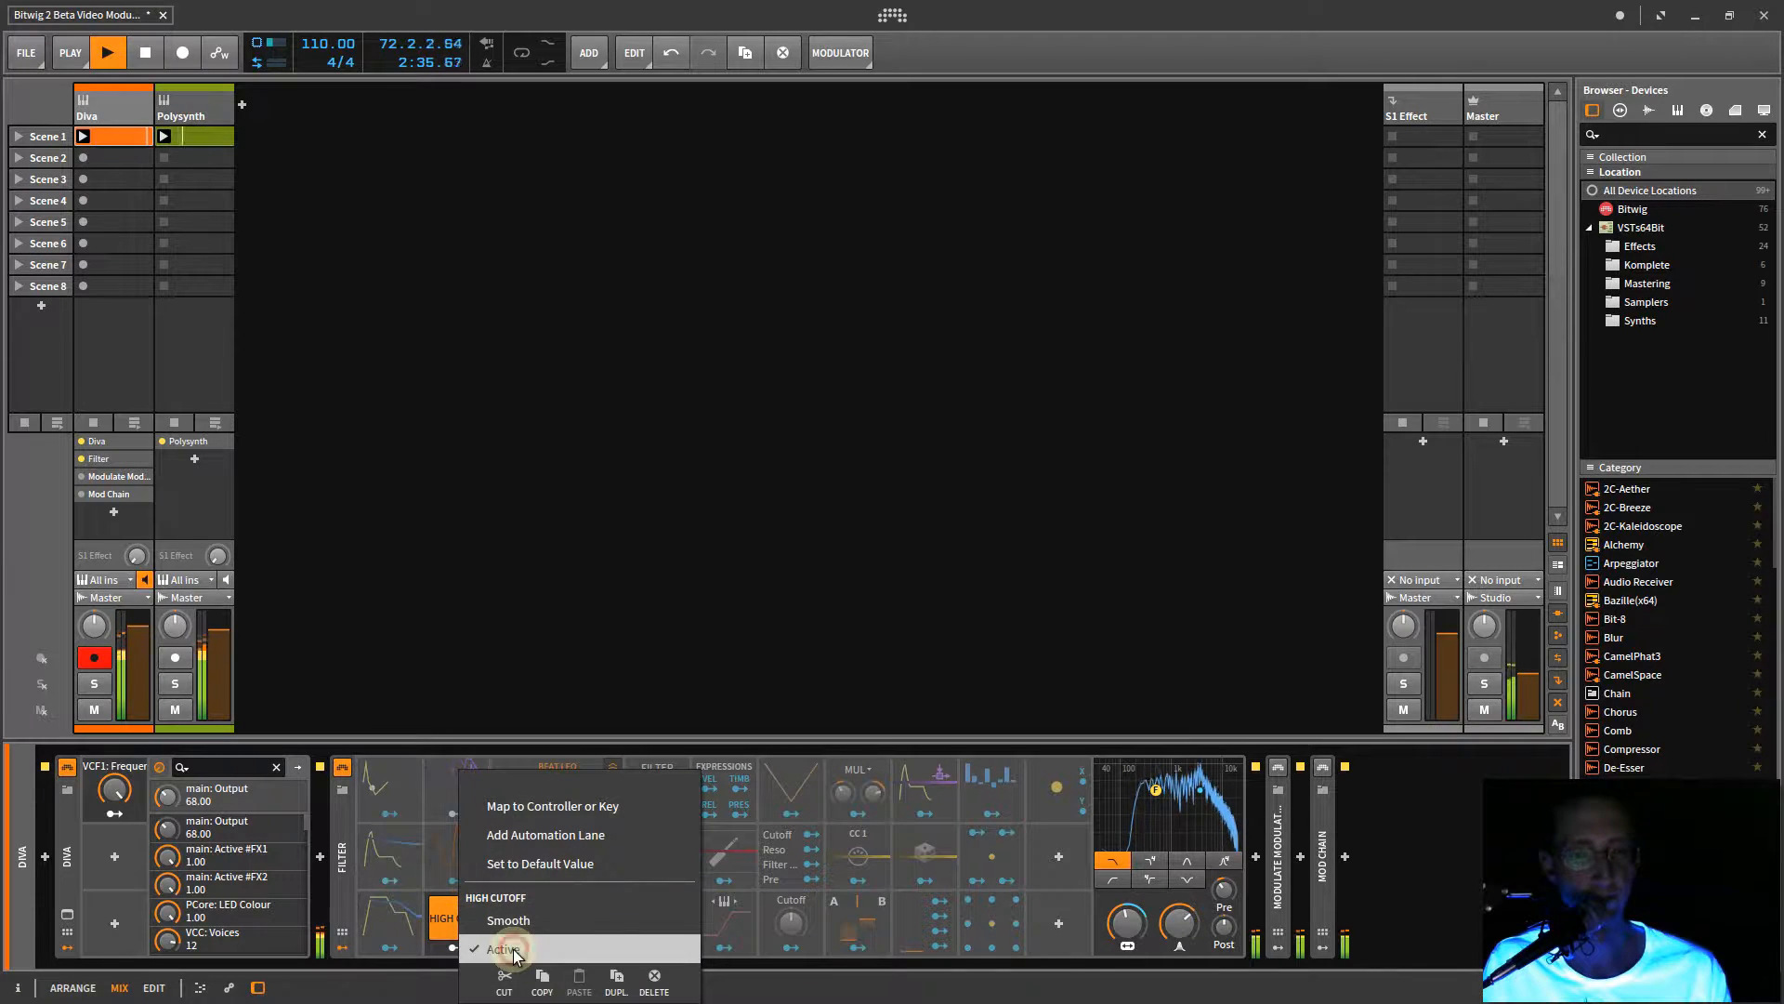
left_click(526, 841)
- Activate the Filter A/B button modulator and switch between its A and B states
left_click(654, 767)
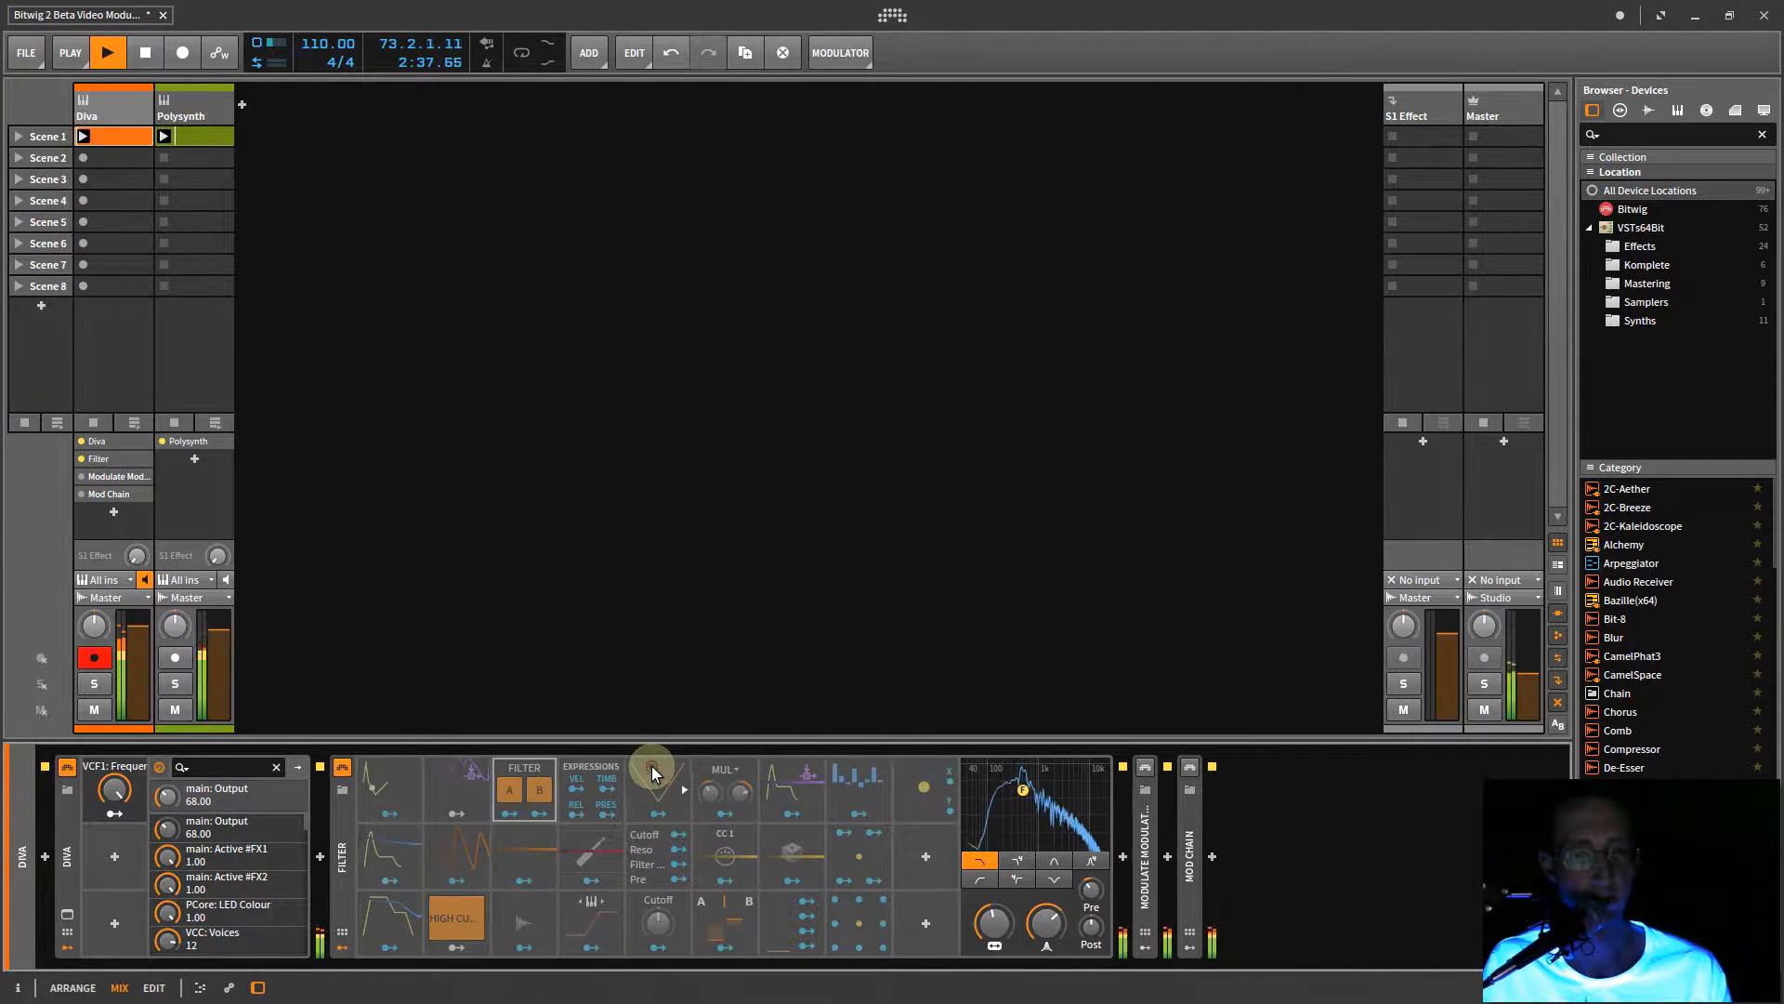
right_click(517, 770)
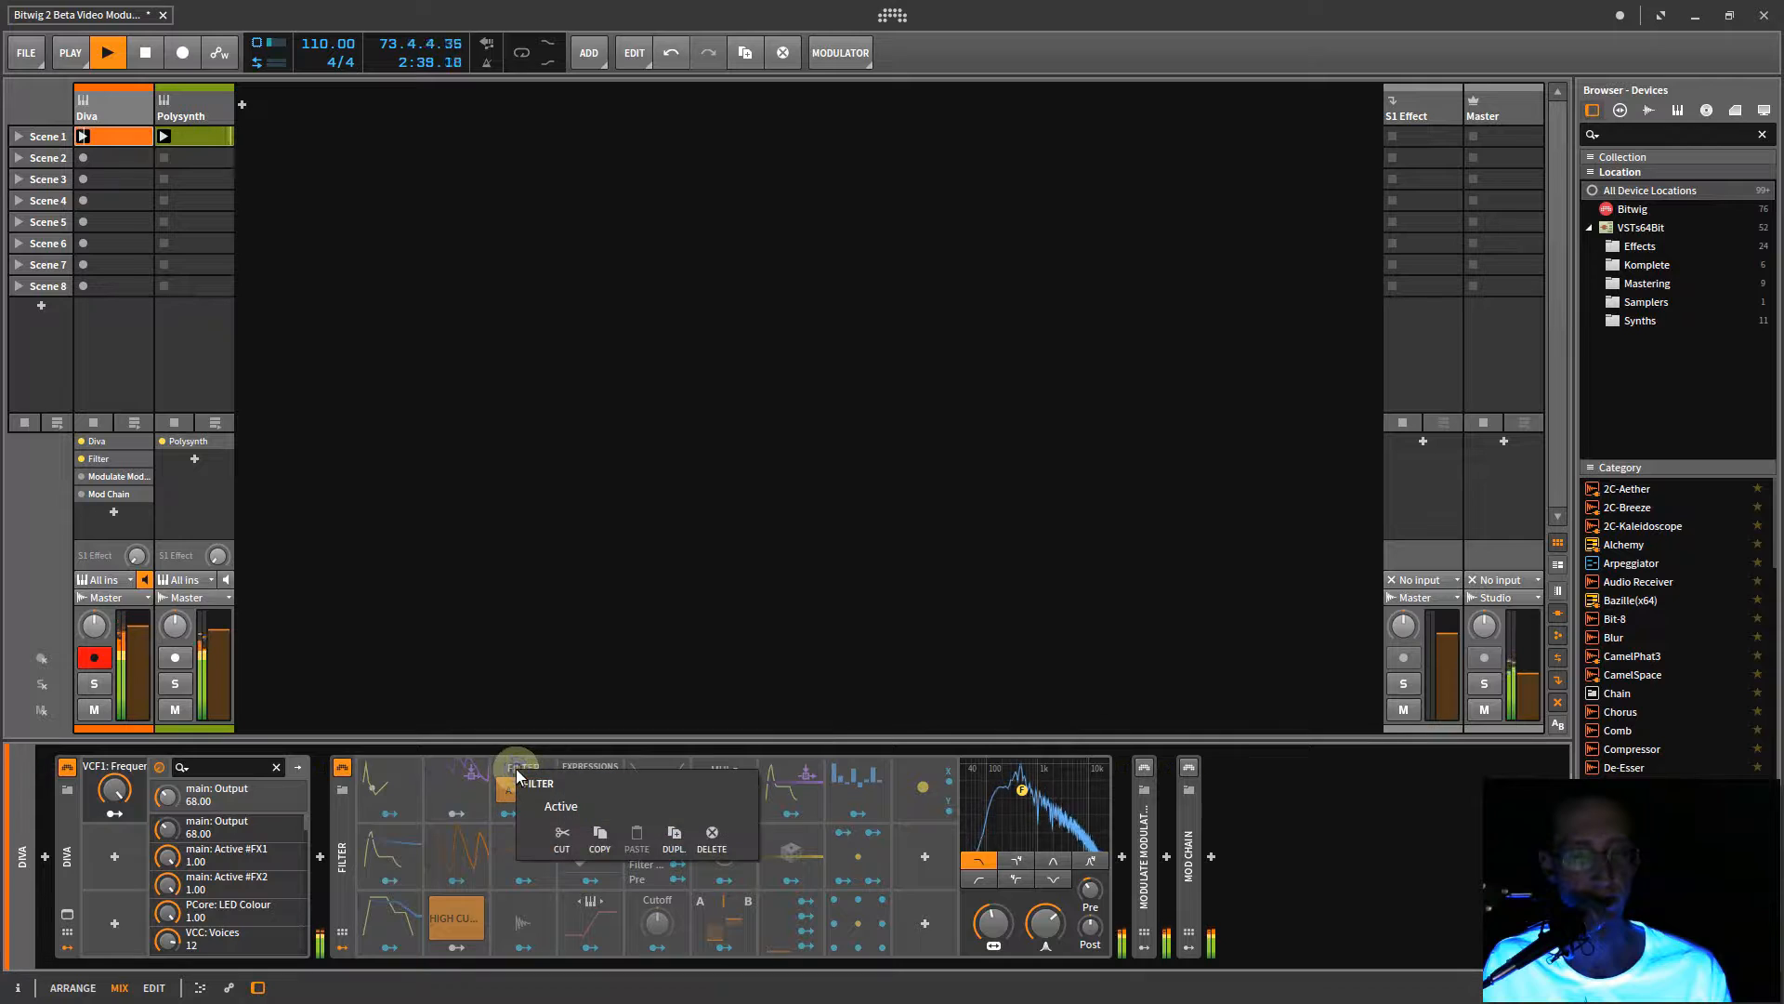
left_click(555, 806)
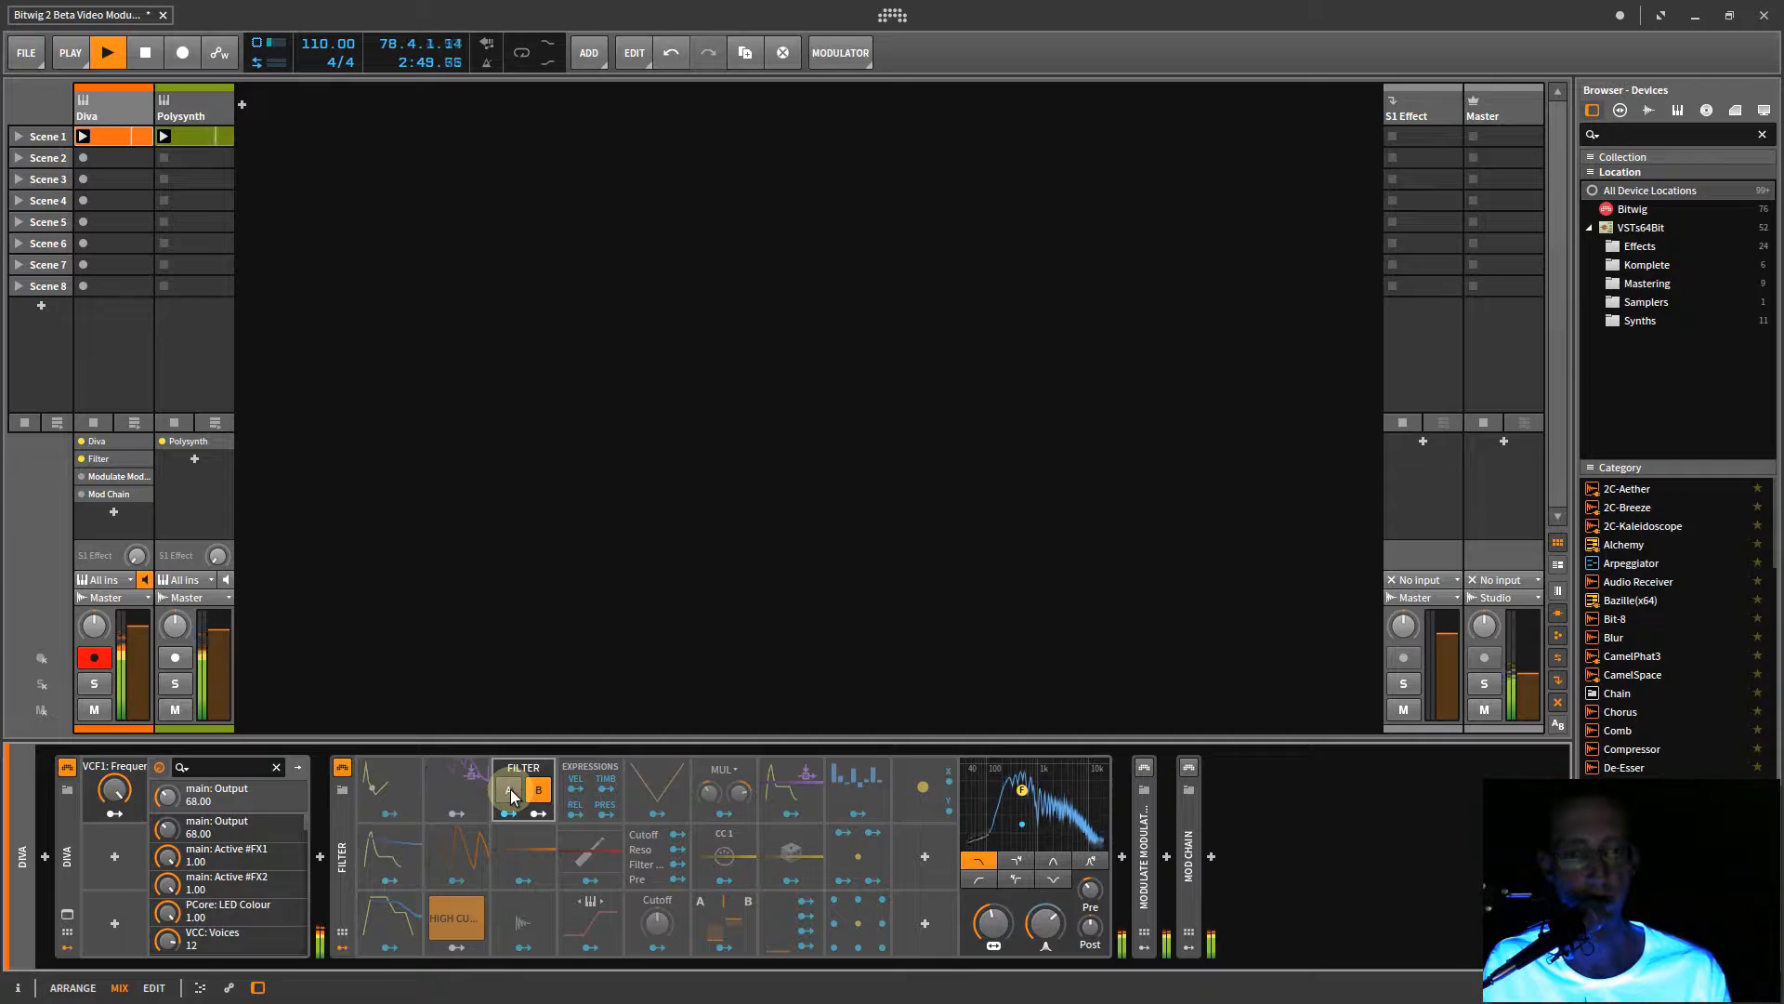
left_click(546, 797)
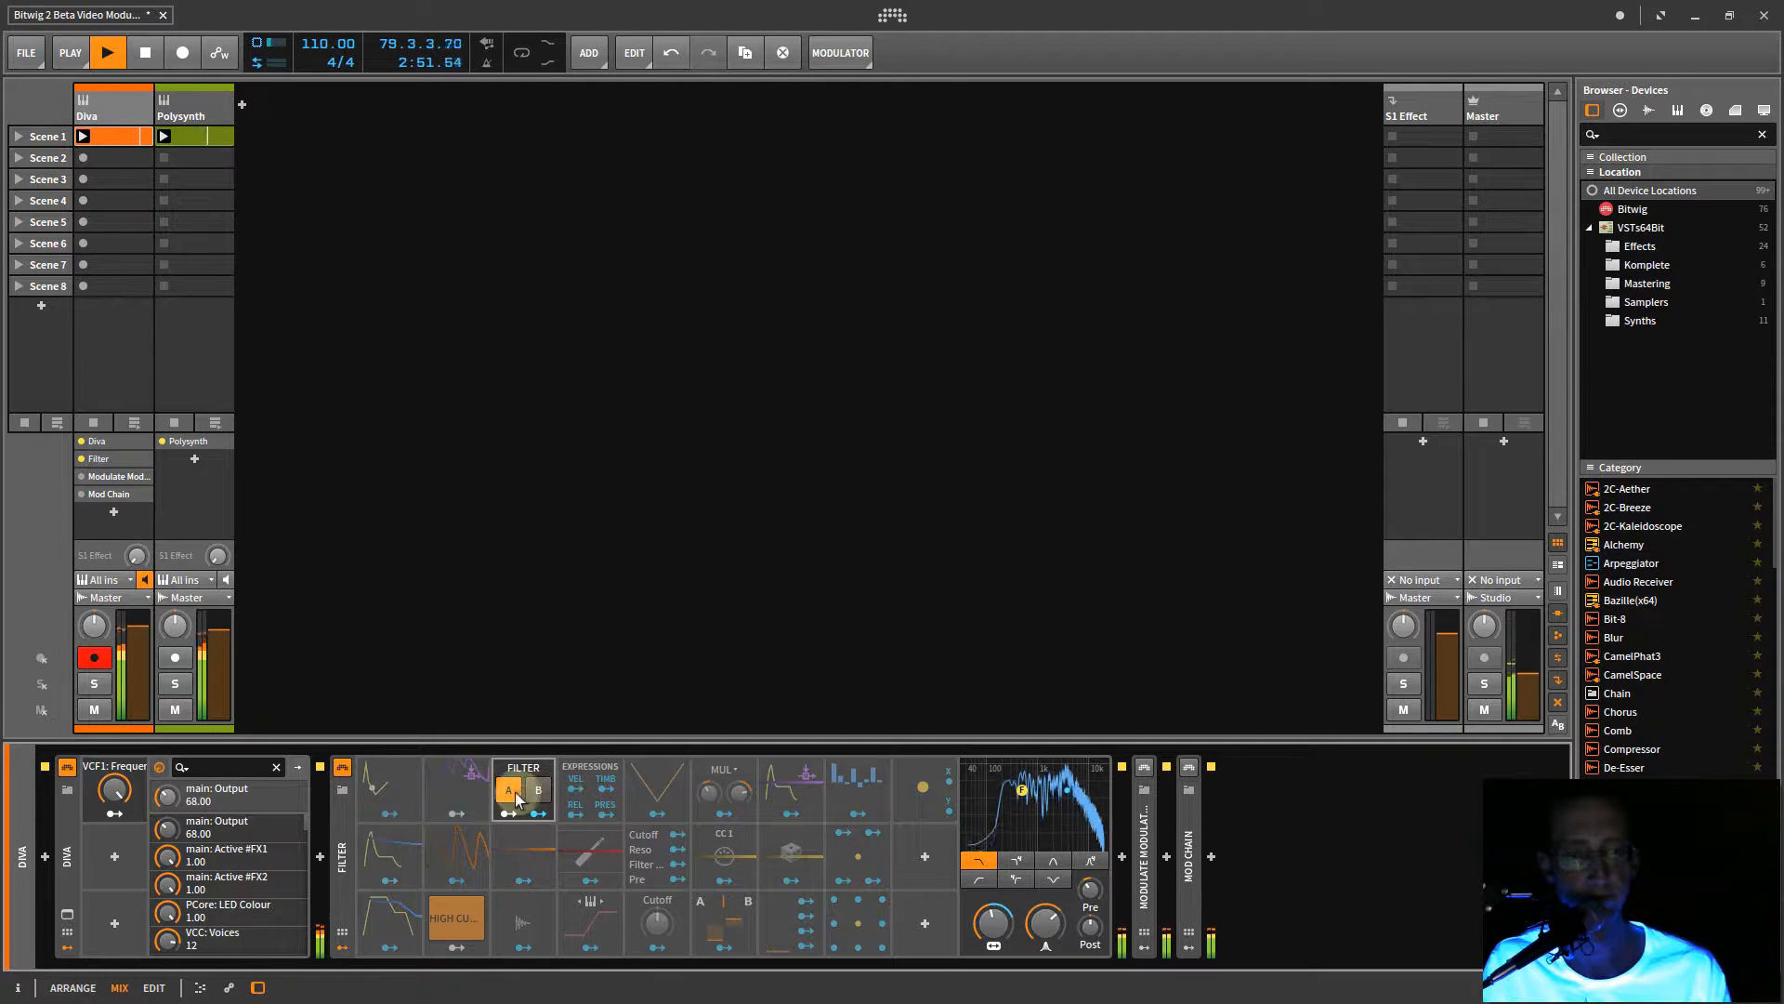
- Switch the active modulator from the Filter A/B buttons to the Classic LFO and show its settings
right_click(517, 769)
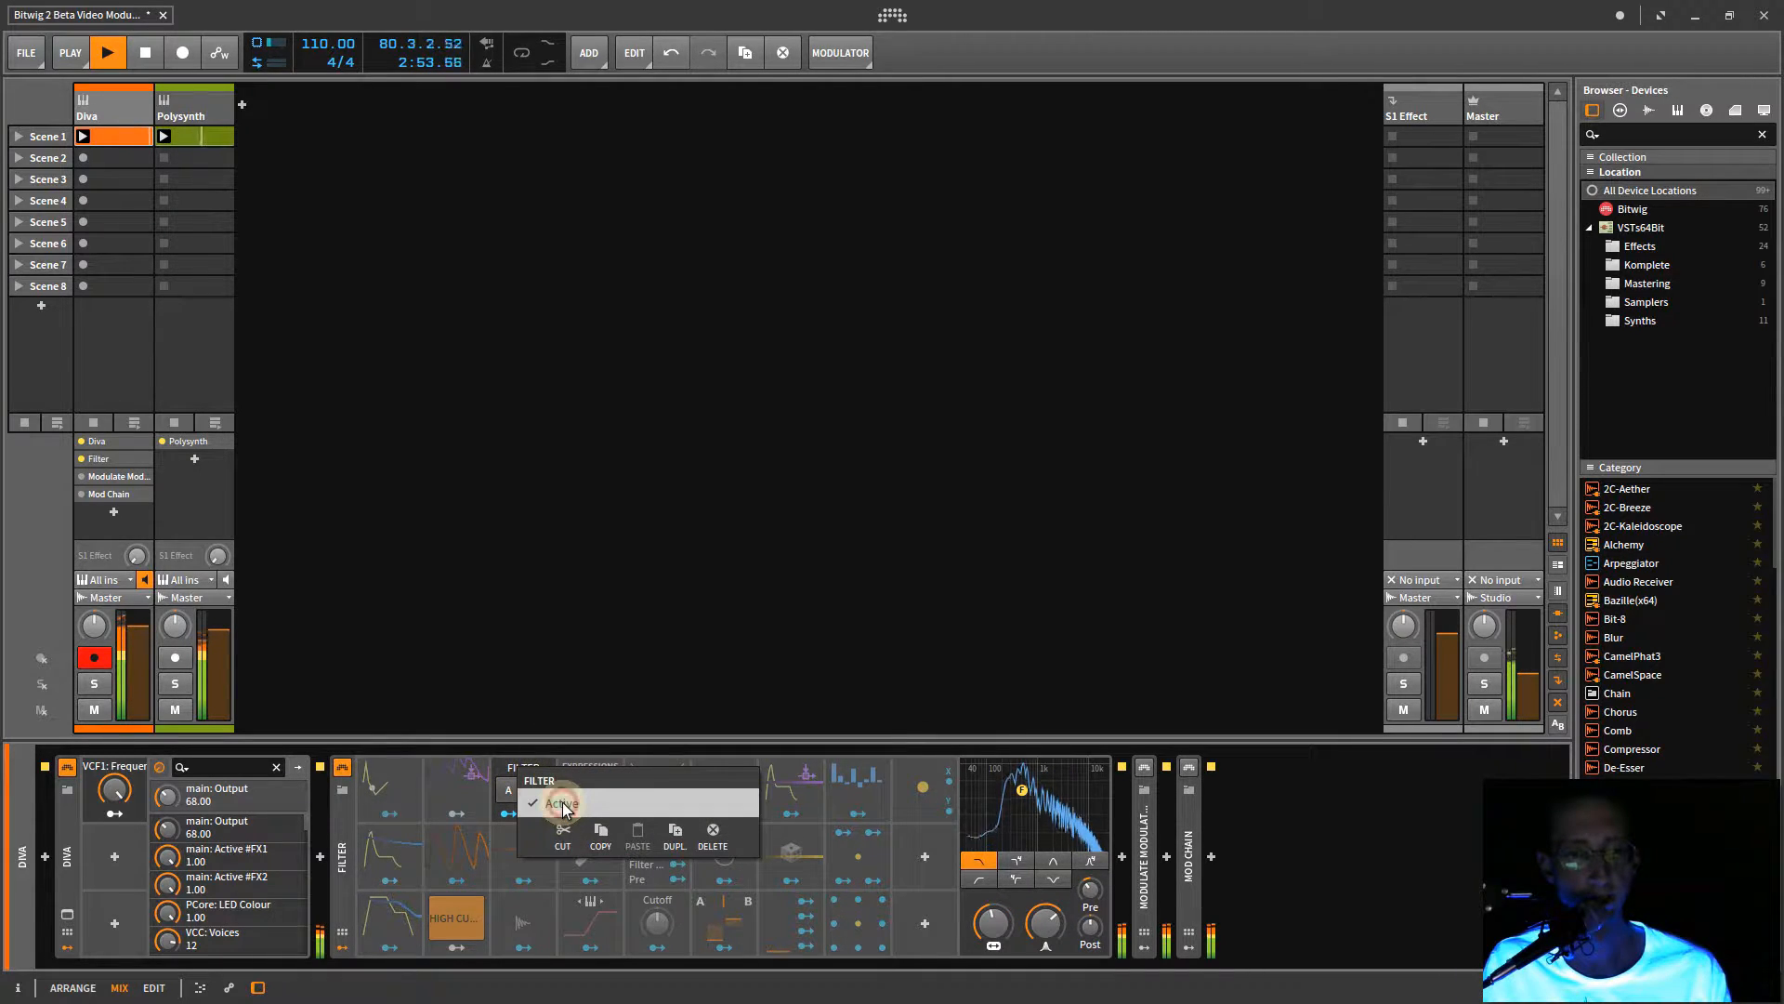
left_click(561, 805)
right_click(534, 835)
left_click(539, 850)
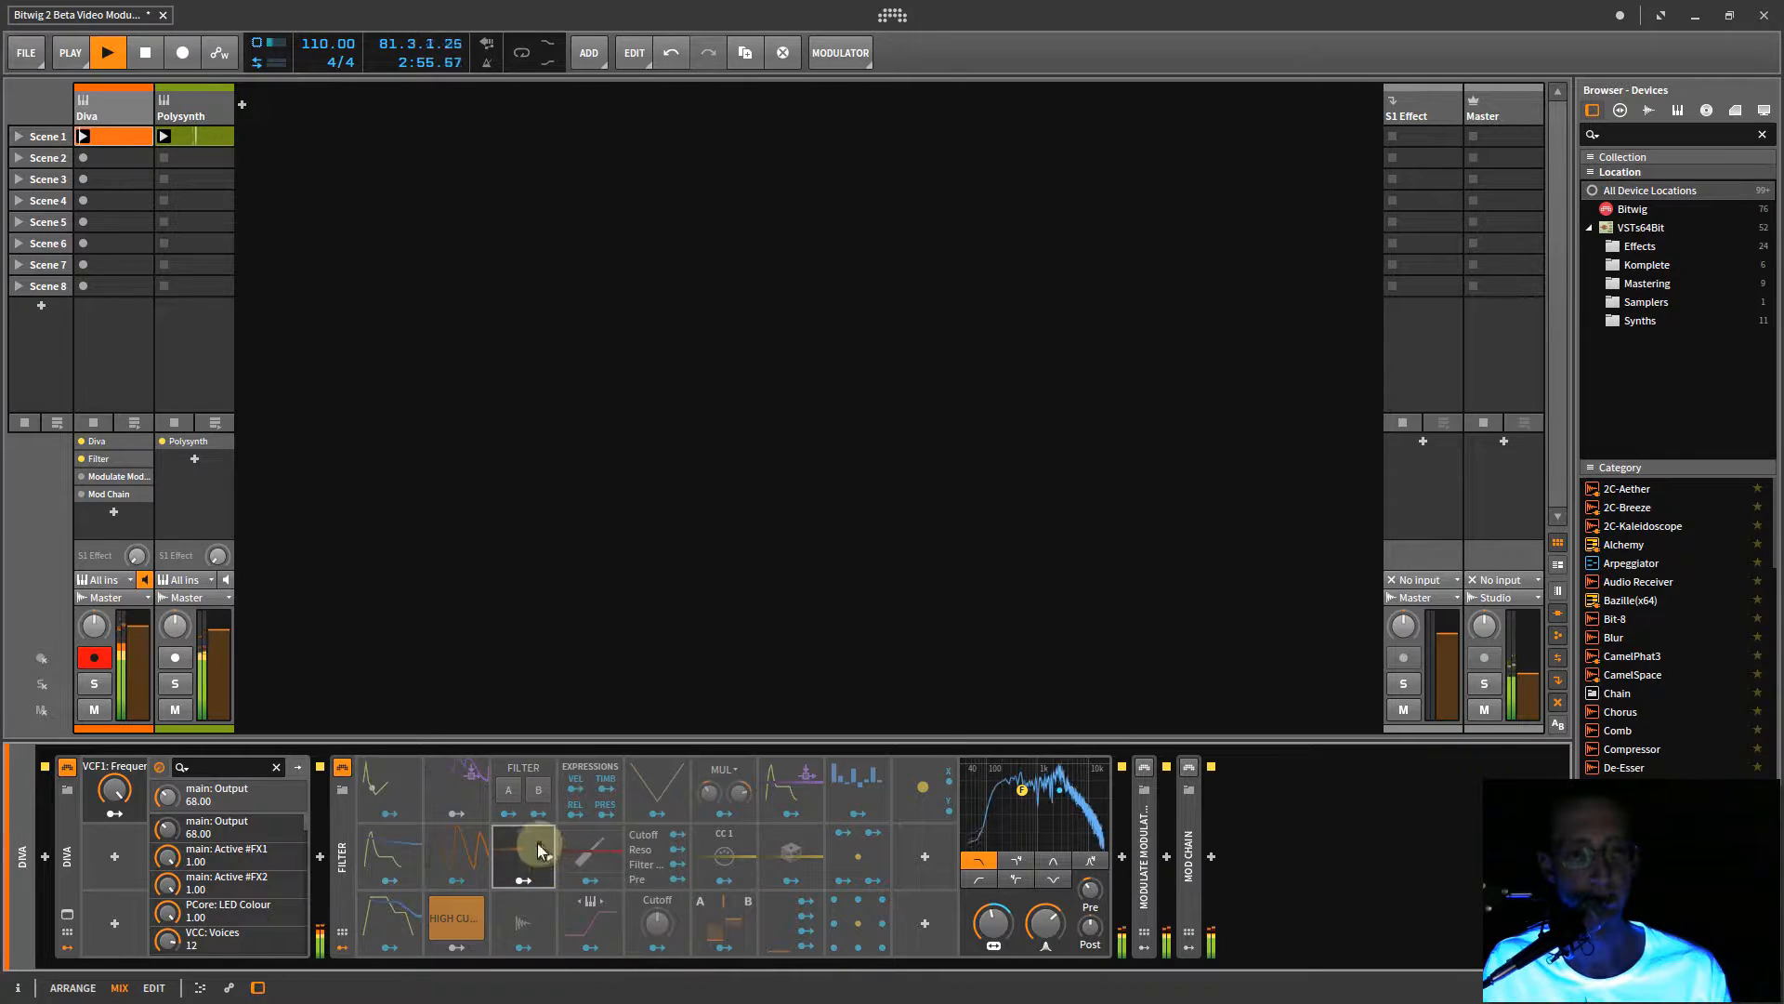
left_click(548, 859)
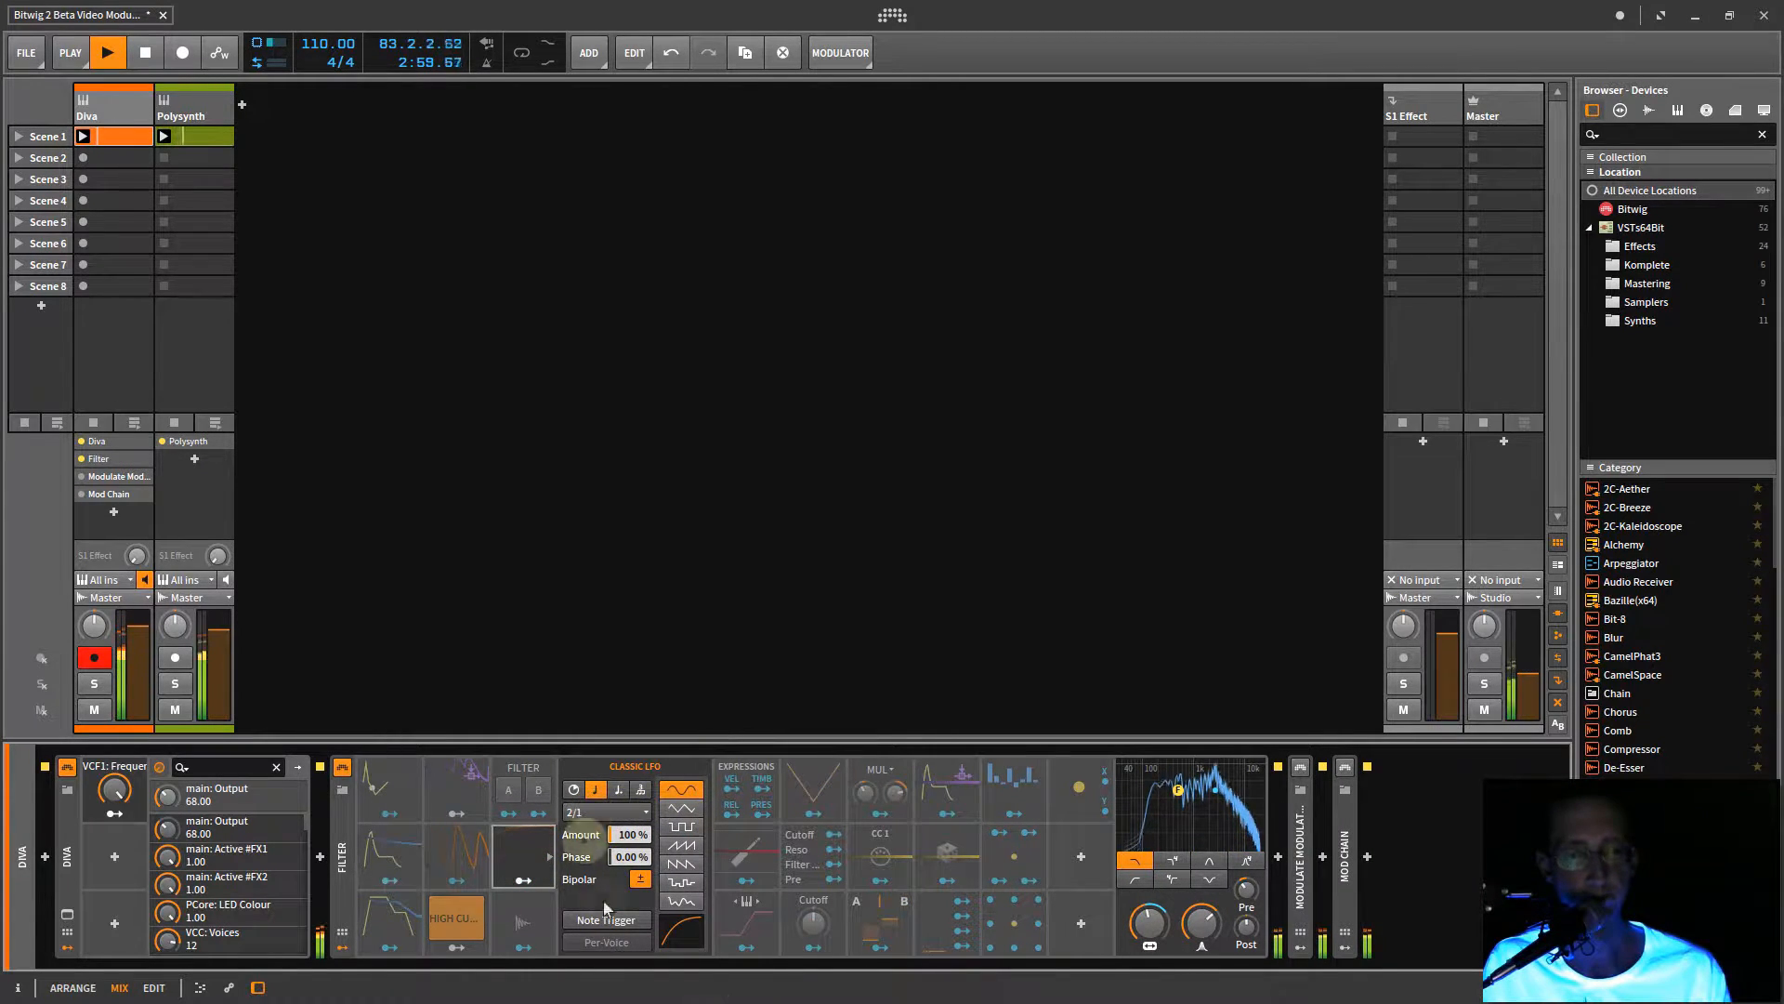
- Check the Classic LFO's note-length rates, keeping 2/1, and change its timebase to Hertz at 4.24 Hz
left_click(617, 812)
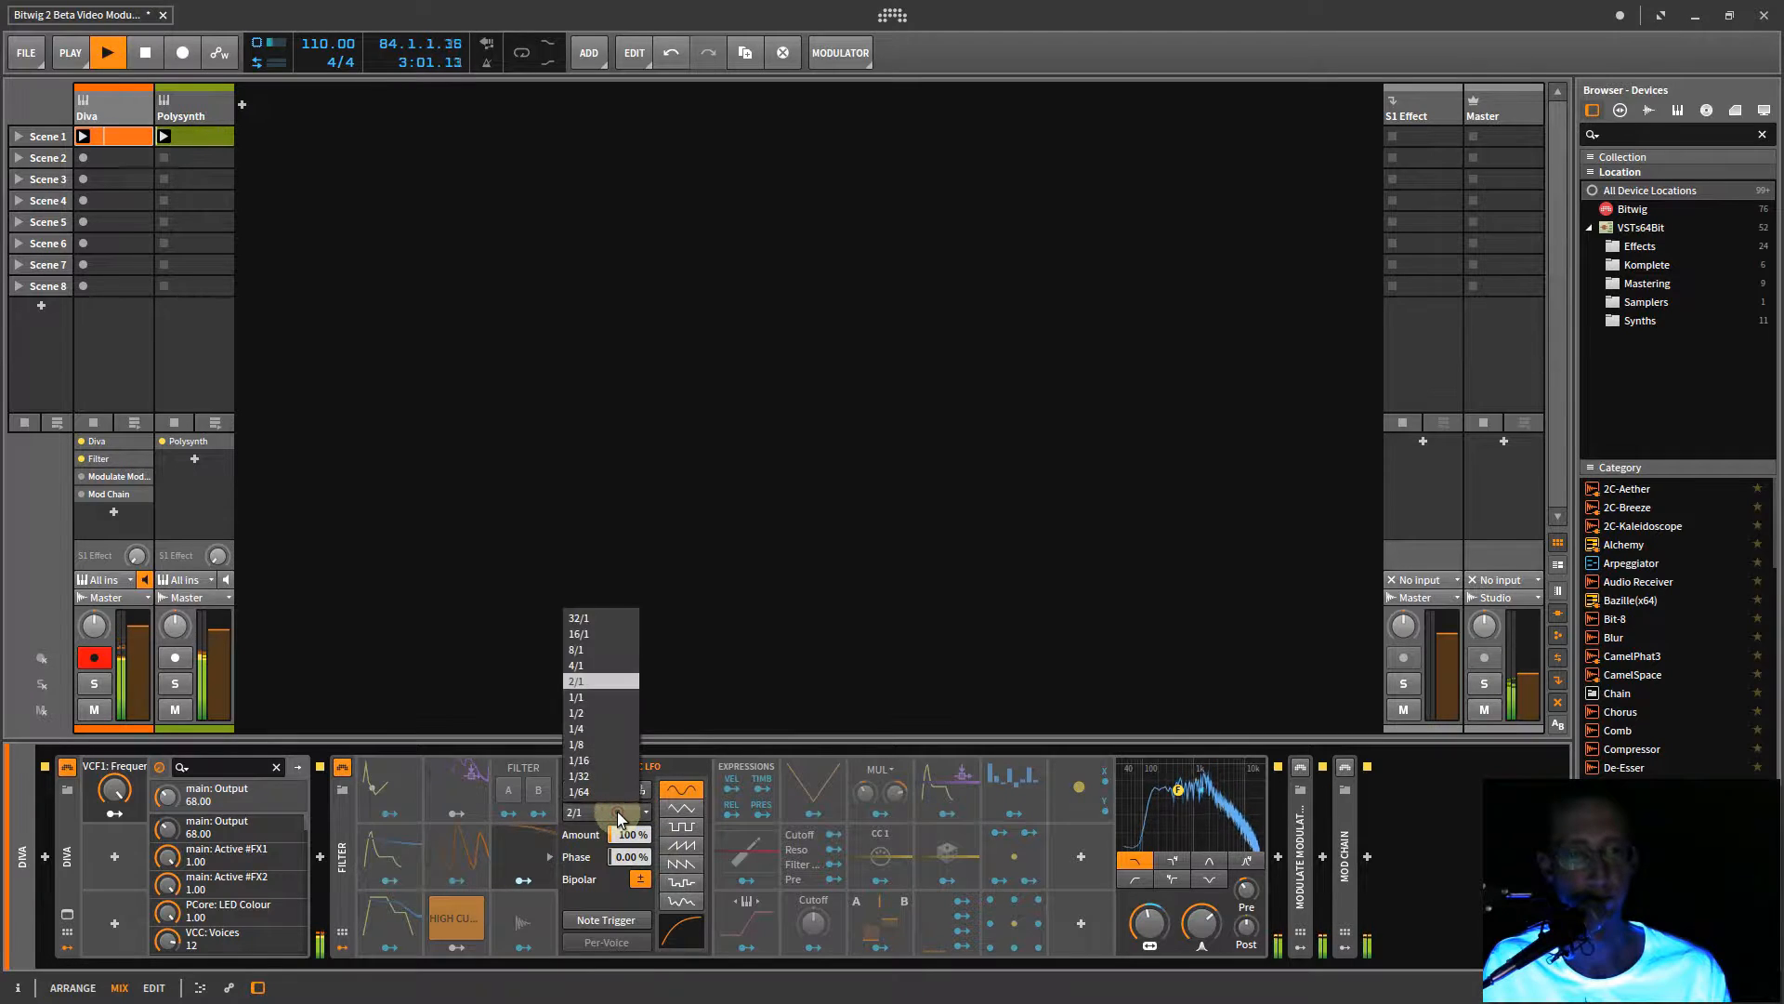
left_click(576, 682)
left_click(573, 789)
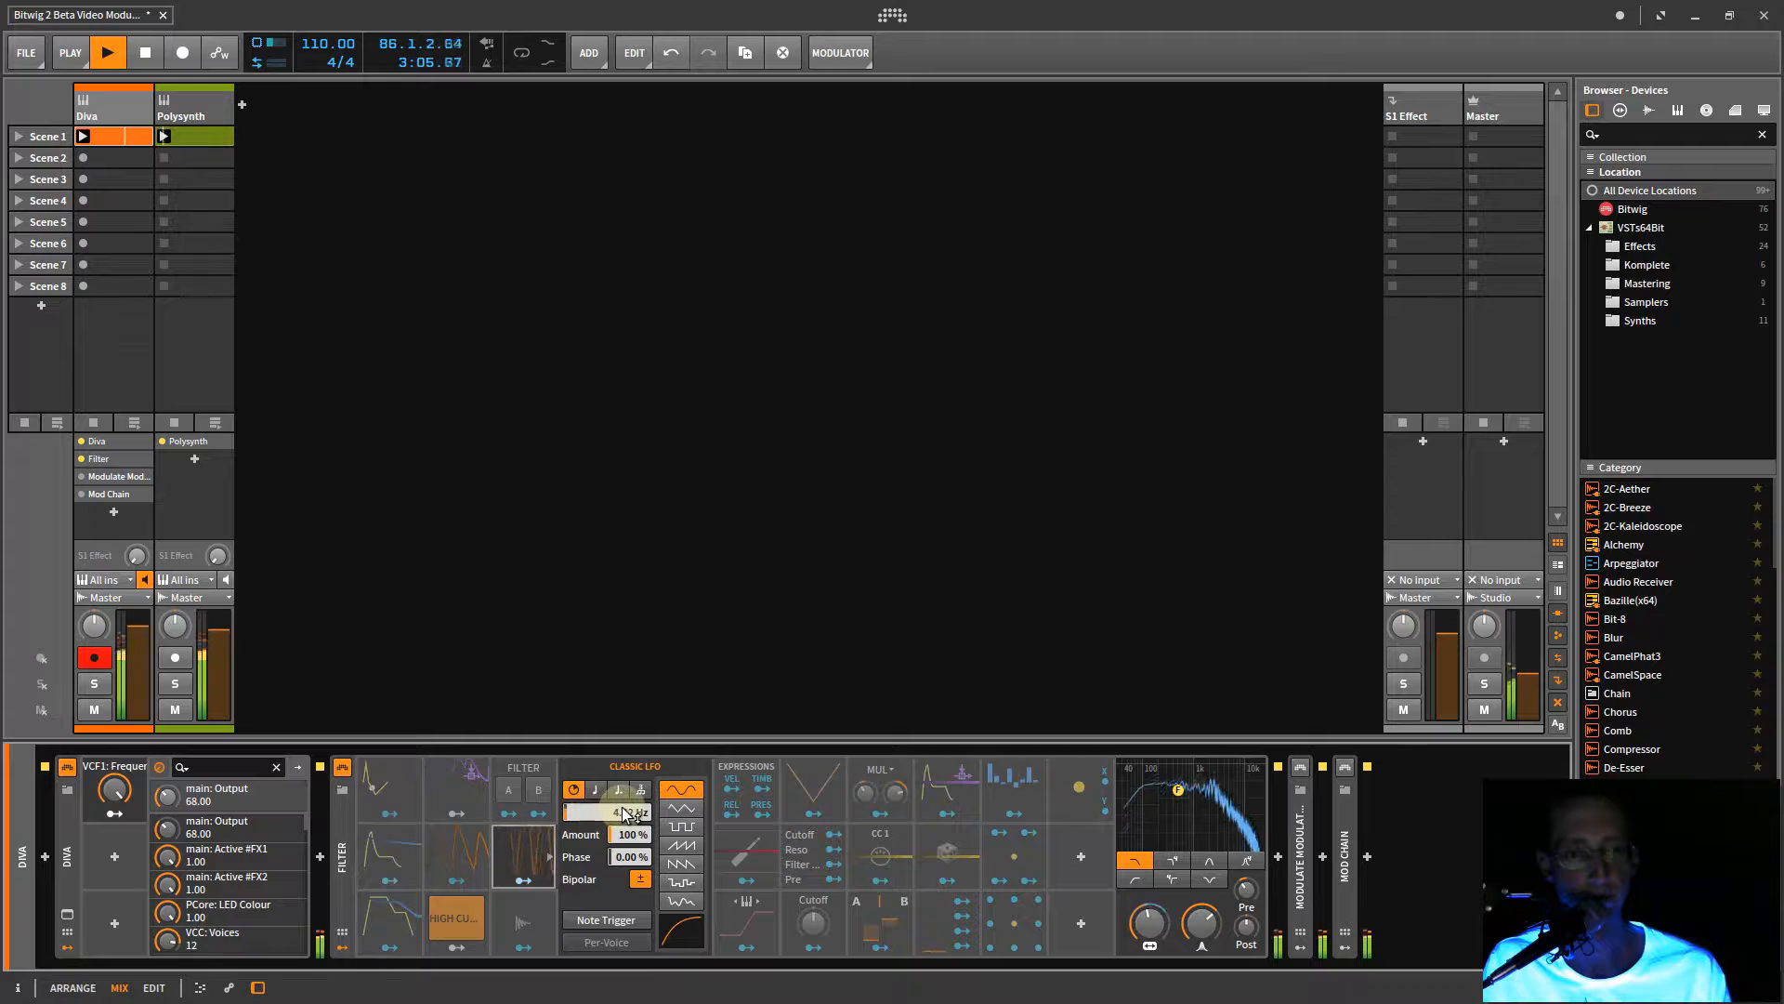
left_click_drag(620, 815, 621, 815)
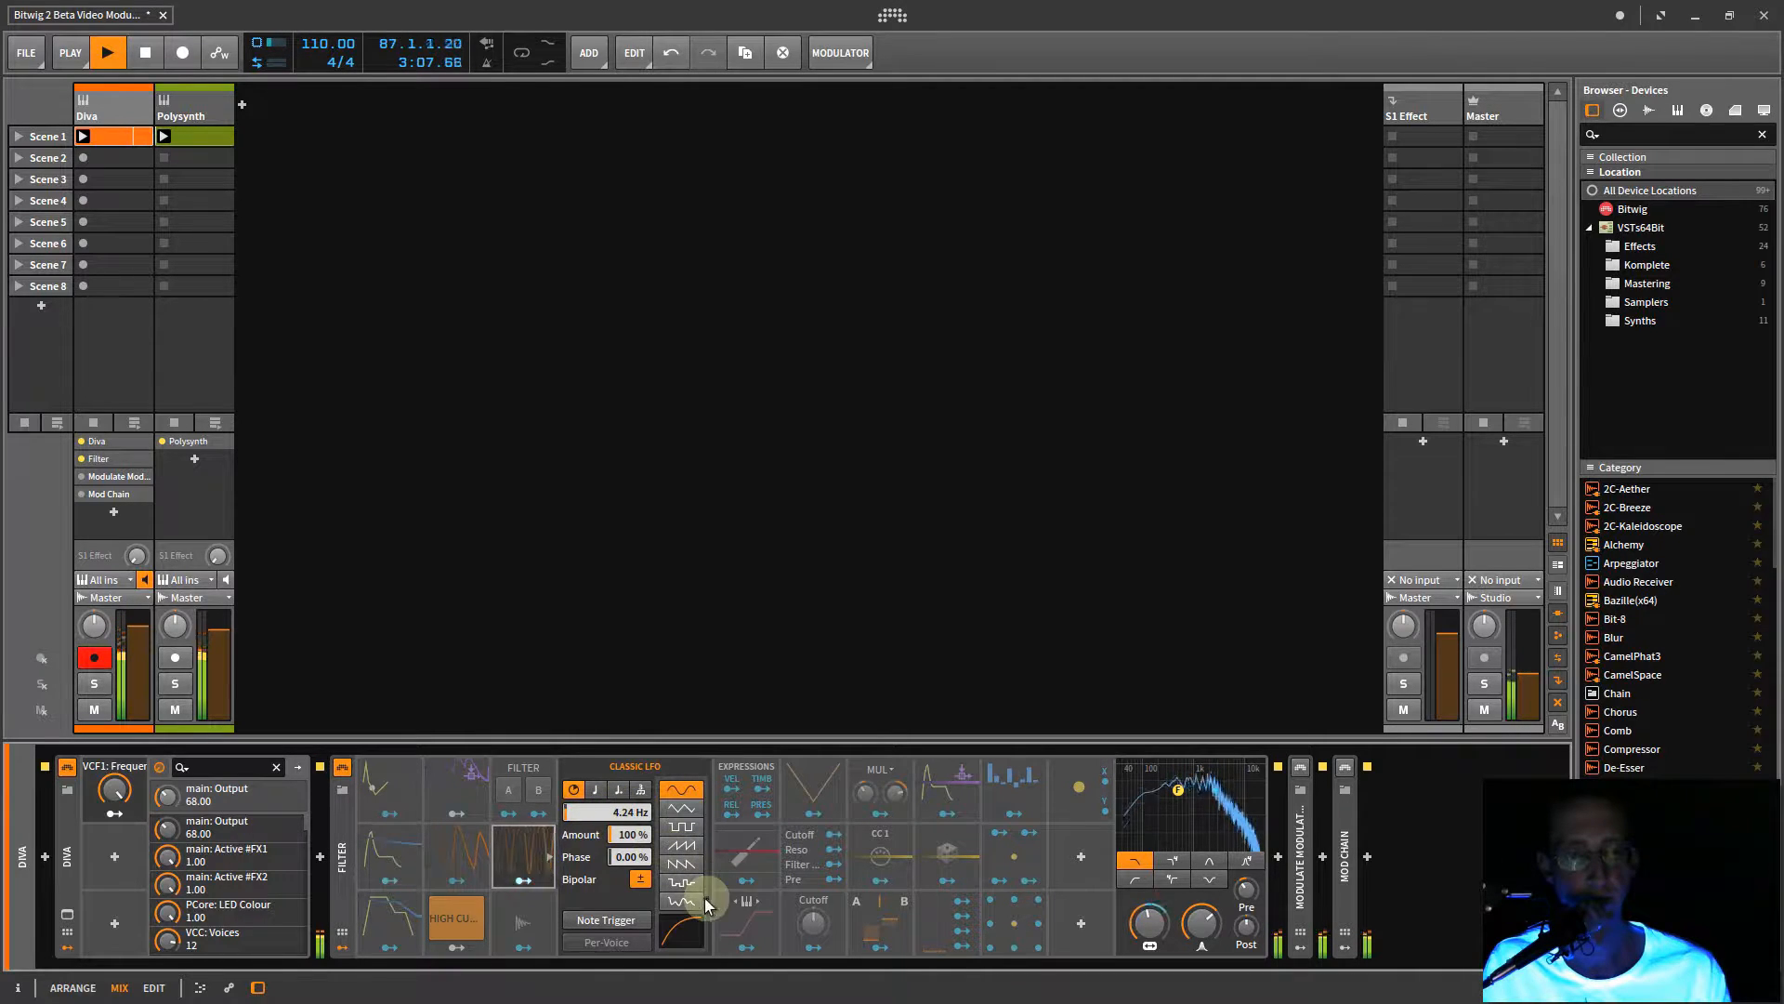
- Change the Classic LFO's waveform from sine to sawtooth and try reshaping its curve to about -20 %
left_click(684, 828)
left_click(685, 845)
left_click(526, 881)
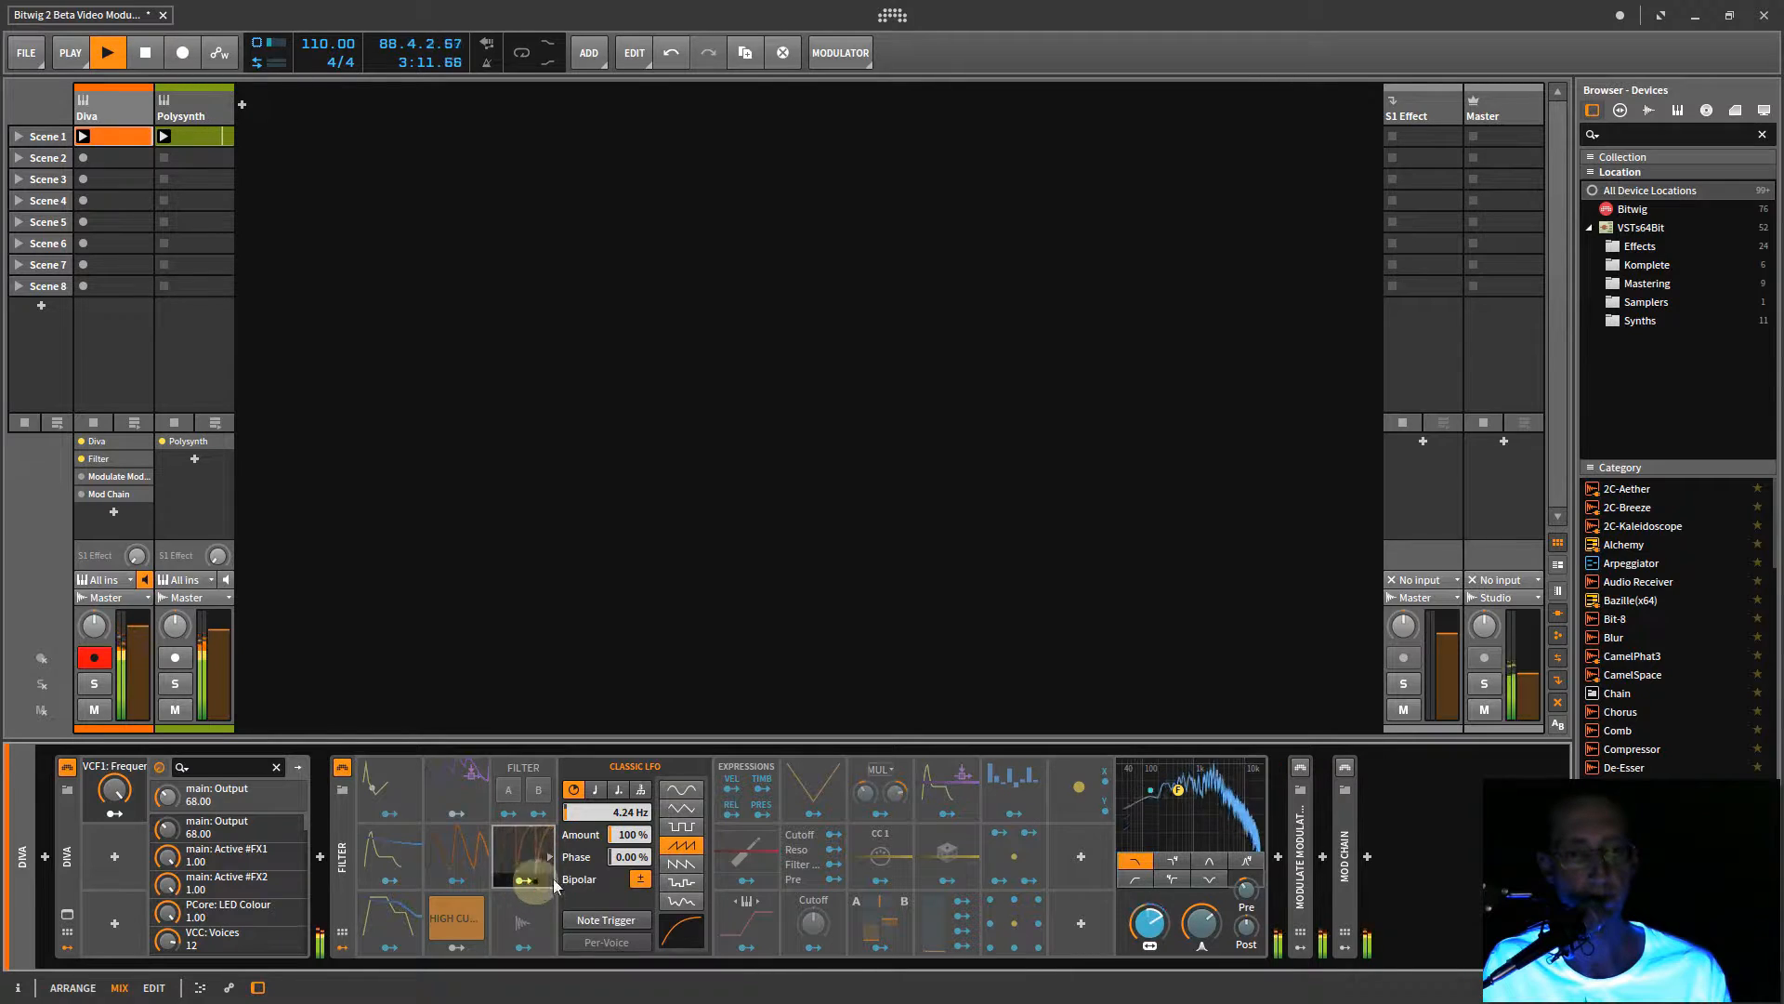
left_click_drag(629, 814, 609, 817)
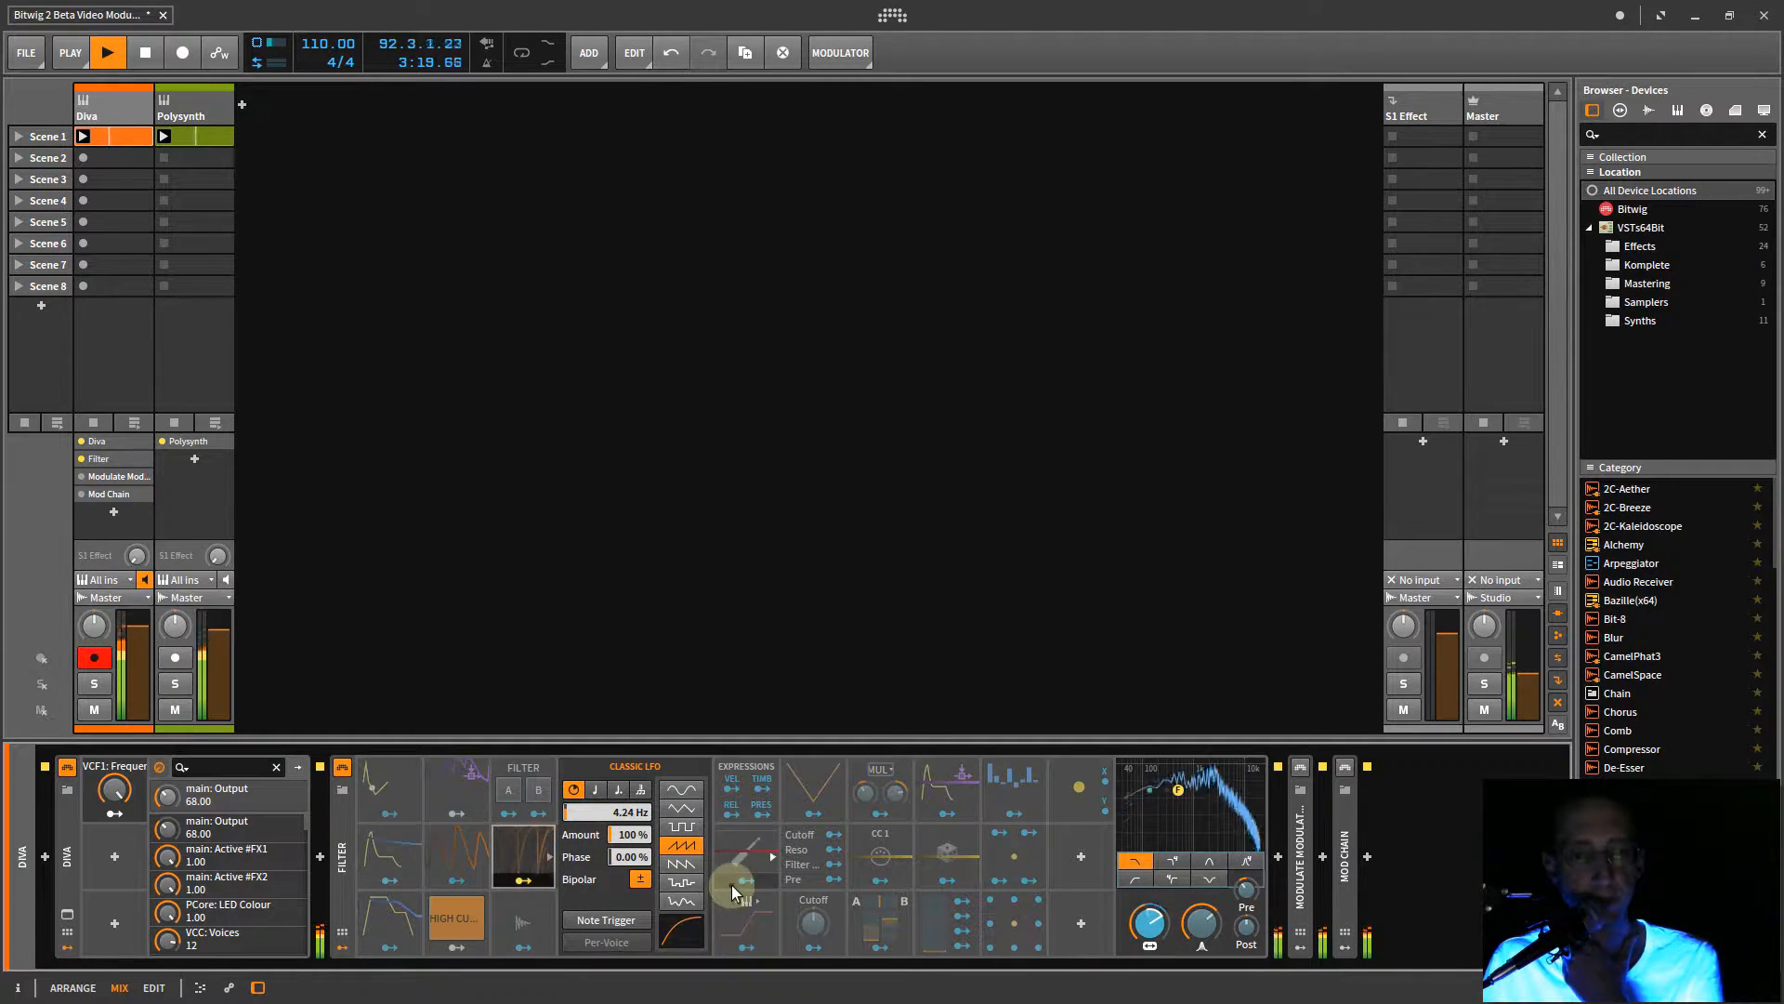
left_click_drag(677, 931, 678, 937)
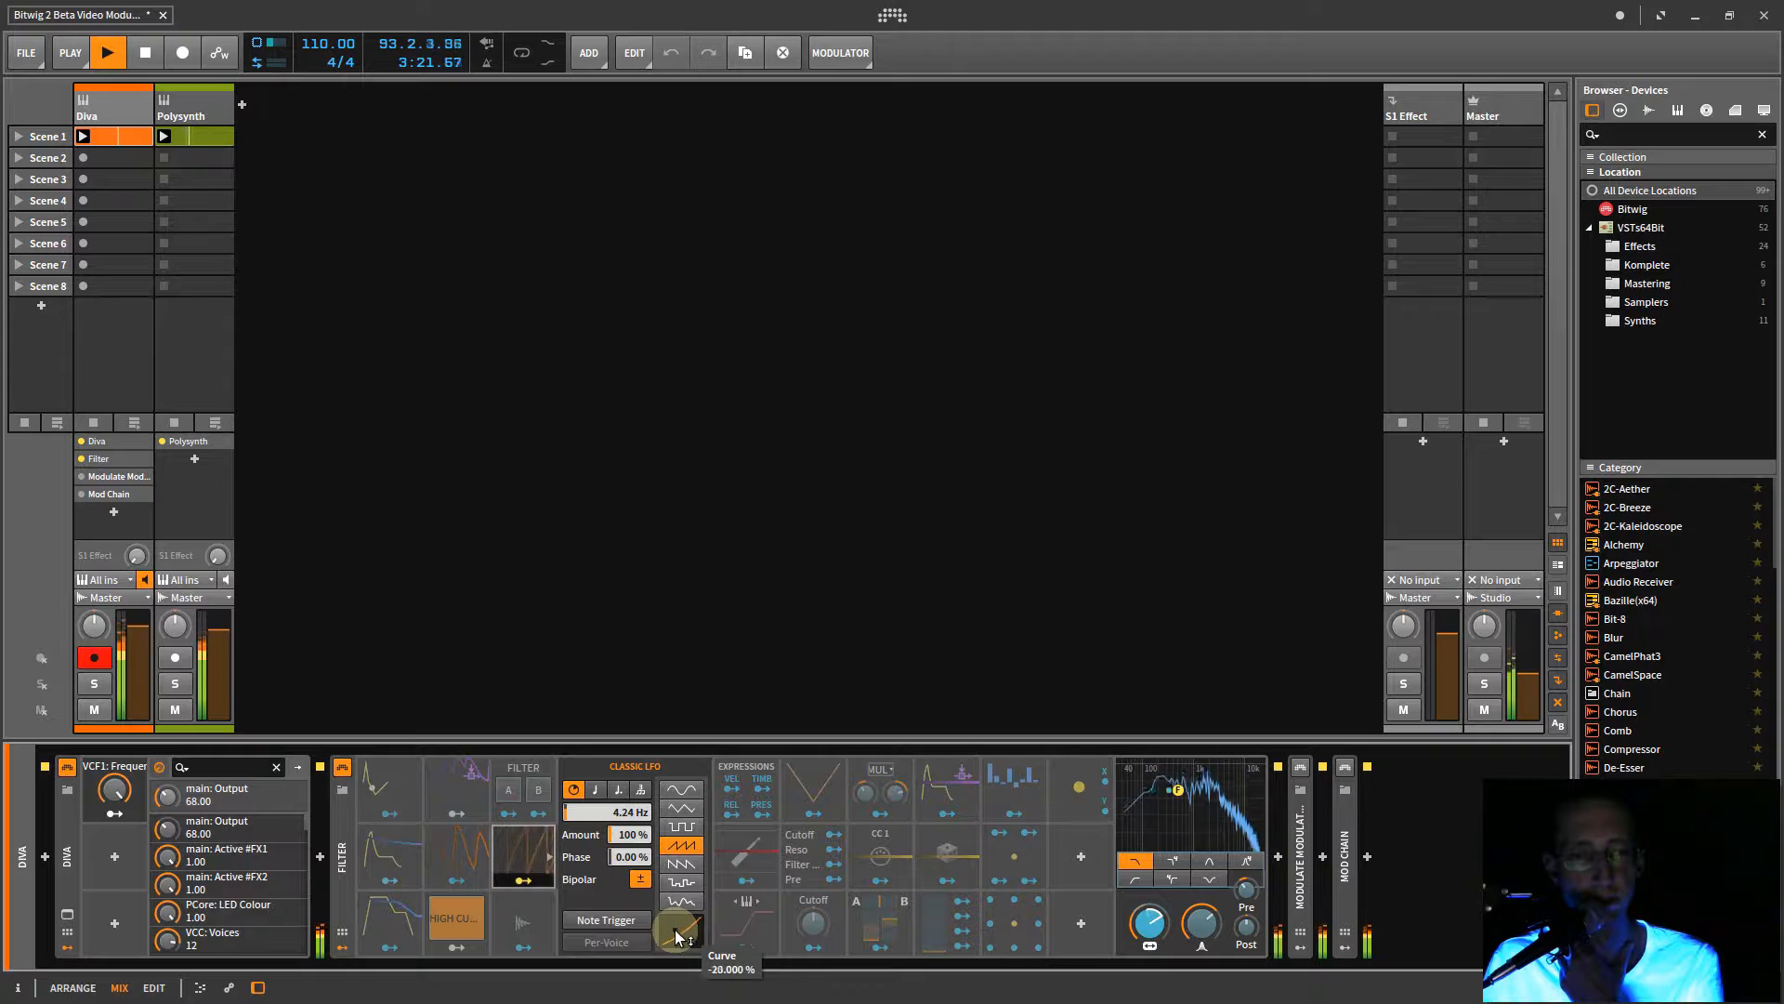
left_click_drag(677, 937, 678, 939)
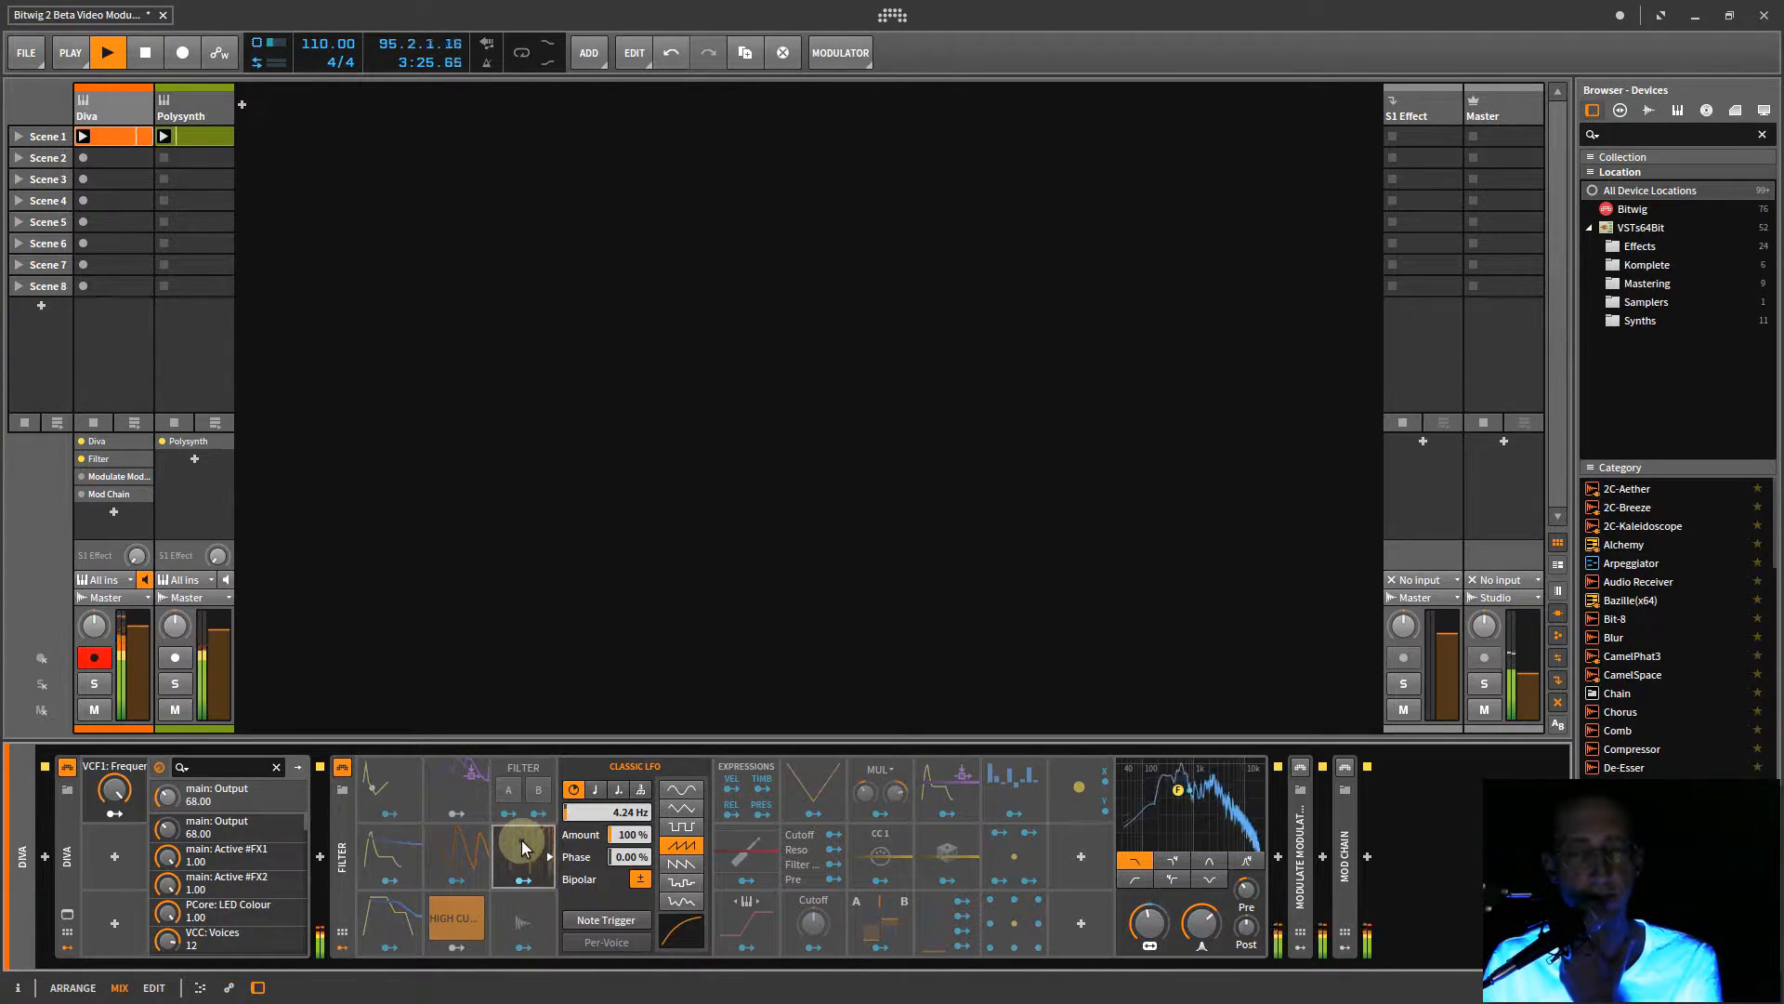
- Deactivate the Classic LFO modulator and mute the Polysynth track
right_click(523, 858)
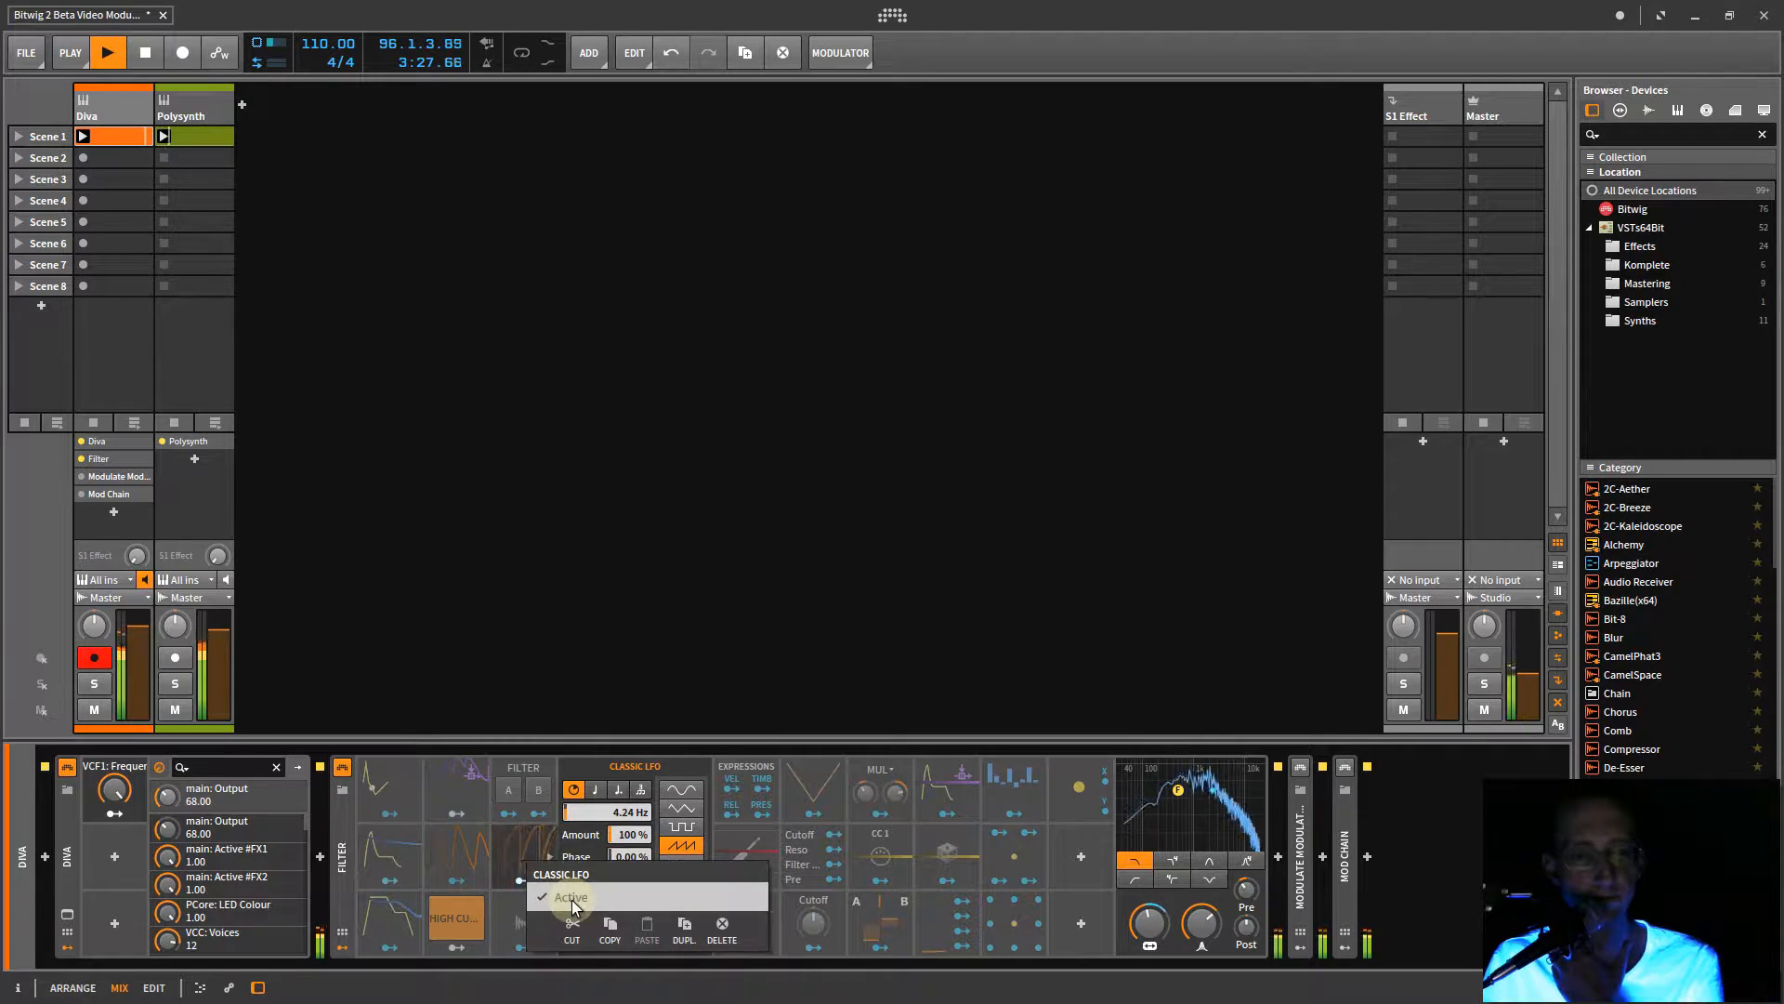
left_click(570, 897)
left_click(176, 710)
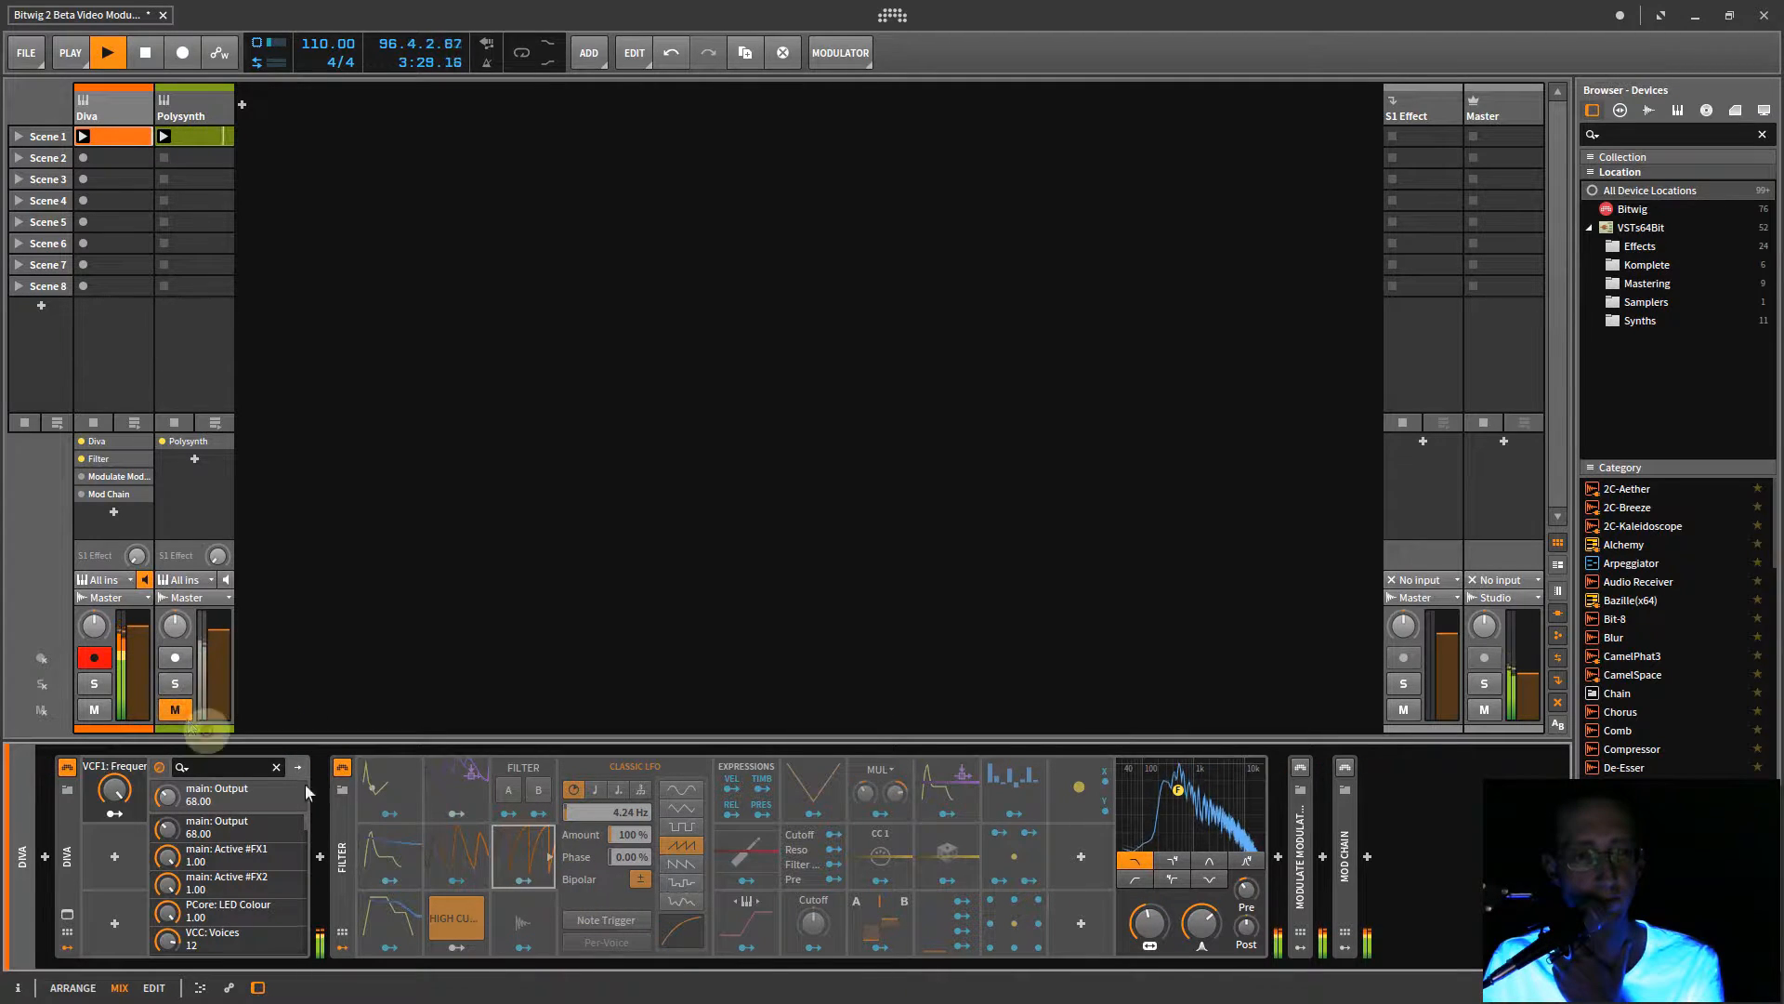
- Activate the Envelope Follower modulator, examine its effect on the filter cutoff, and try its input gain
left_click(530, 915)
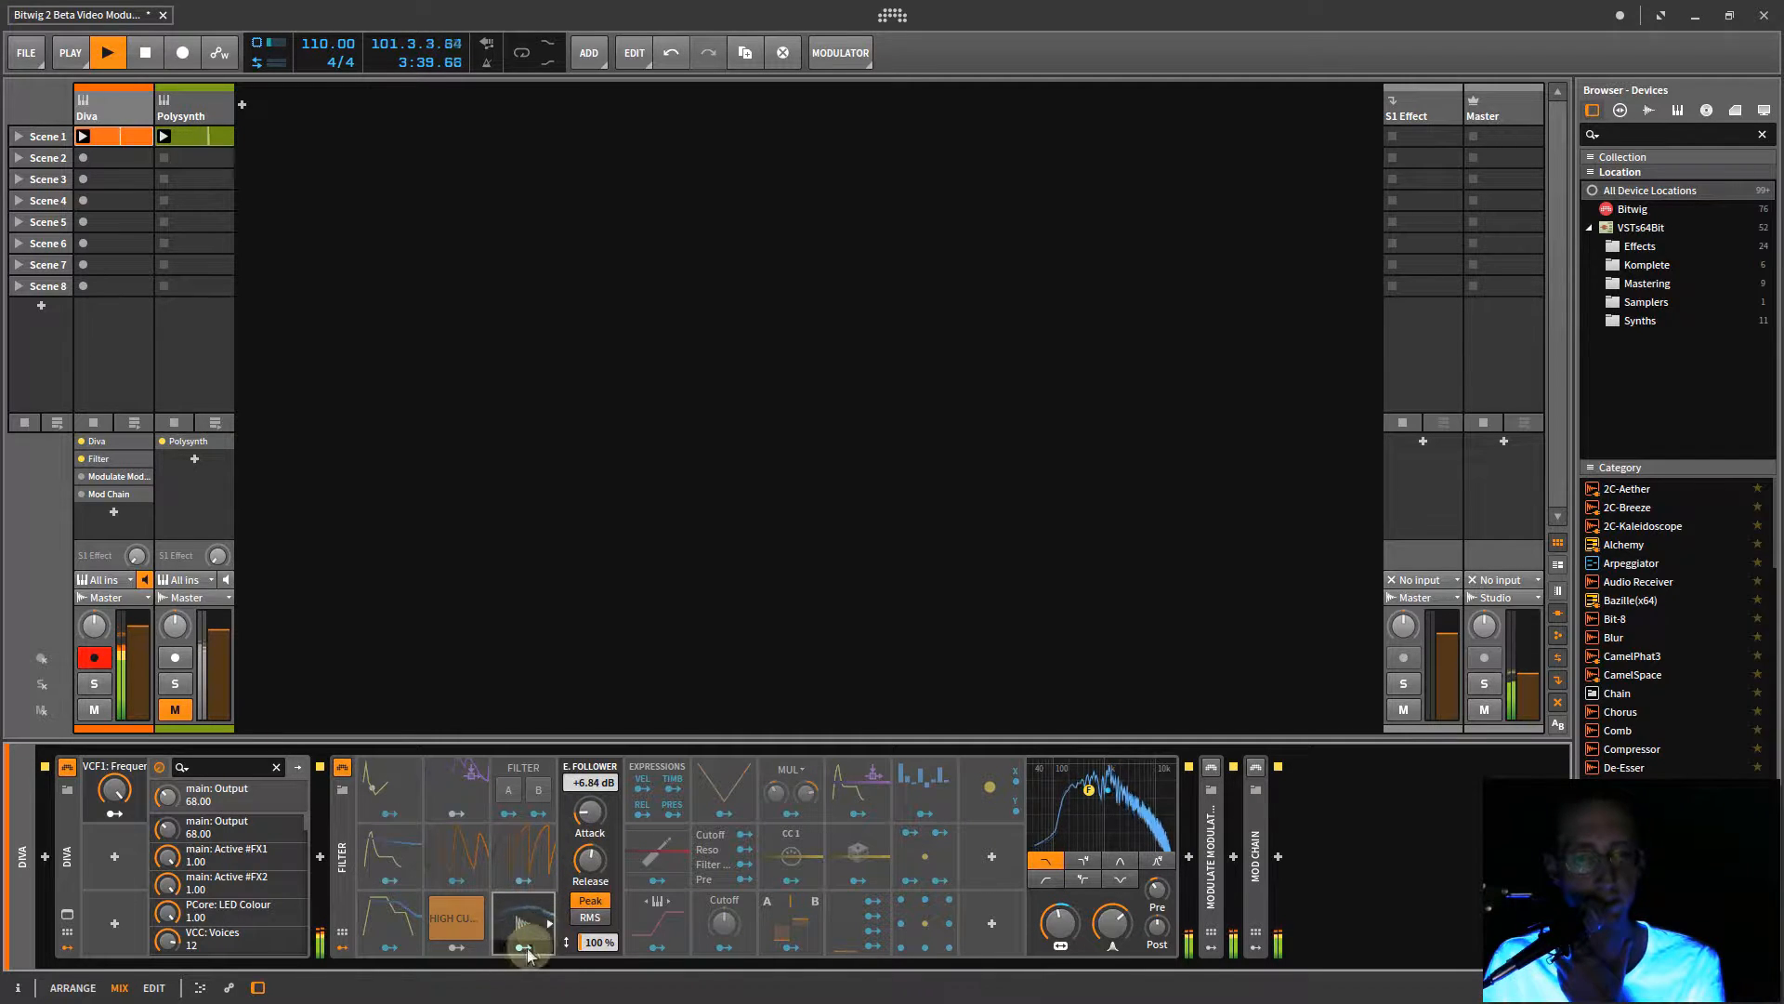
mouse_move(1058, 932)
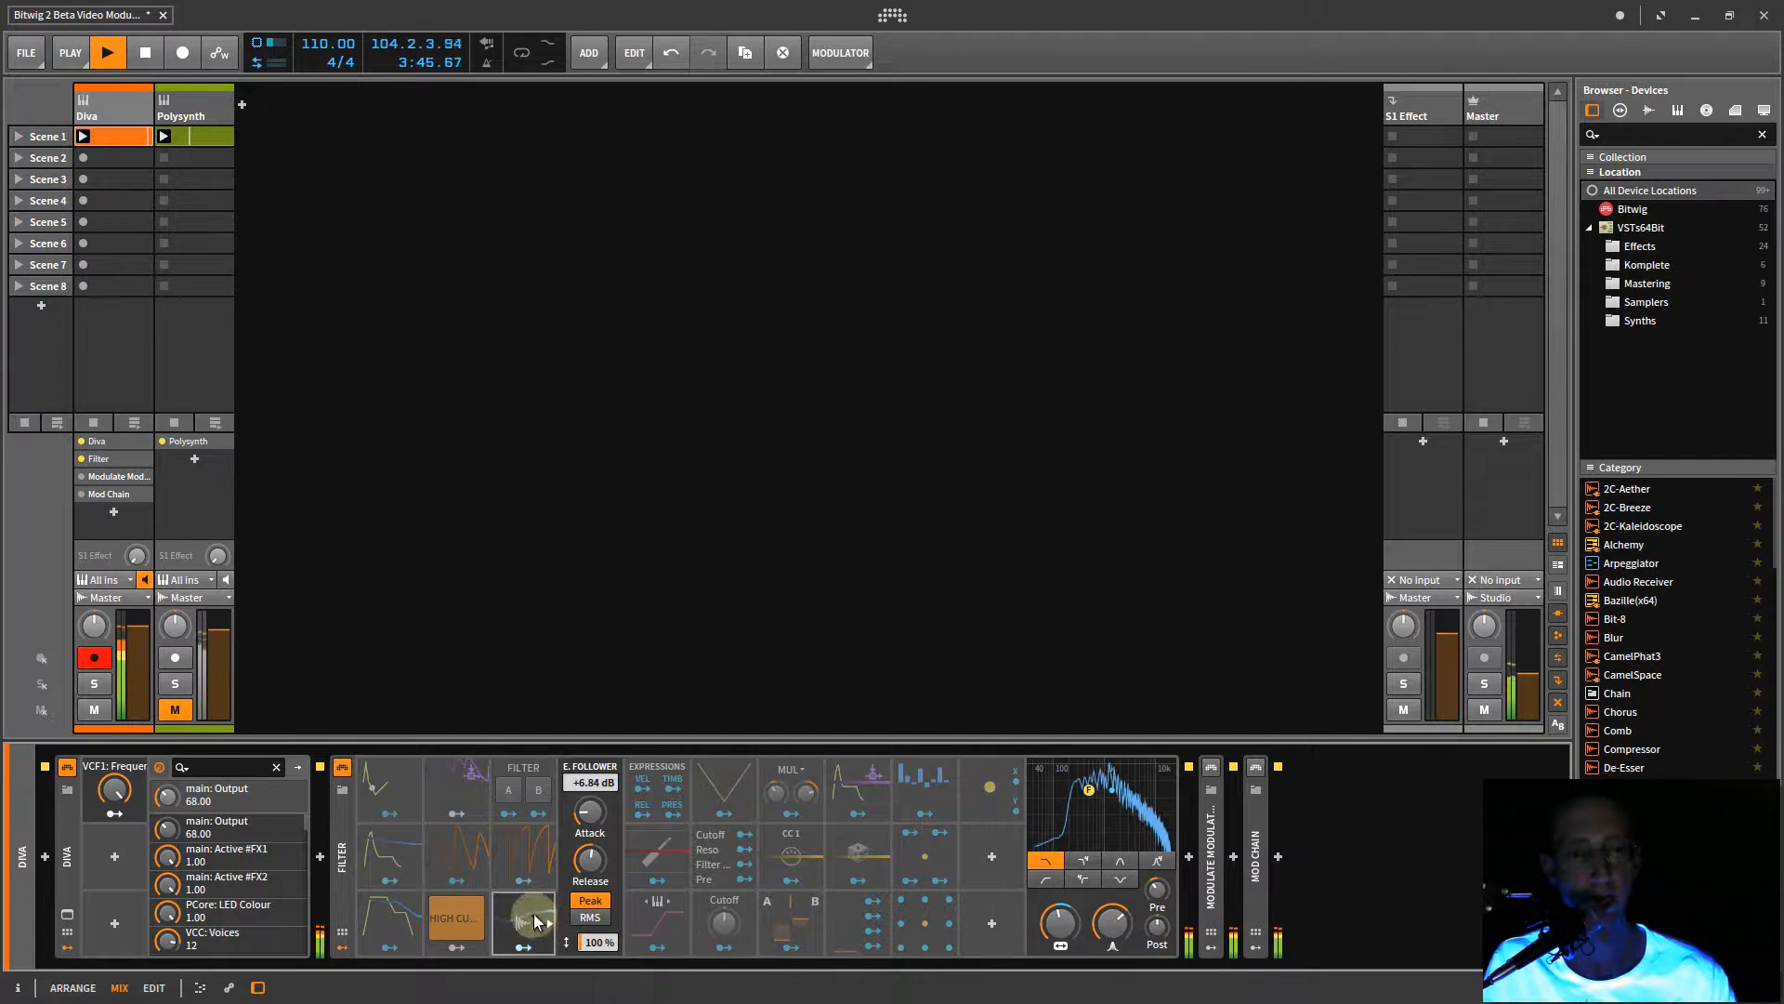
mouse_move(591, 784)
left_mouse_down()
mouse_move(591, 743)
mouse_move(591, 832)
mouse_move(591, 788)
left_mouse_up()
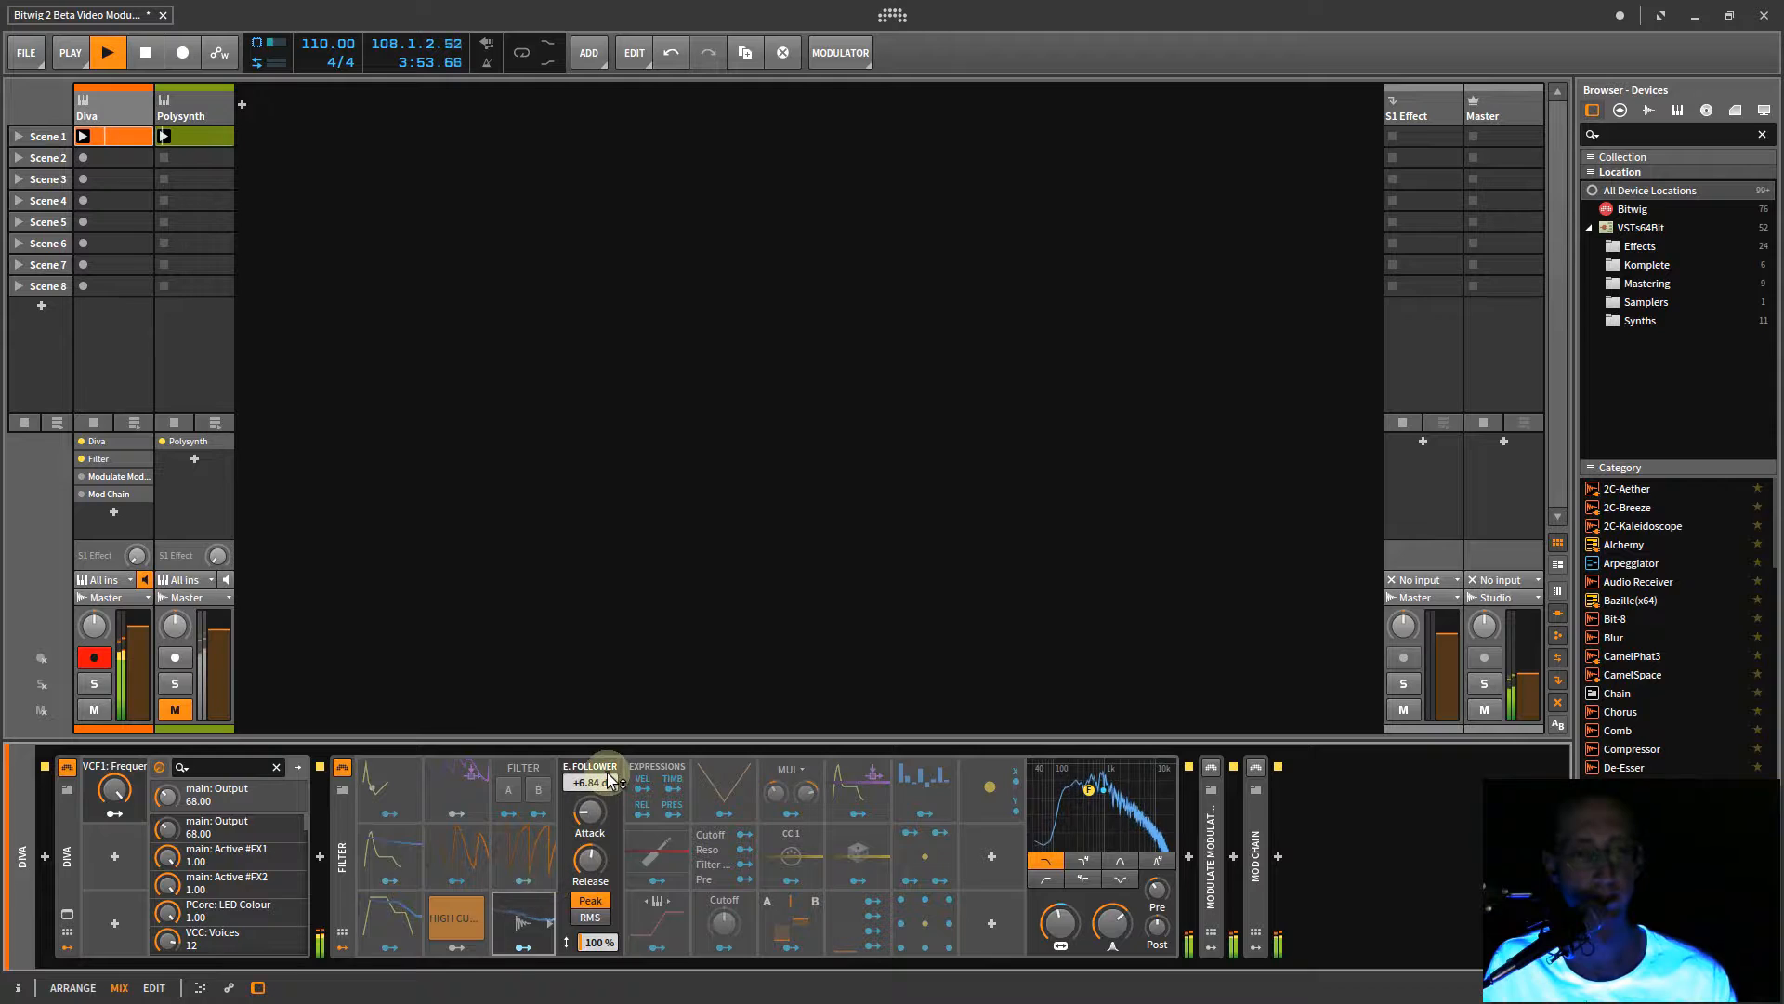
- Switch the active modulator from the Envelope Follower to Expressions and go over its velocity, release and pressure outputs
right_click(522, 918)
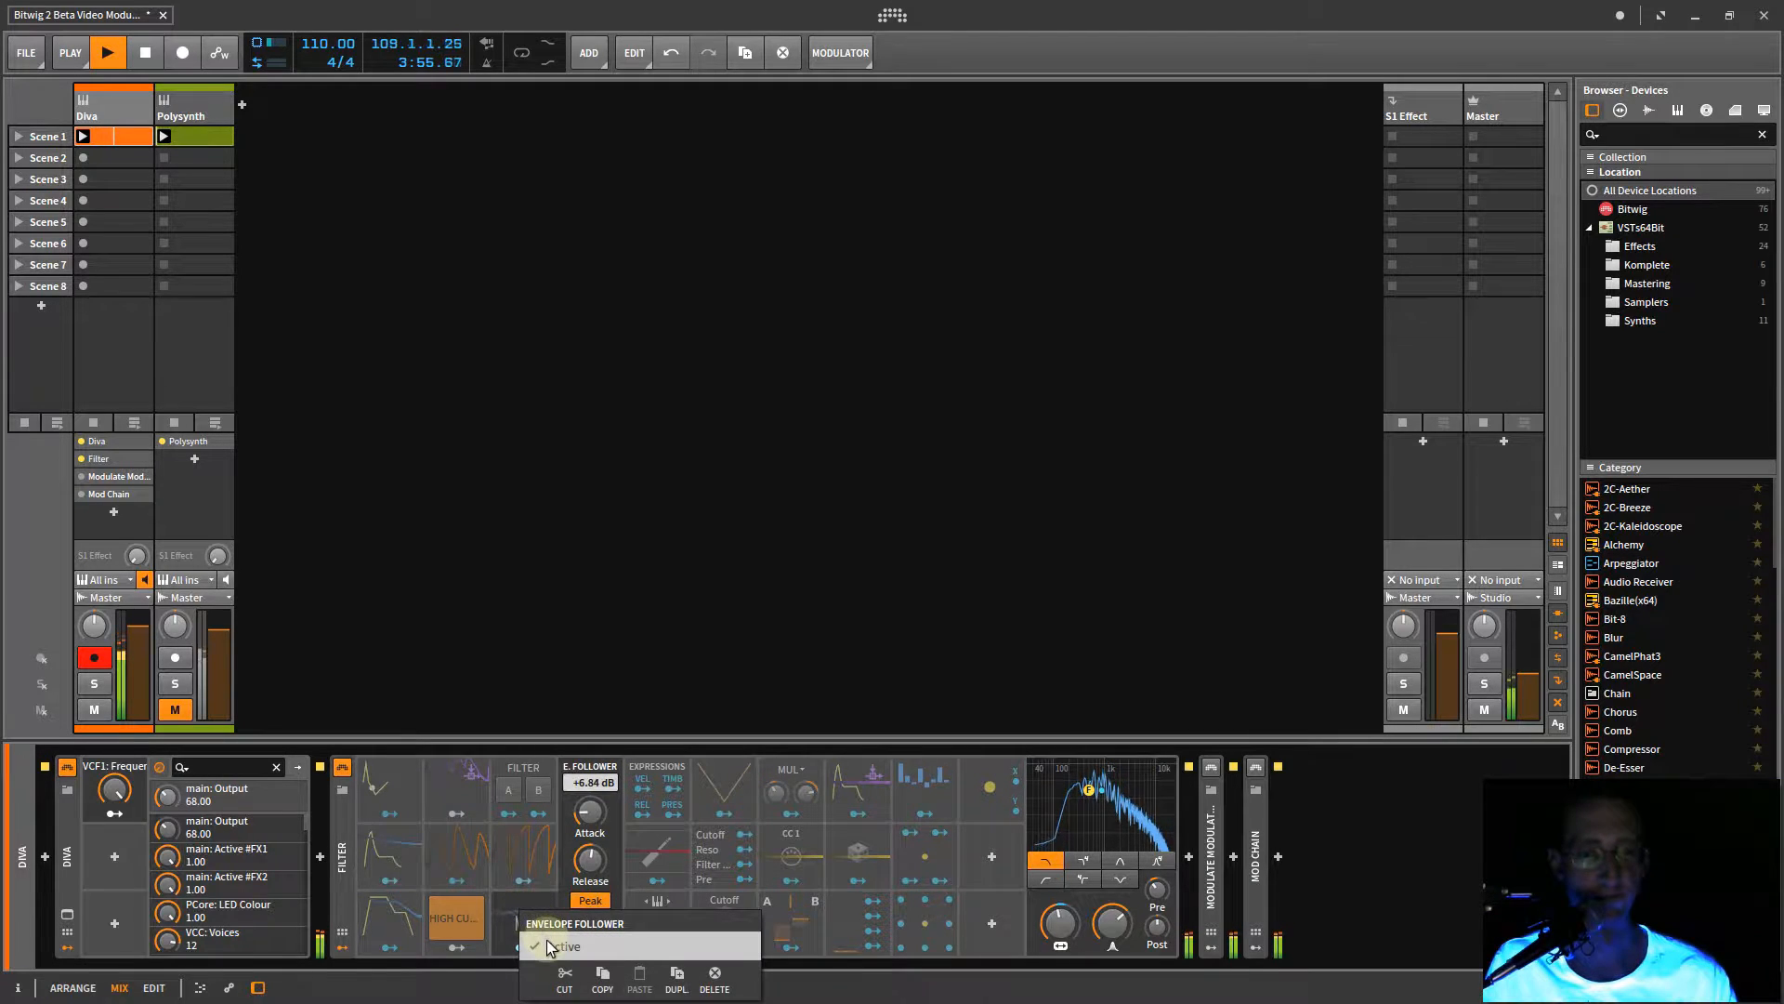
right_click(651, 771)
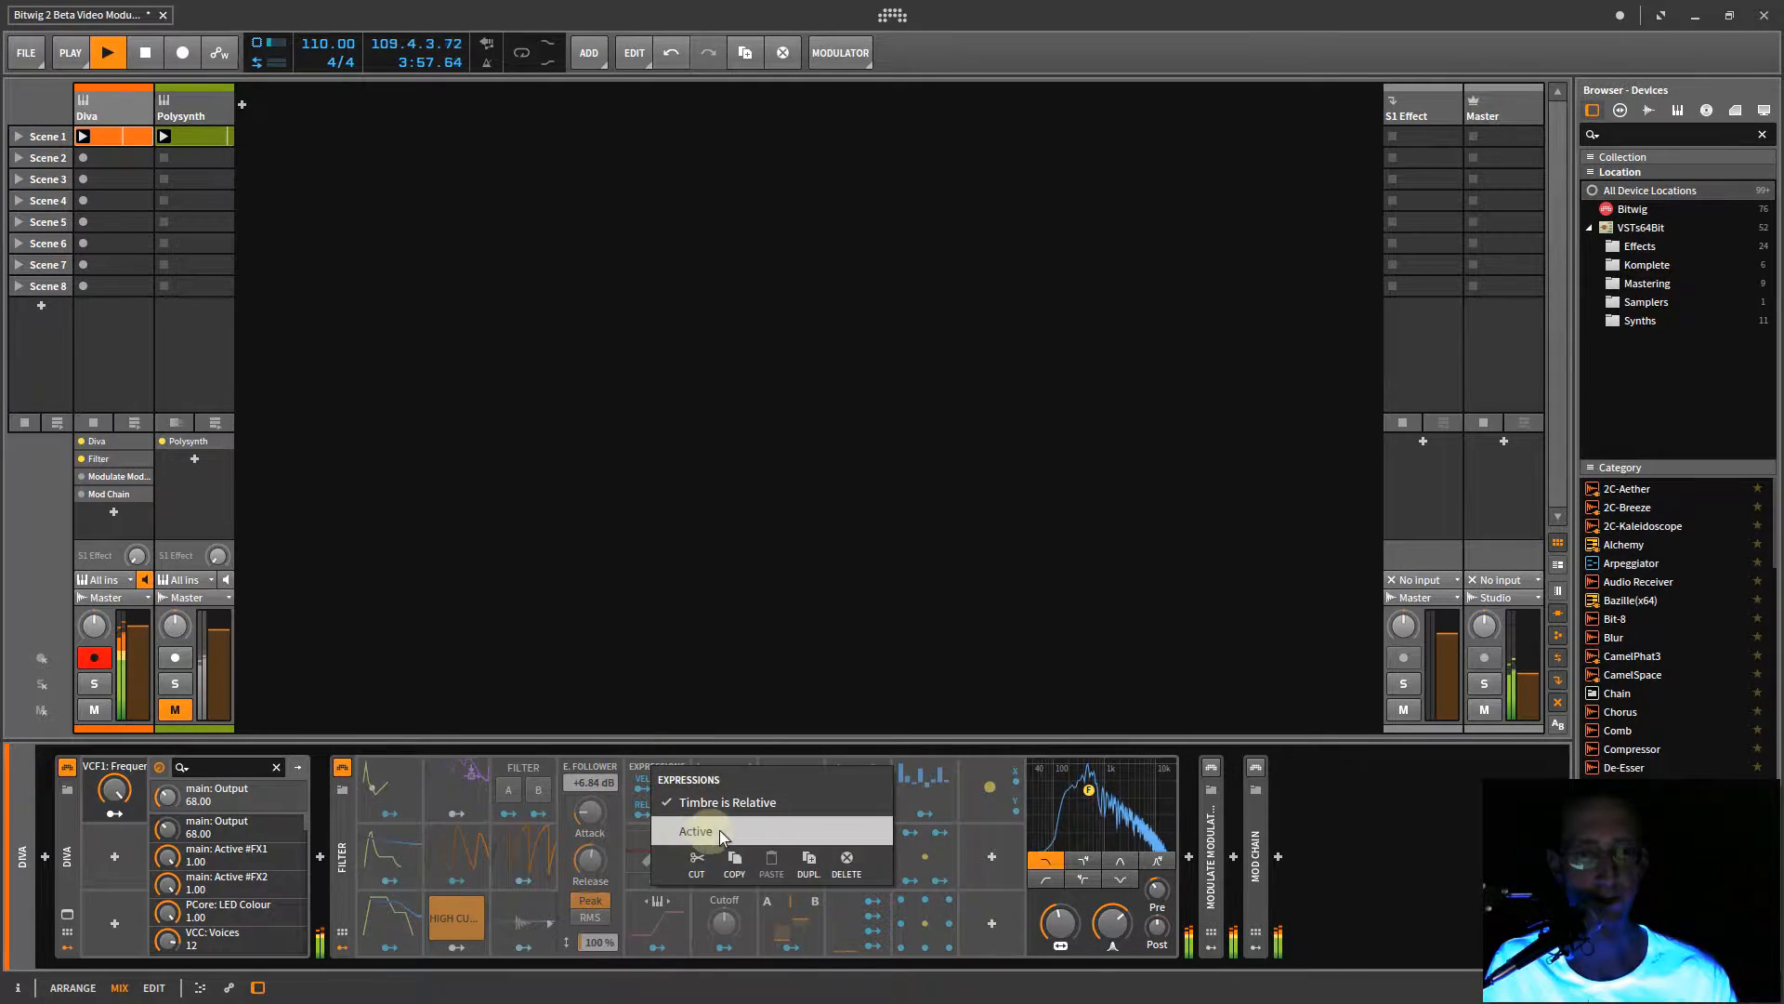
left_click(692, 831)
left_click(654, 772)
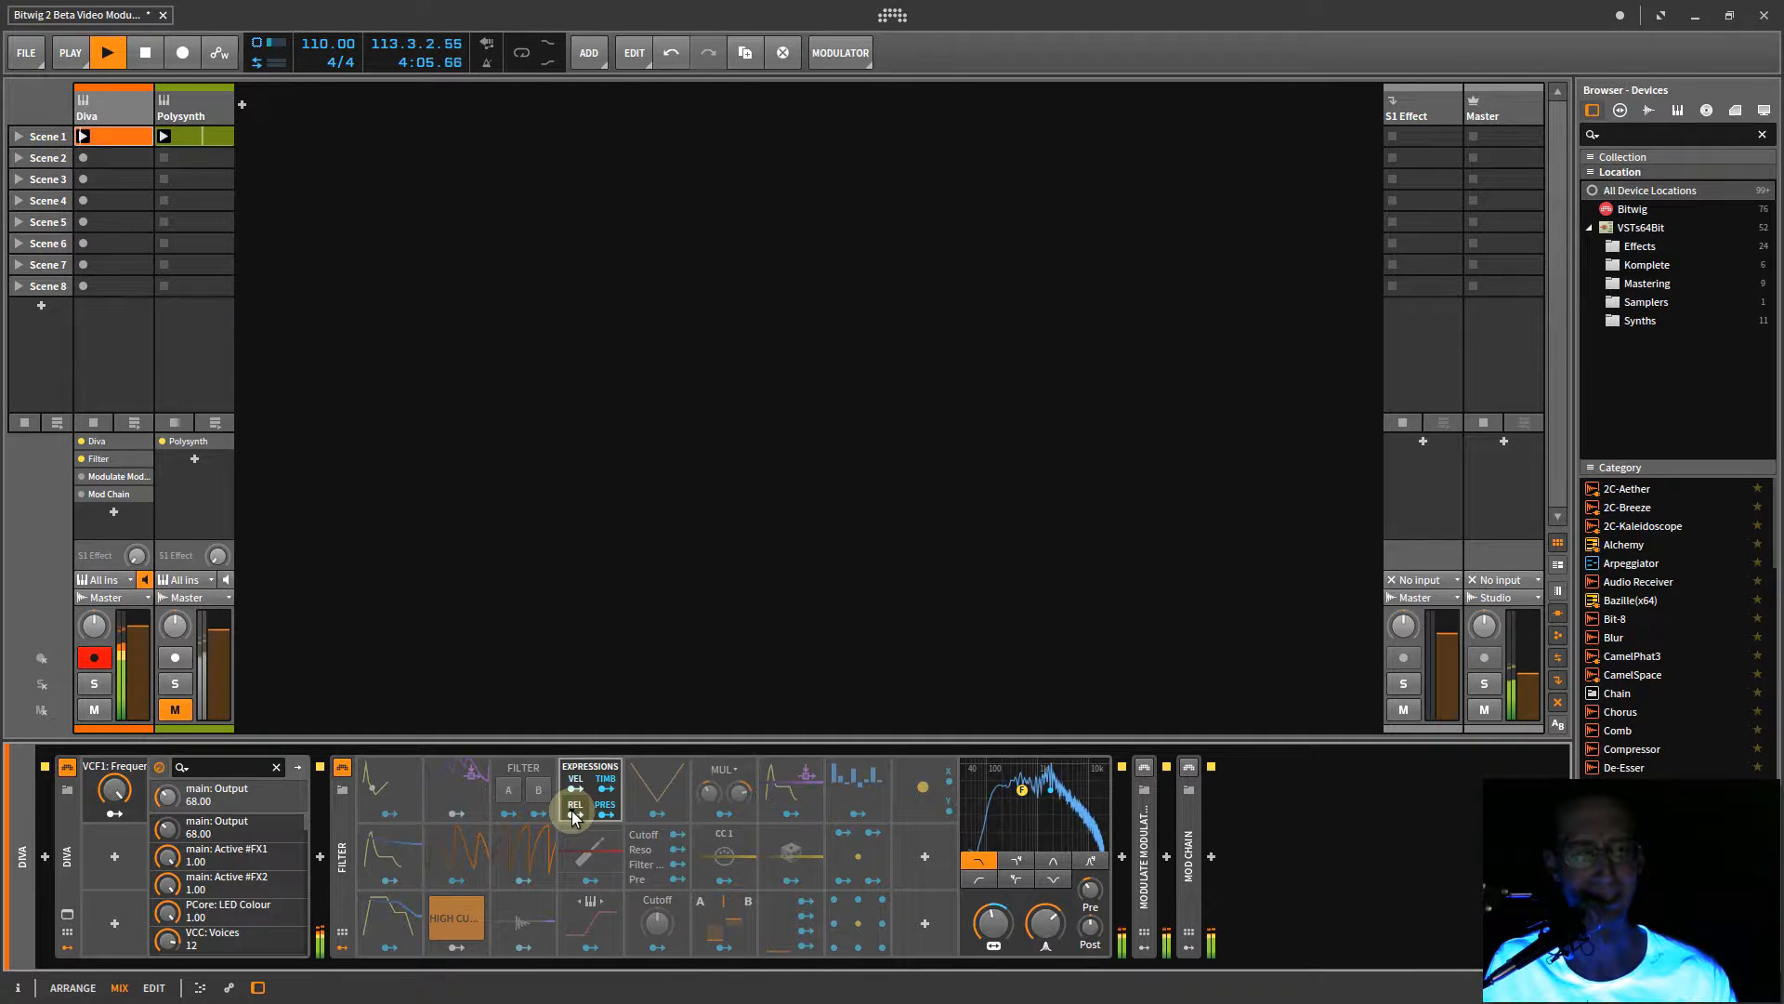
left_click(602, 815)
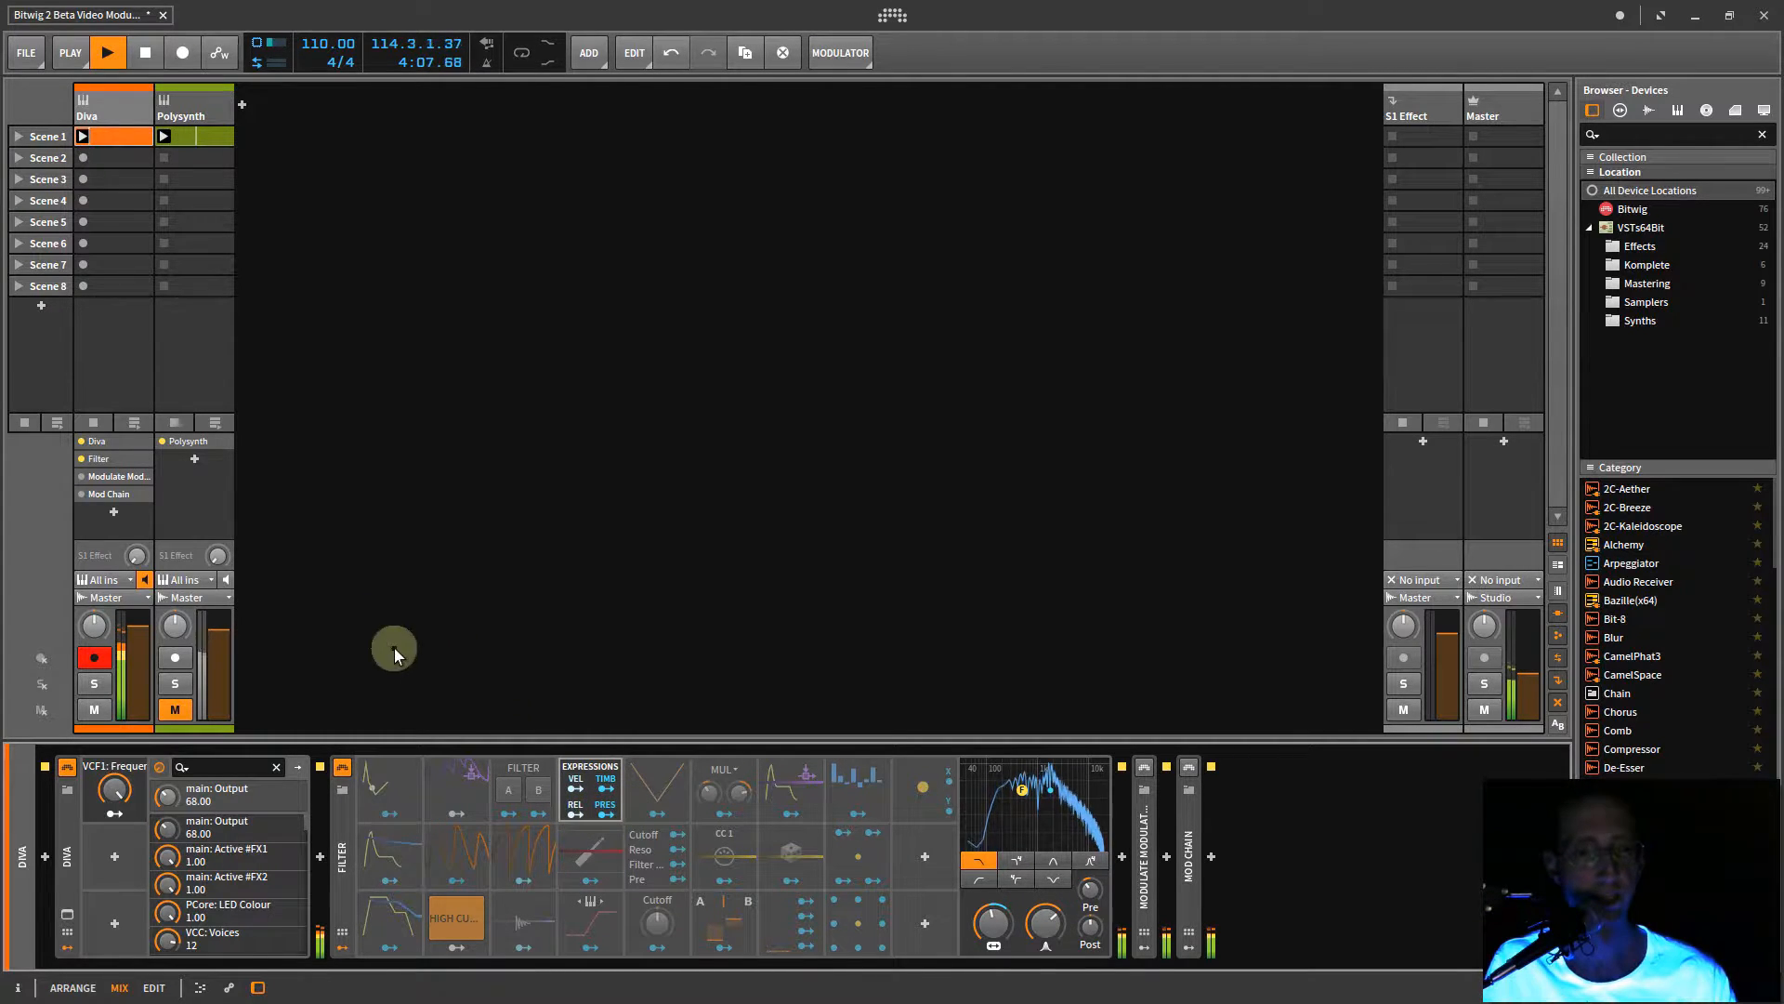
- Open the Diva track's Scene 1 clip in the full note editor with the device chain shown below it
double_click(109, 136)
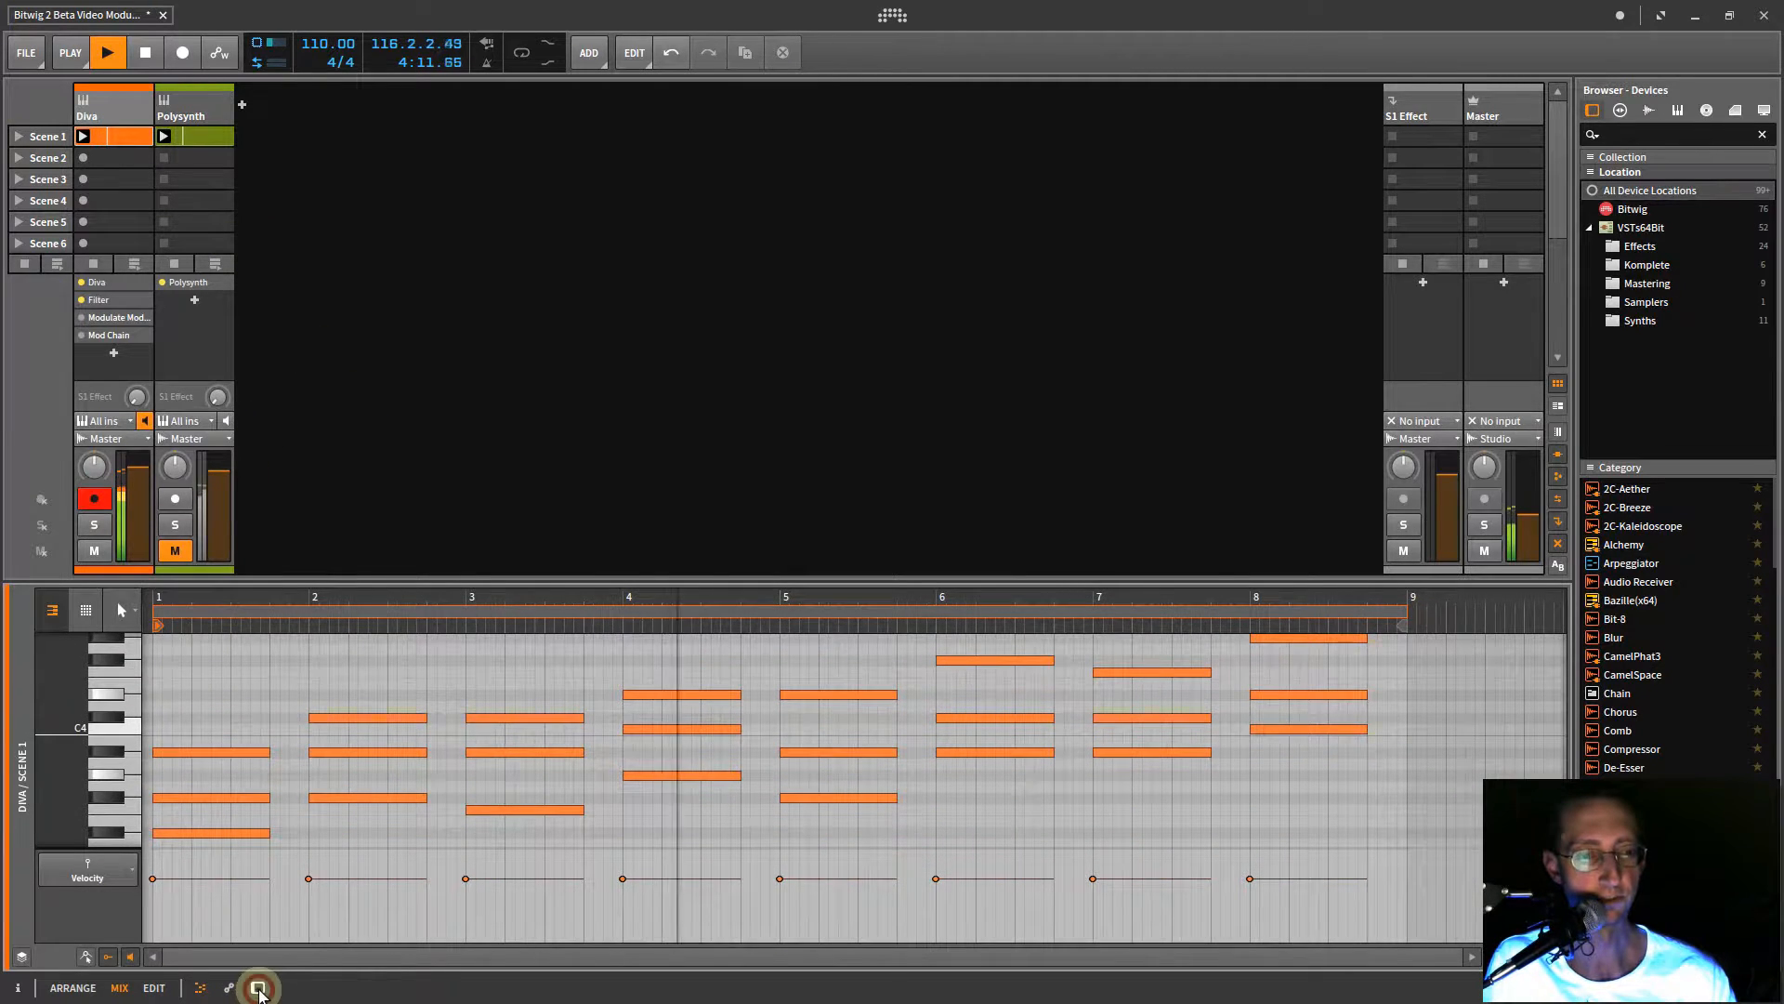
left_click(258, 987)
left_click(153, 987)
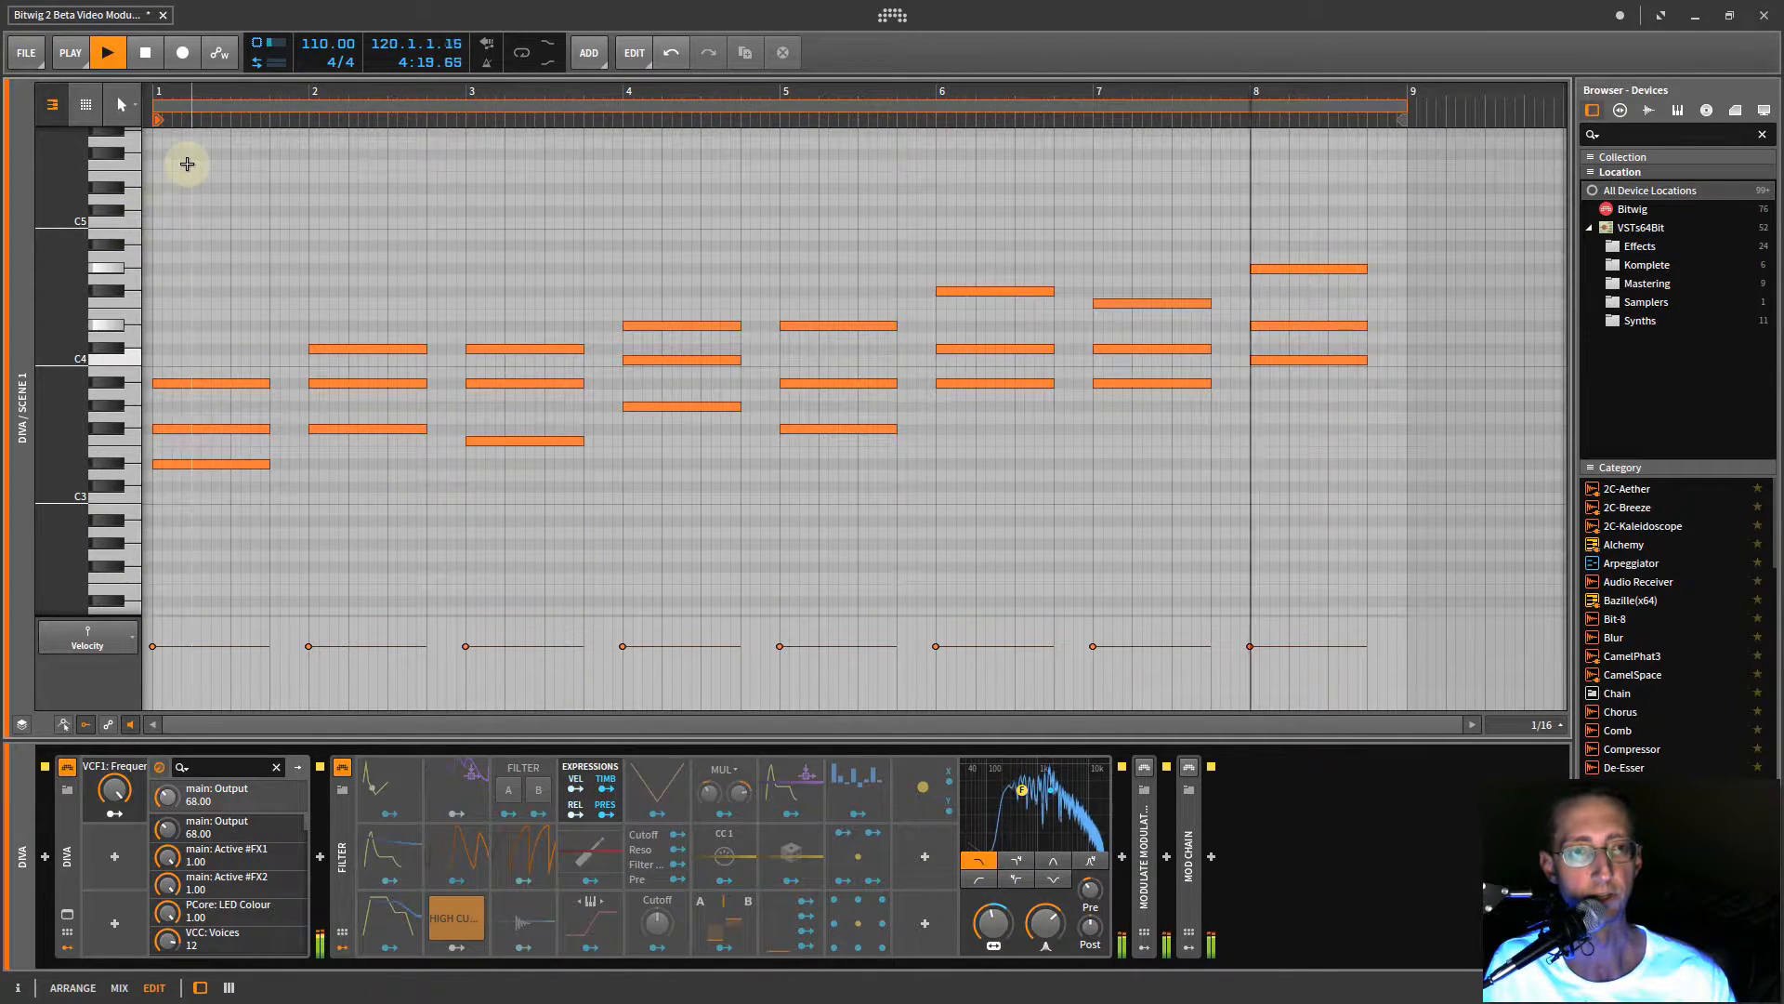
- Select all notes in the Diva clip, lower their velocity during playback, and bring it back up
left_click_drag(215, 186, 1385, 492)
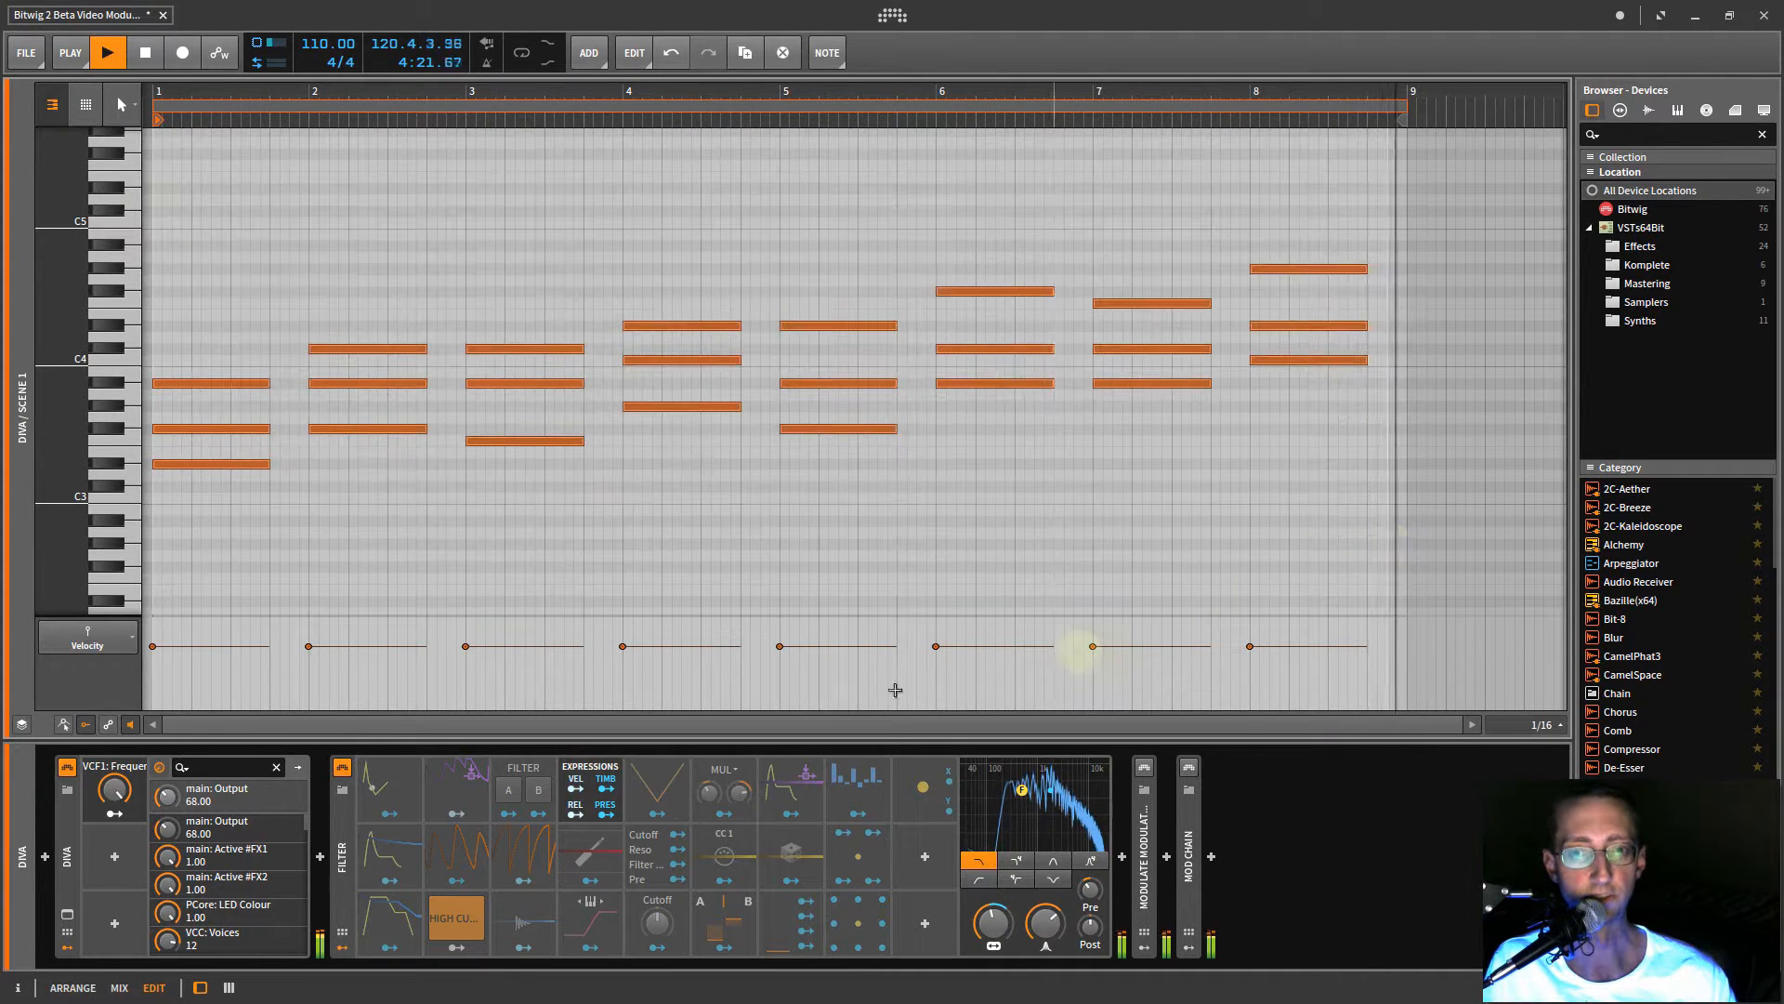
left_click_drag(322, 647, 319, 677)
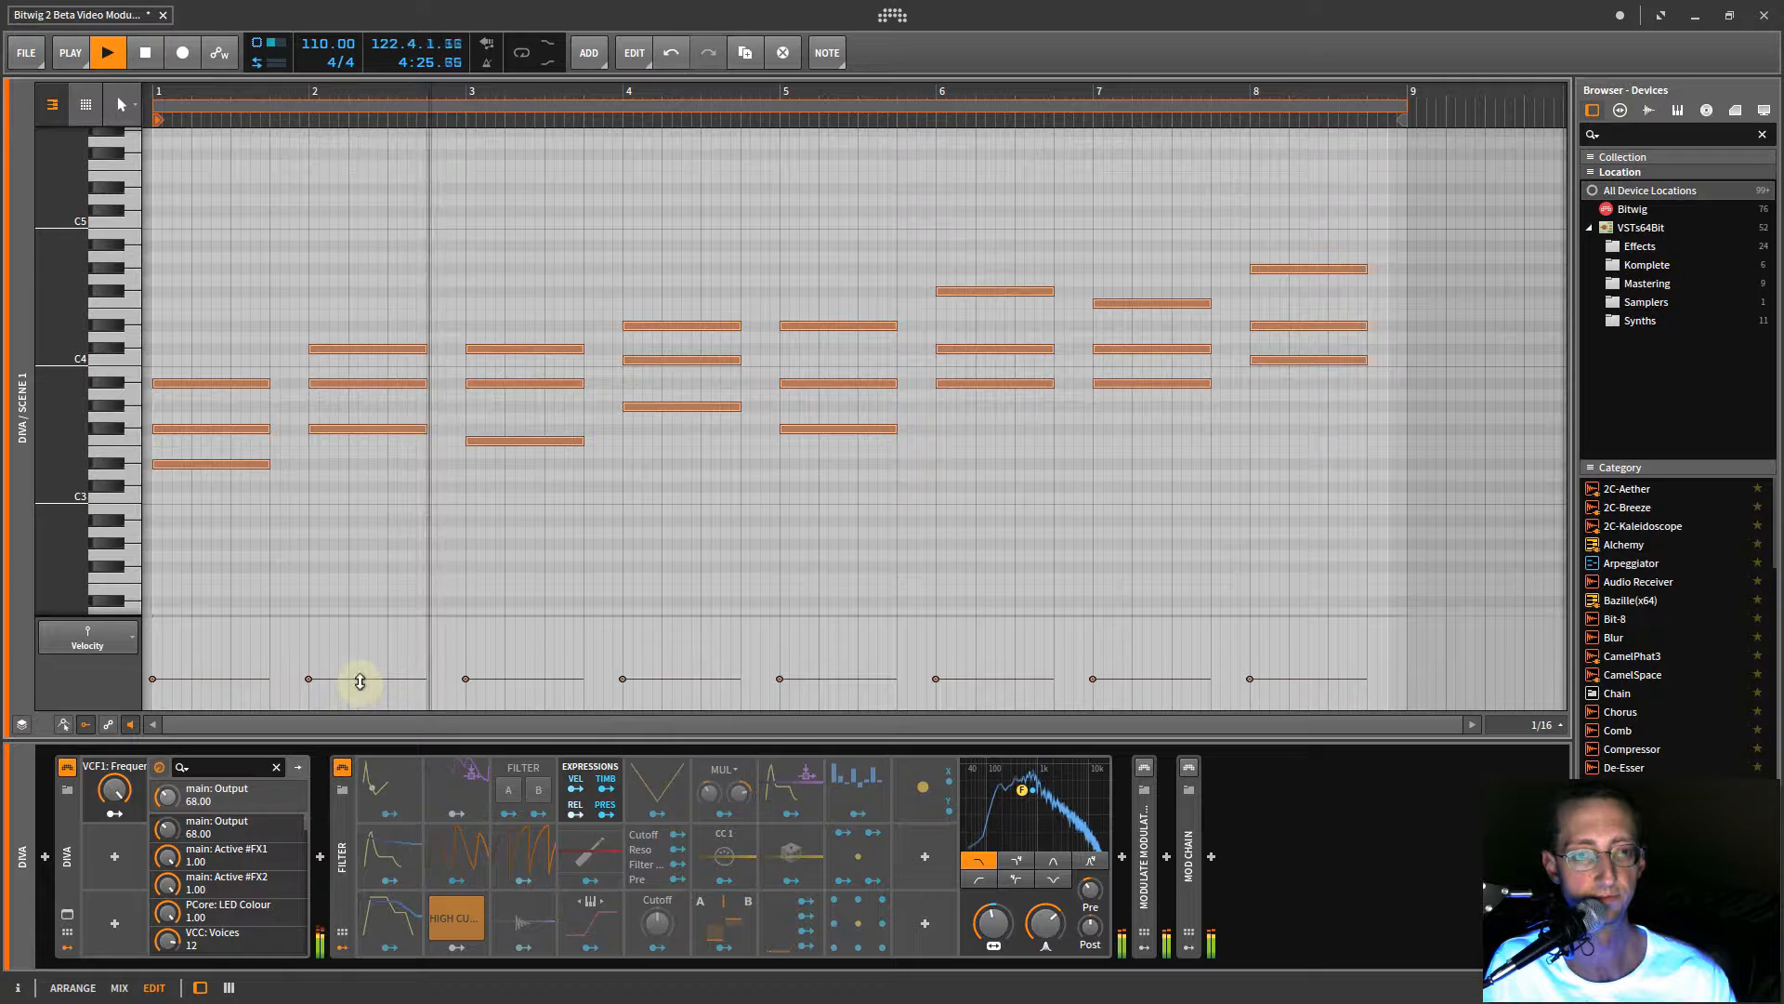
left_click_drag(359, 681, 361, 666)
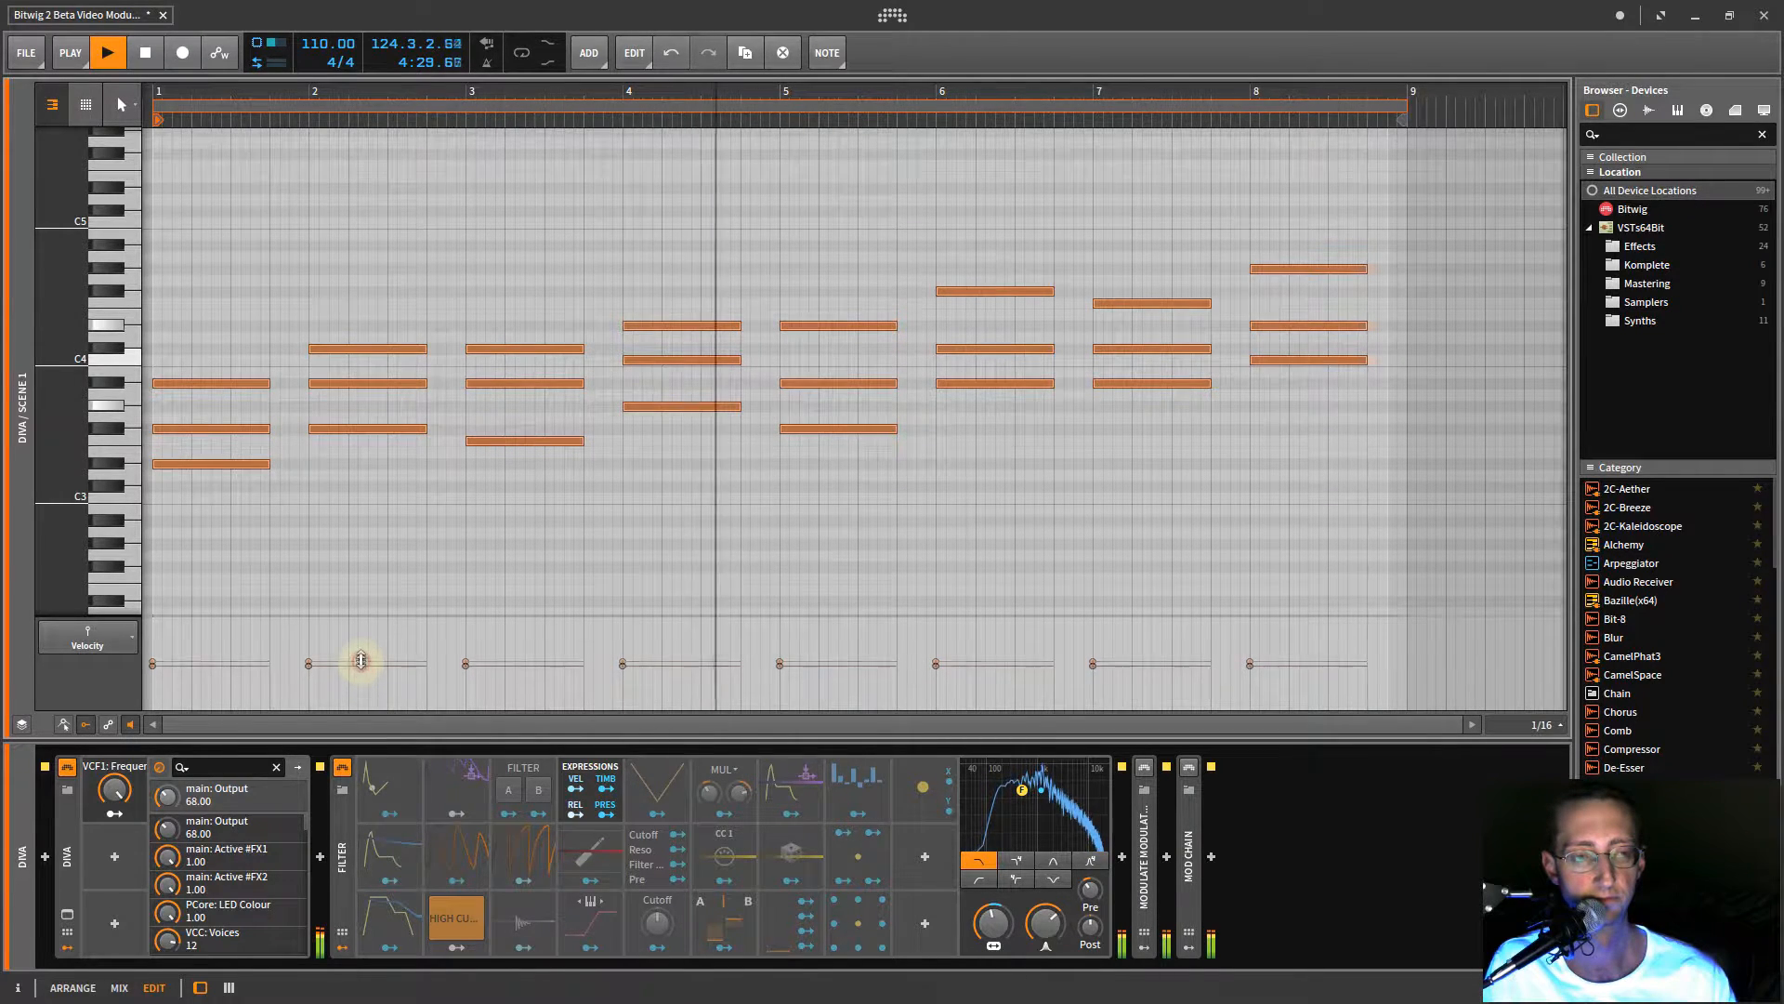
key("ctrl+z")
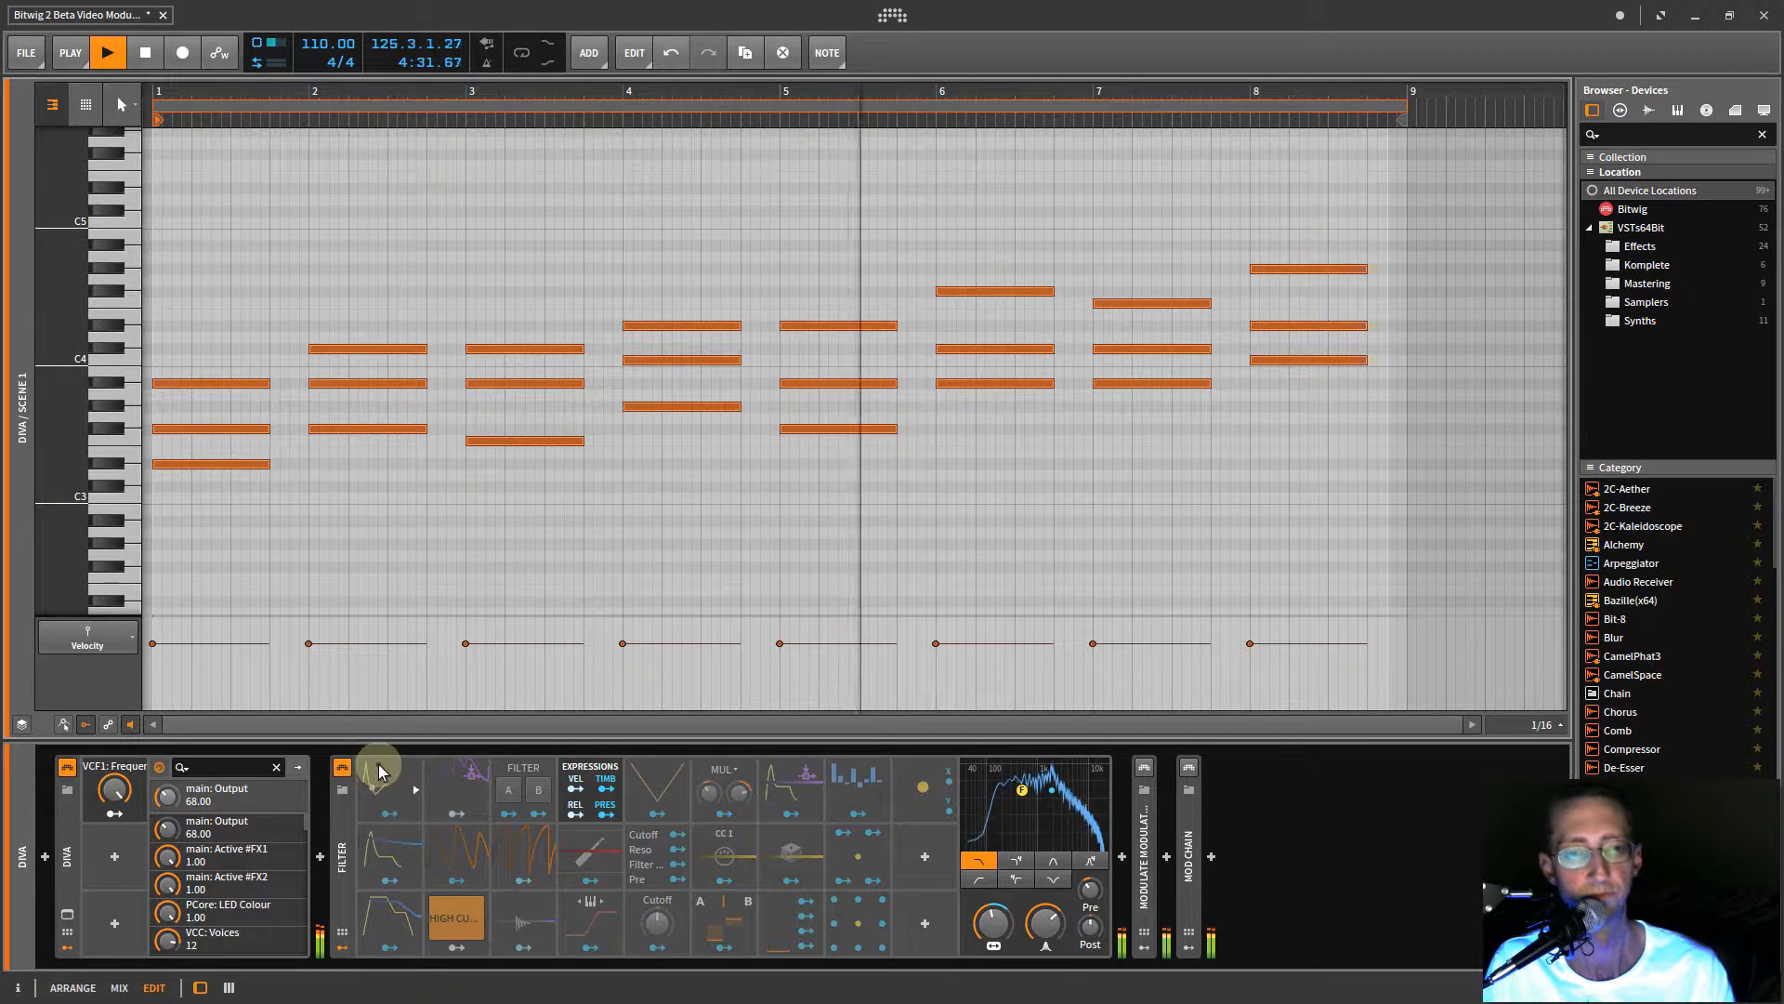
- Stop playback and deactivate the Expressions modulator
key("space")
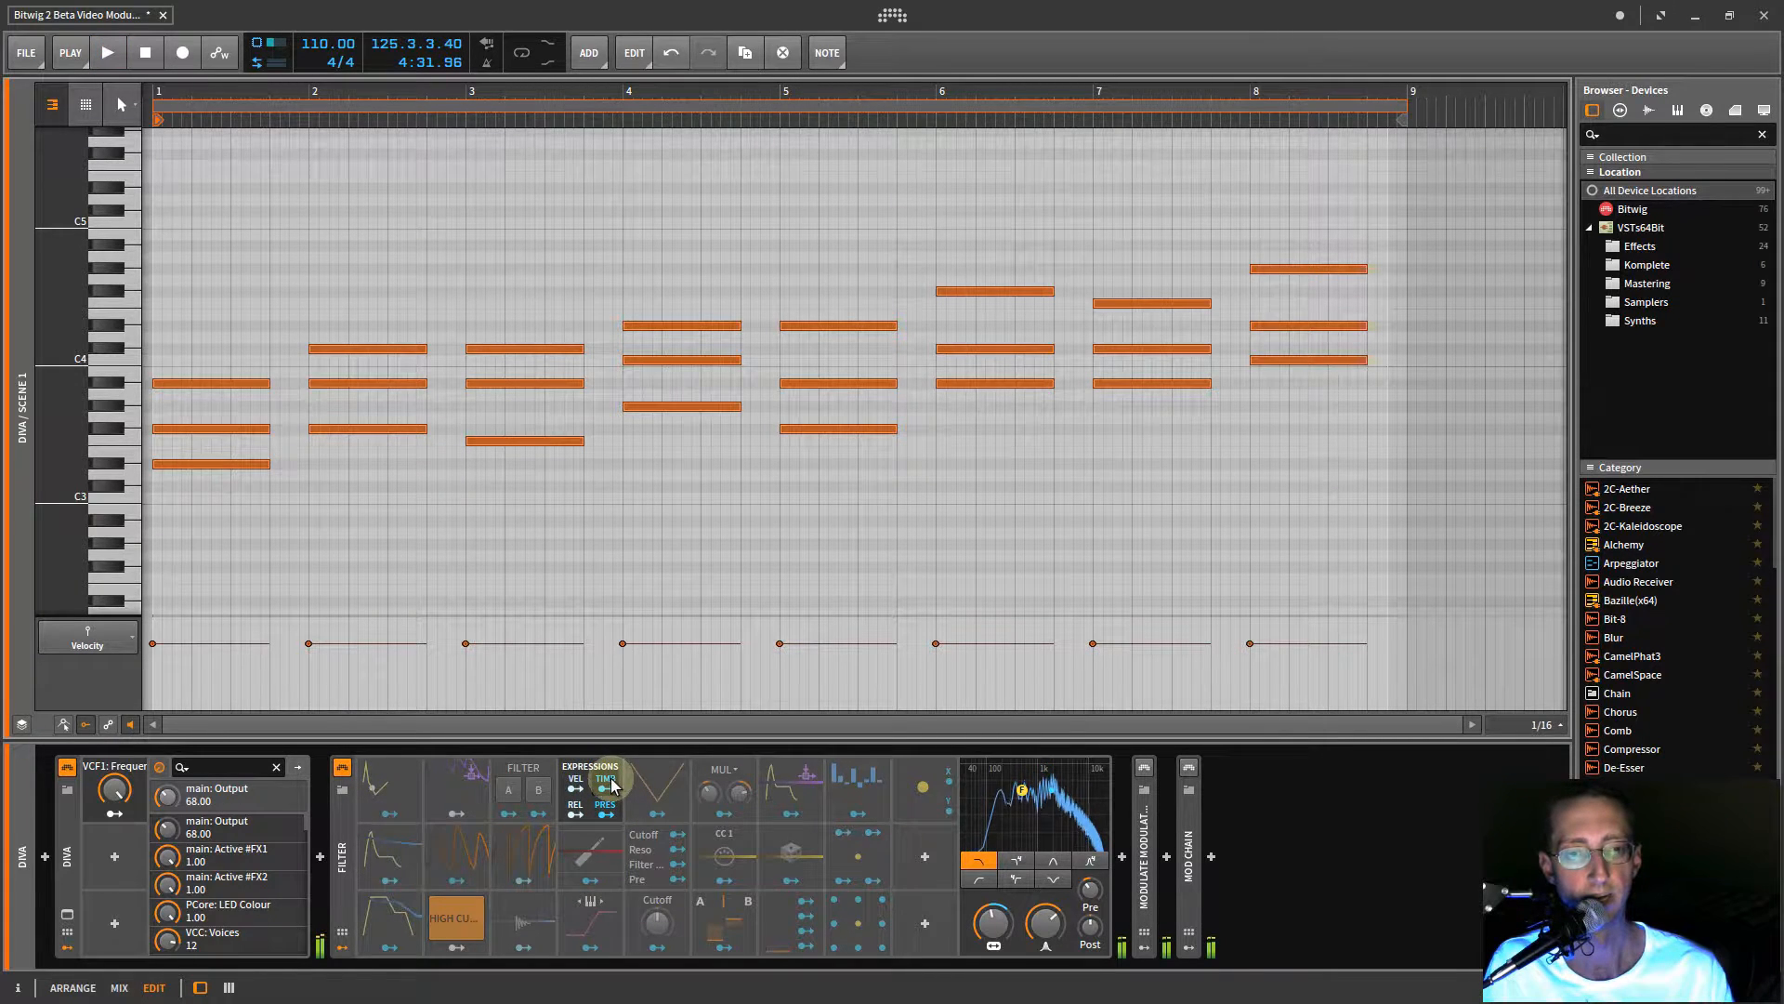
right_click(587, 770)
left_click(620, 830)
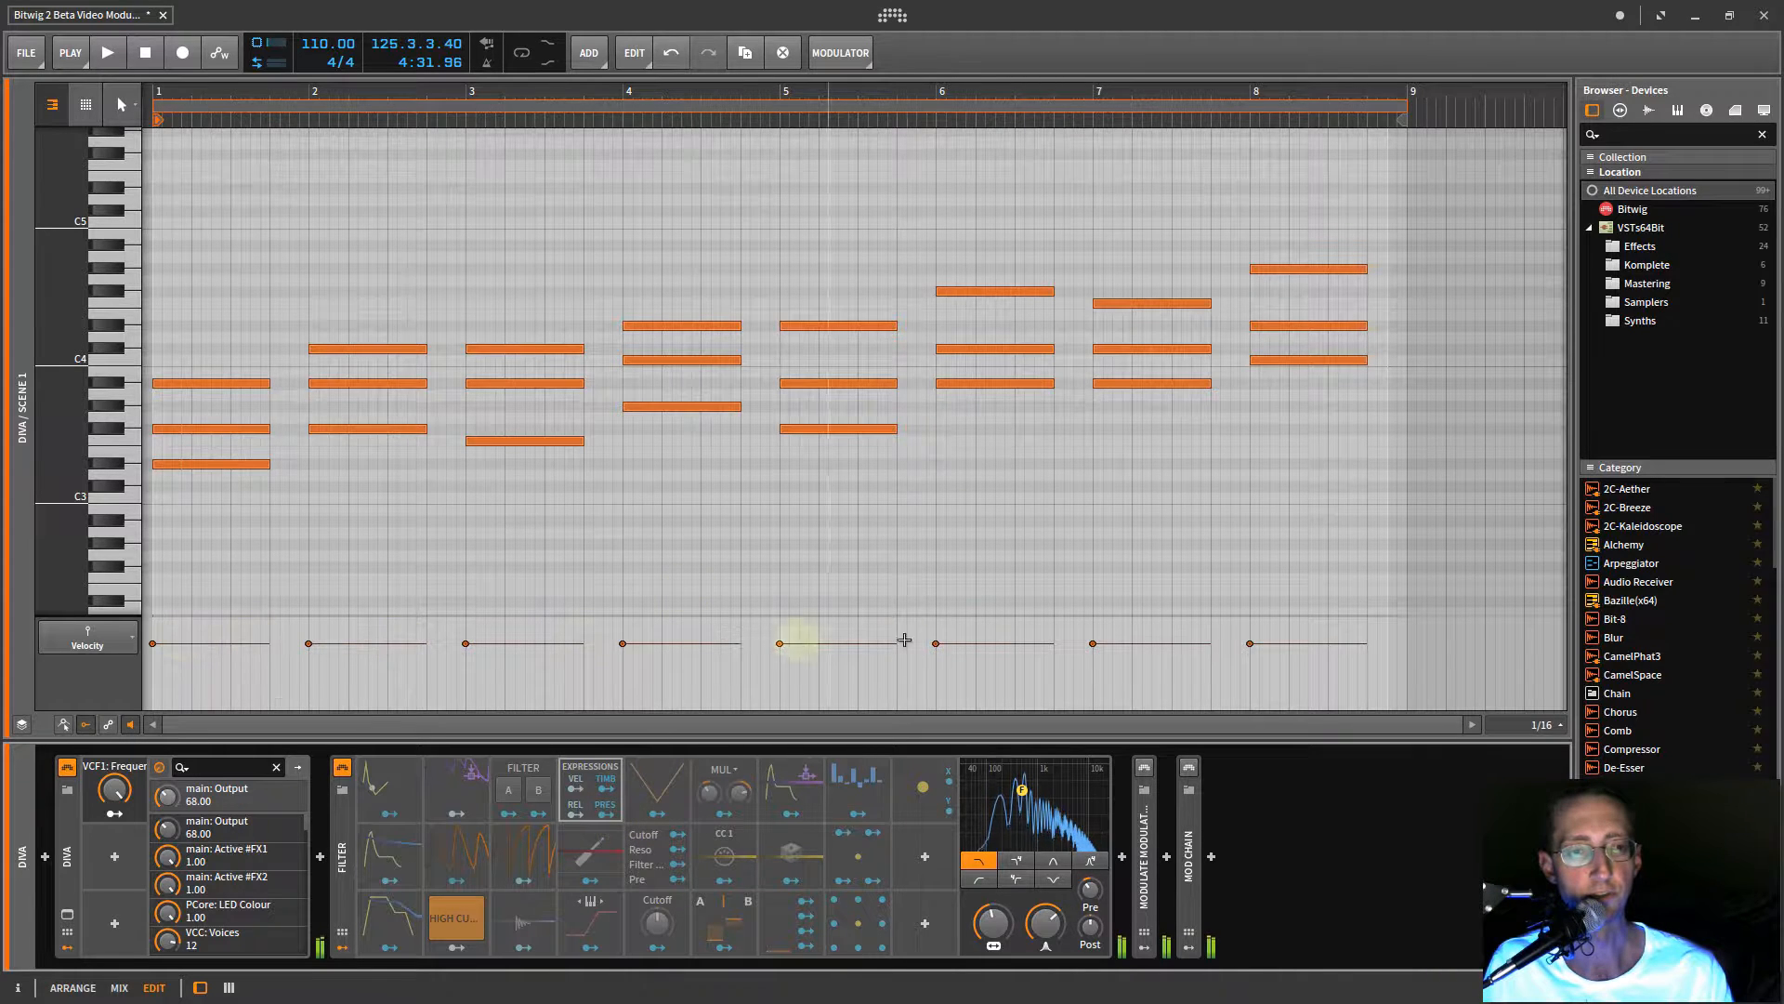
- Activate the HW CV In modulator on the Filter device and look over its input choices
left_click(68, 779)
left_click(581, 846)
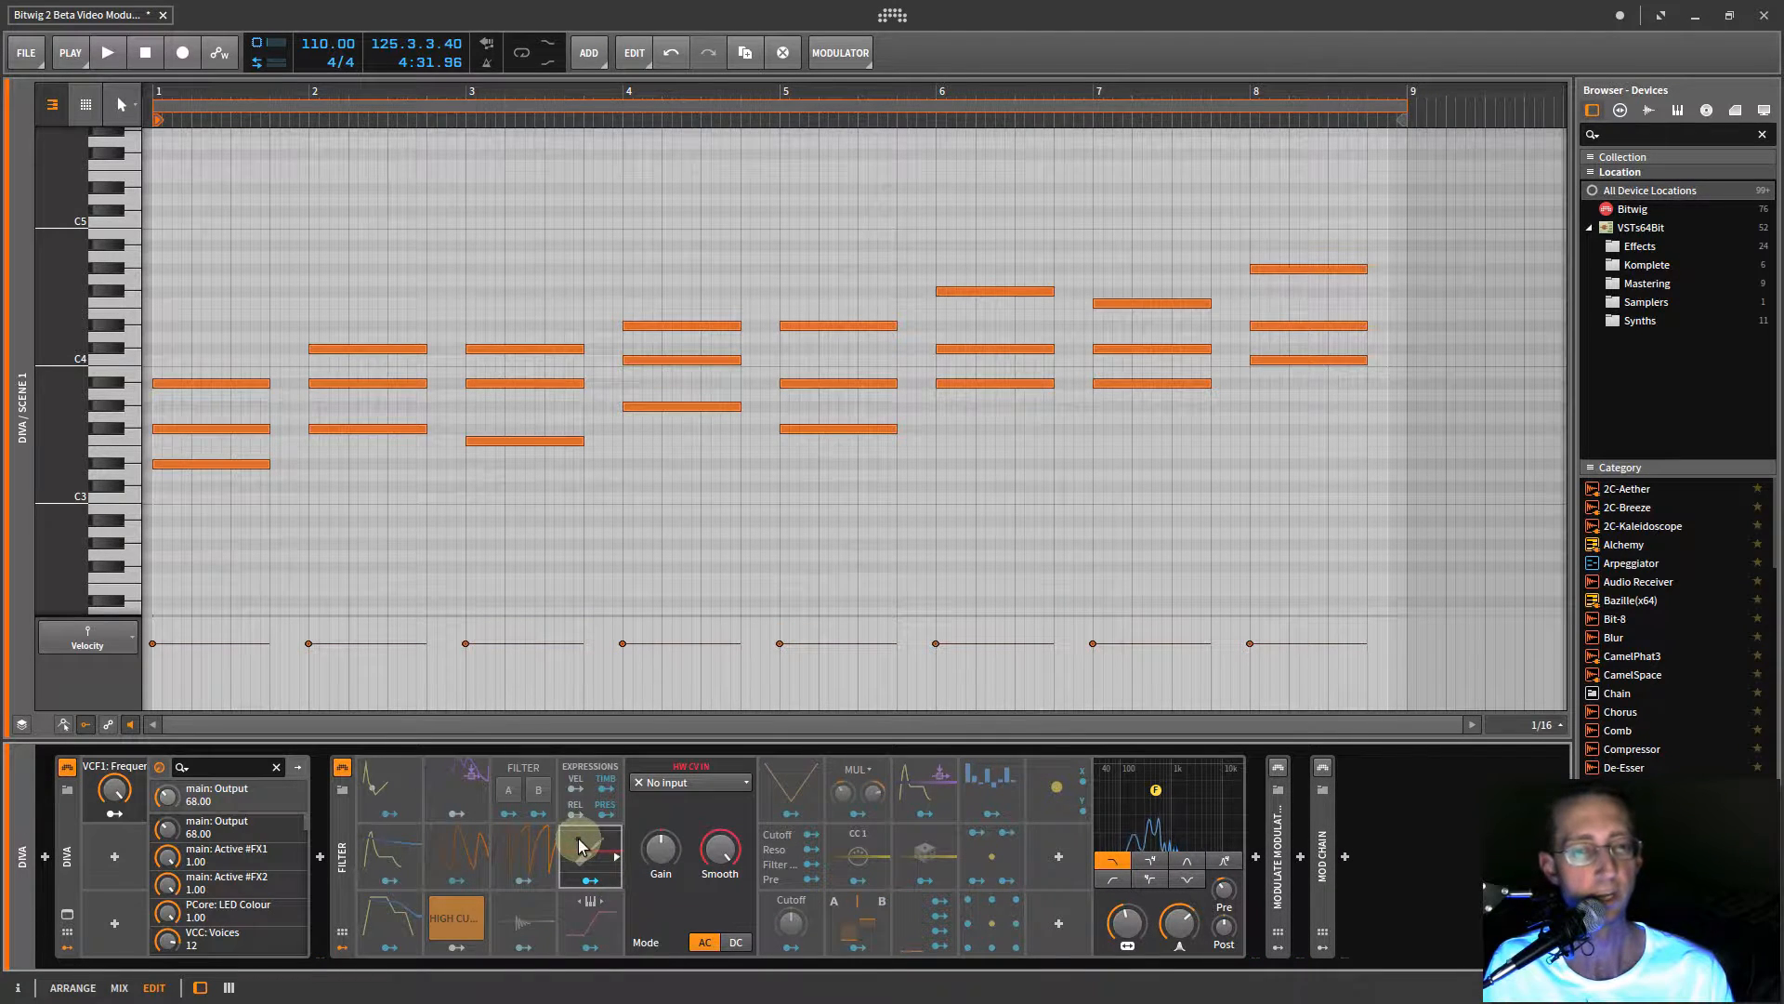
left_click(724, 785)
left_click(724, 788)
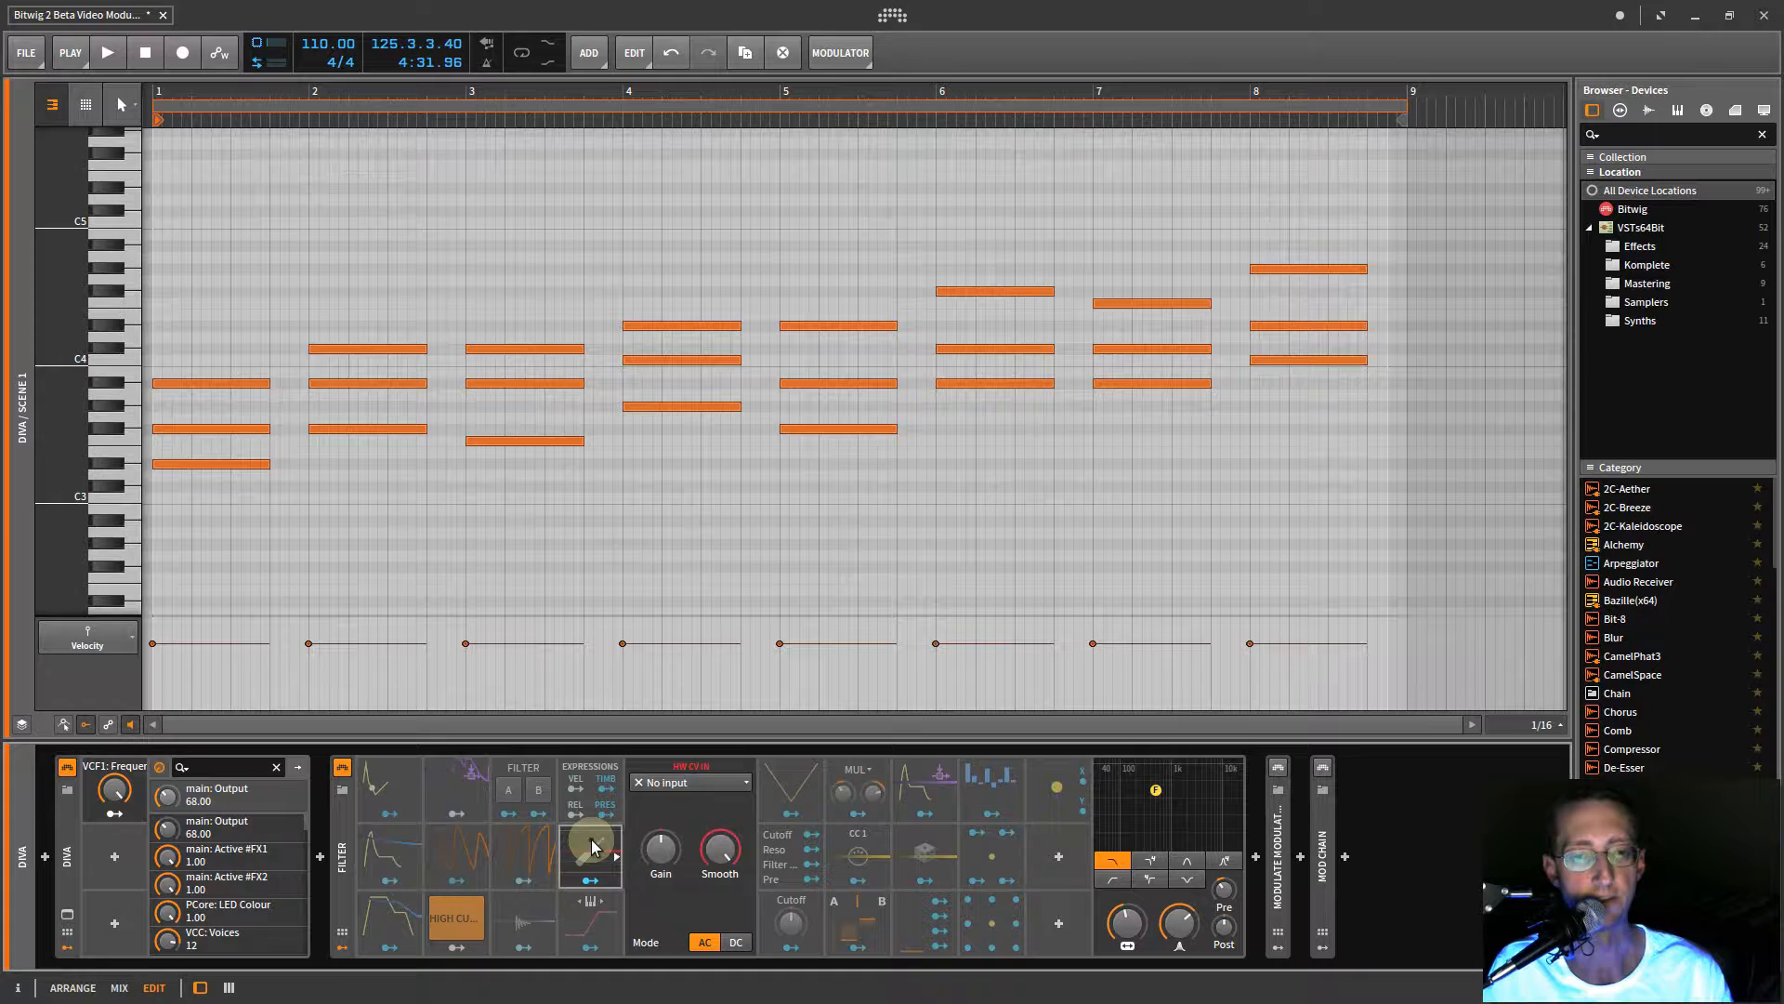
- Switch the active modulator to Keytrack, play the clip through it, and deactivate it after stopping playback
left_click(579, 922)
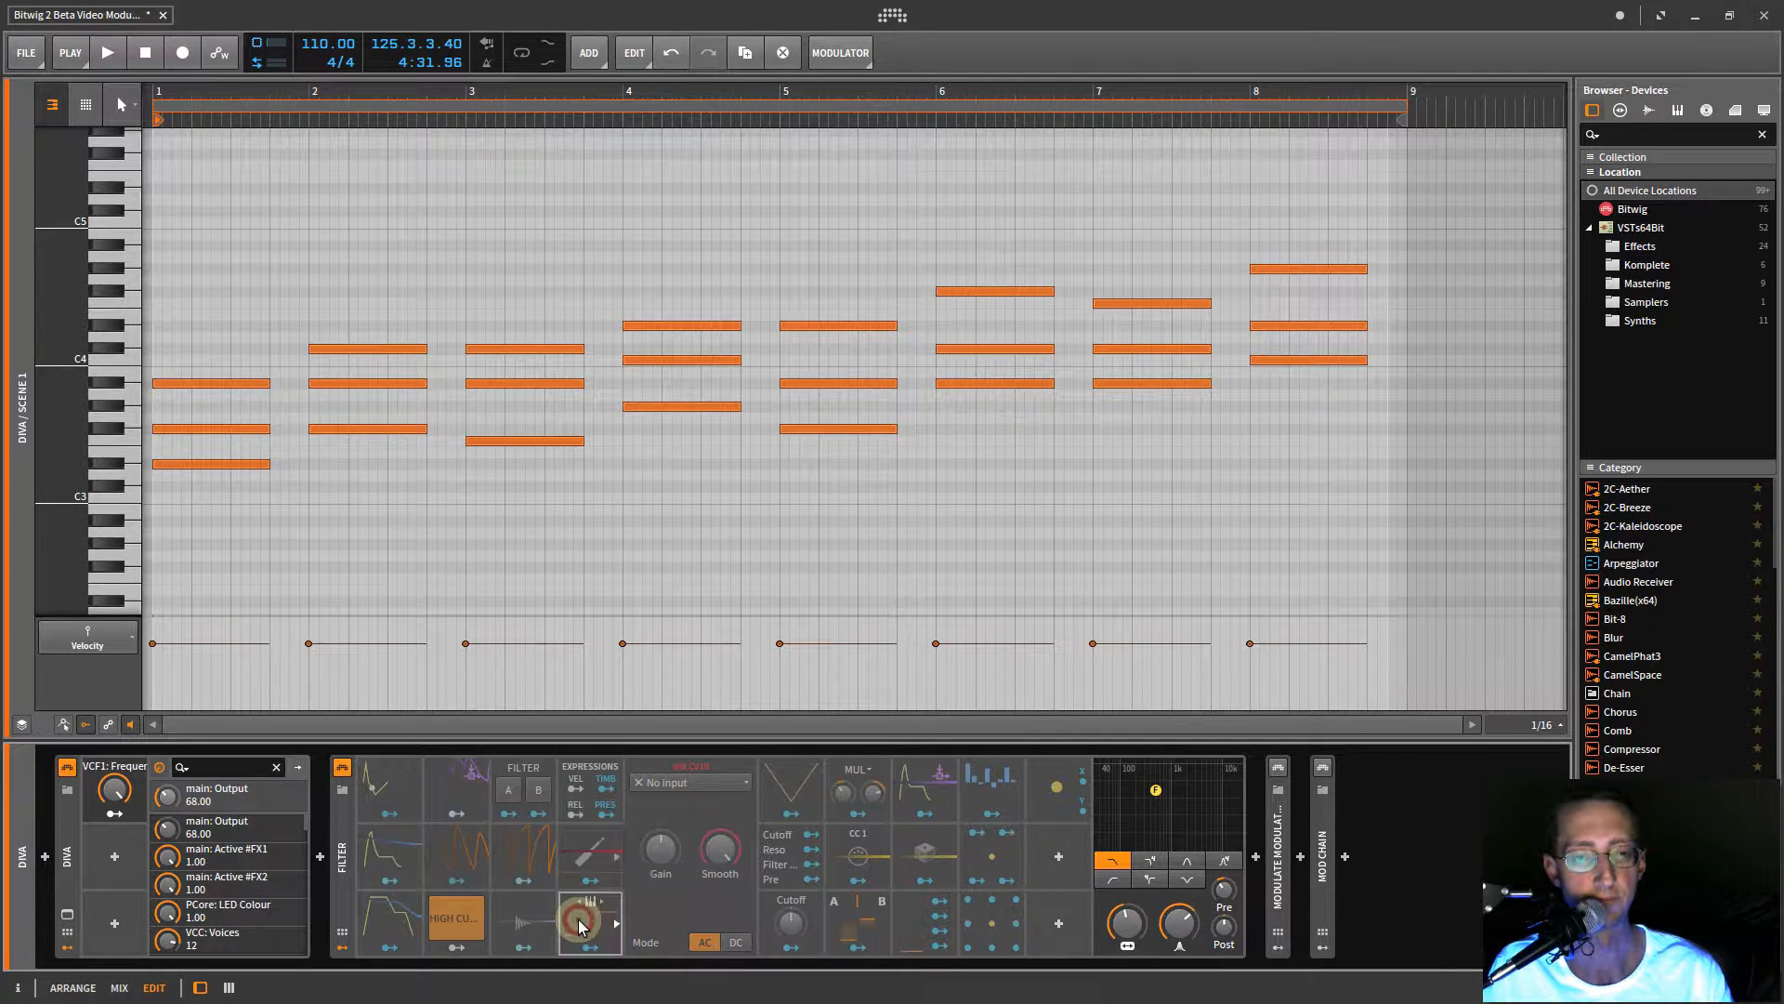
key("space")
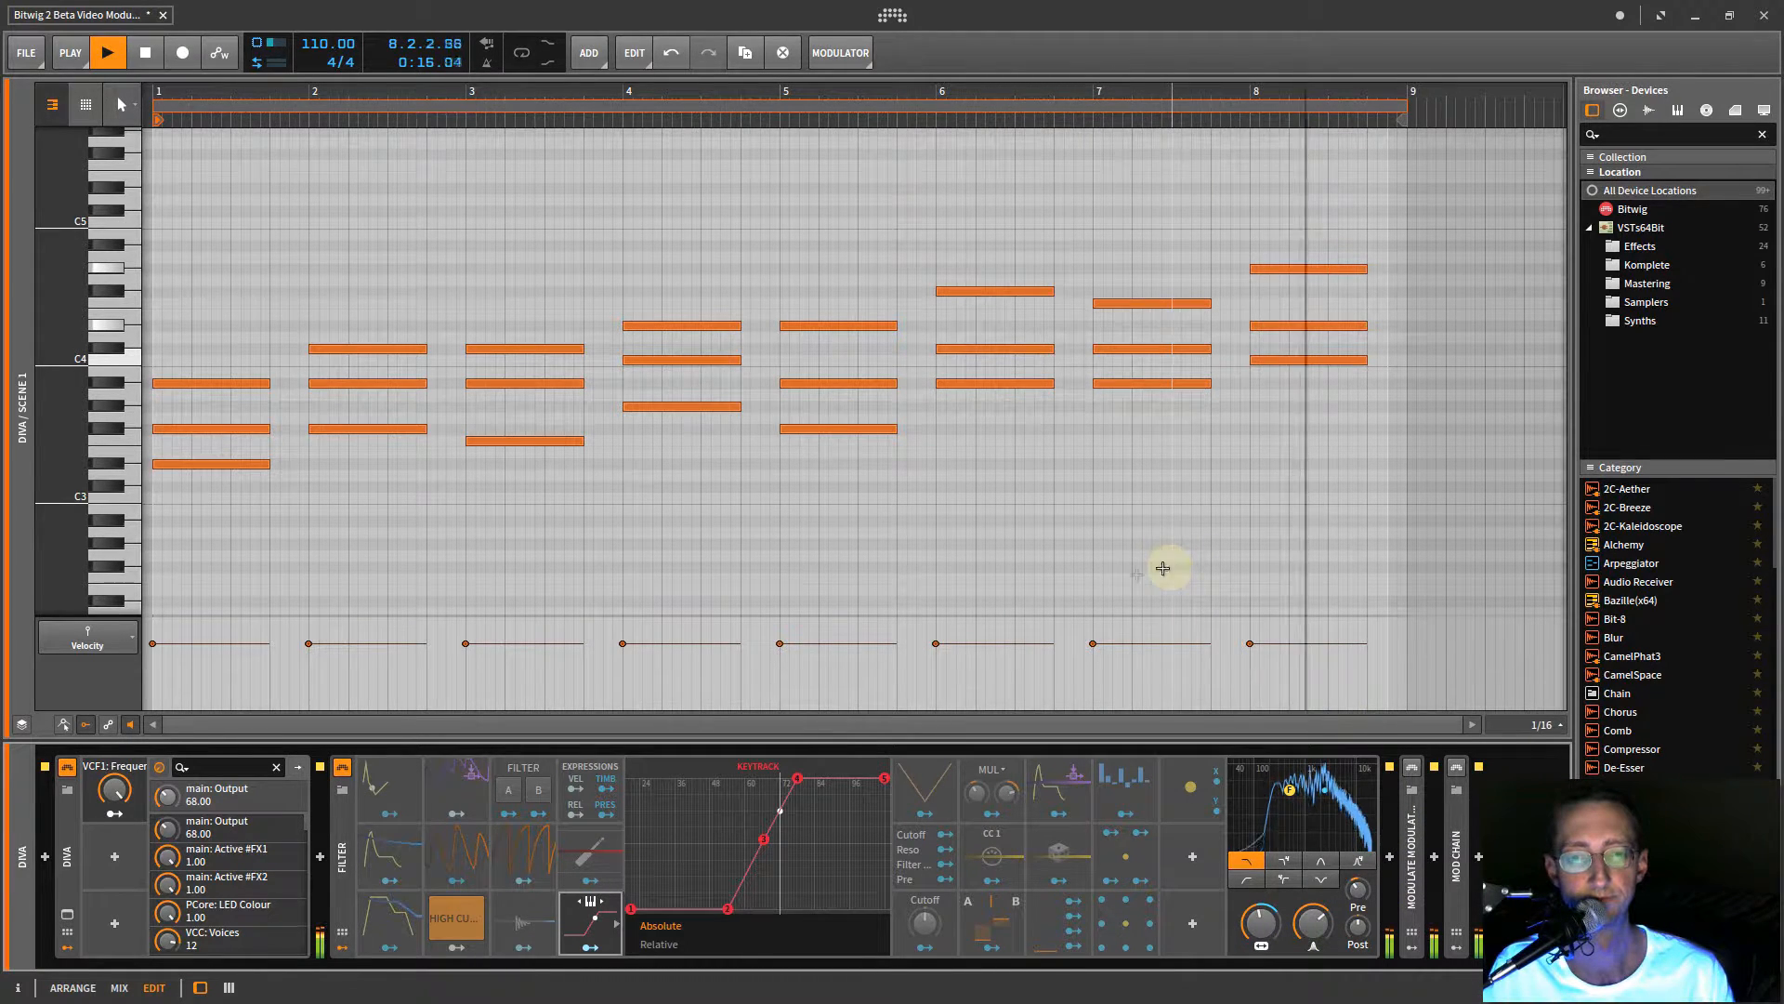
key("space")
left_click(617, 925)
right_click(578, 912)
left_click(636, 892)
- Activate the LFO modulator on the Filter device and start playback
right_click(662, 778)
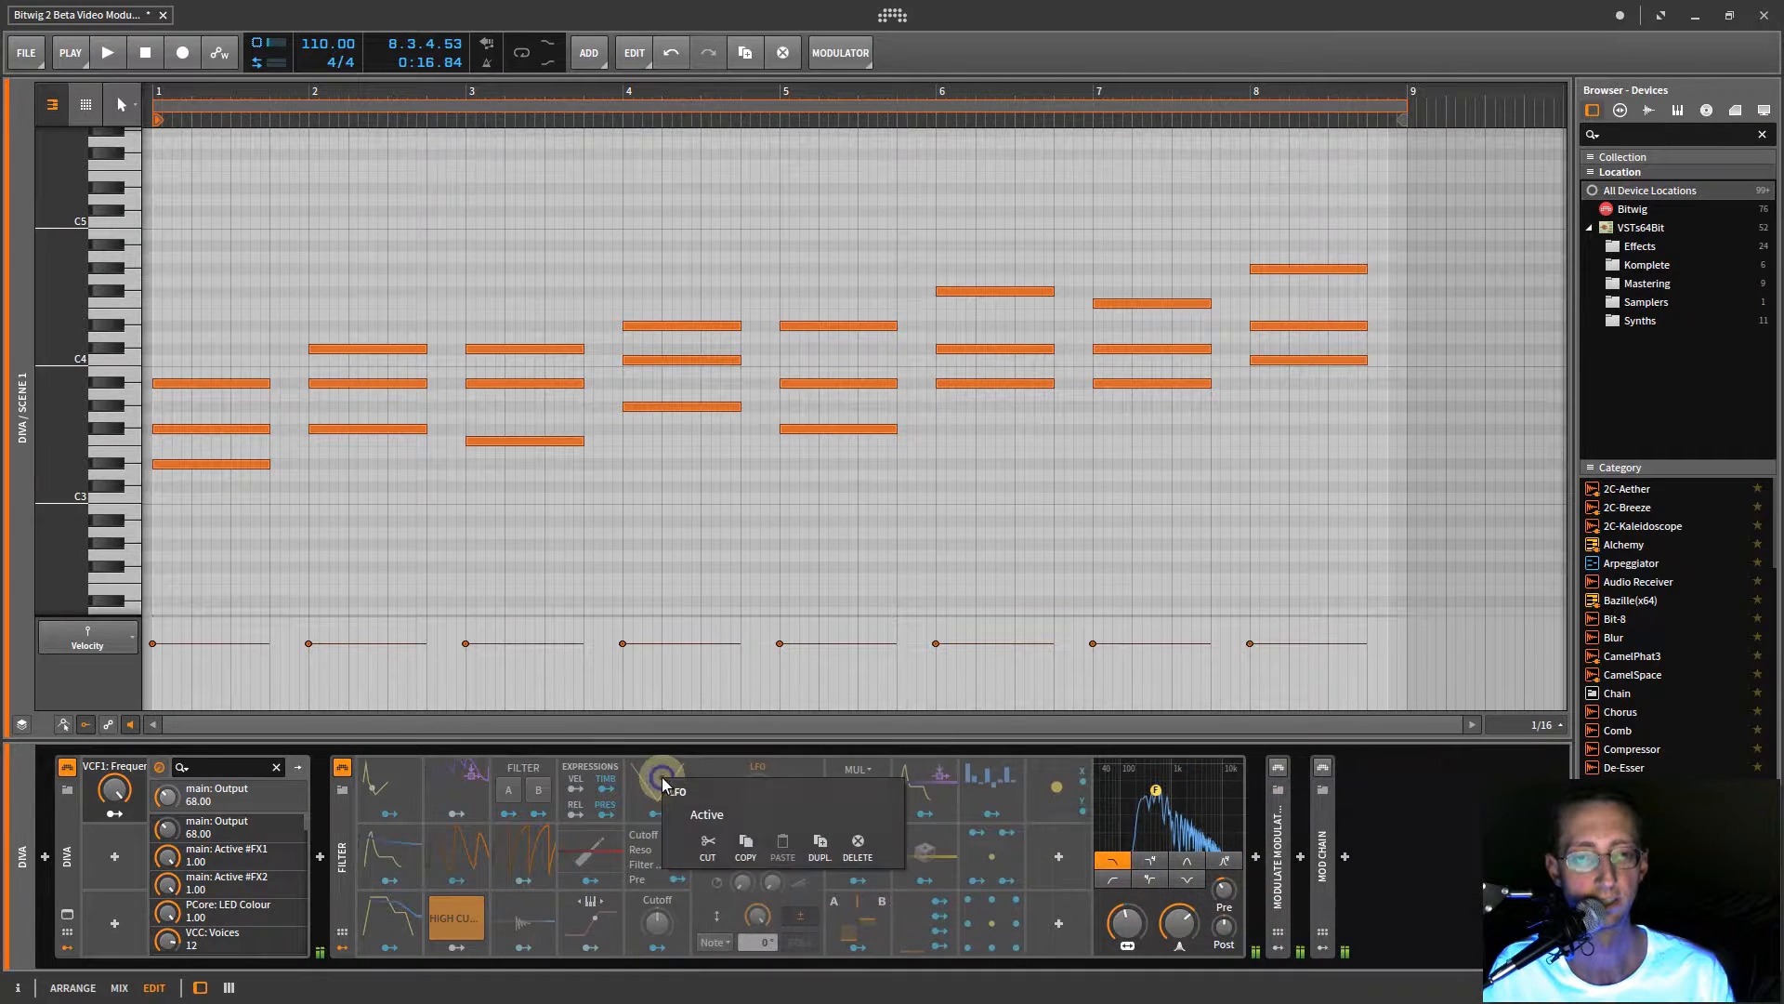
left_click(707, 814)
key("space")
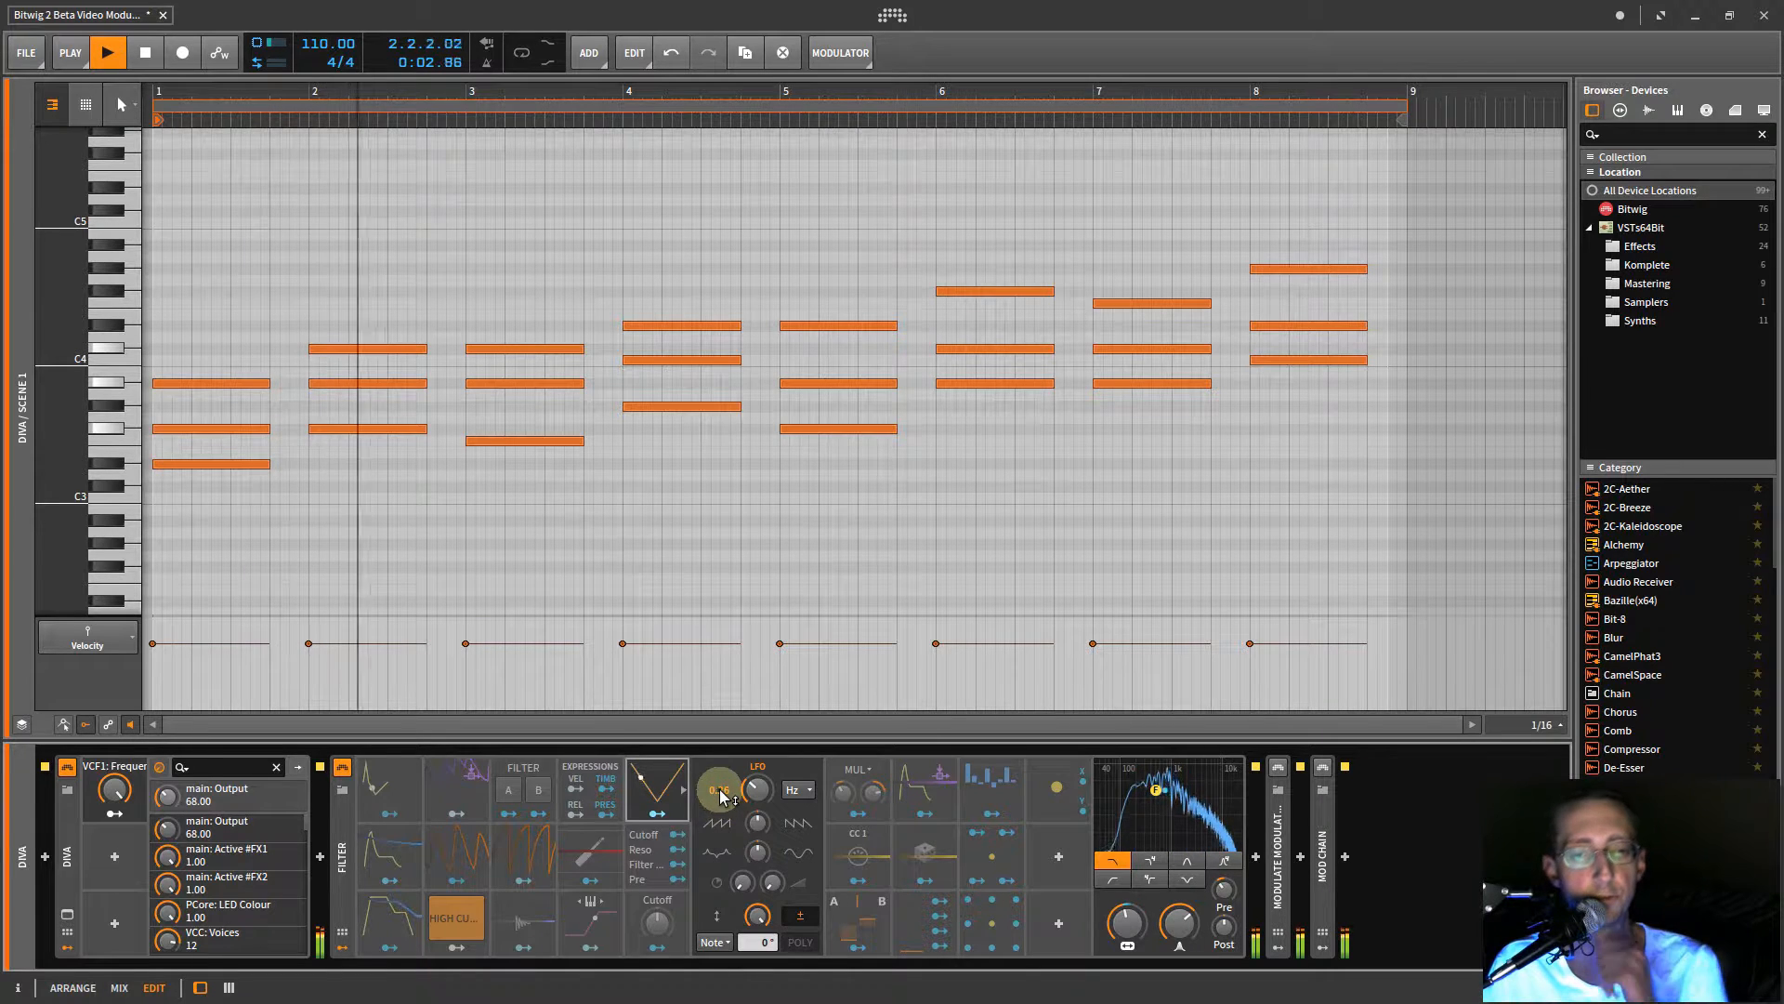
- Try the LFO's Random trigger mode, and set the mode to Free
left_click(714, 943)
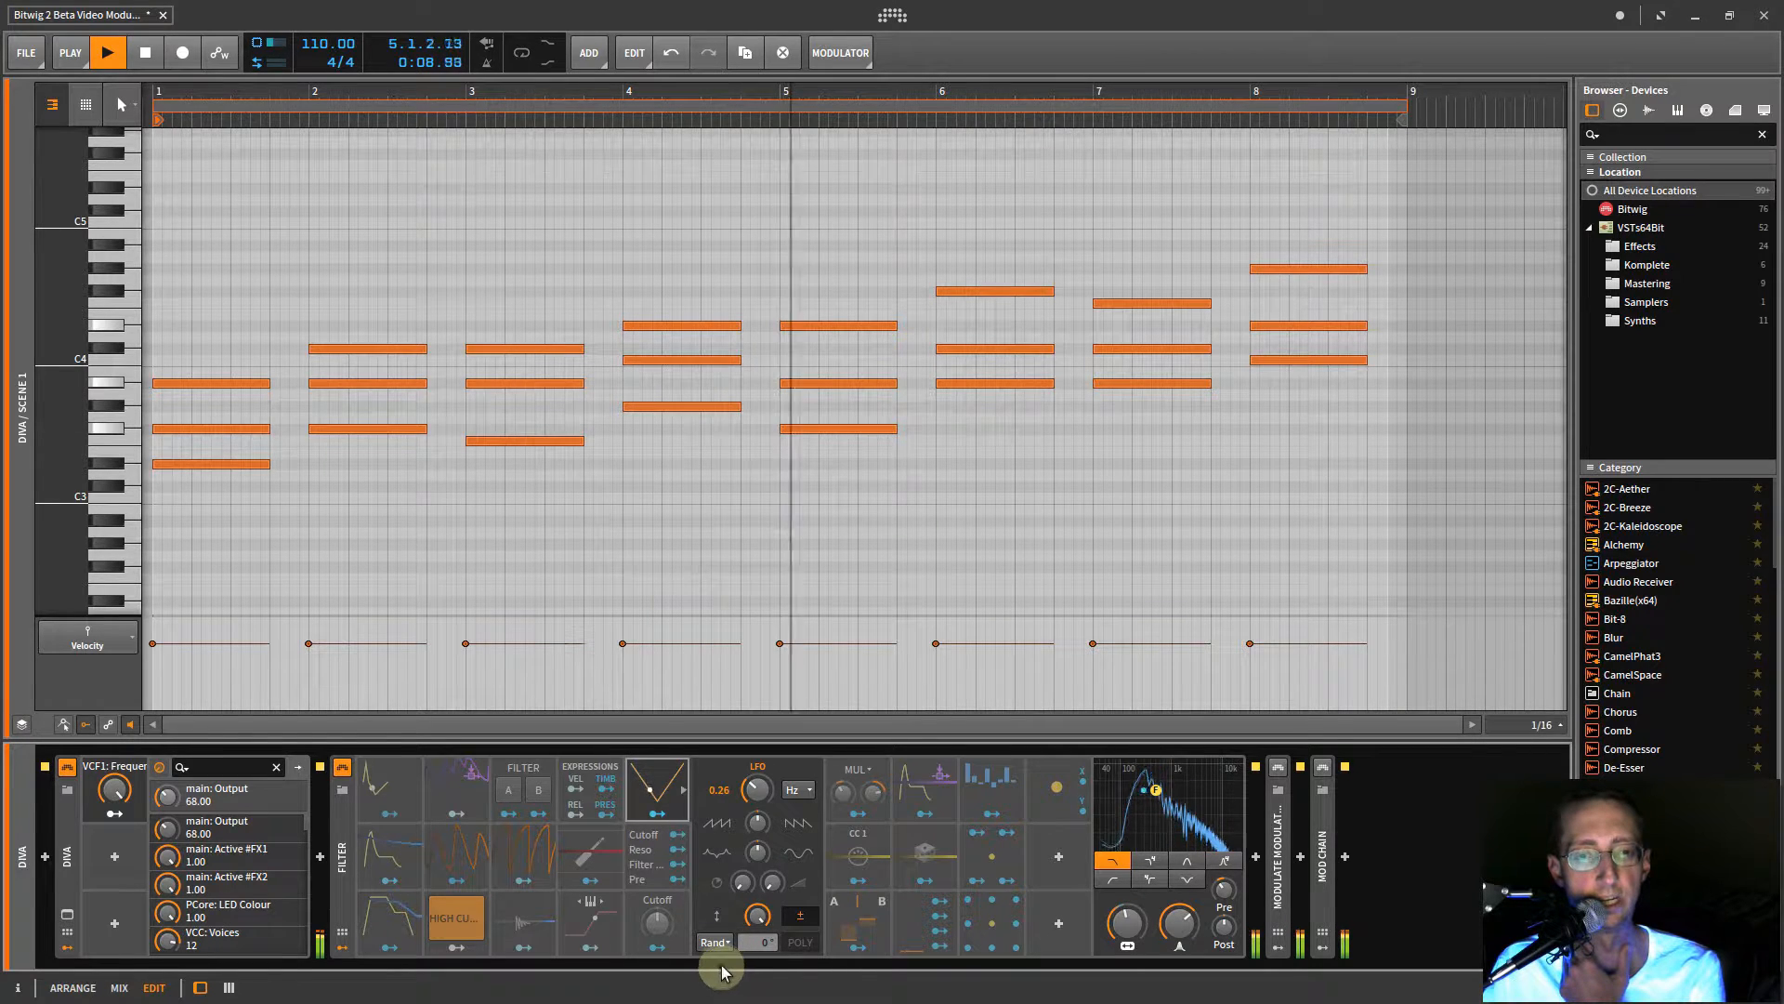
left_click(715, 942)
left_click(713, 876)
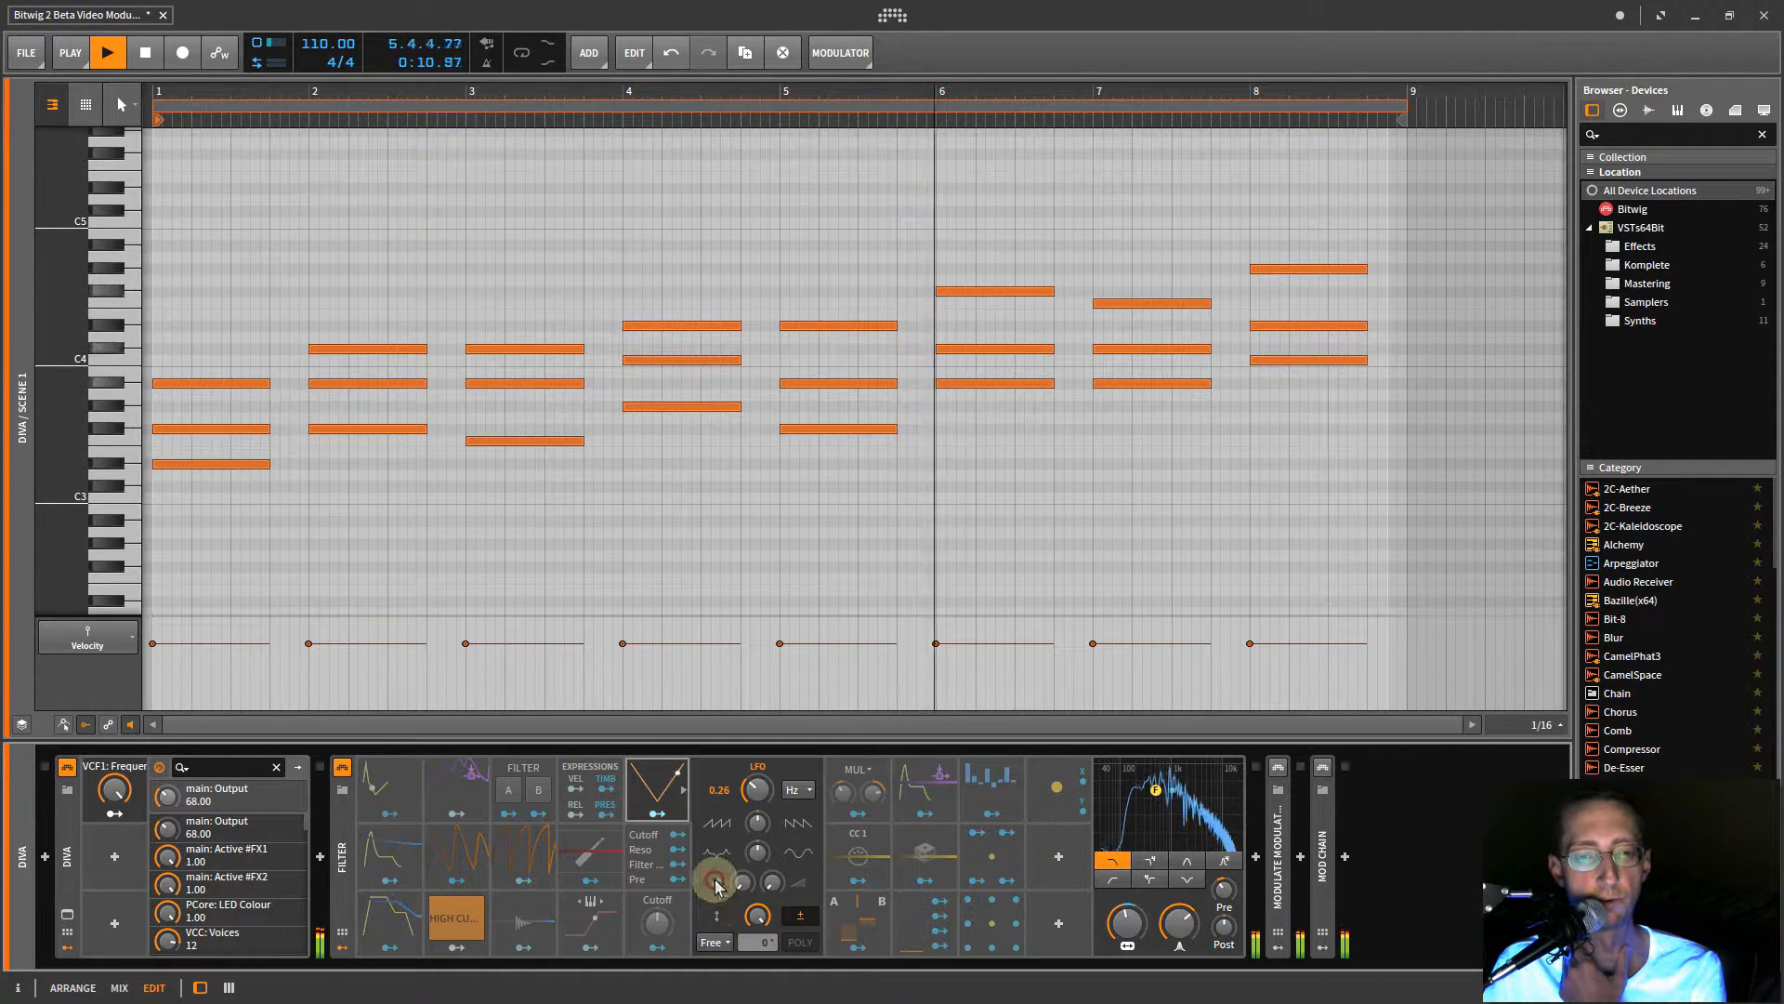
- Set the LFO rate to 0.73 Hz and adjust its fade-in and waveform shape during playback
left_click_drag(759, 799, 759, 793)
left_click(657, 815)
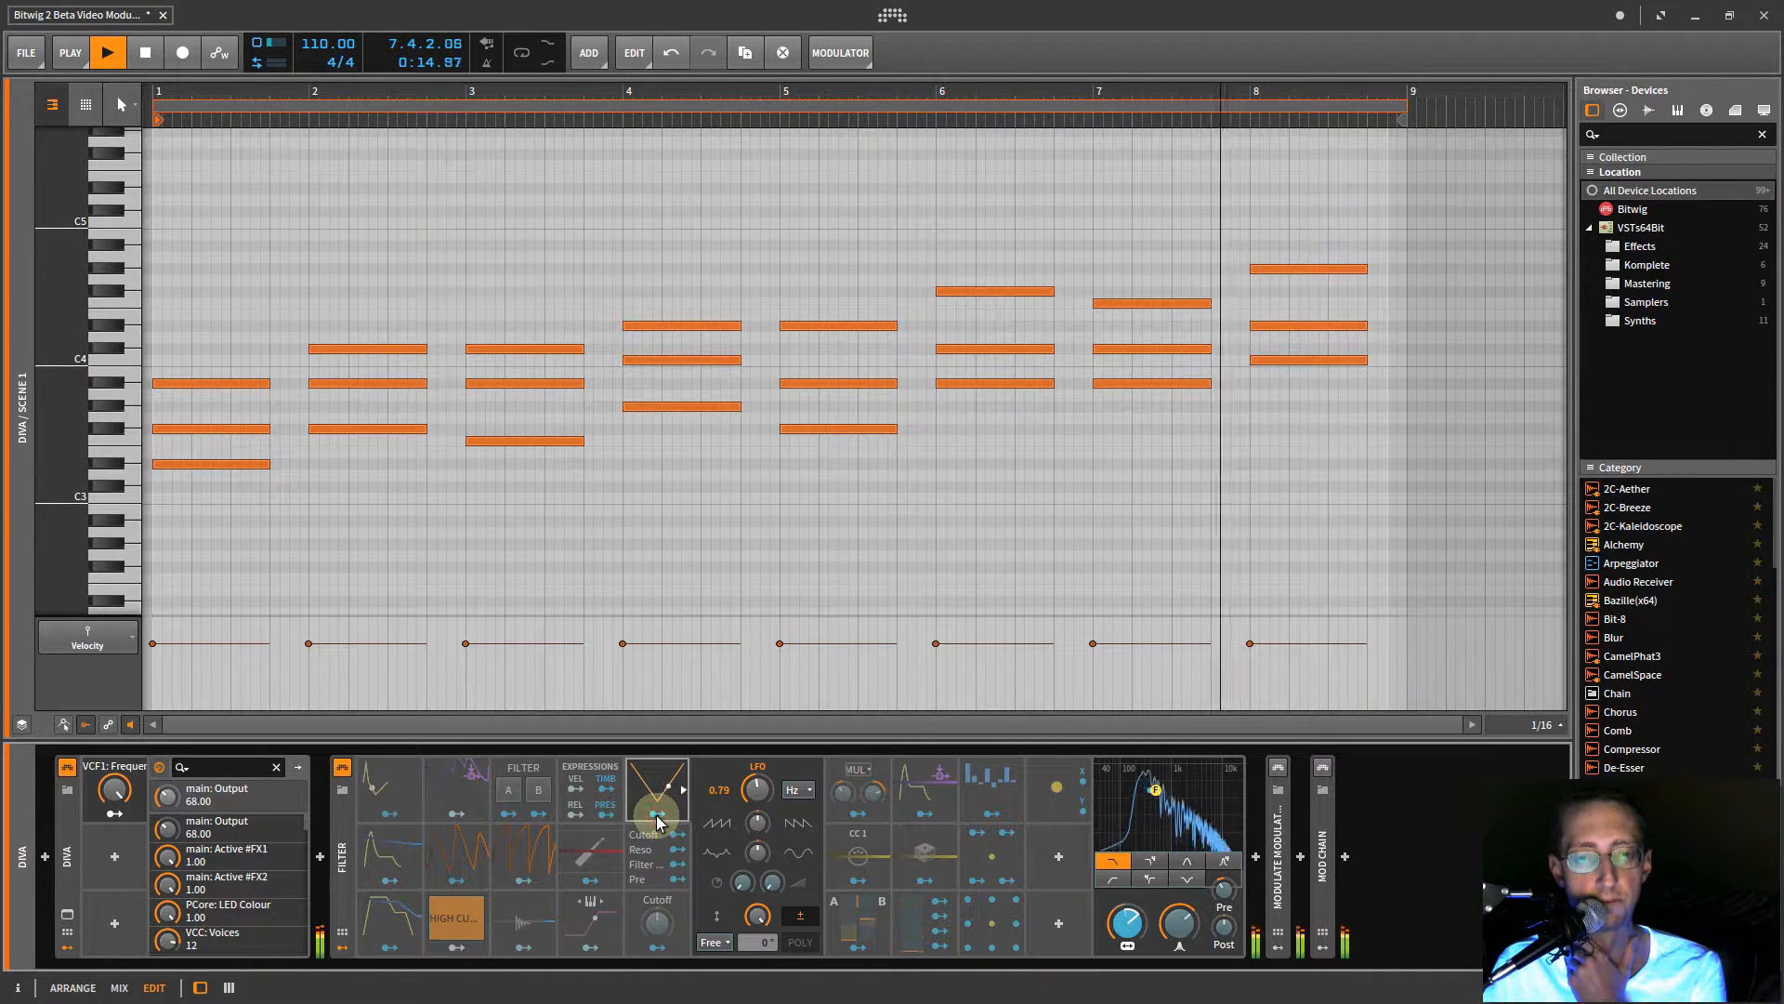
left_click_drag(759, 791, 760, 789)
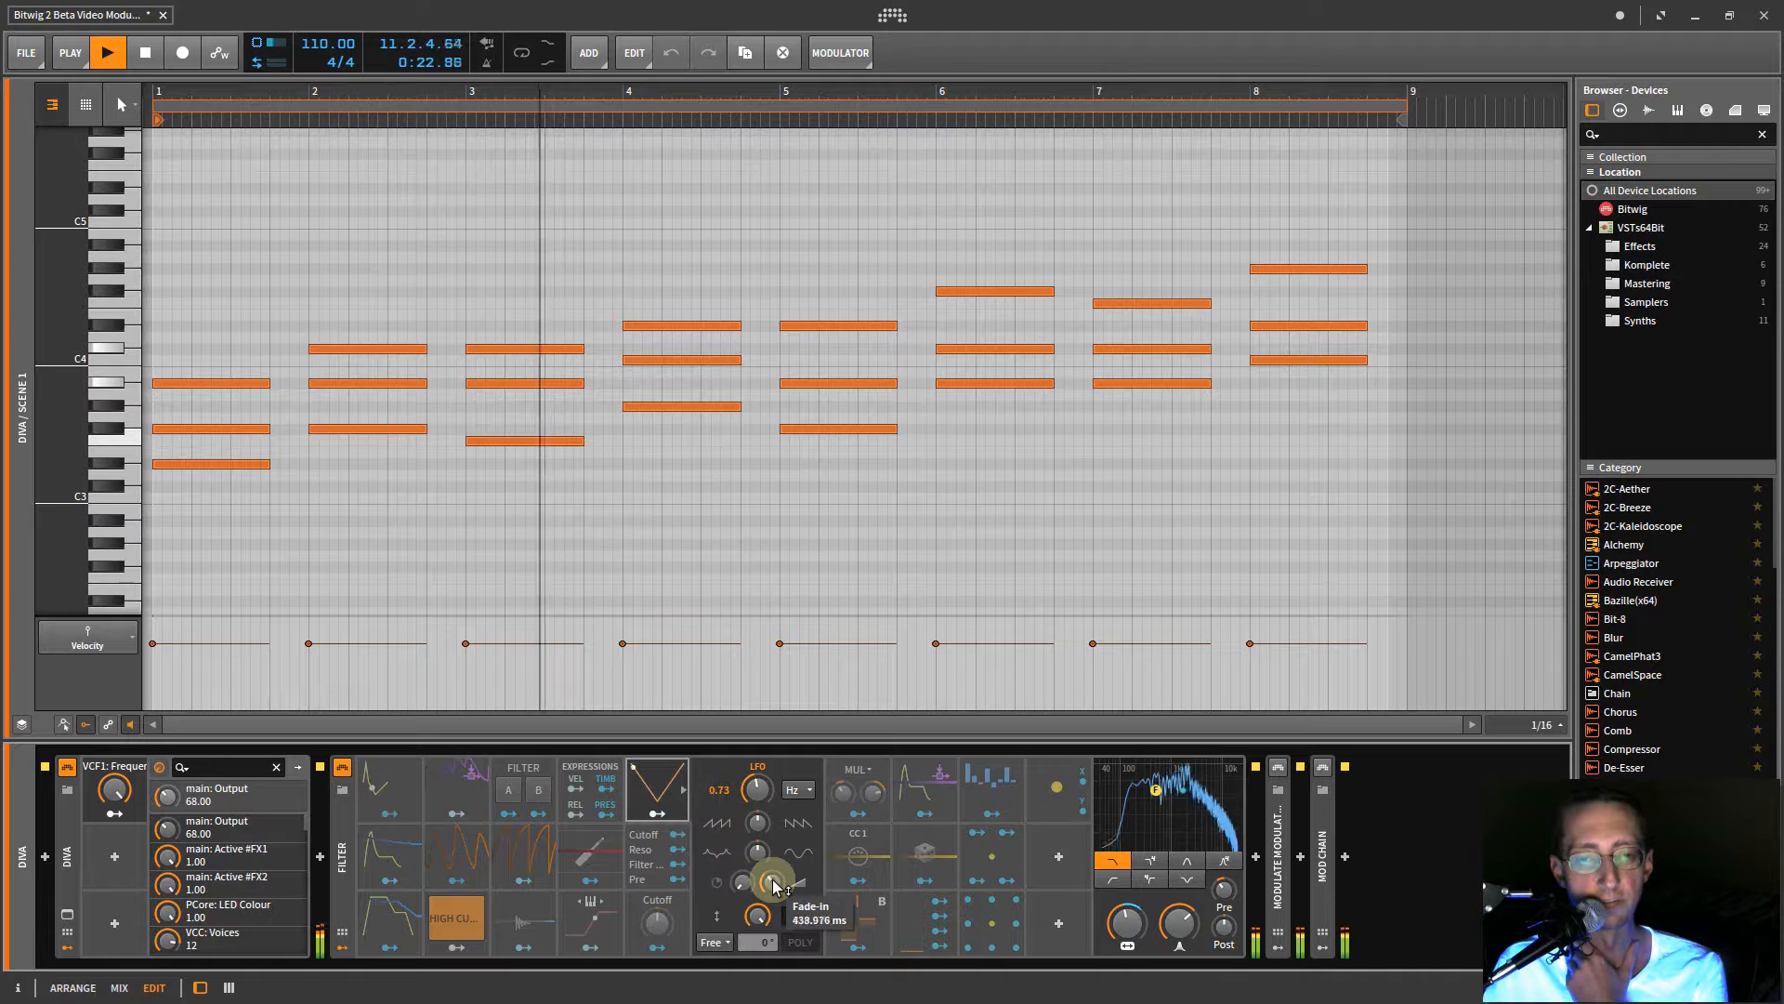
left_click_drag(773, 881, 774, 883)
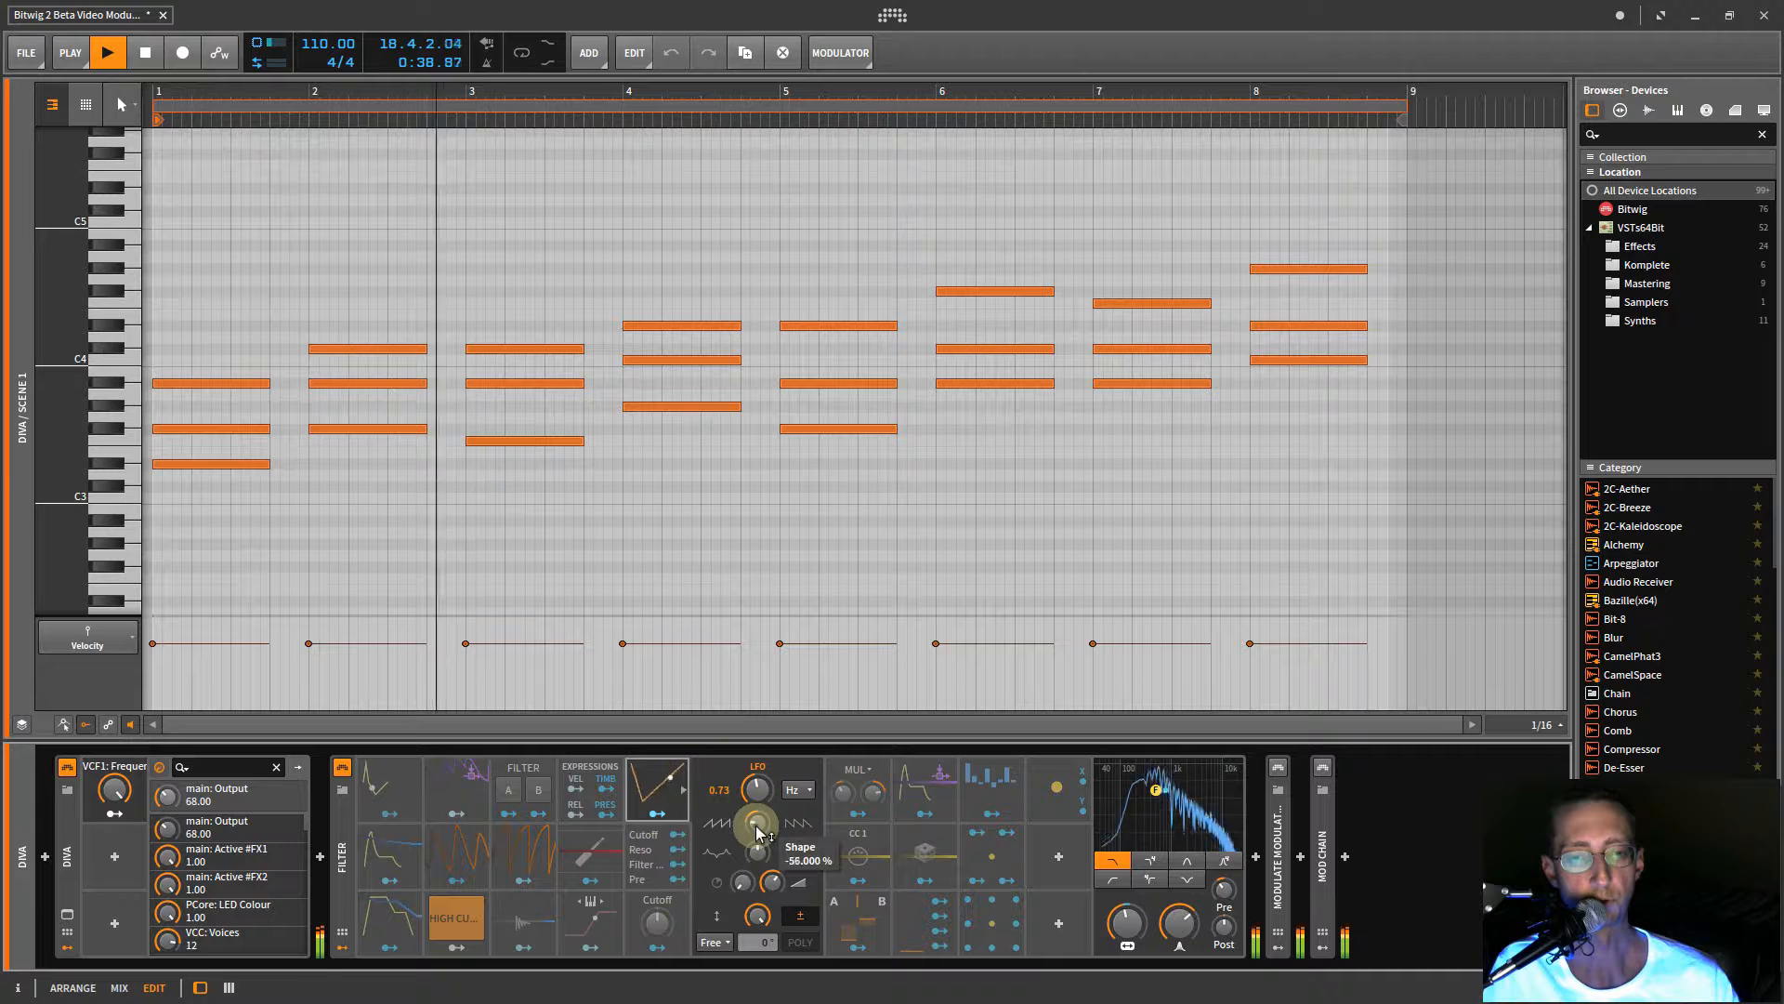
left_click_drag(757, 830, 759, 864)
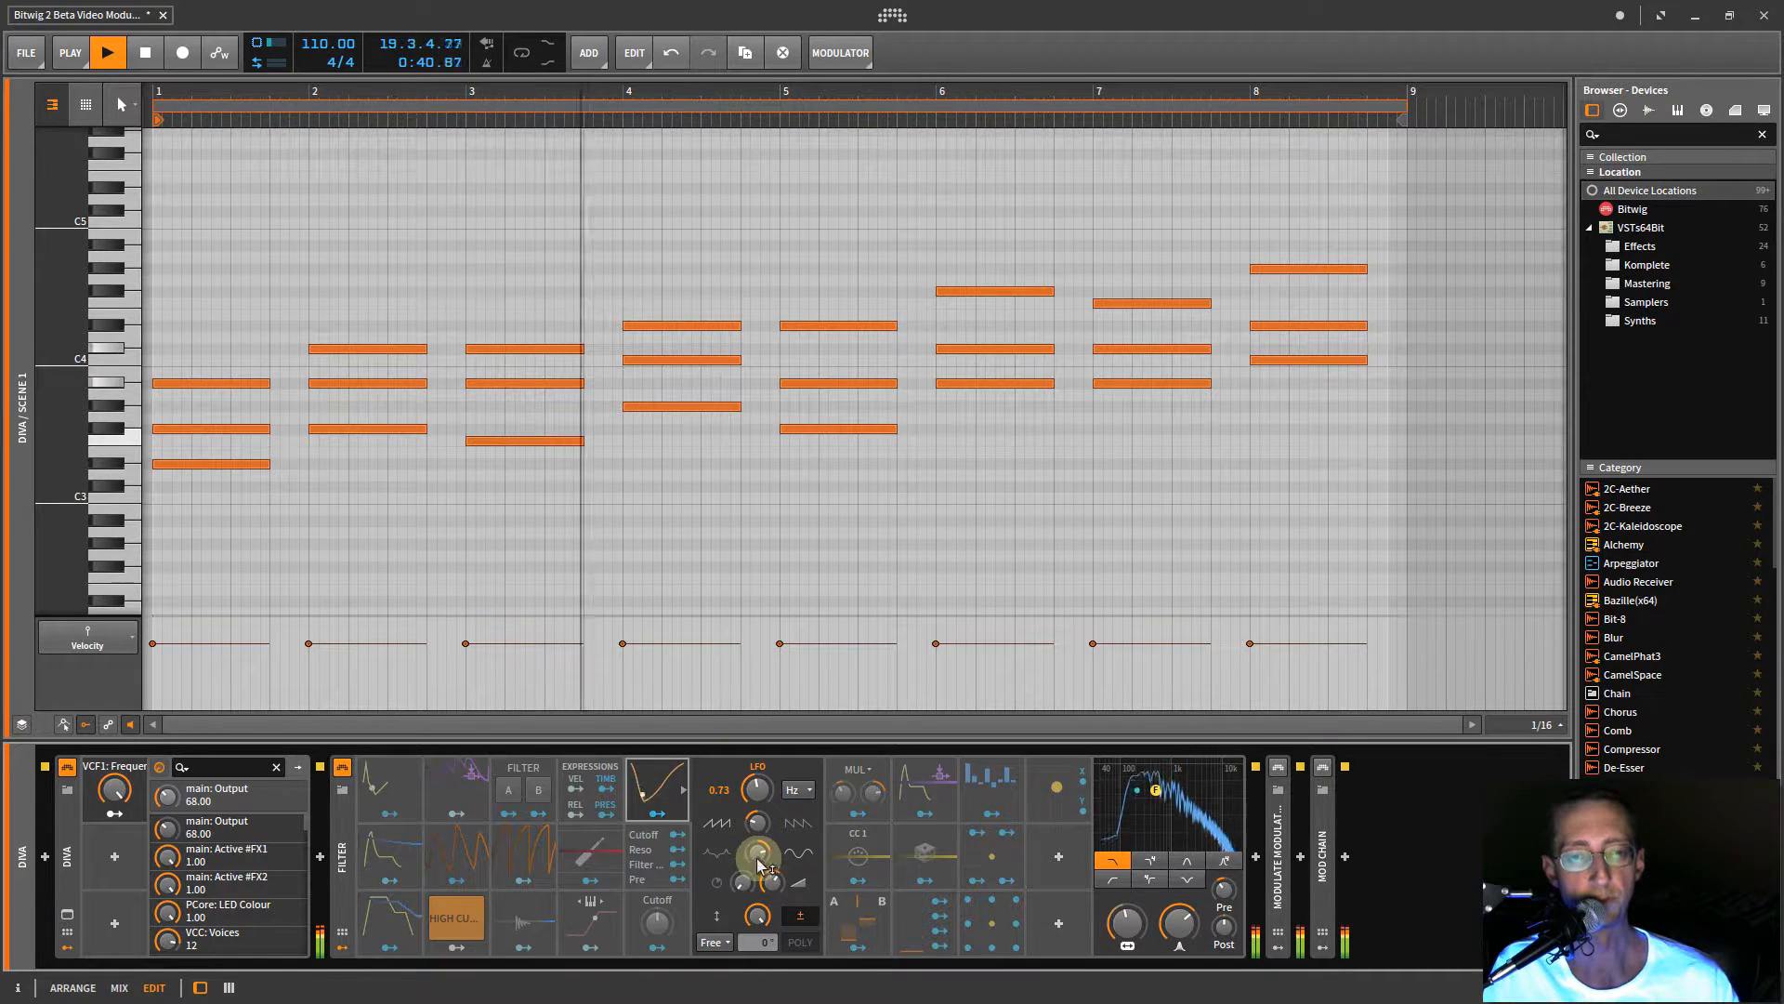
- Deactivate the LFO, and activate the four-knob macro modulator with its Cutoff, Reso, Filter Type and Pre controls shown
right_click(669, 798)
left_click(705, 830)
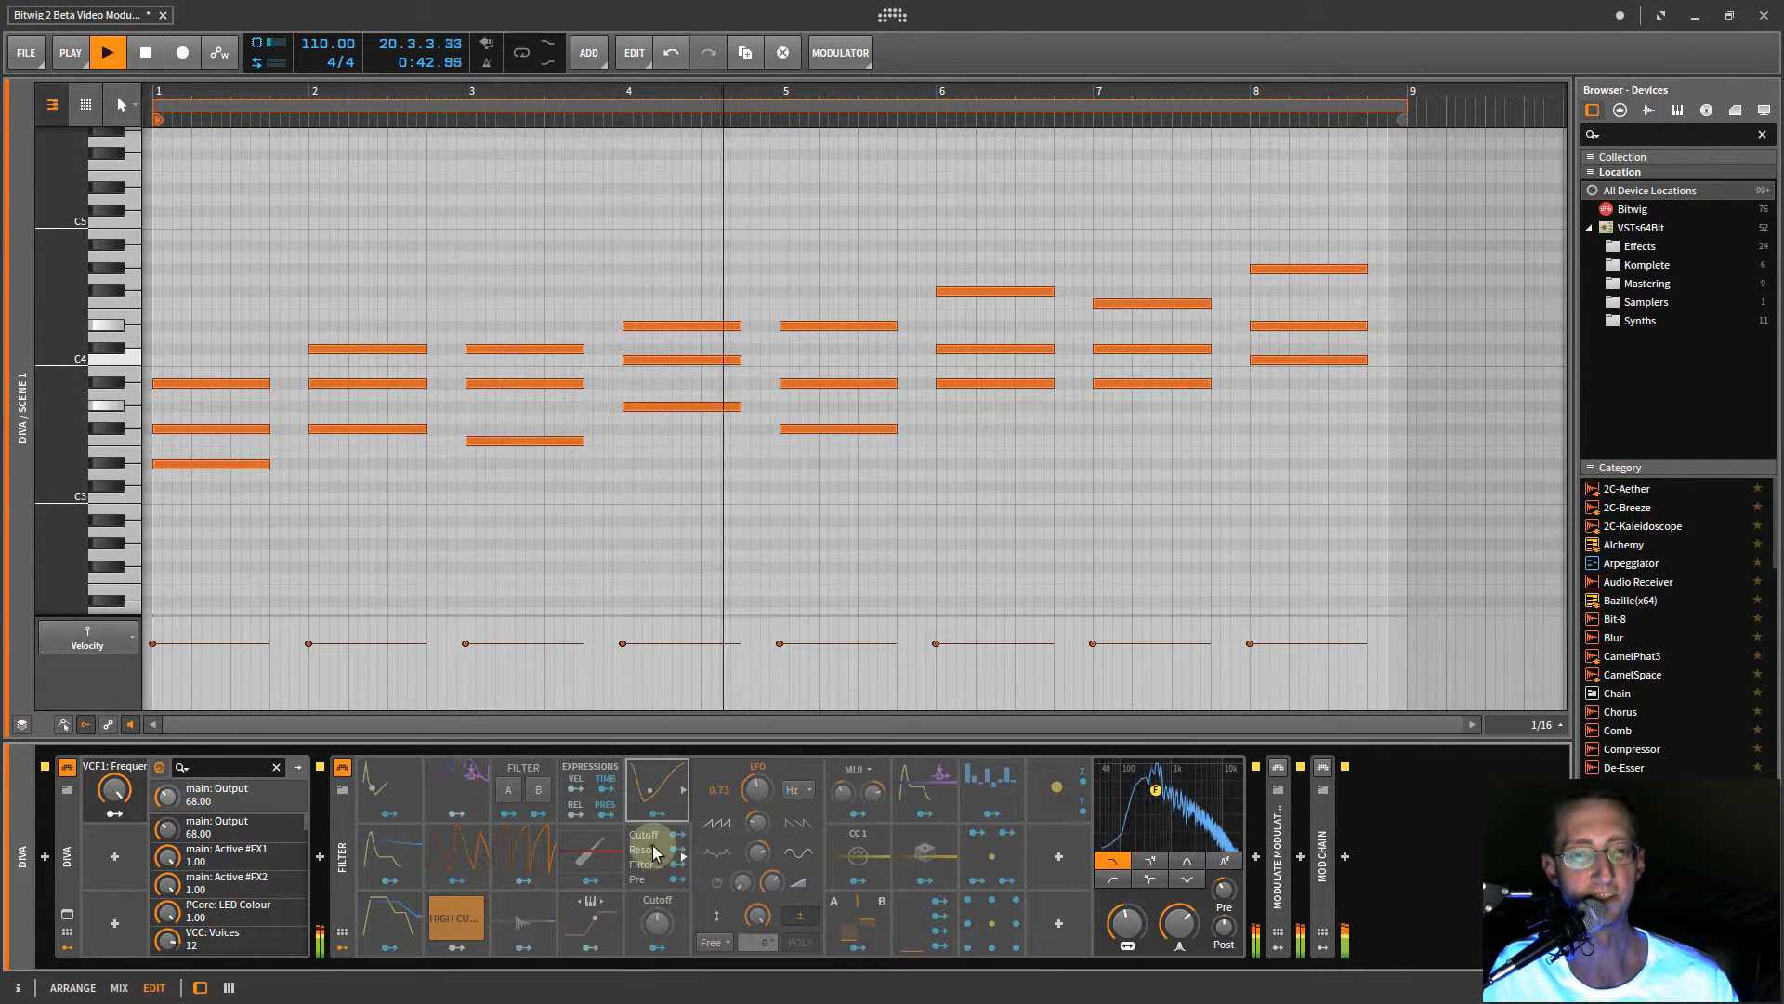
right_click(655, 853)
left_click(685, 864)
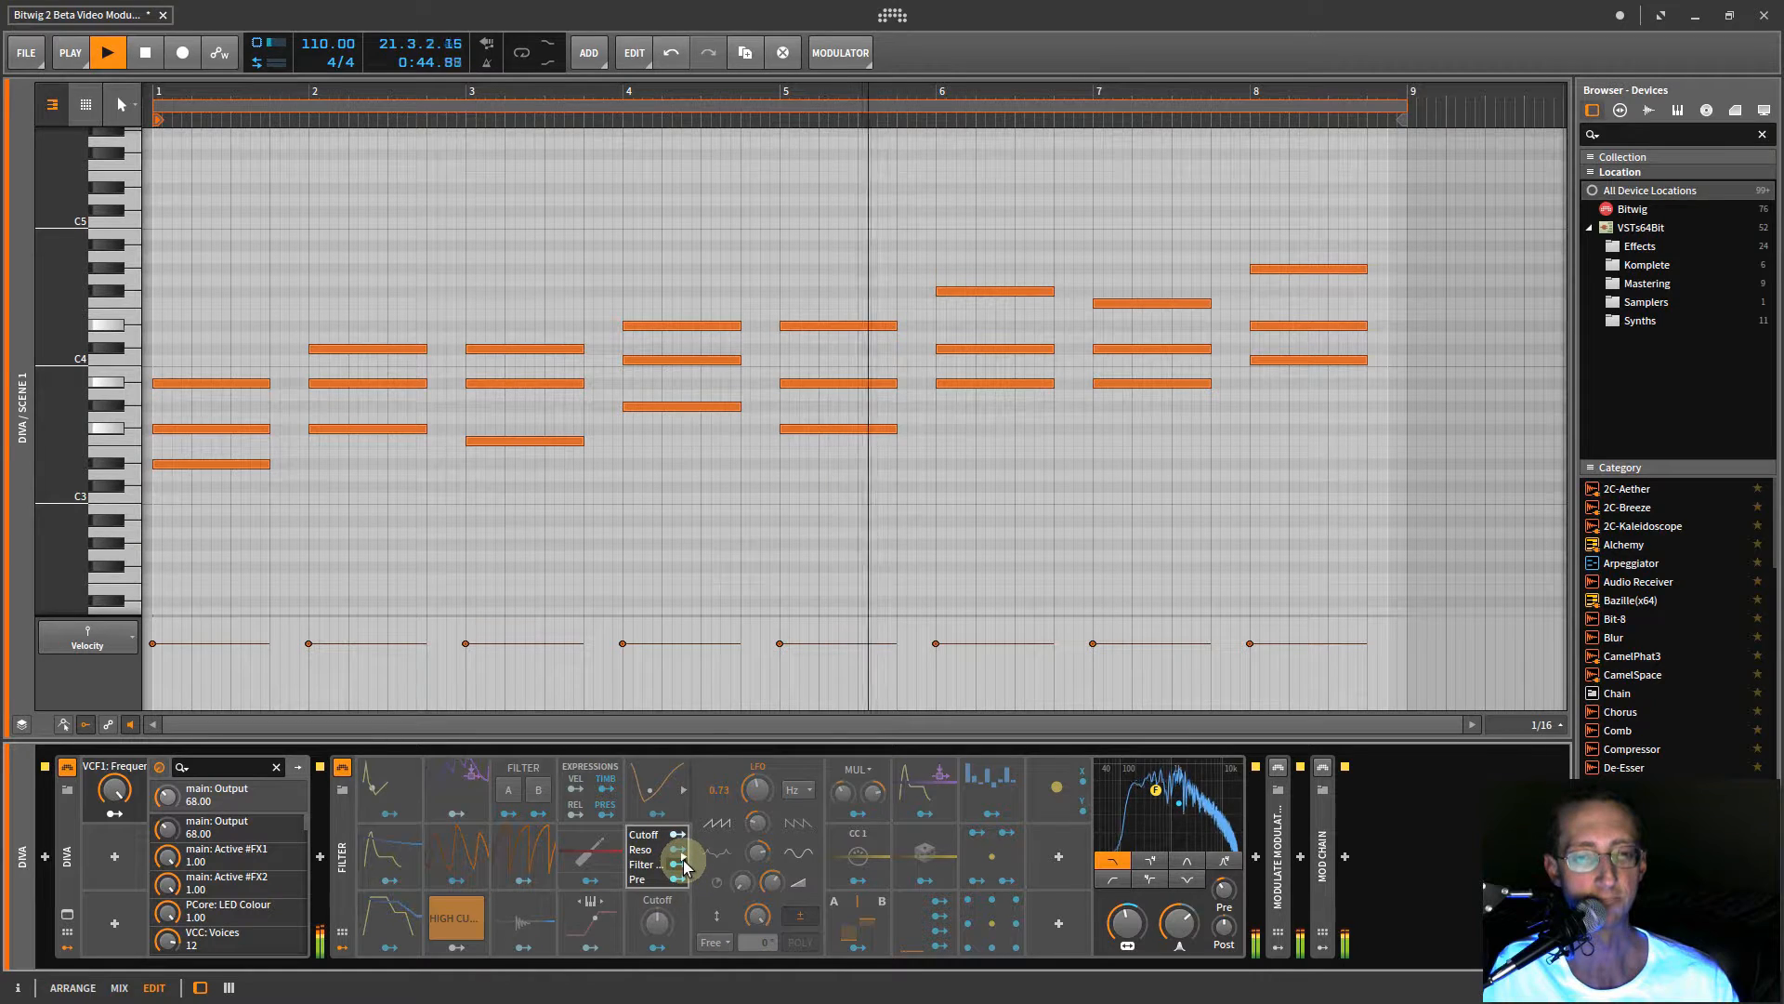
left_click(683, 863)
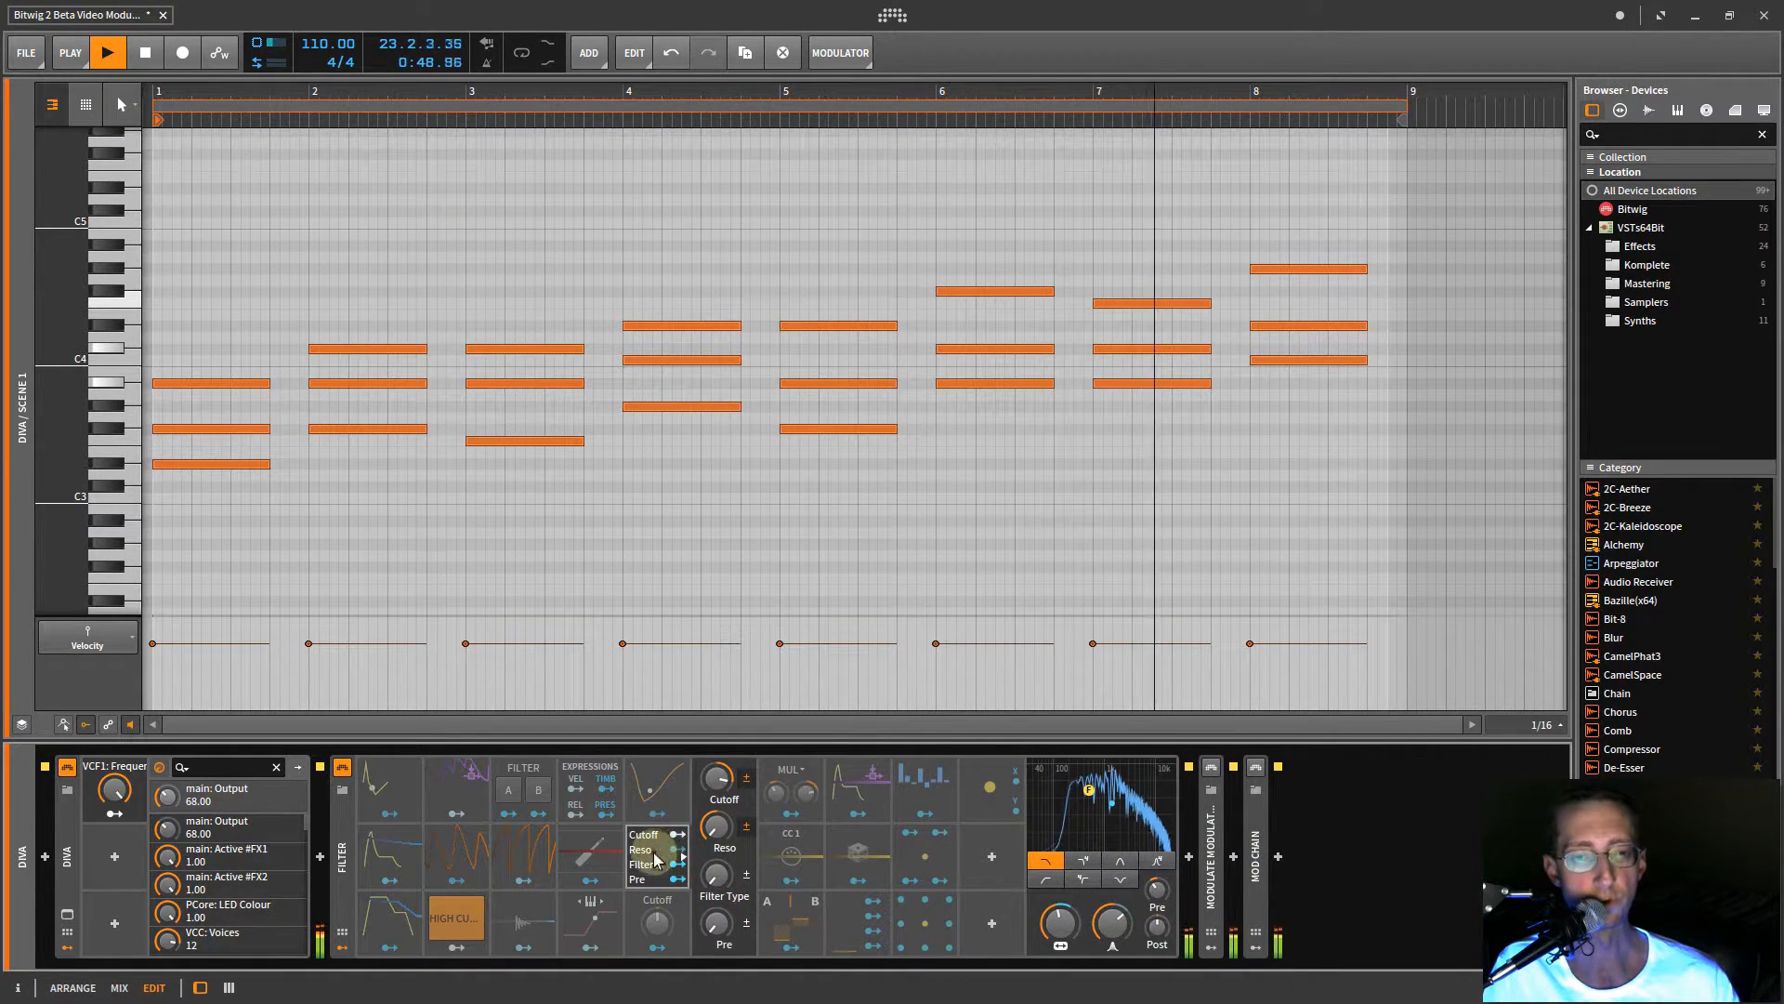
- Vary the four-knob macro modulator's controls, including Cutoff, during playback and deactivate it
left_click_drag(640, 841, 716, 793)
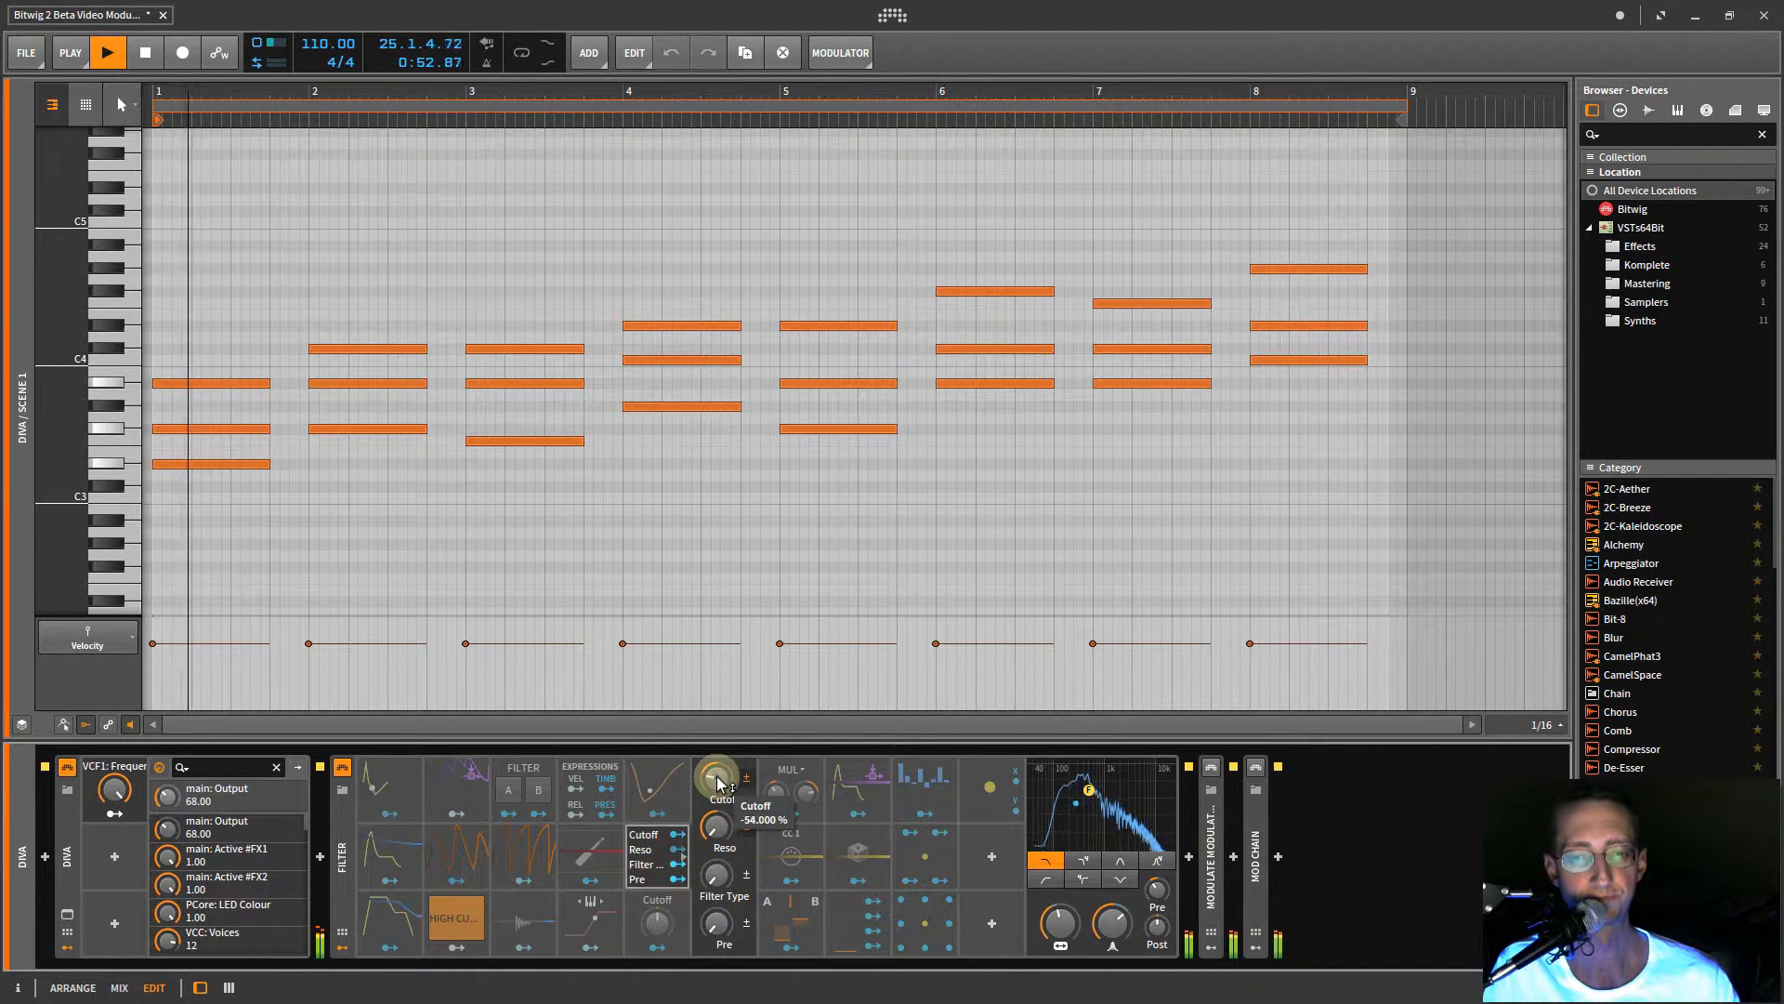
left_click_drag(717, 779, 719, 930)
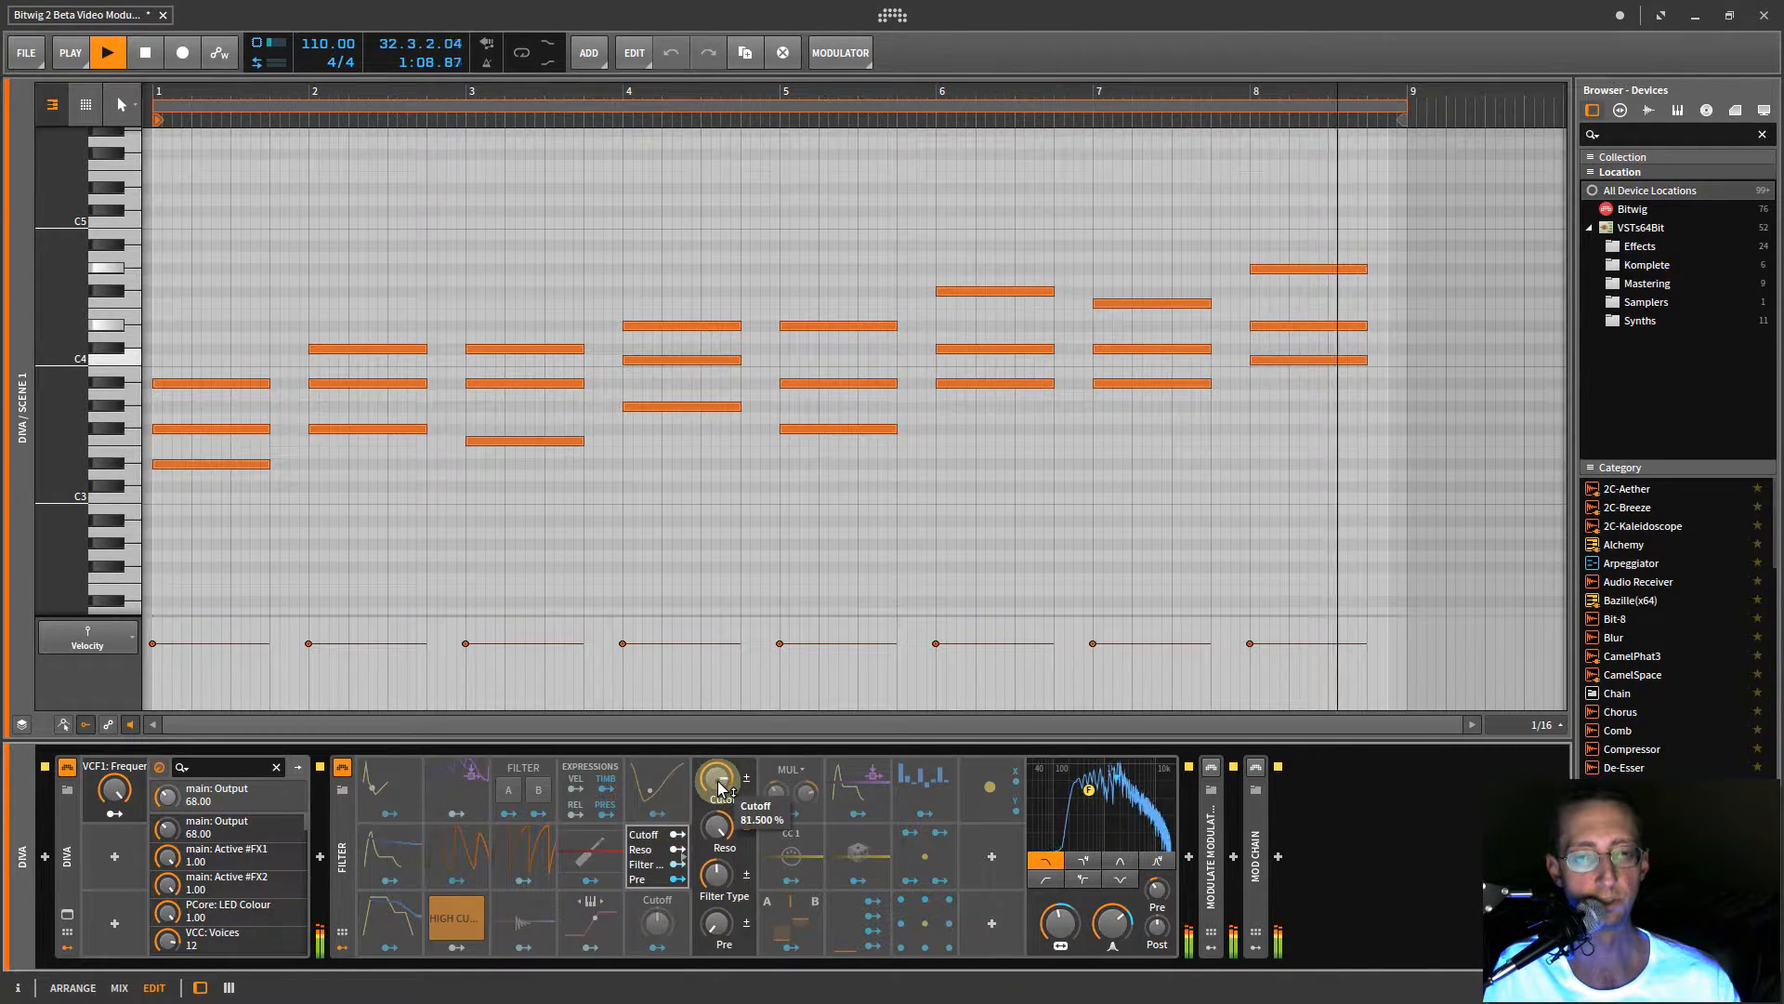
left_click_drag(720, 788, 721, 779)
right_click(643, 849)
left_click(669, 953)
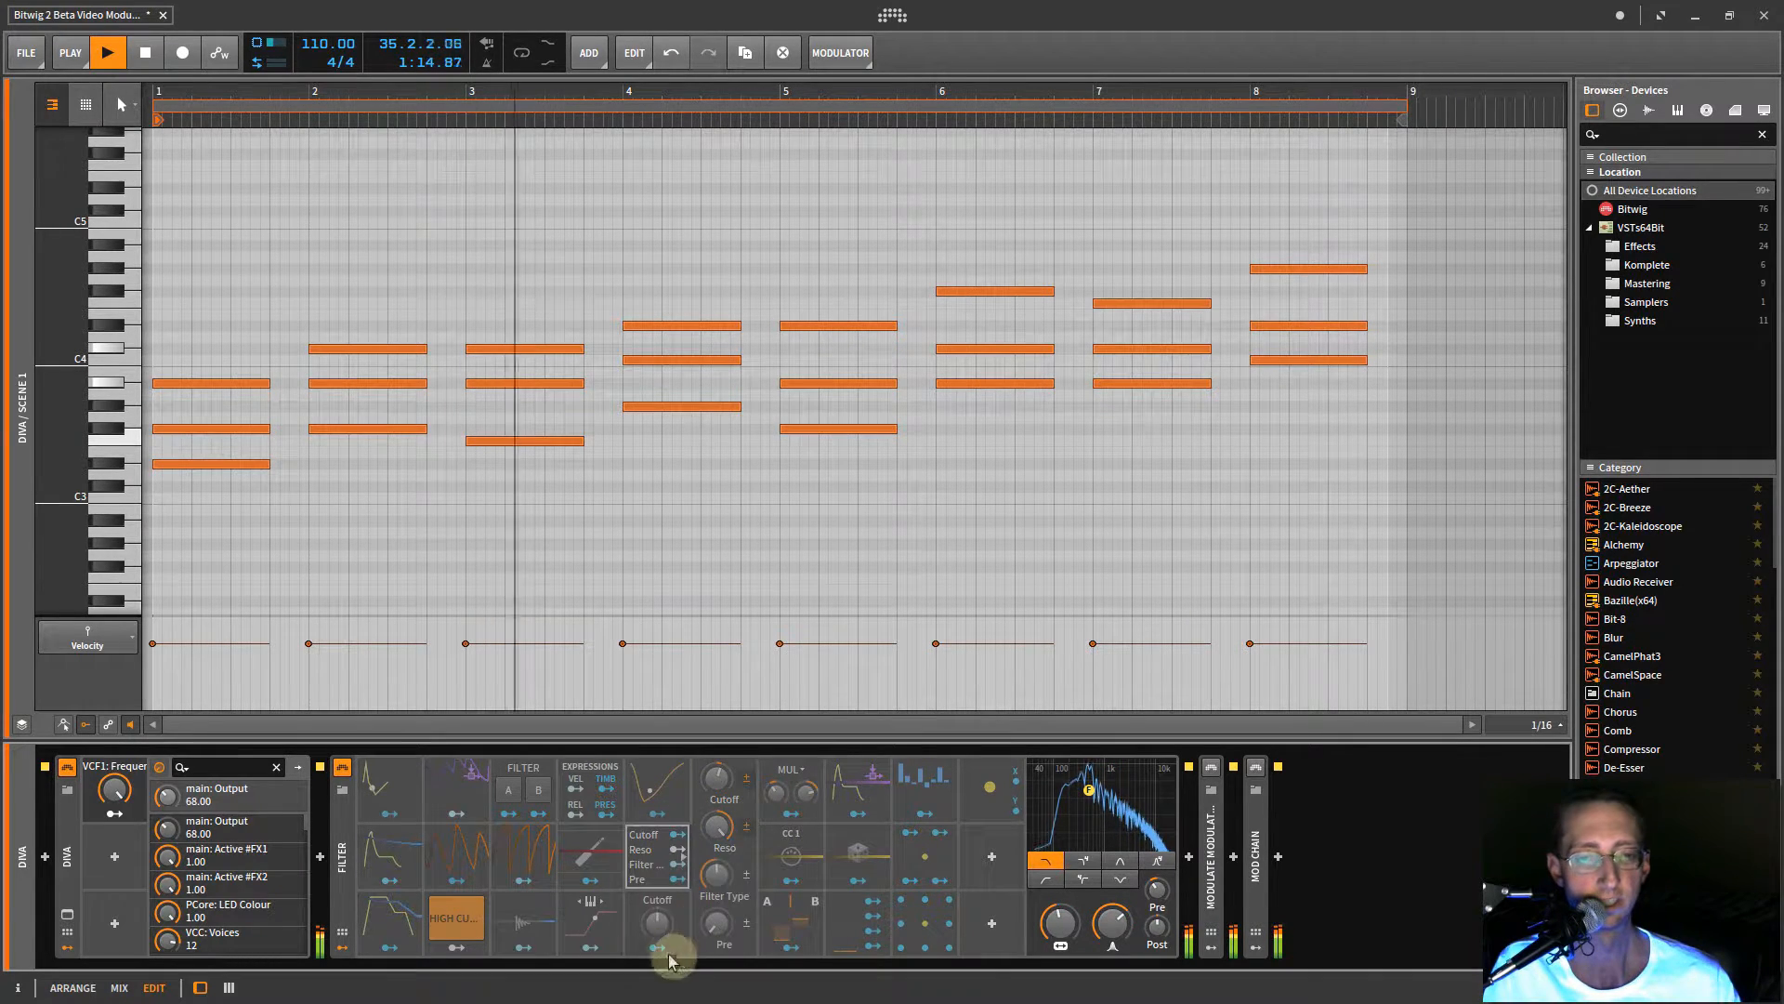
- Activate the single Cutoff macro and sweep its knob up and down during playback
right_click(658, 924)
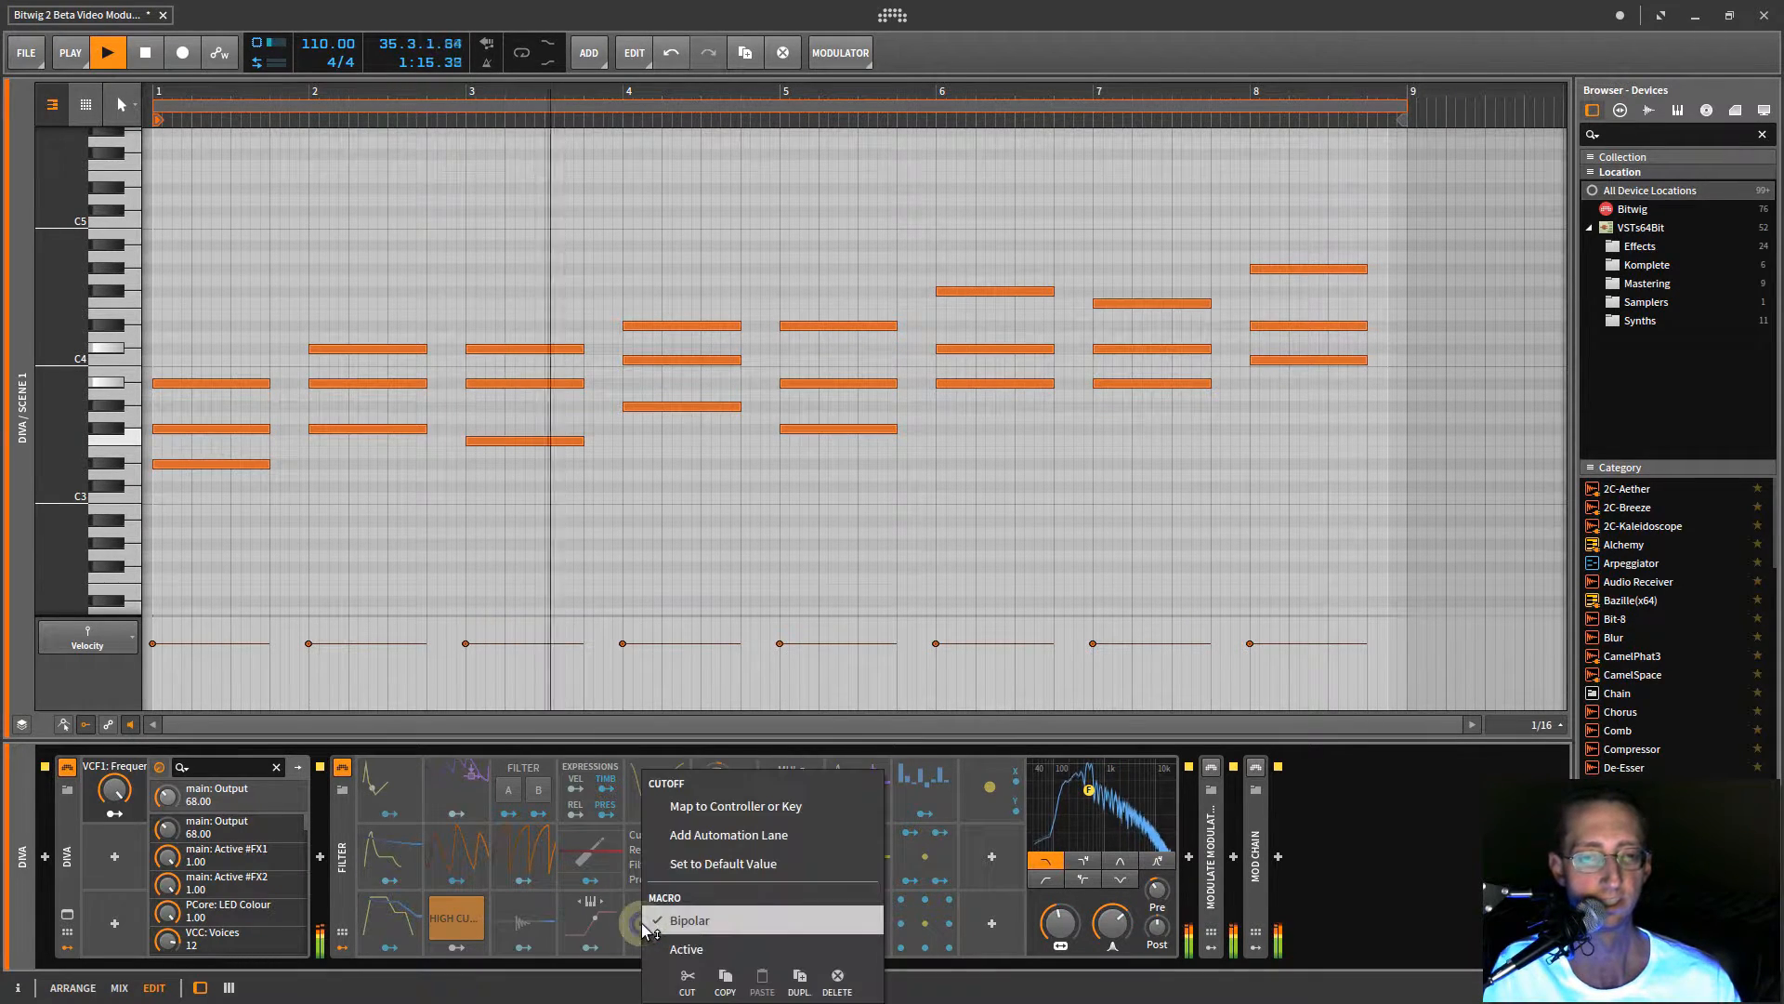
left_click(697, 947)
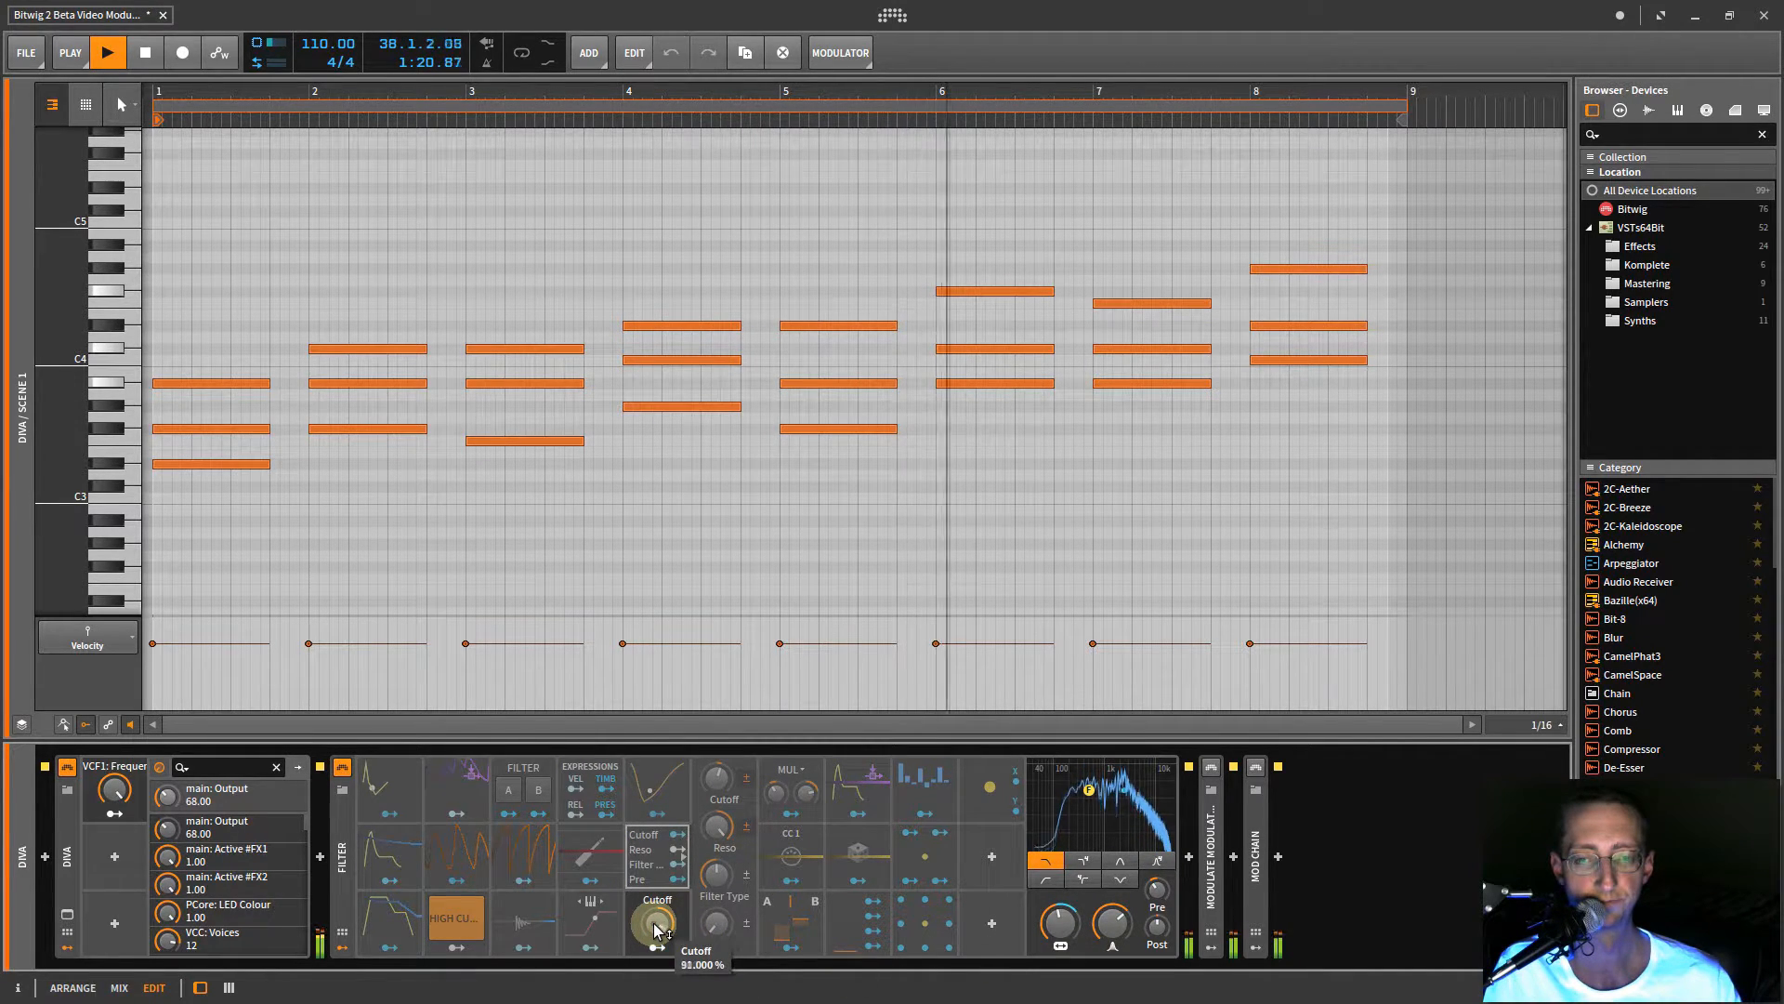
left_click_drag(654, 924, 654, 924)
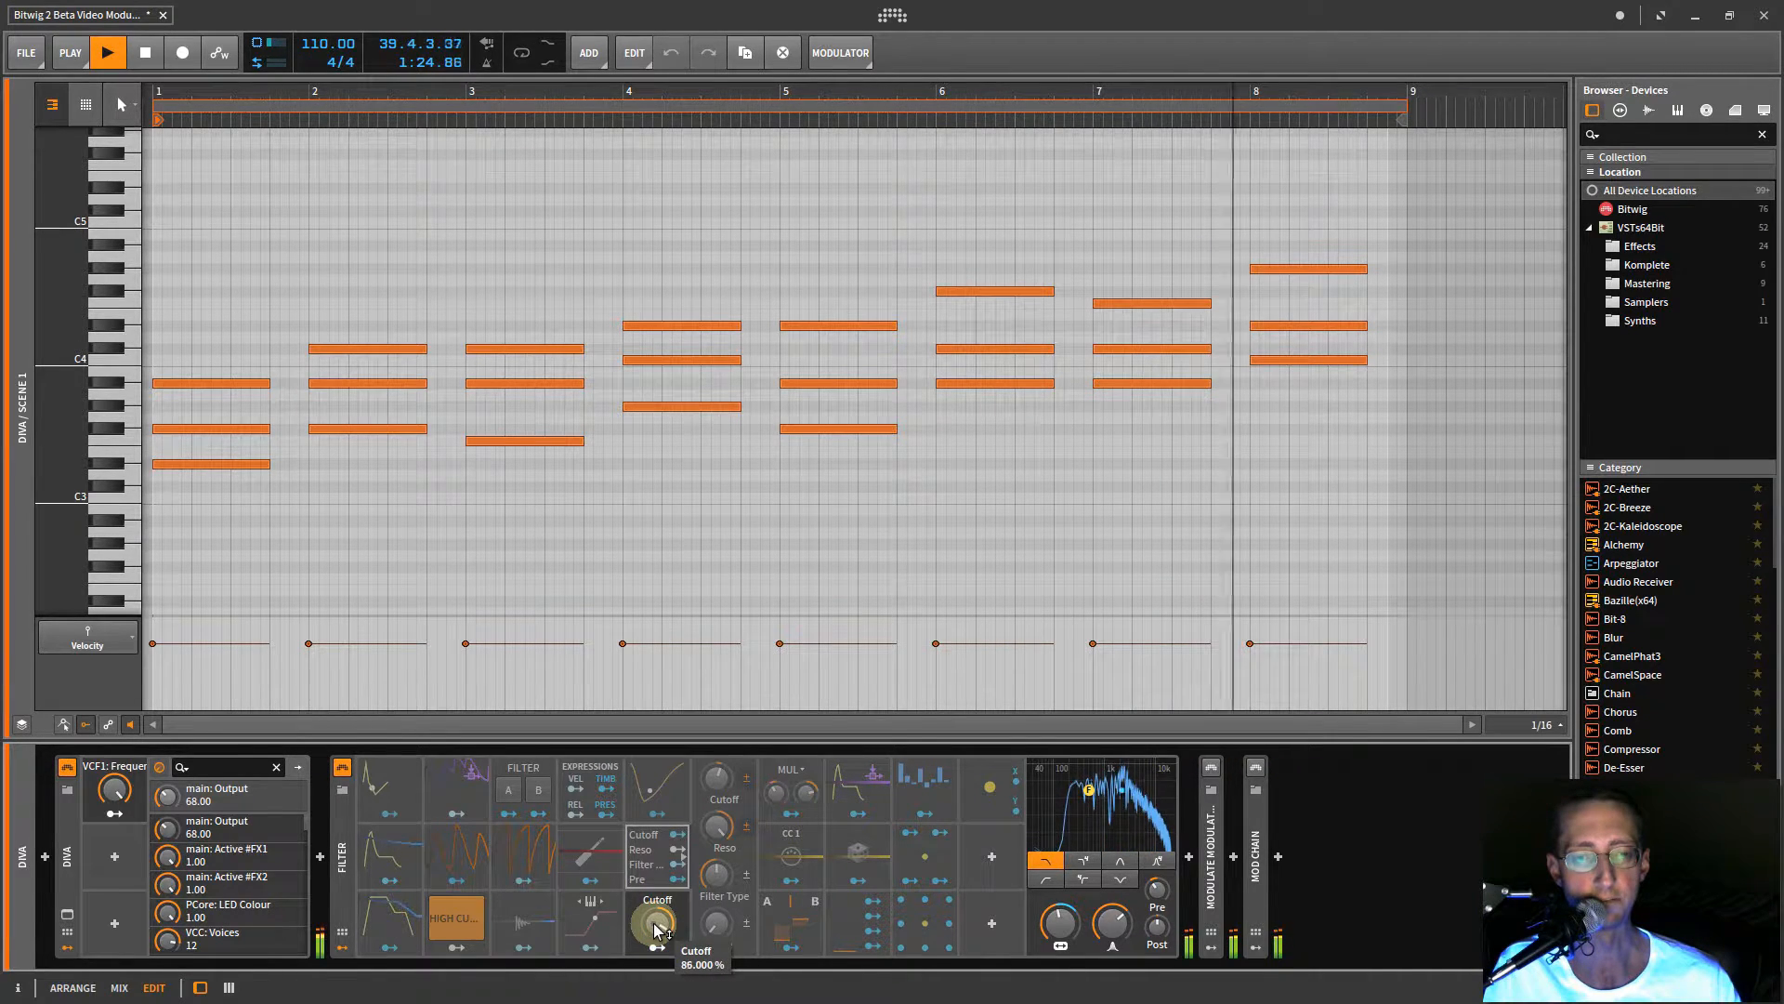
left_click_drag(656, 930, 653, 953)
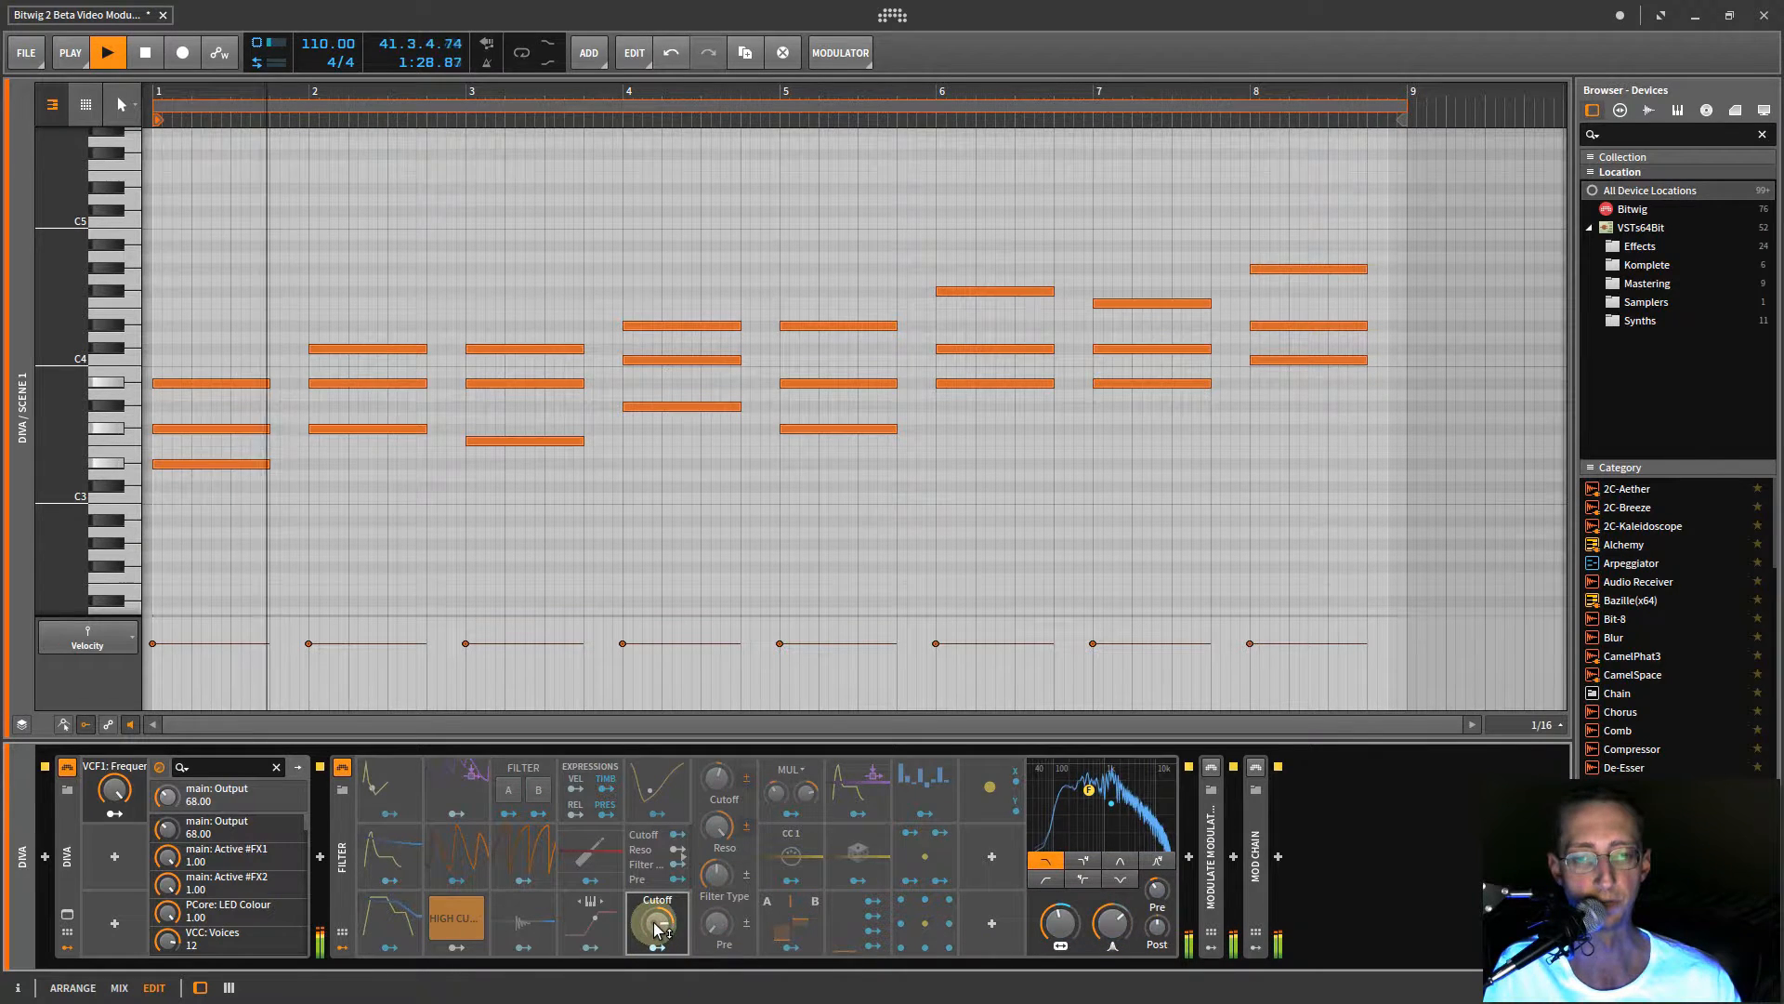
left_click_drag(656, 929, 657, 930)
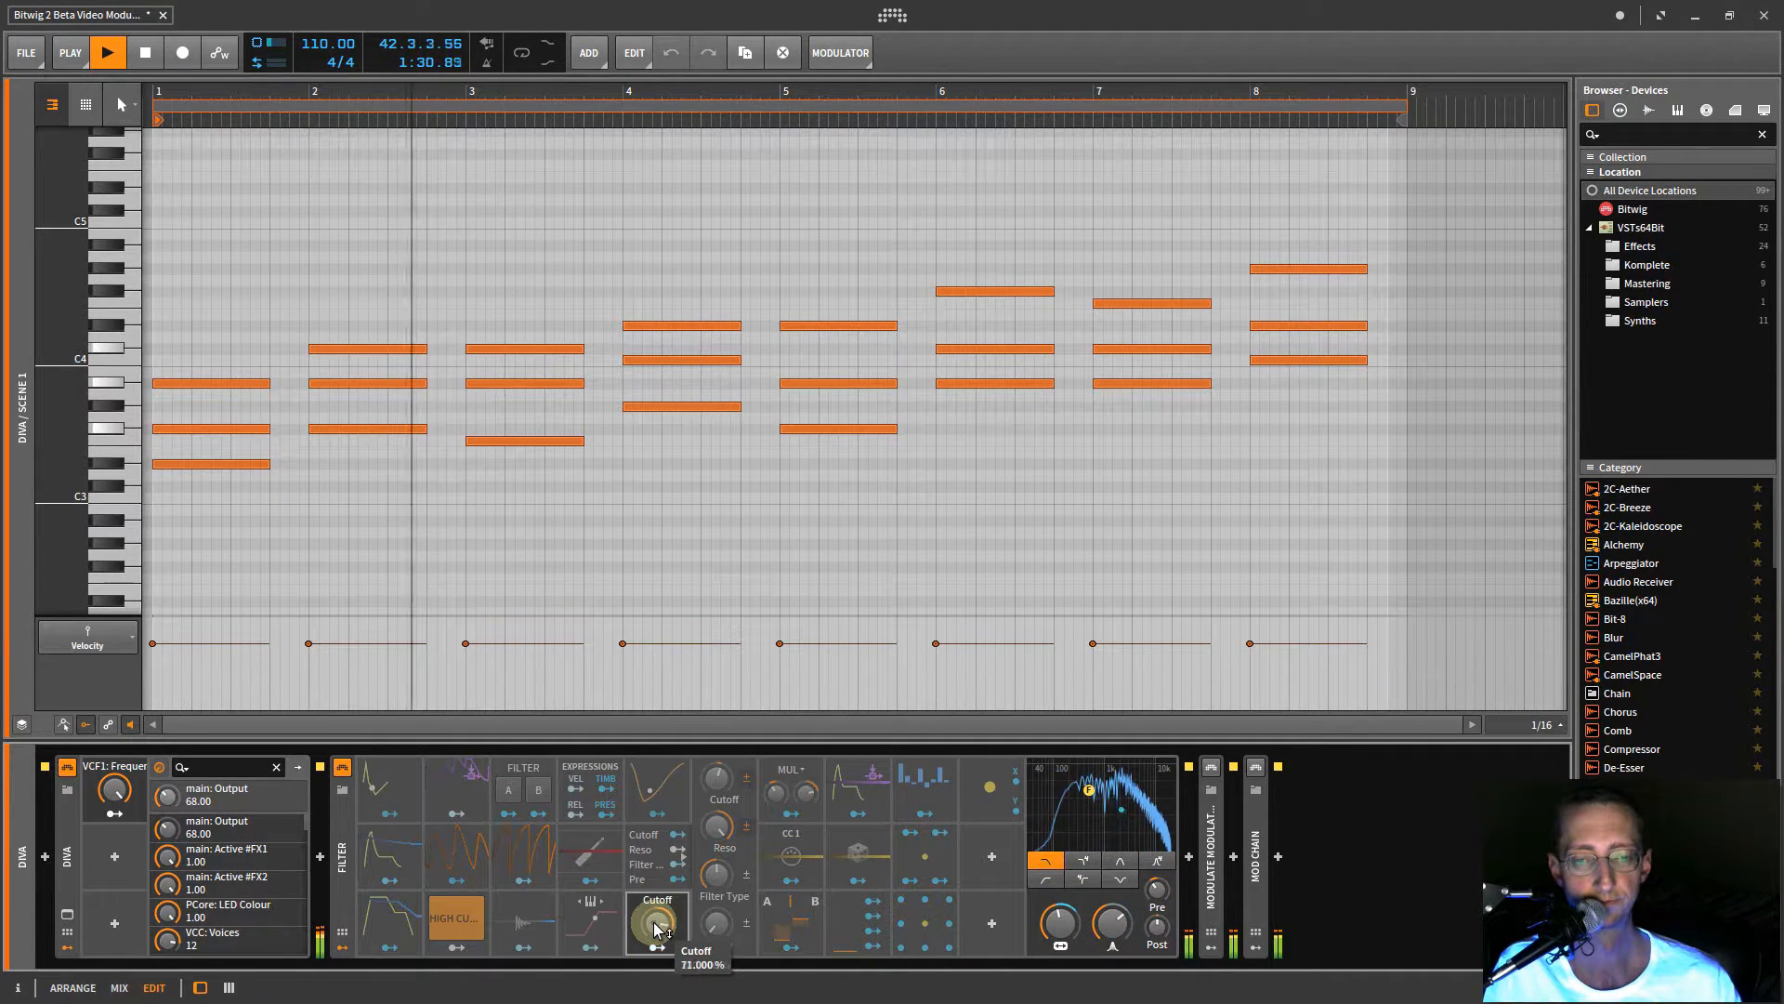
- Toggle the Cutoff macro's Bipolar option twice, trying the knob in each mode
right_click(656, 930)
left_click(692, 922)
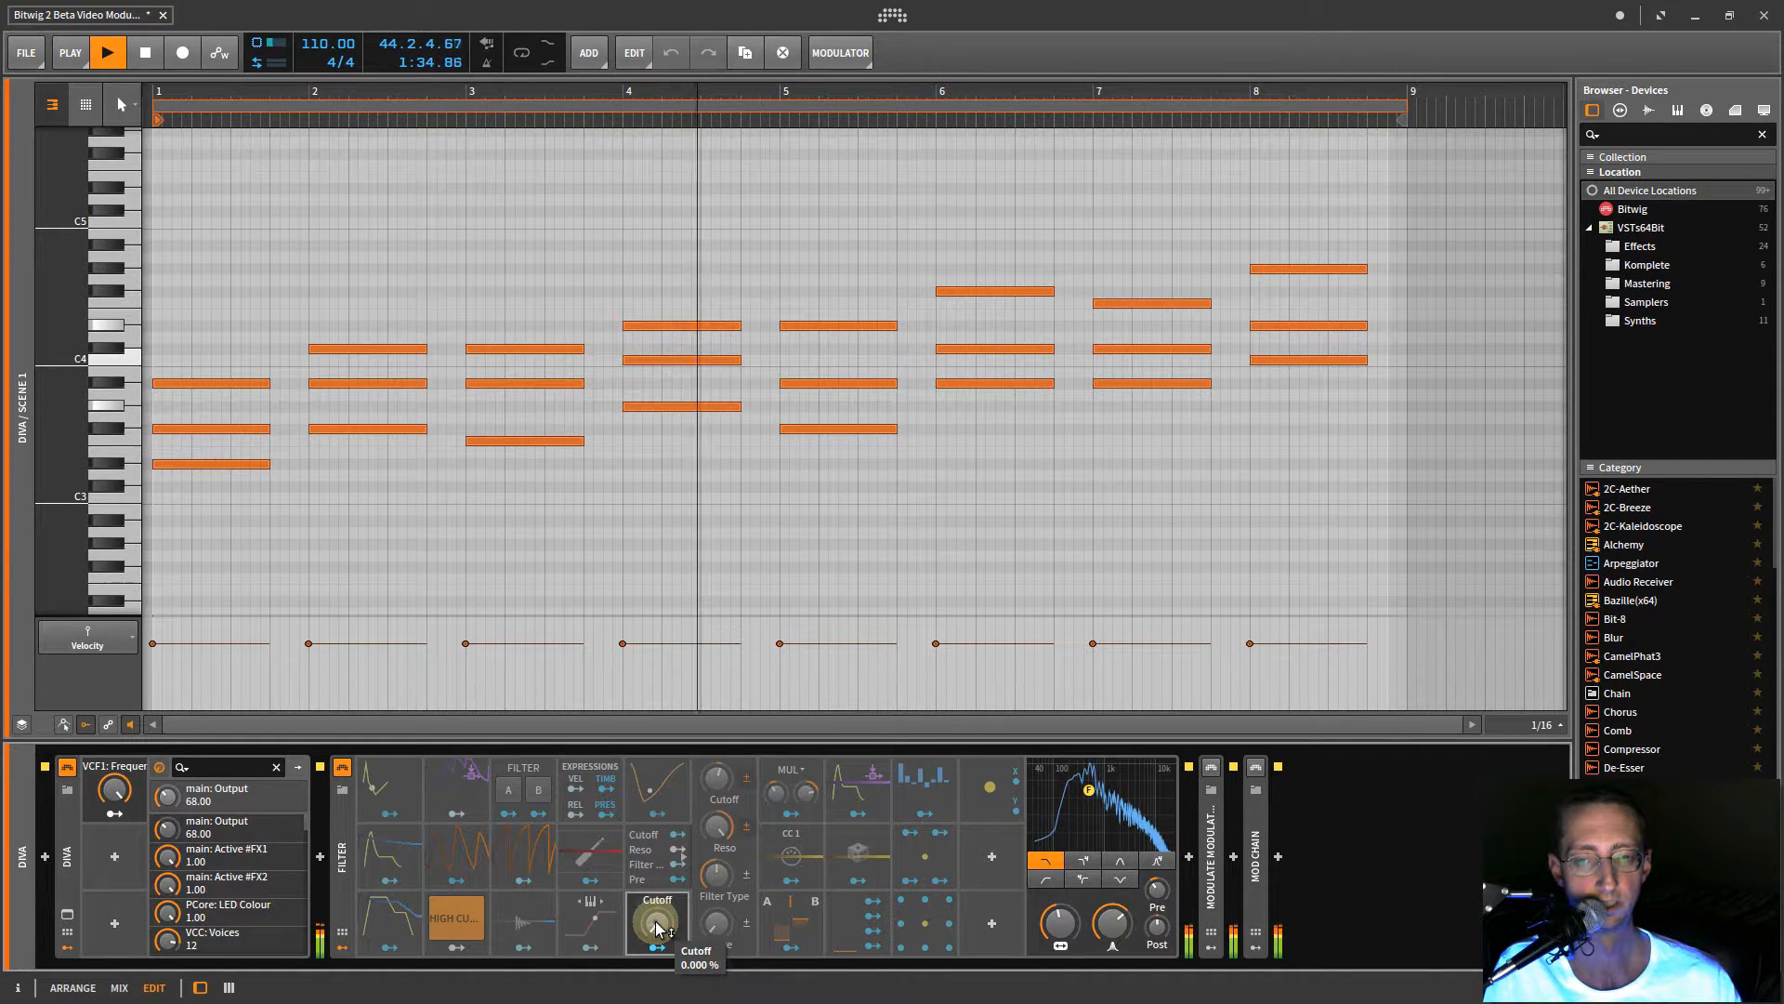
right_click(656, 929)
left_click(688, 921)
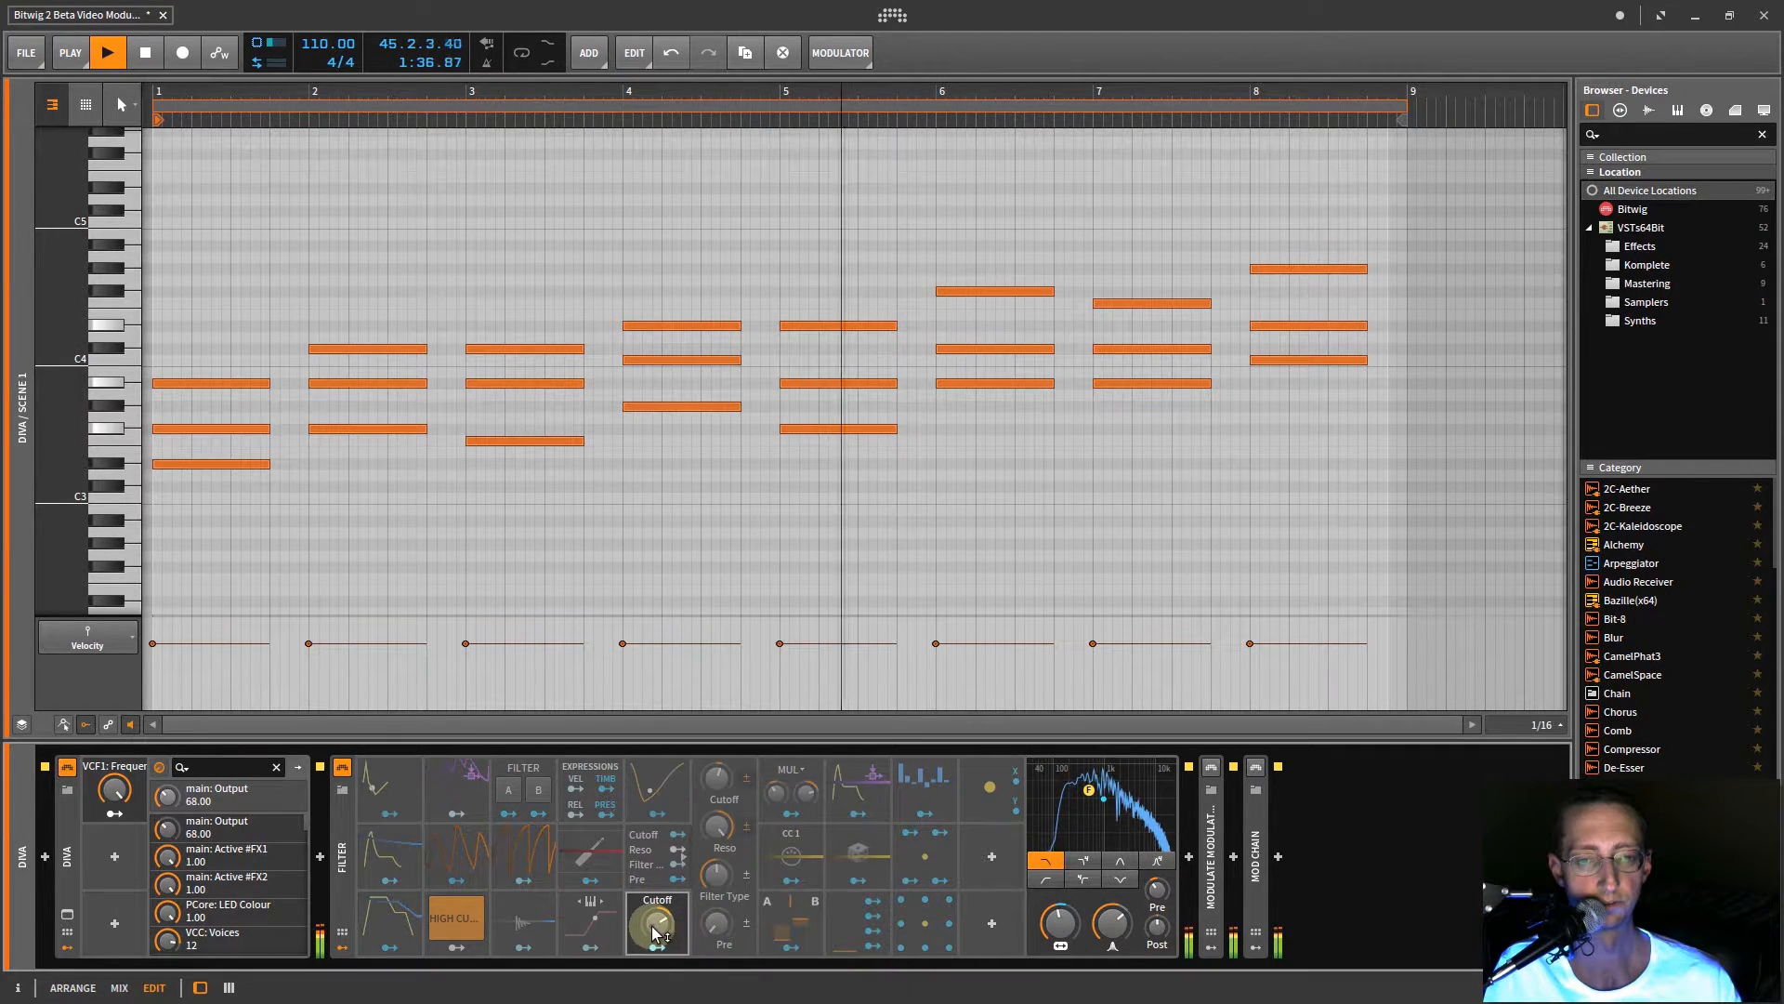
left_click_drag(659, 922, 660, 923)
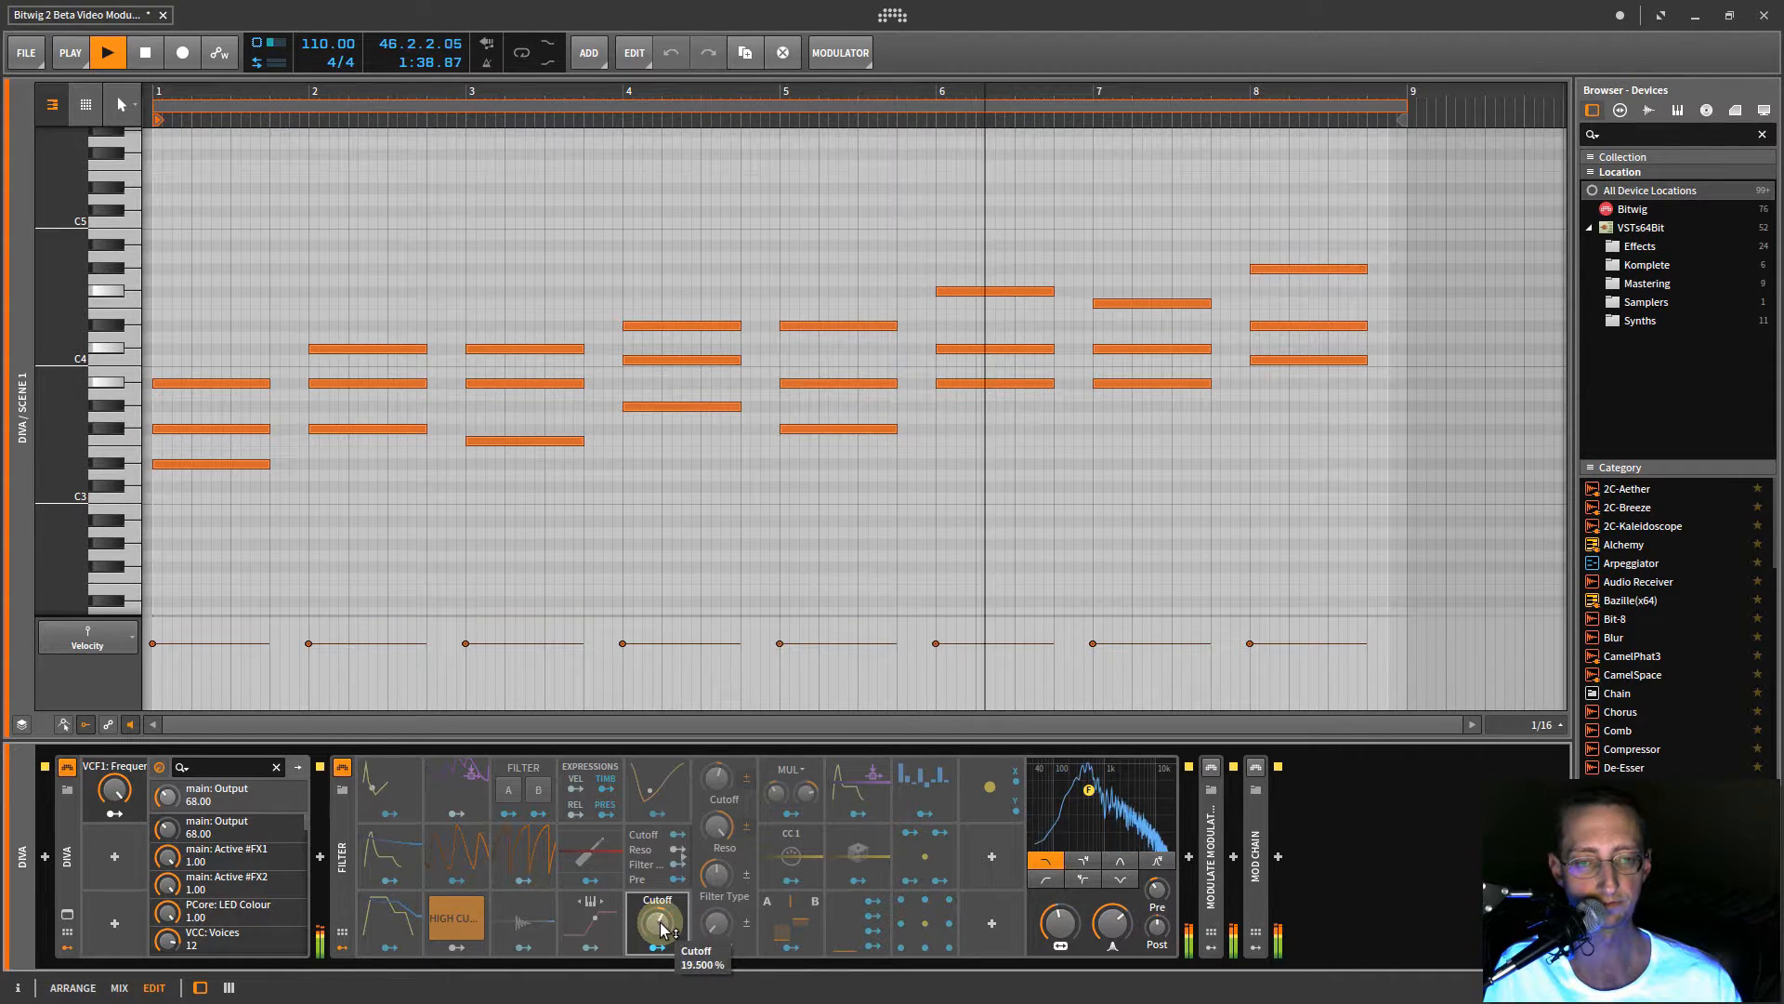
- Switch the active modulator from the Cutoff macro to the Math modulator
right_click(660, 927)
left_click(666, 939)
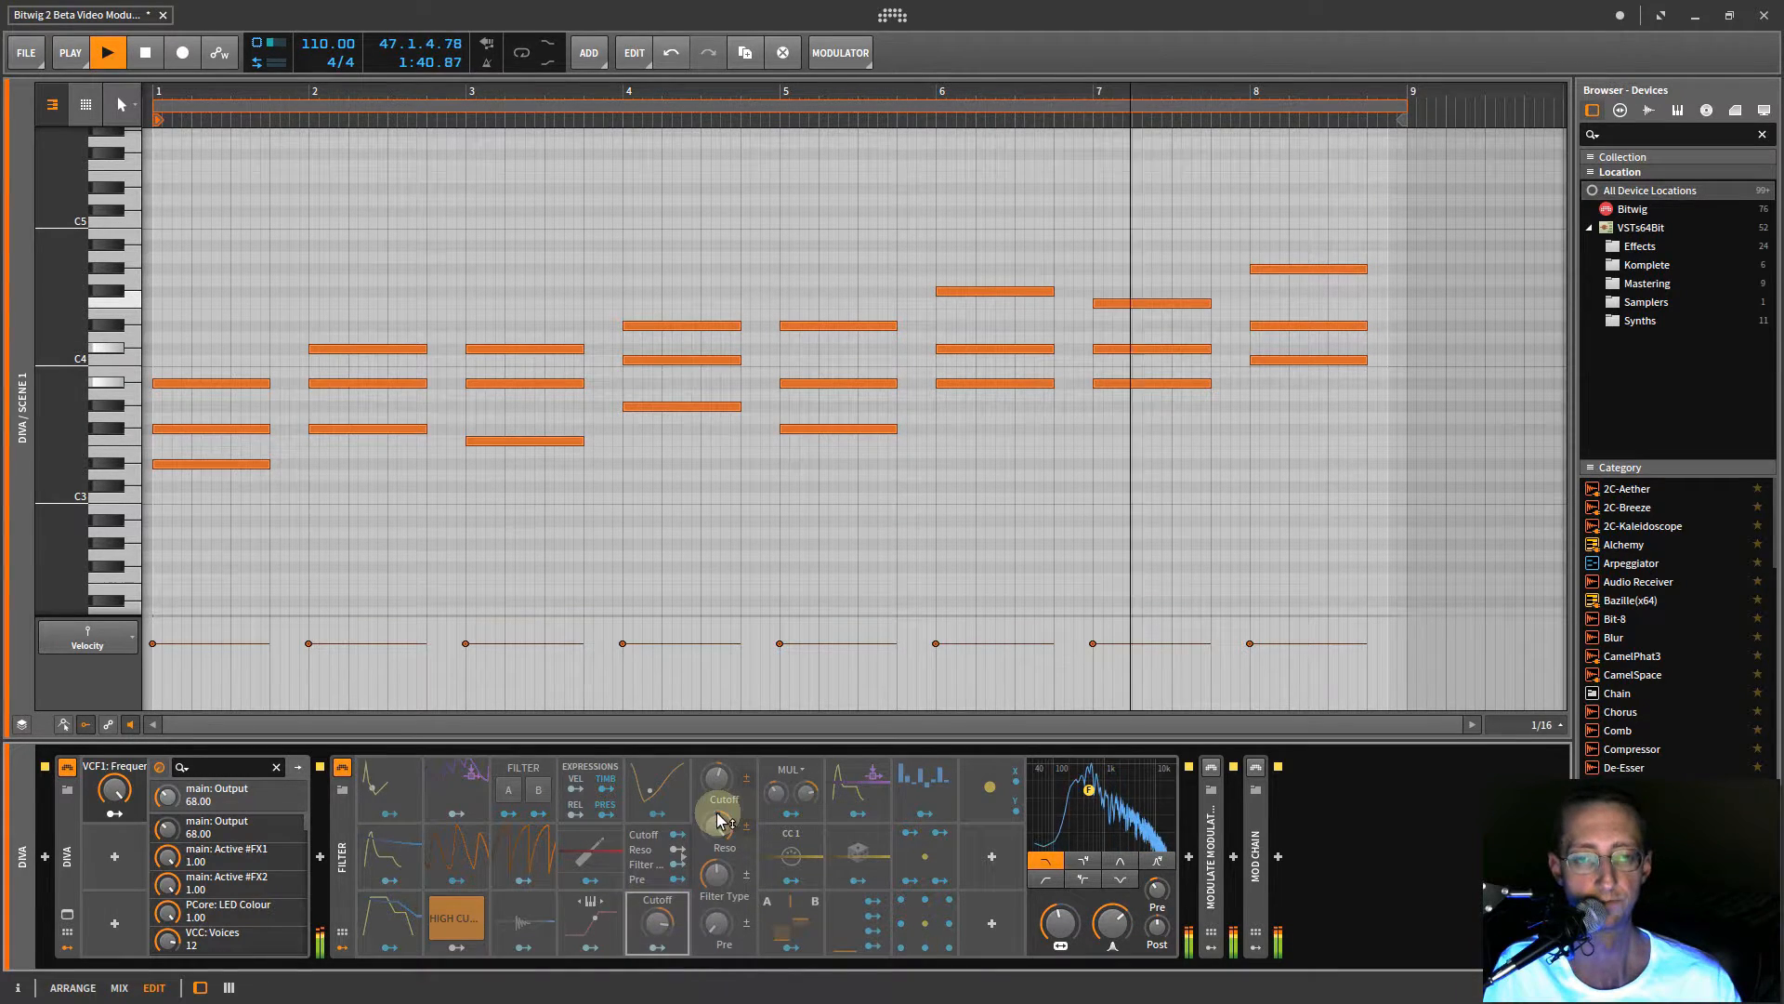
right_click(778, 785)
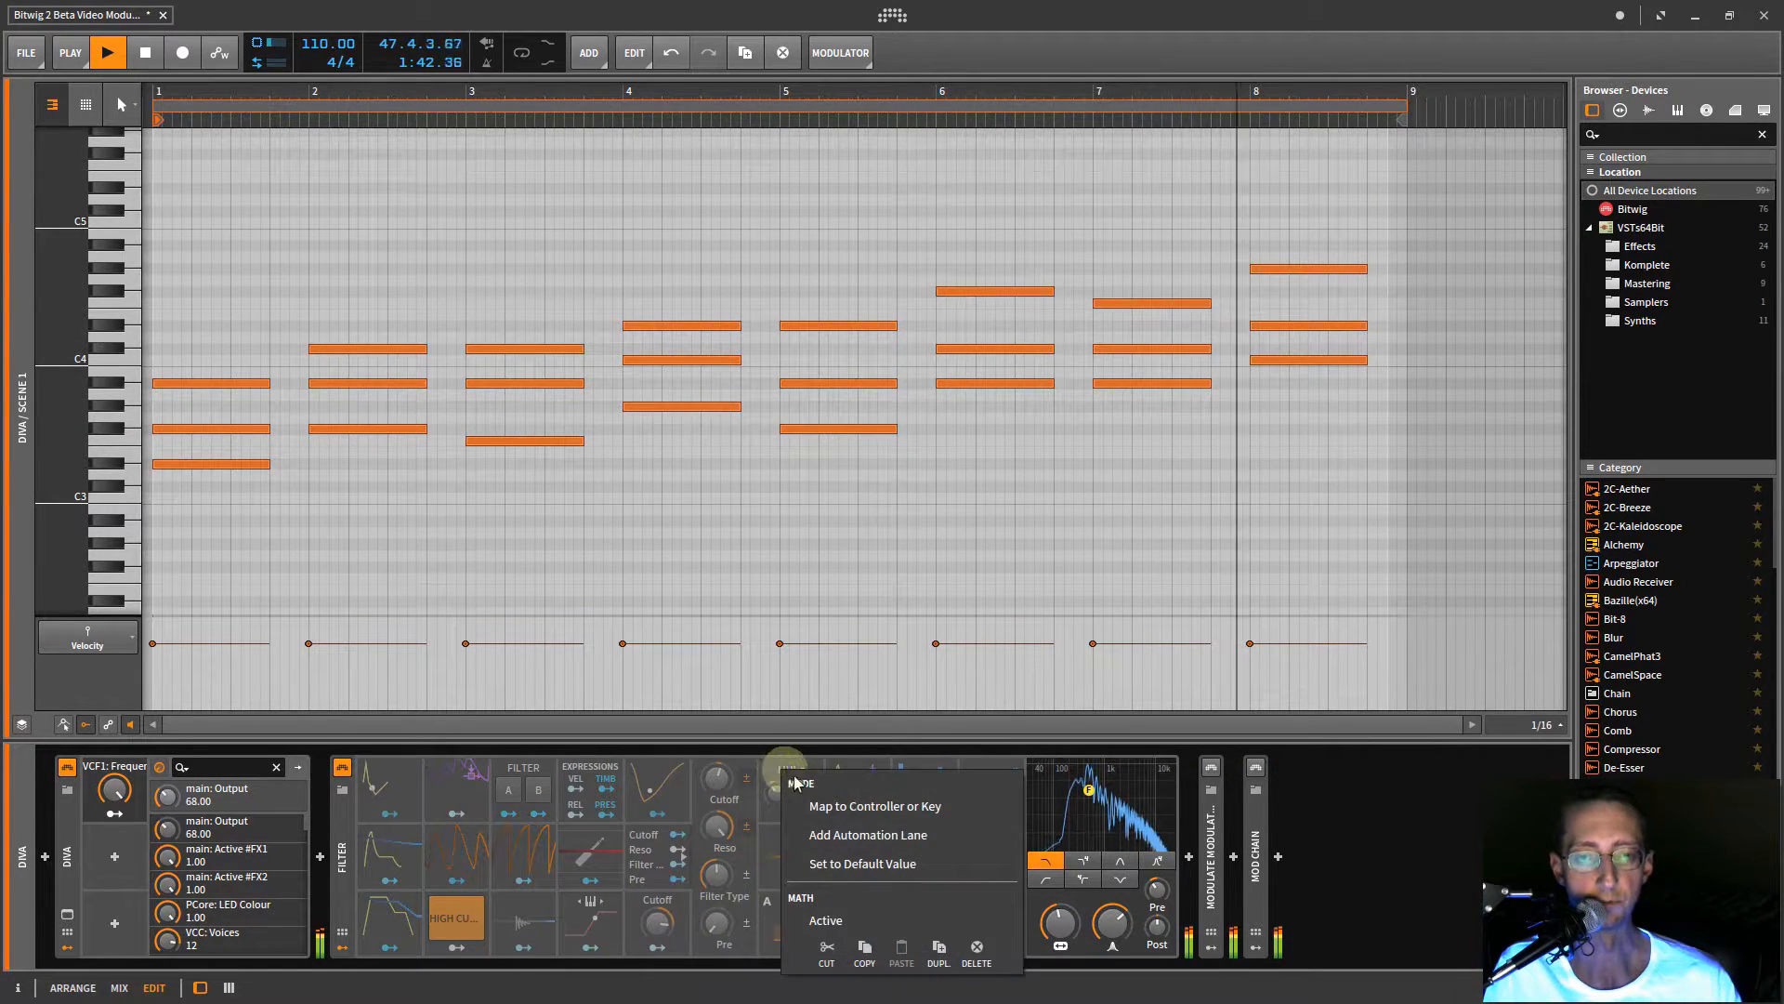
left_click(824, 921)
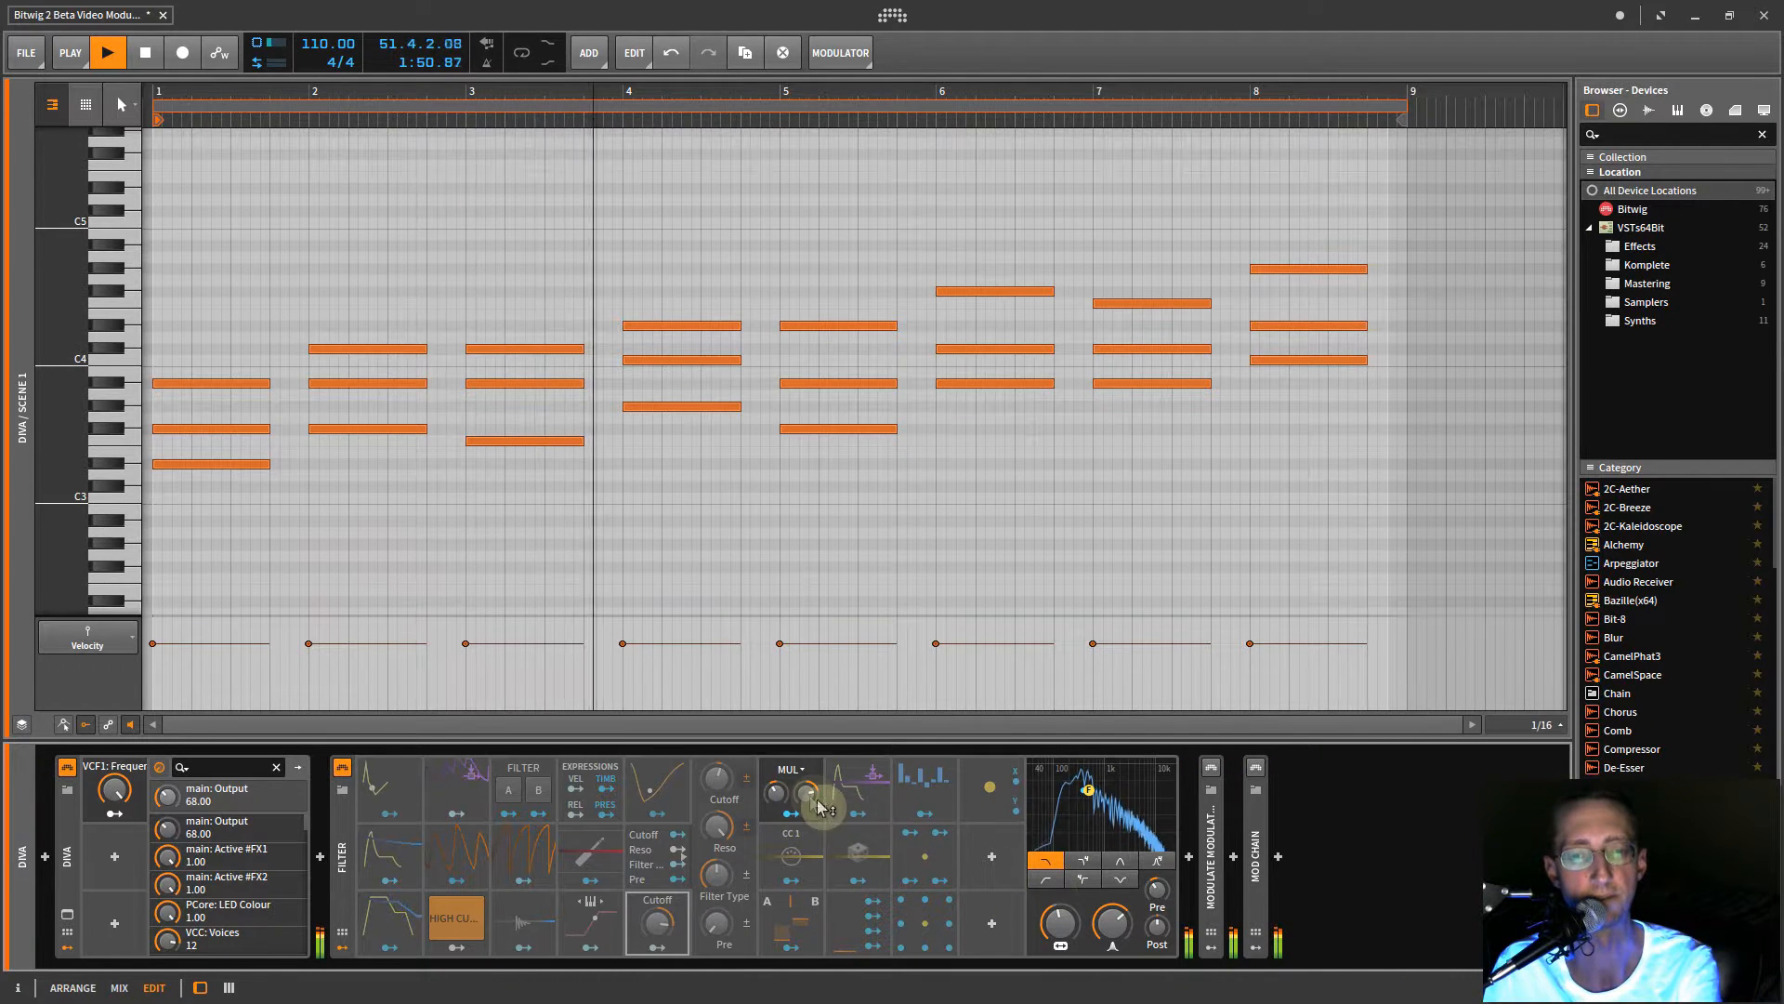
- Vary the Math modulator's A and B inputs in multiply mode to change the filter modulation
left_click_drag(806, 795, 777, 800)
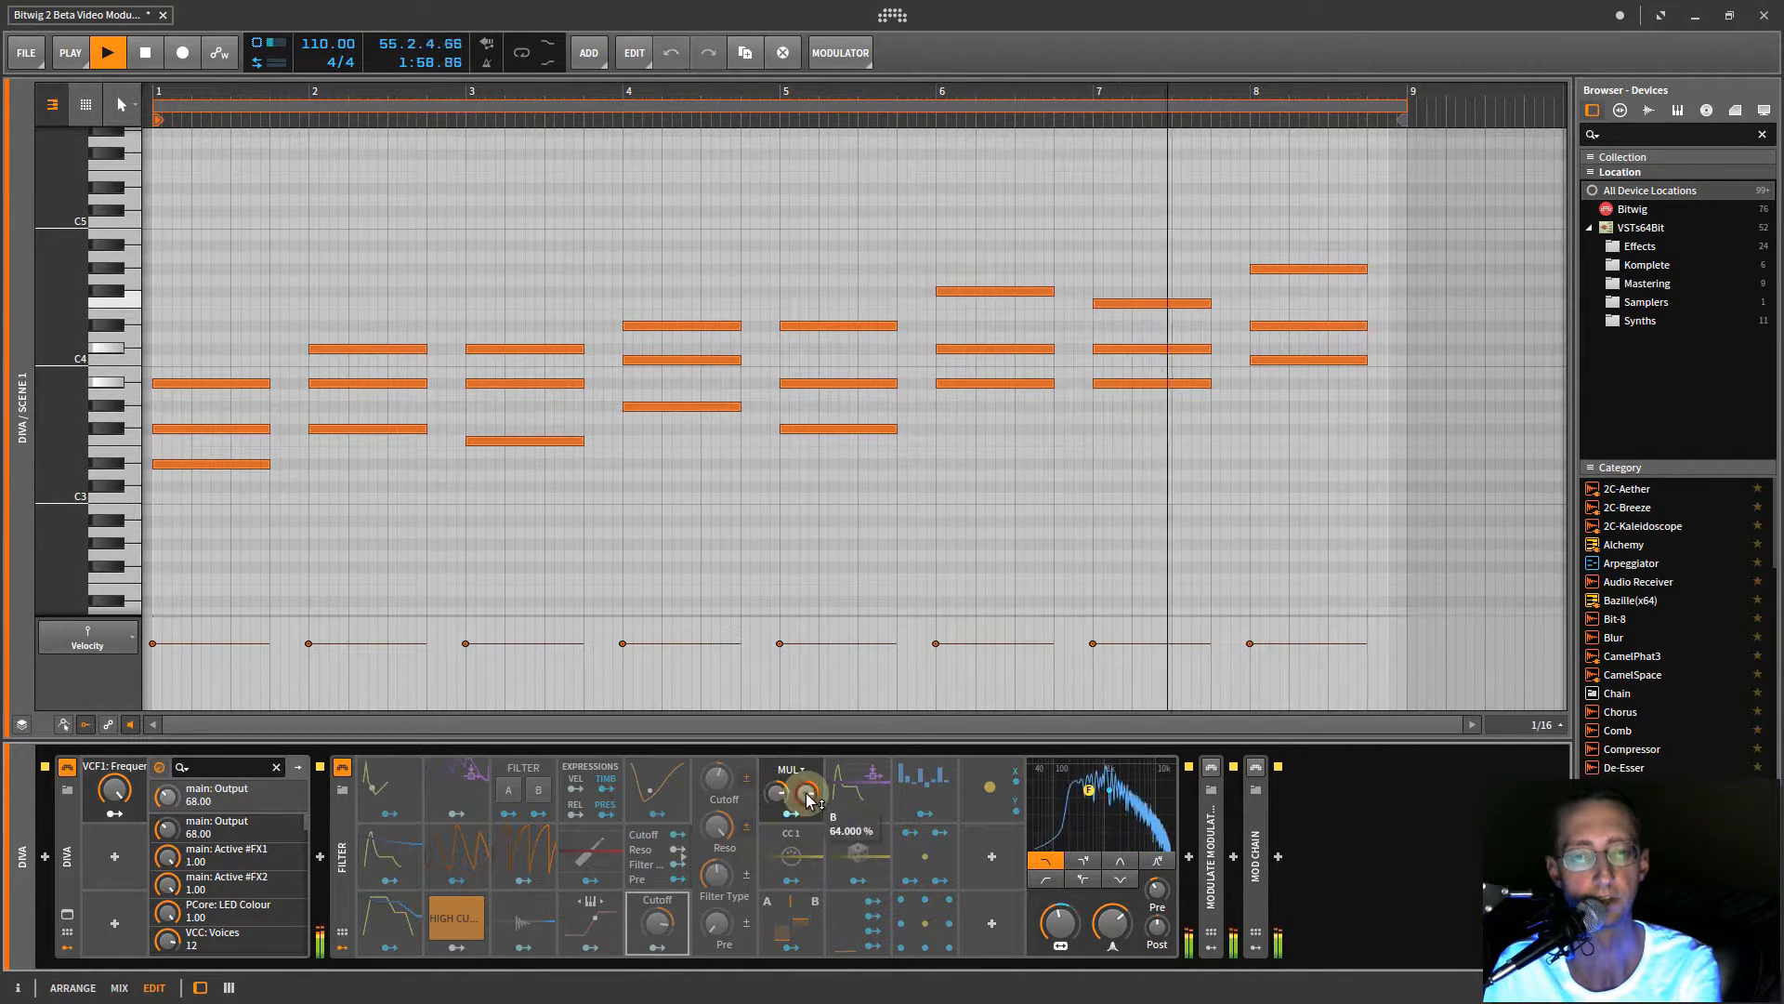
left_click_drag(806, 793, 807, 793)
left_click_drag(779, 793, 783, 801)
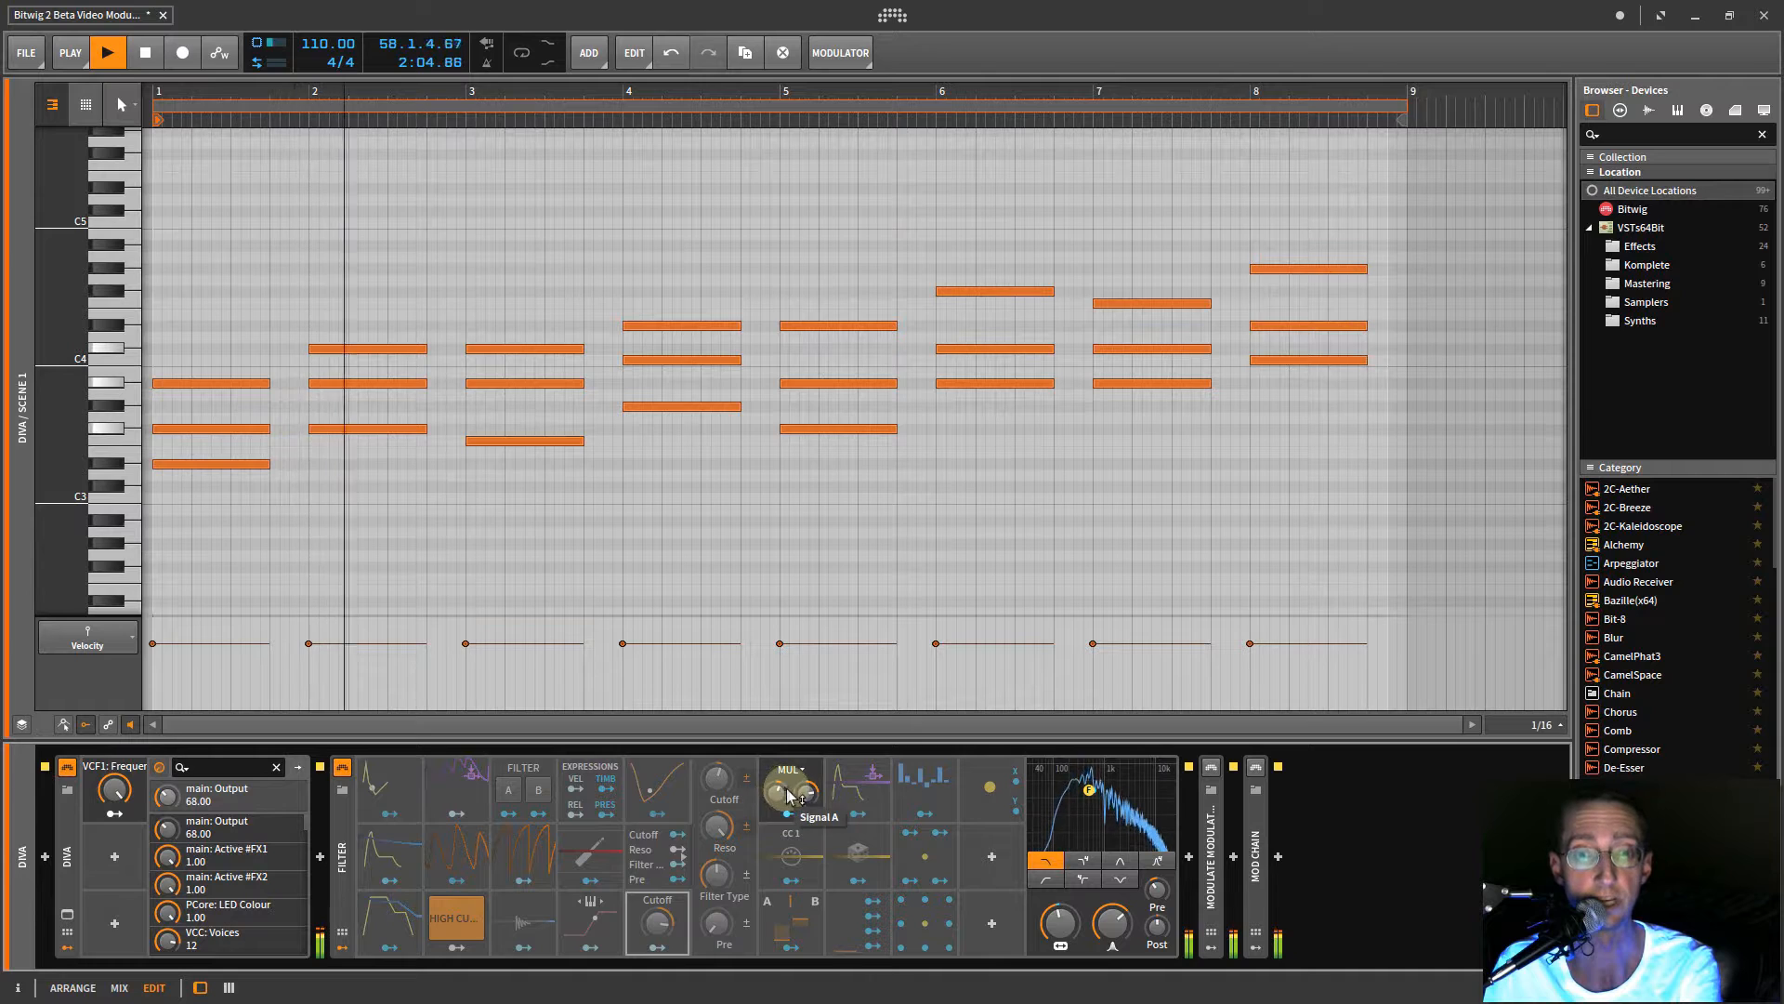
mouse_move(806, 798)
left_mouse_down()
mouse_move(779, 801)
mouse_move(807, 801)
left_mouse_up()
- Step the Math modulator through other operations, ending on MIN, and vary its A input
left_click(793, 770)
left_click(793, 804)
left_click(793, 773)
left_click(792, 819)
left_click(790, 770)
left_click(782, 804)
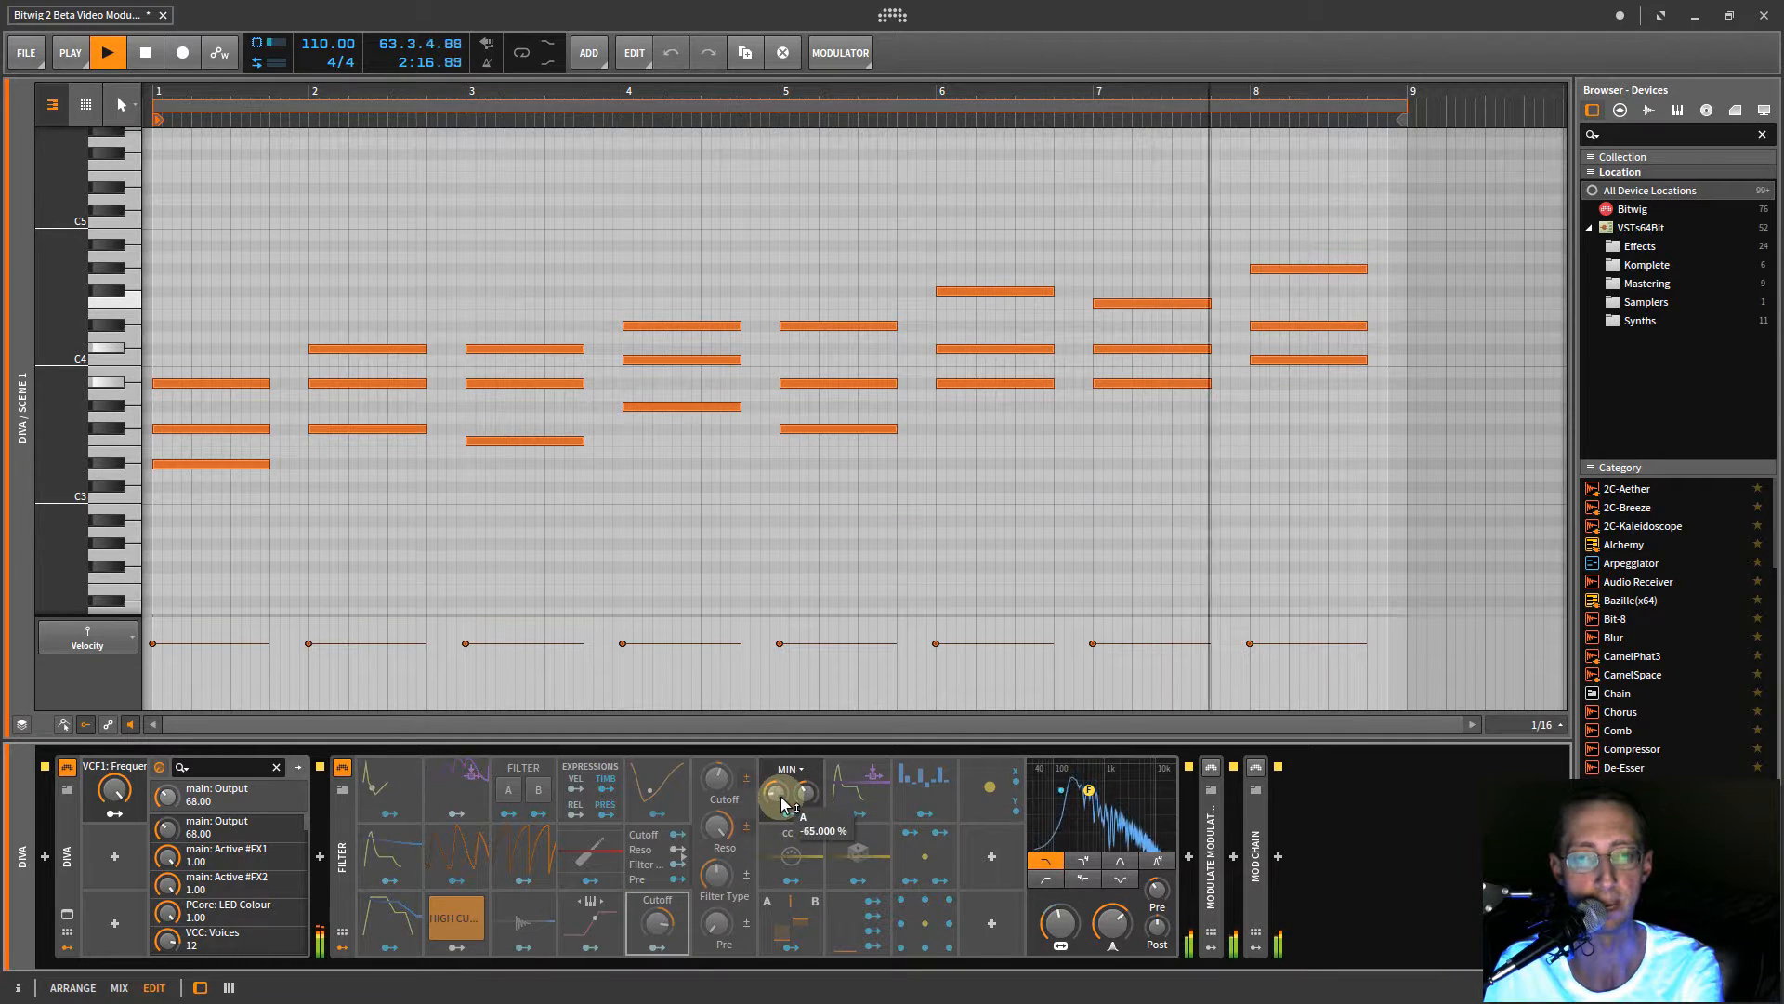
mouse_move(781, 805)
left_mouse_down()
mouse_move(807, 797)
mouse_move(777, 795)
left_mouse_up()
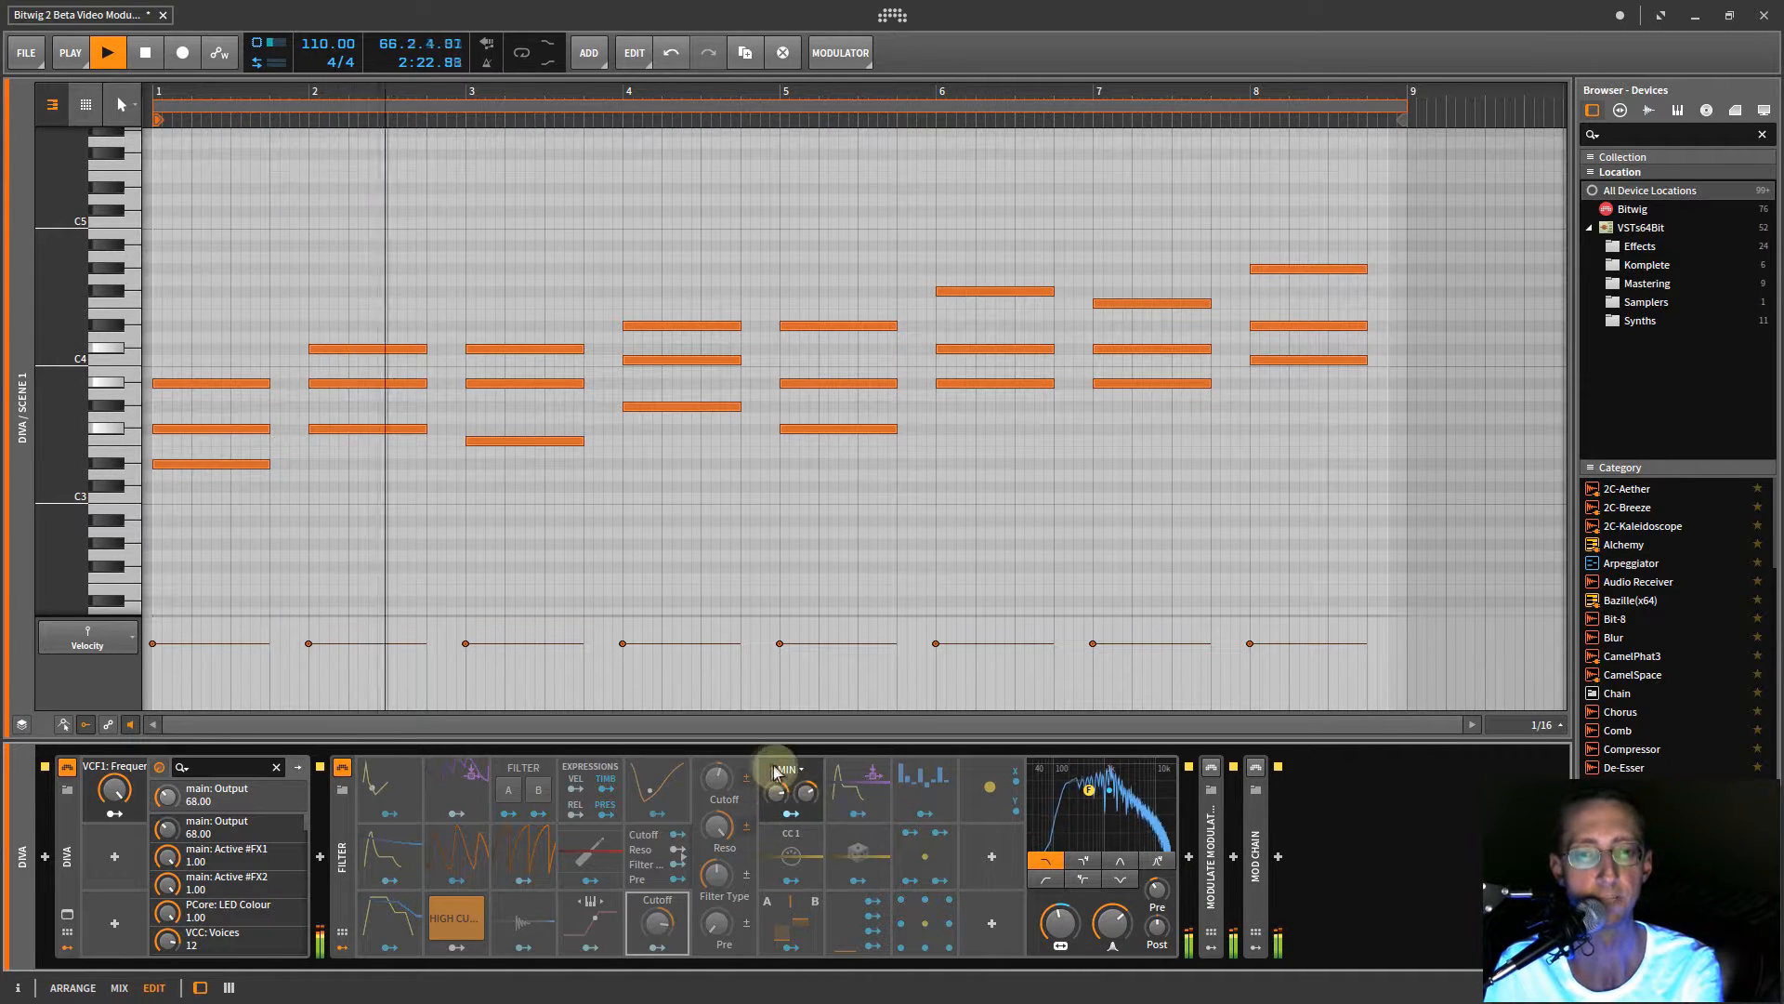
- Activate the MIDI modulator and open its channel and message settings
right_click(789, 847)
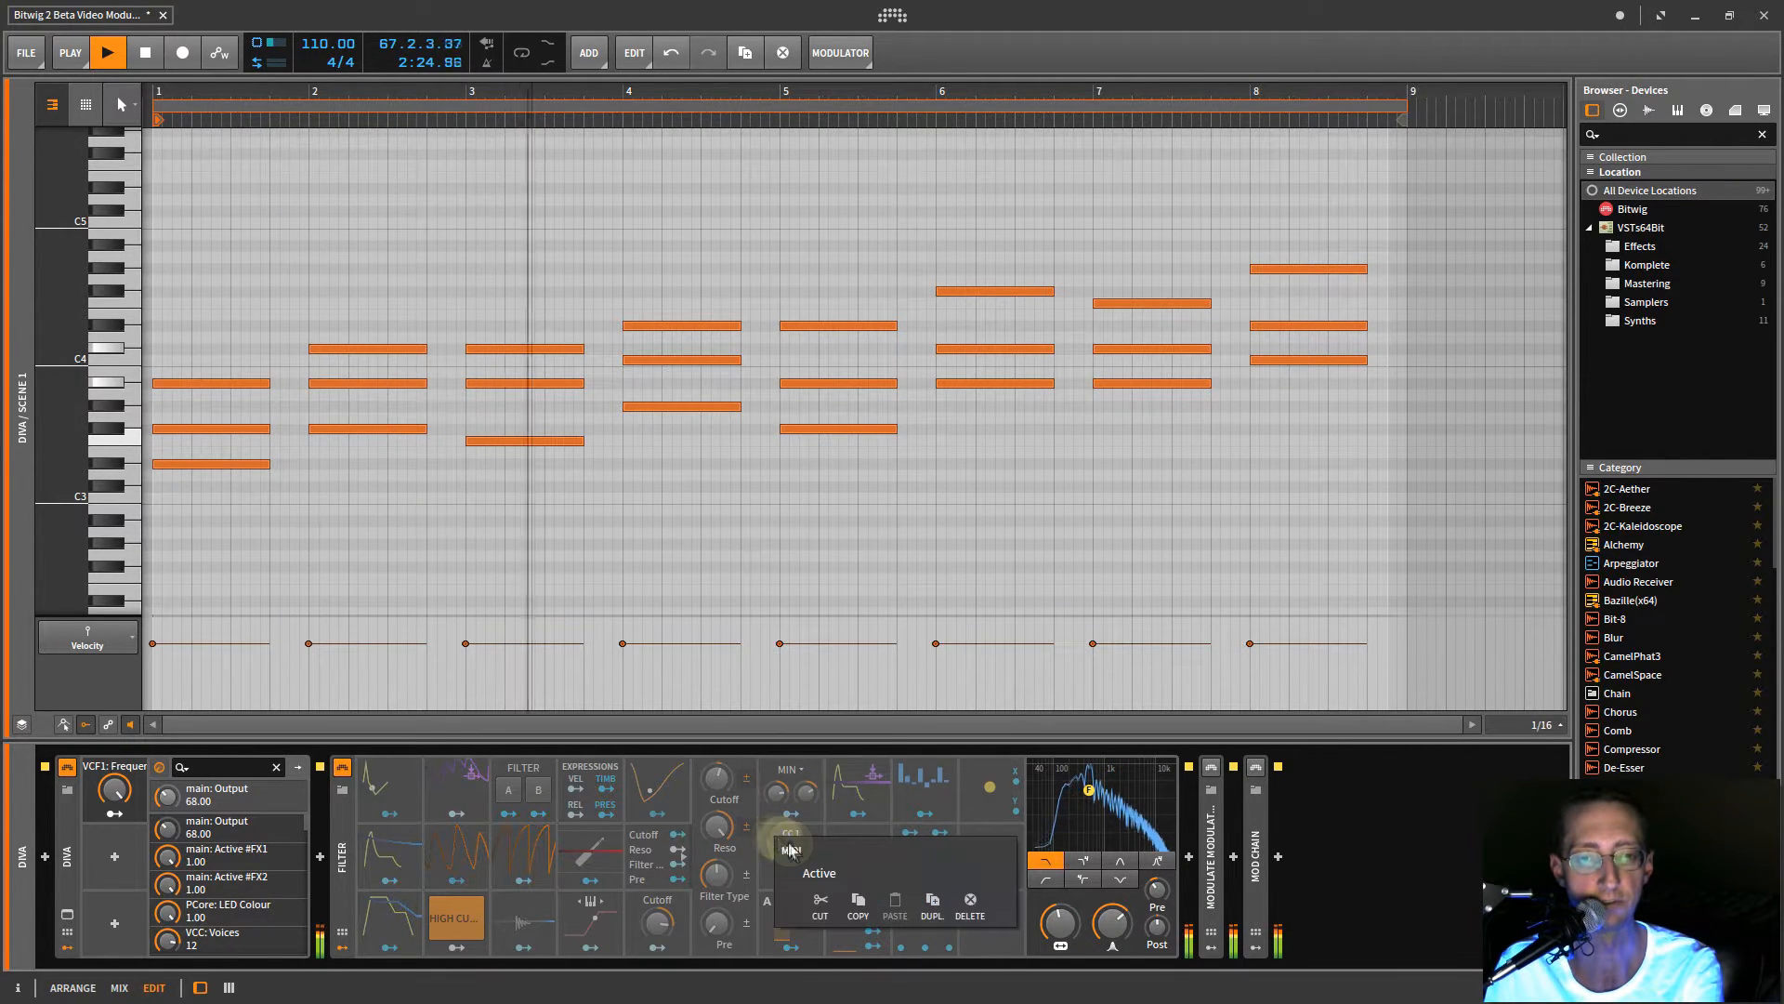
left_click(806, 869)
left_click(817, 863)
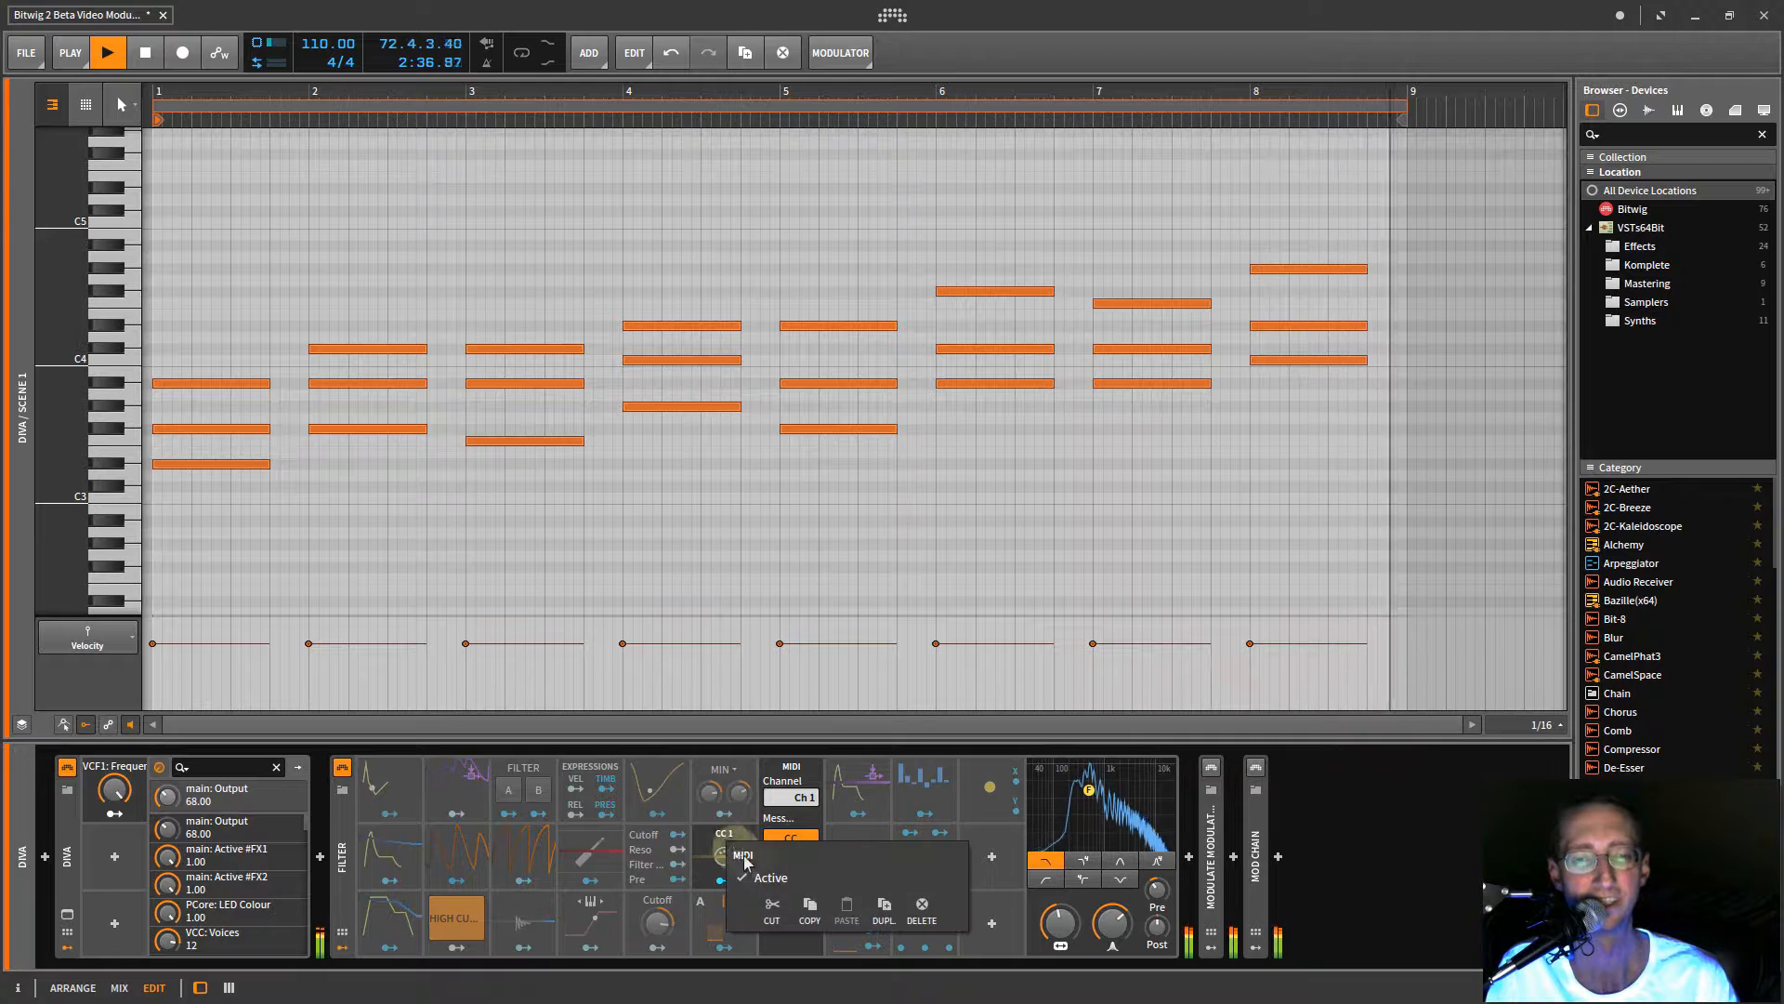
- Activate the Mix modulator and sweep its blend back and forth between the A and B inputs, ending on B
right_click(718, 918)
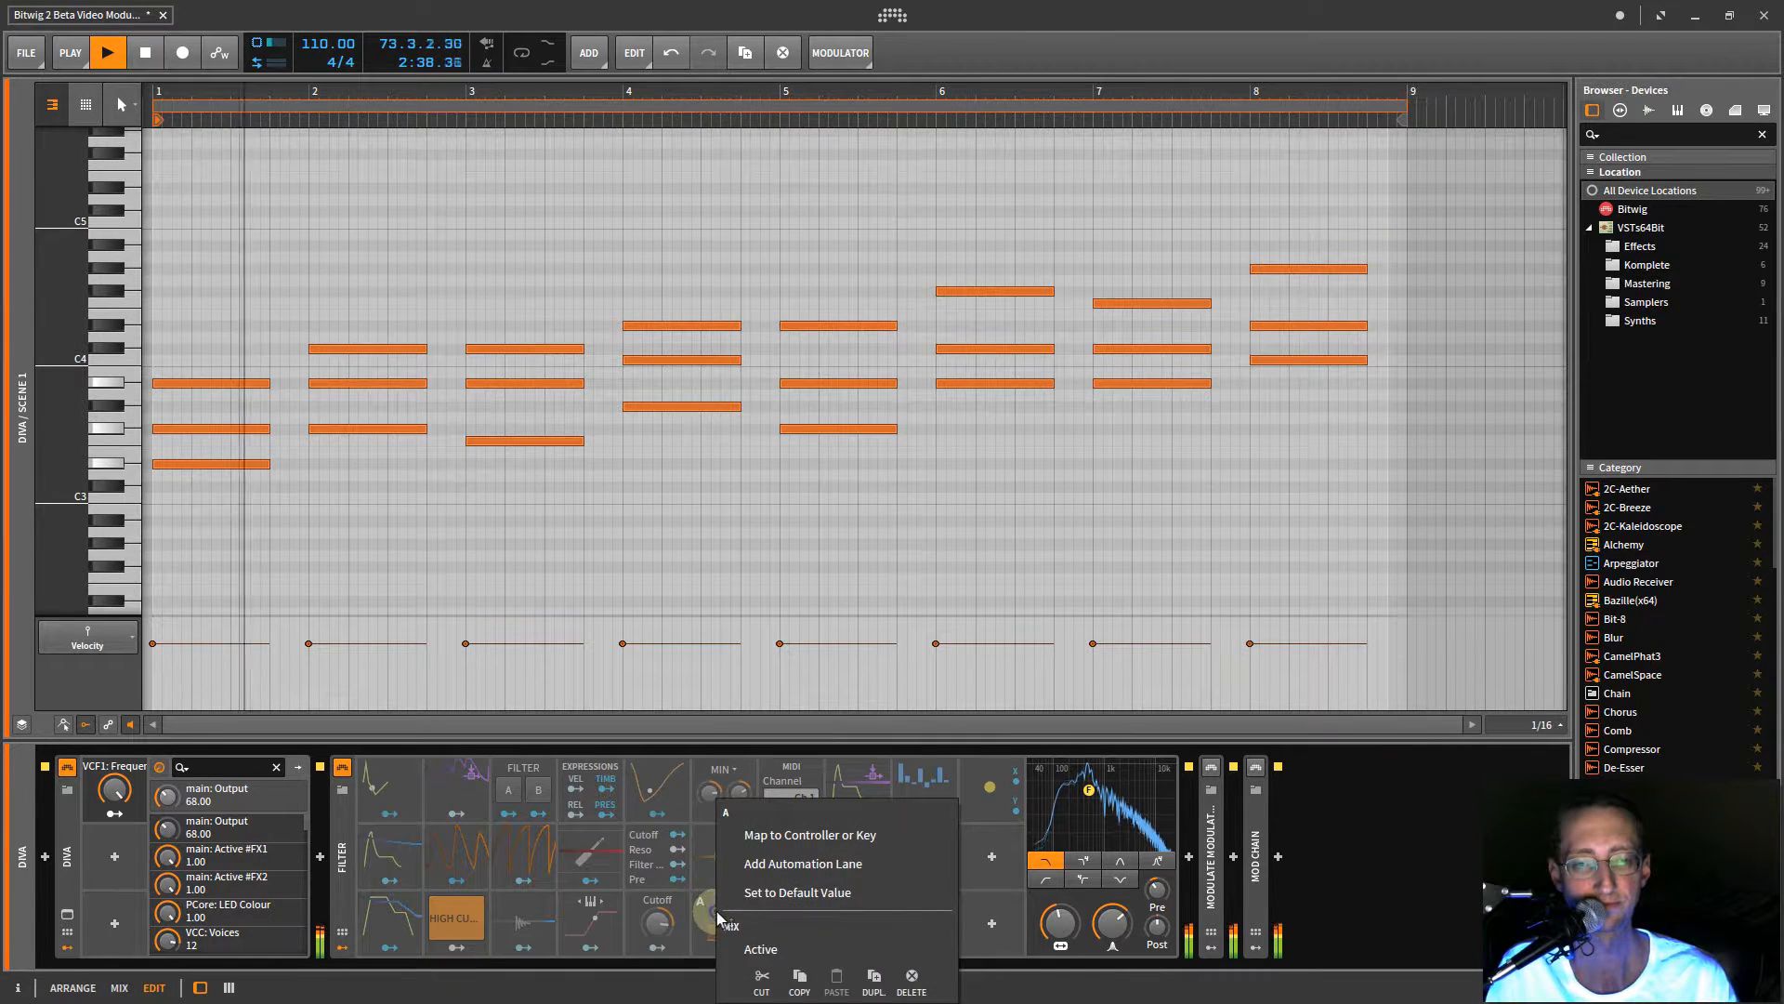
left_click(758, 949)
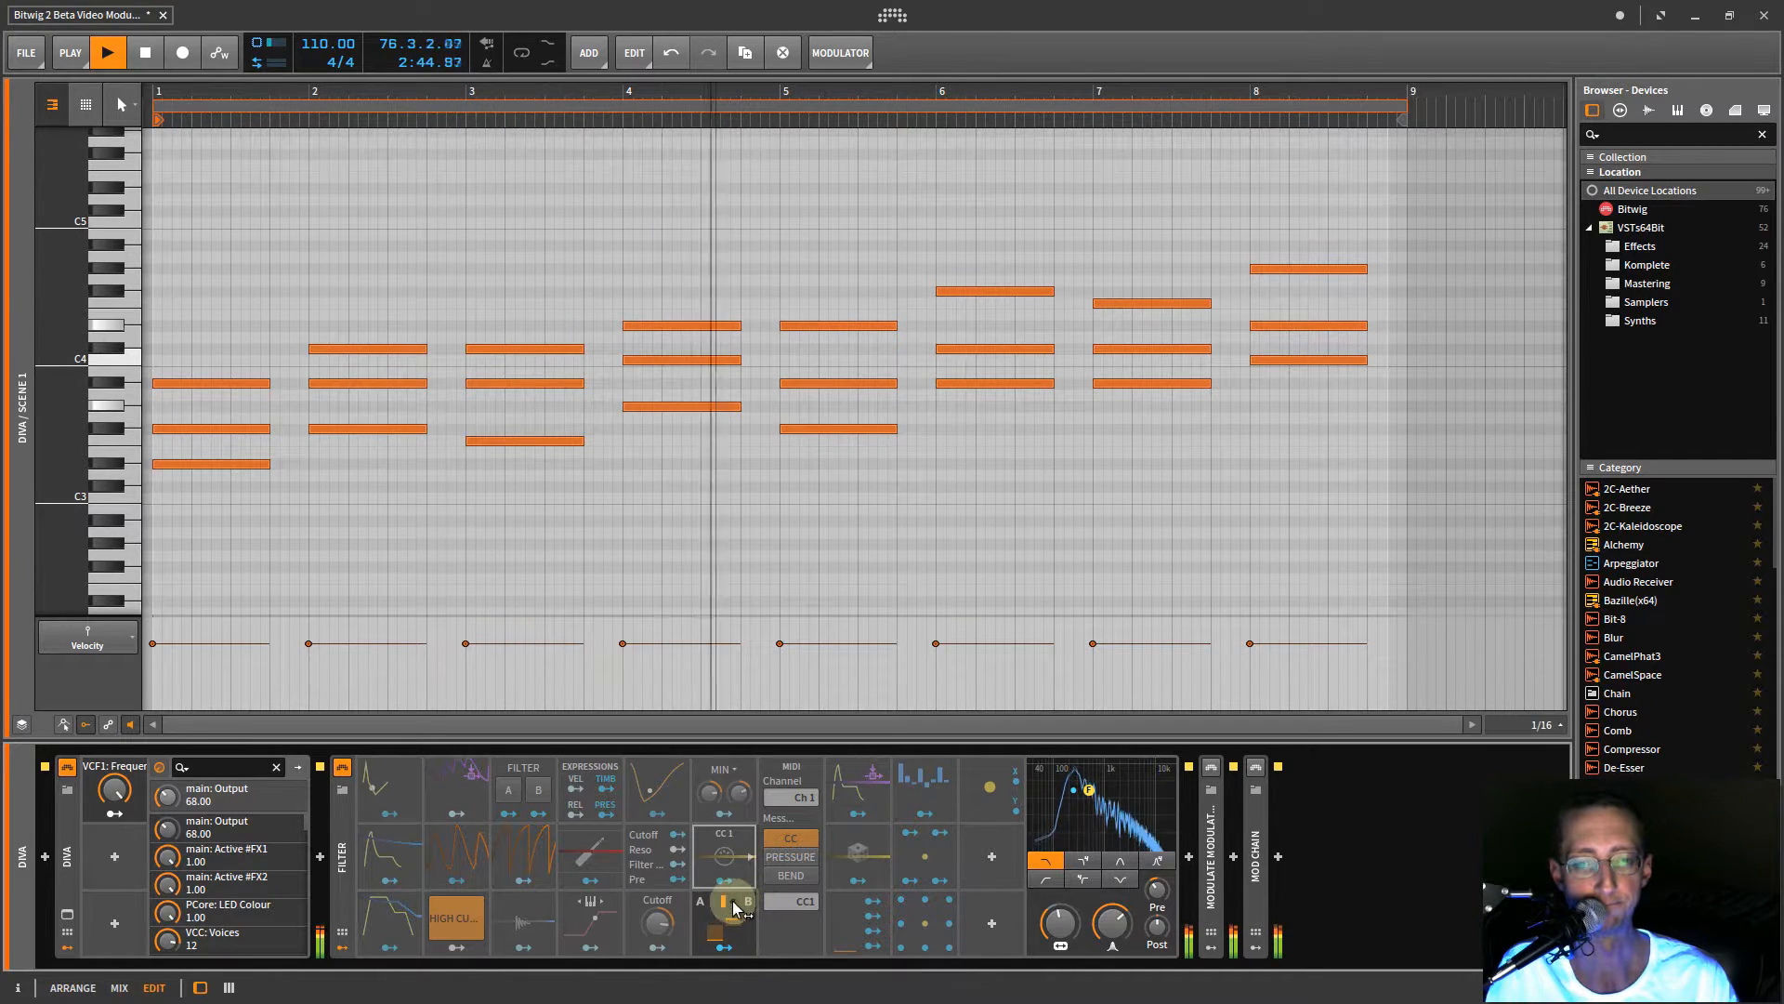
left_click_drag(727, 901, 728, 908)
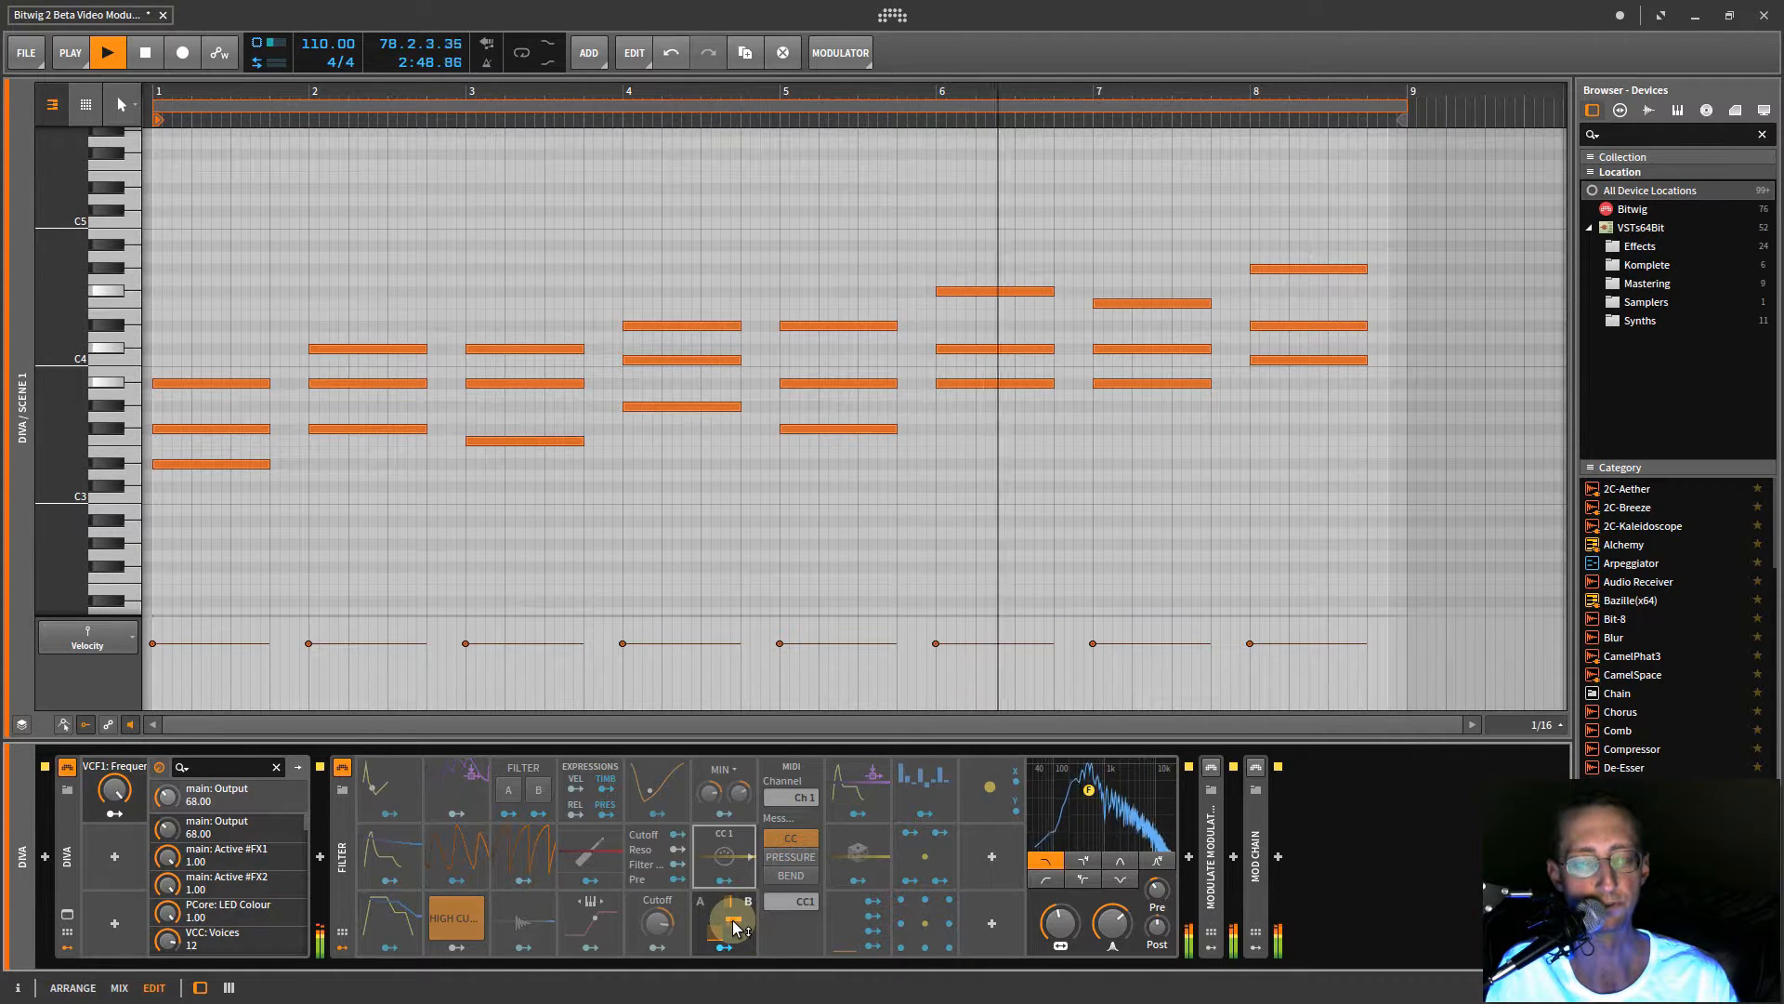
left_click_drag(731, 902, 733, 902)
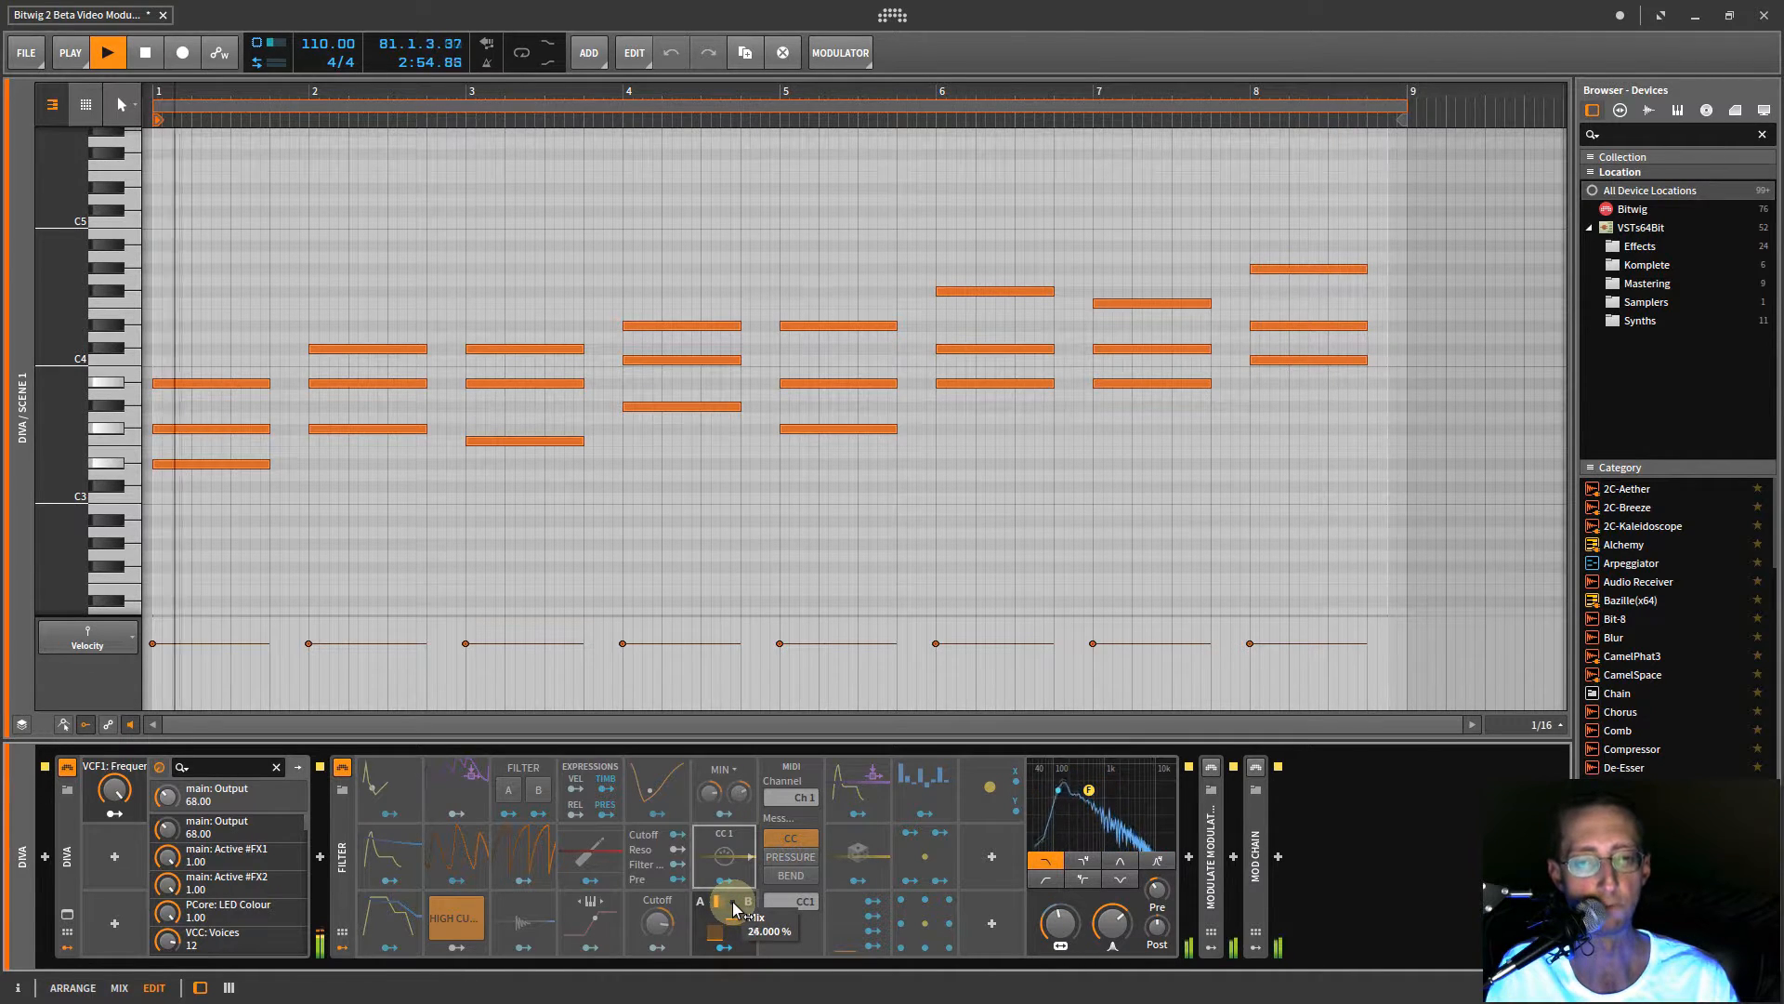
left_click_drag(734, 908, 734, 908)
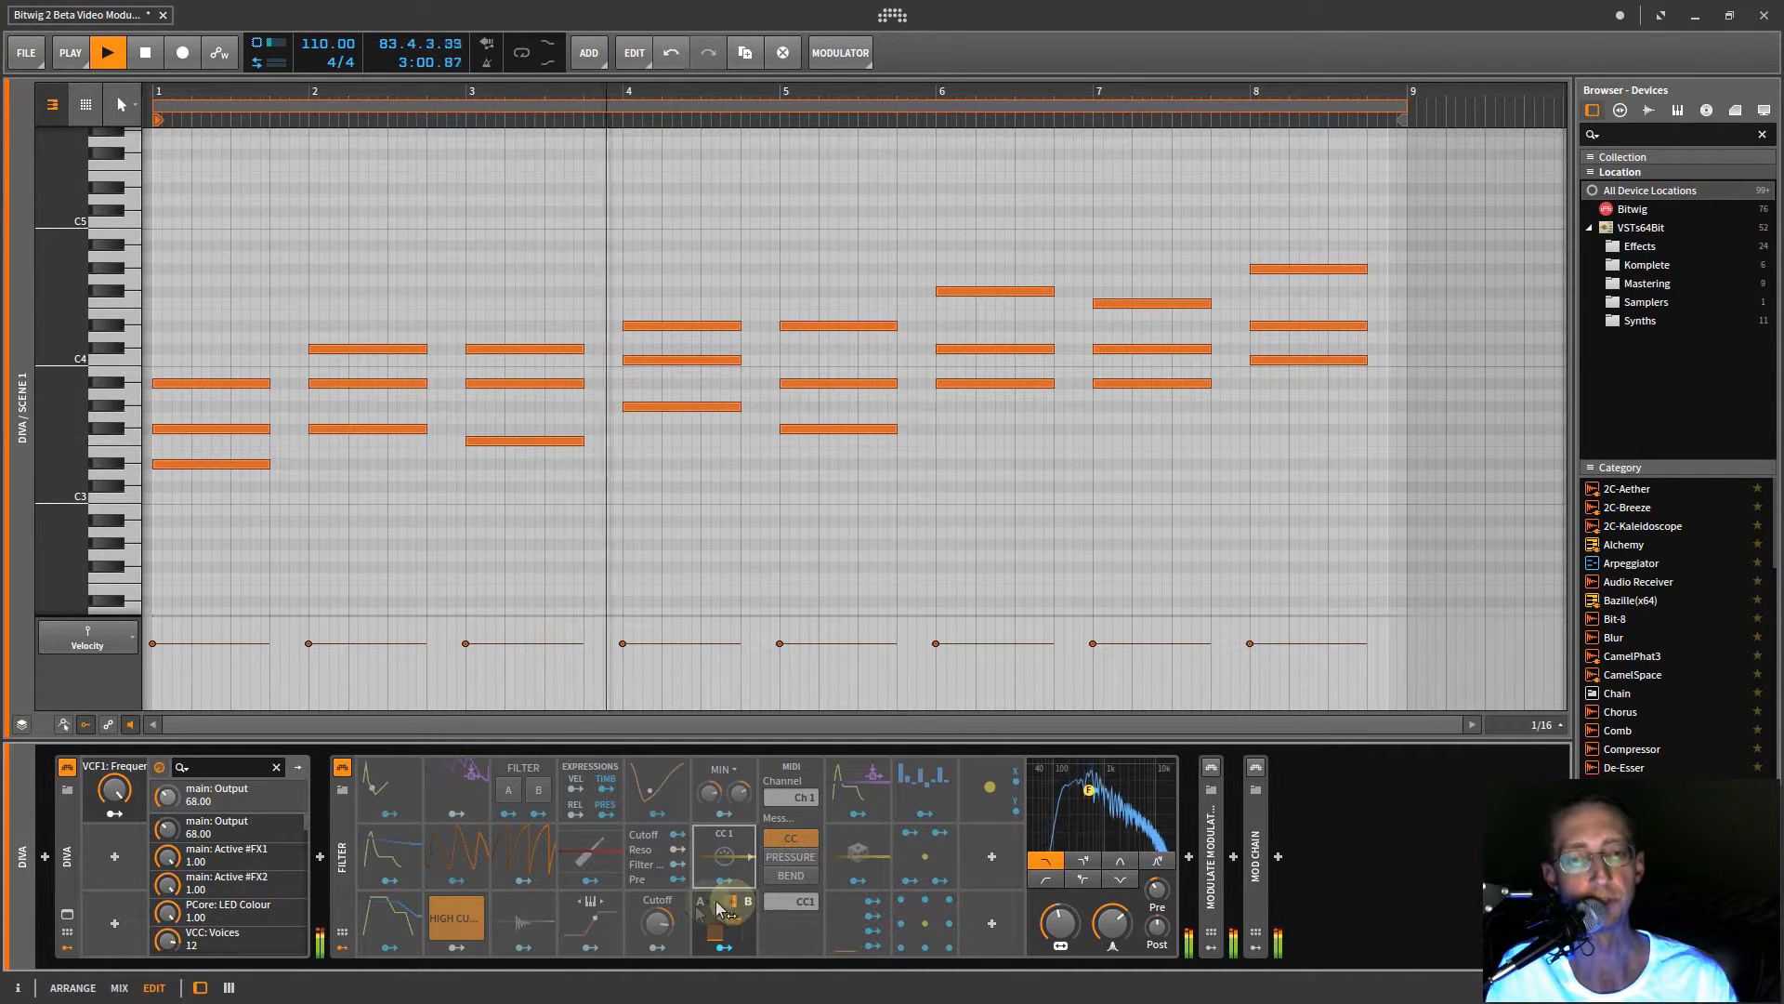
left_click_drag(737, 904, 736, 903)
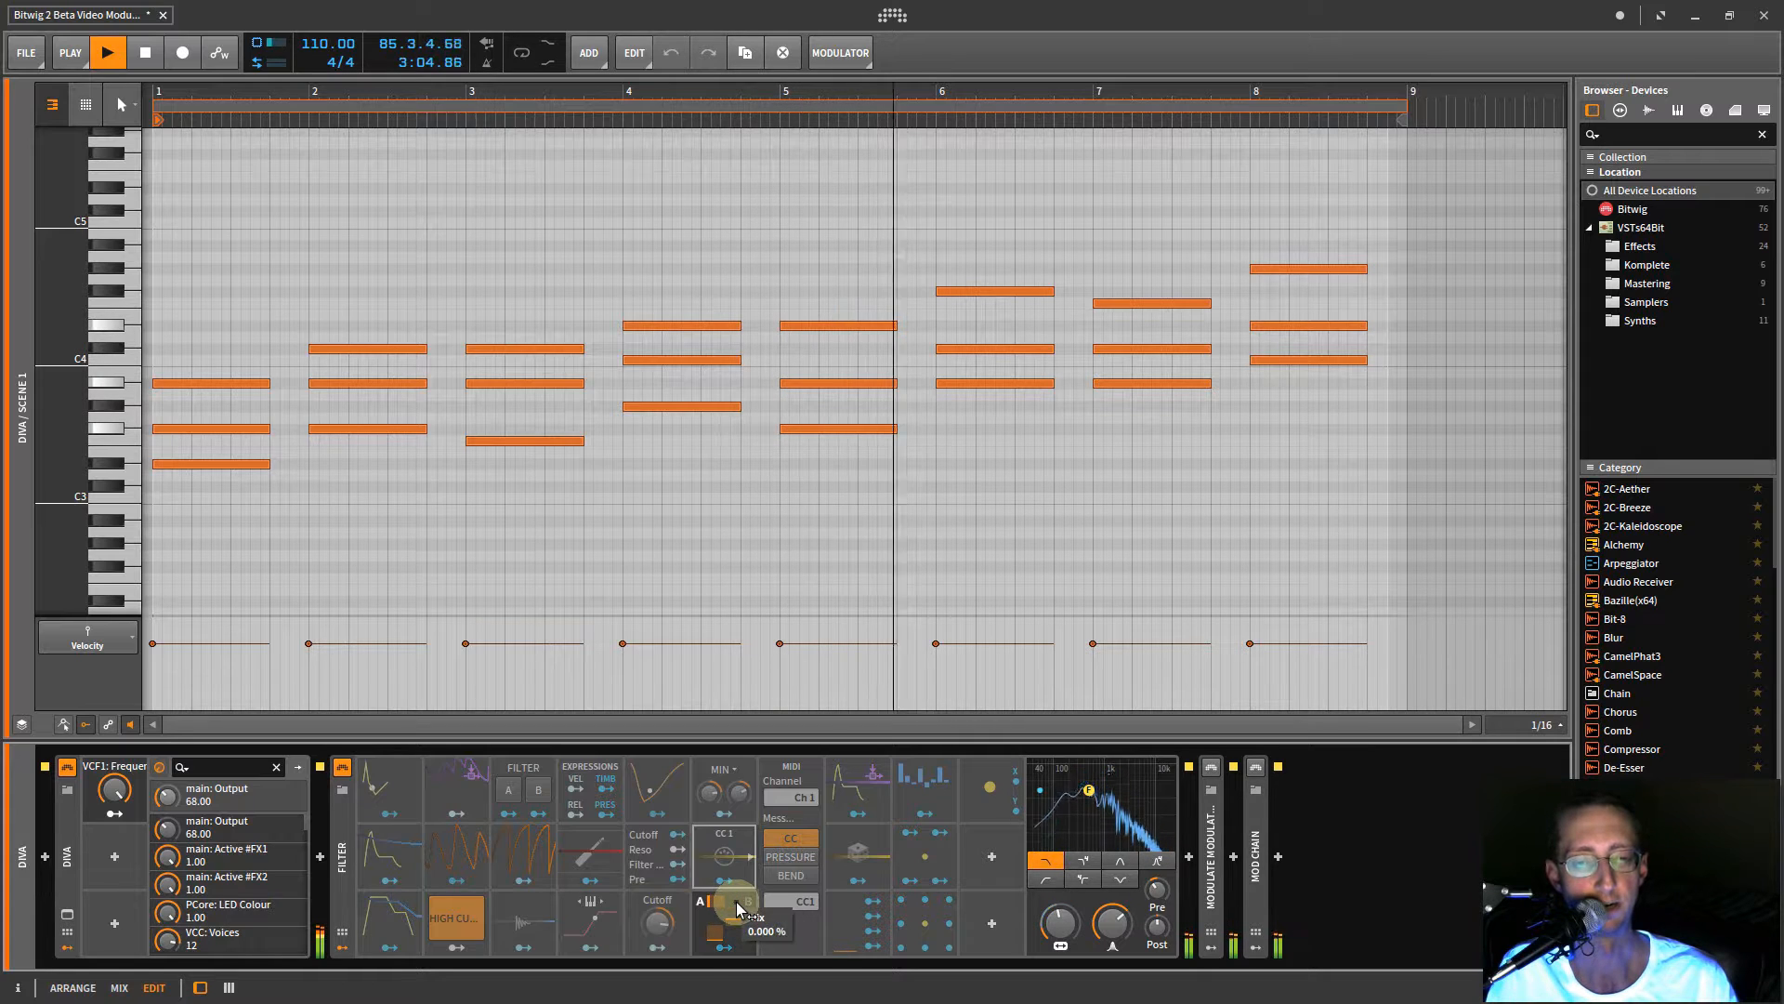
left_click_drag(739, 909, 759, 945)
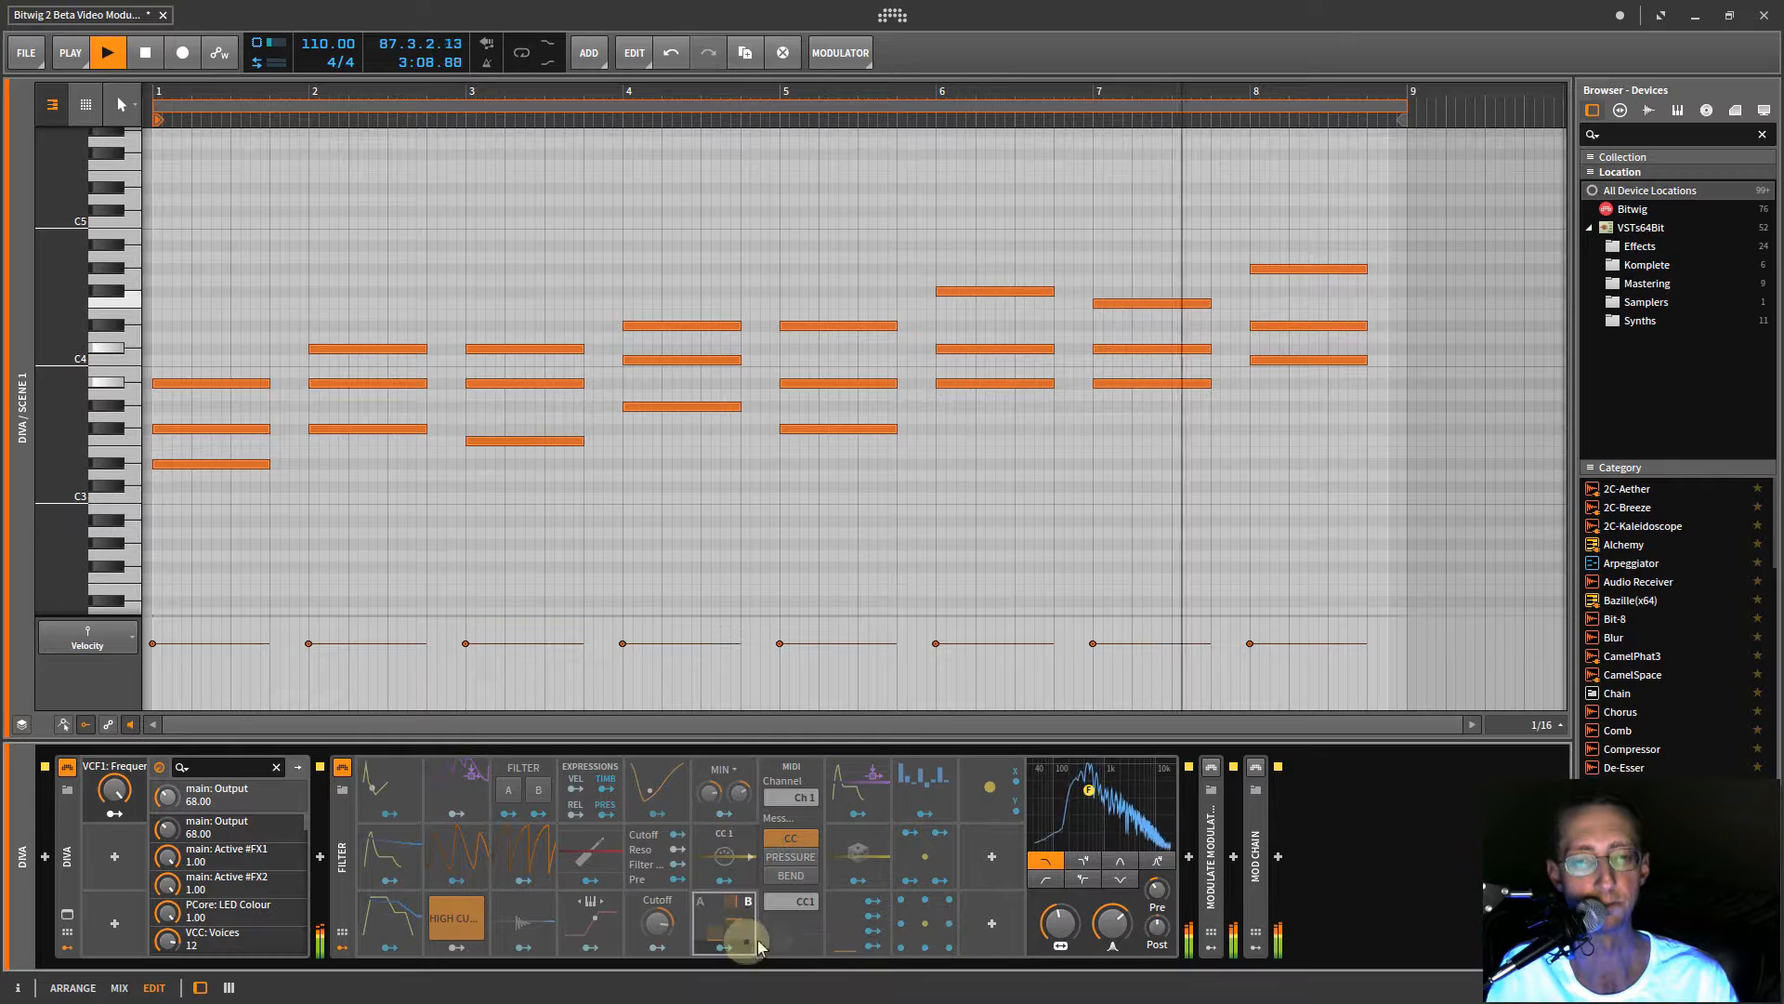
- Activate the Note Sidechain modulator, open its settings and switch to the mixer view showing the Polysynth source track
right_click(859, 788)
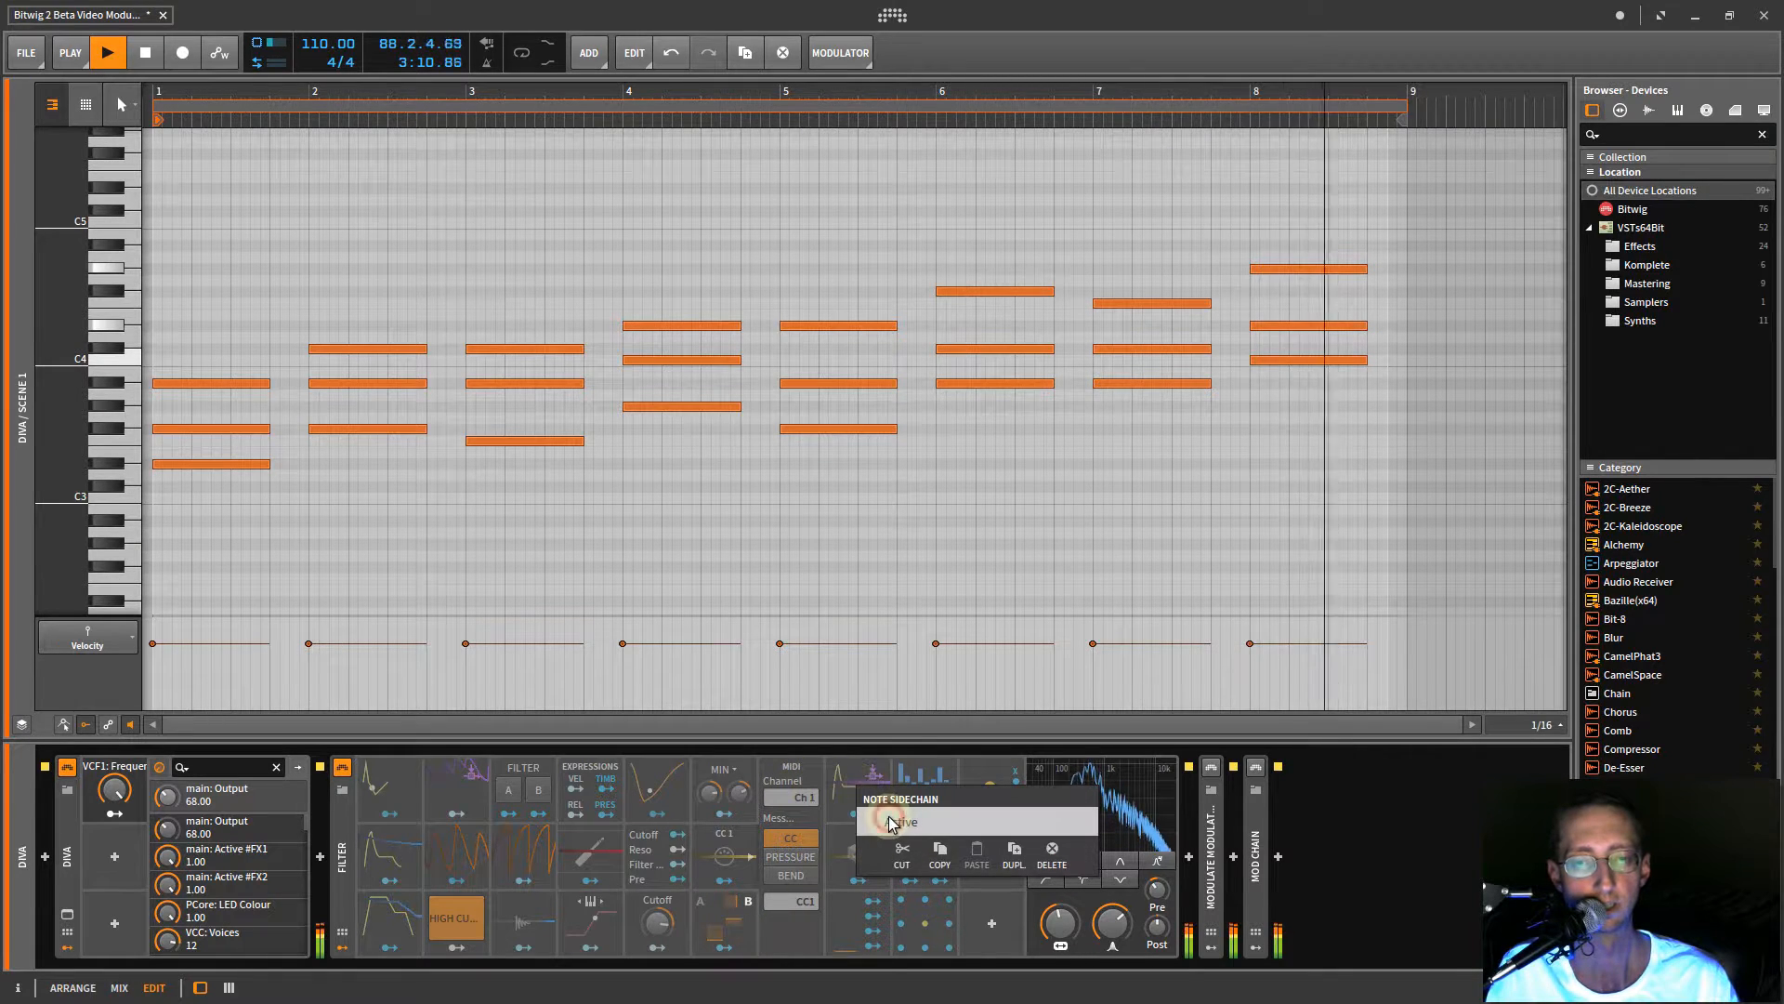
left_click(889, 822)
left_click(884, 791)
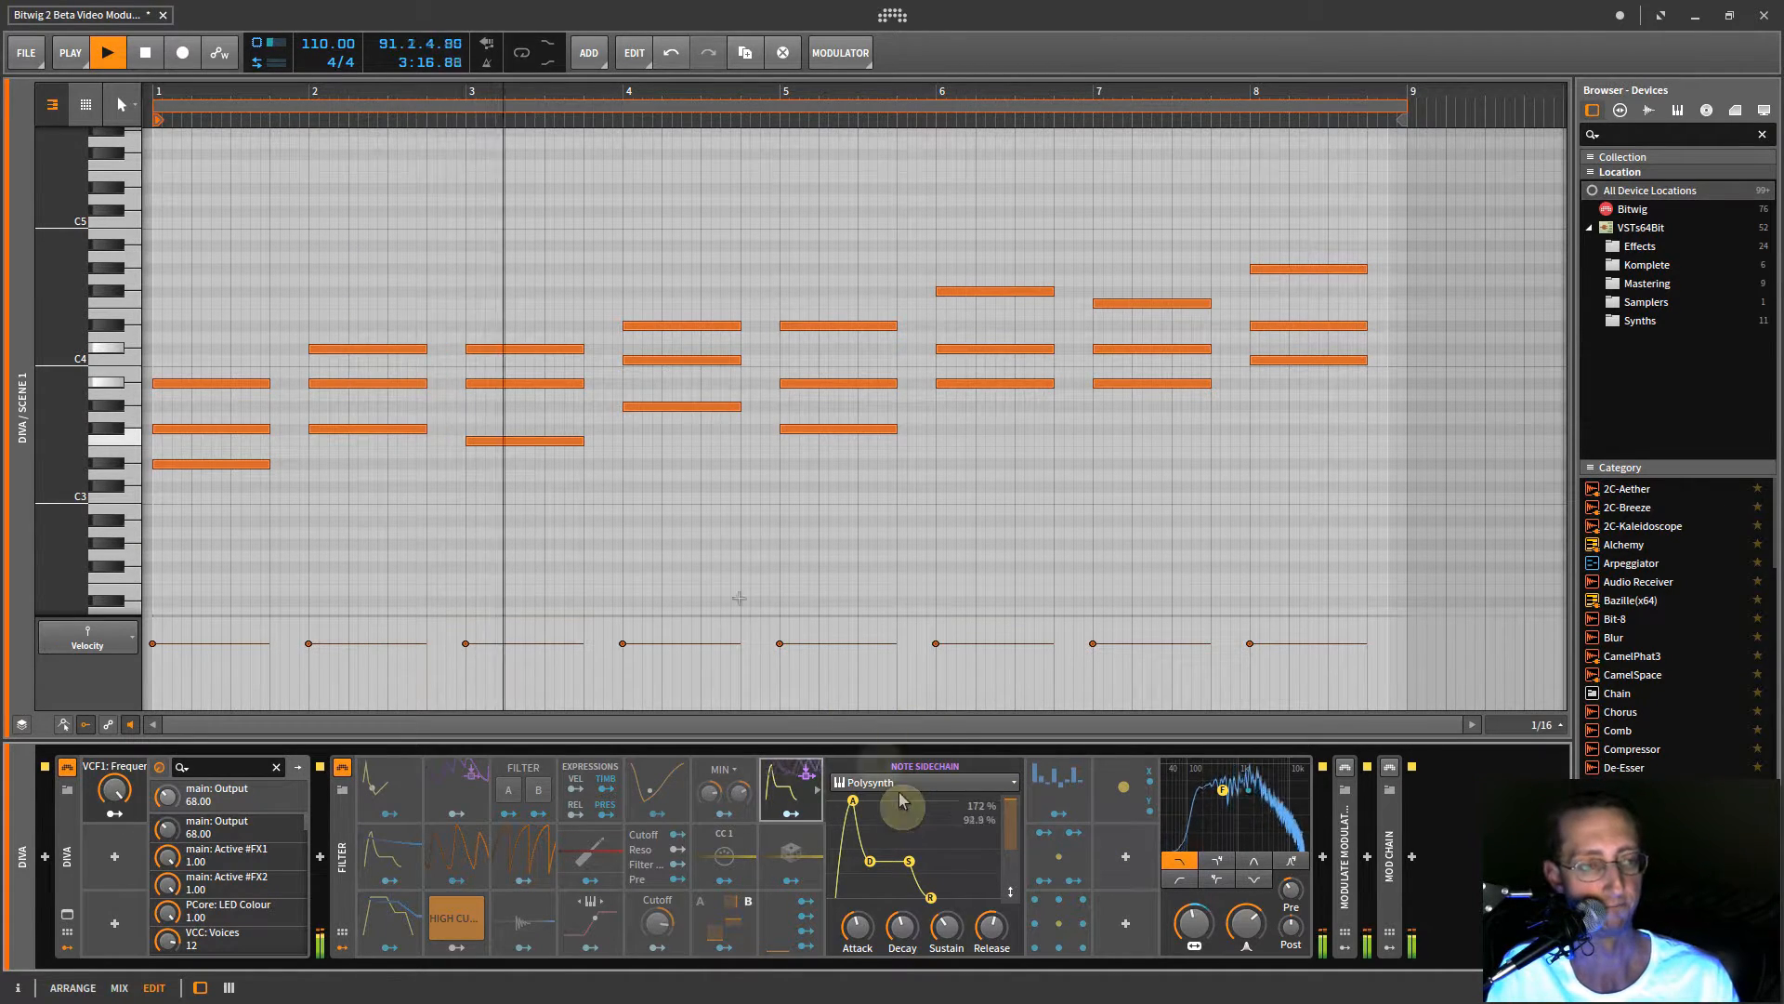
key("alt+2")
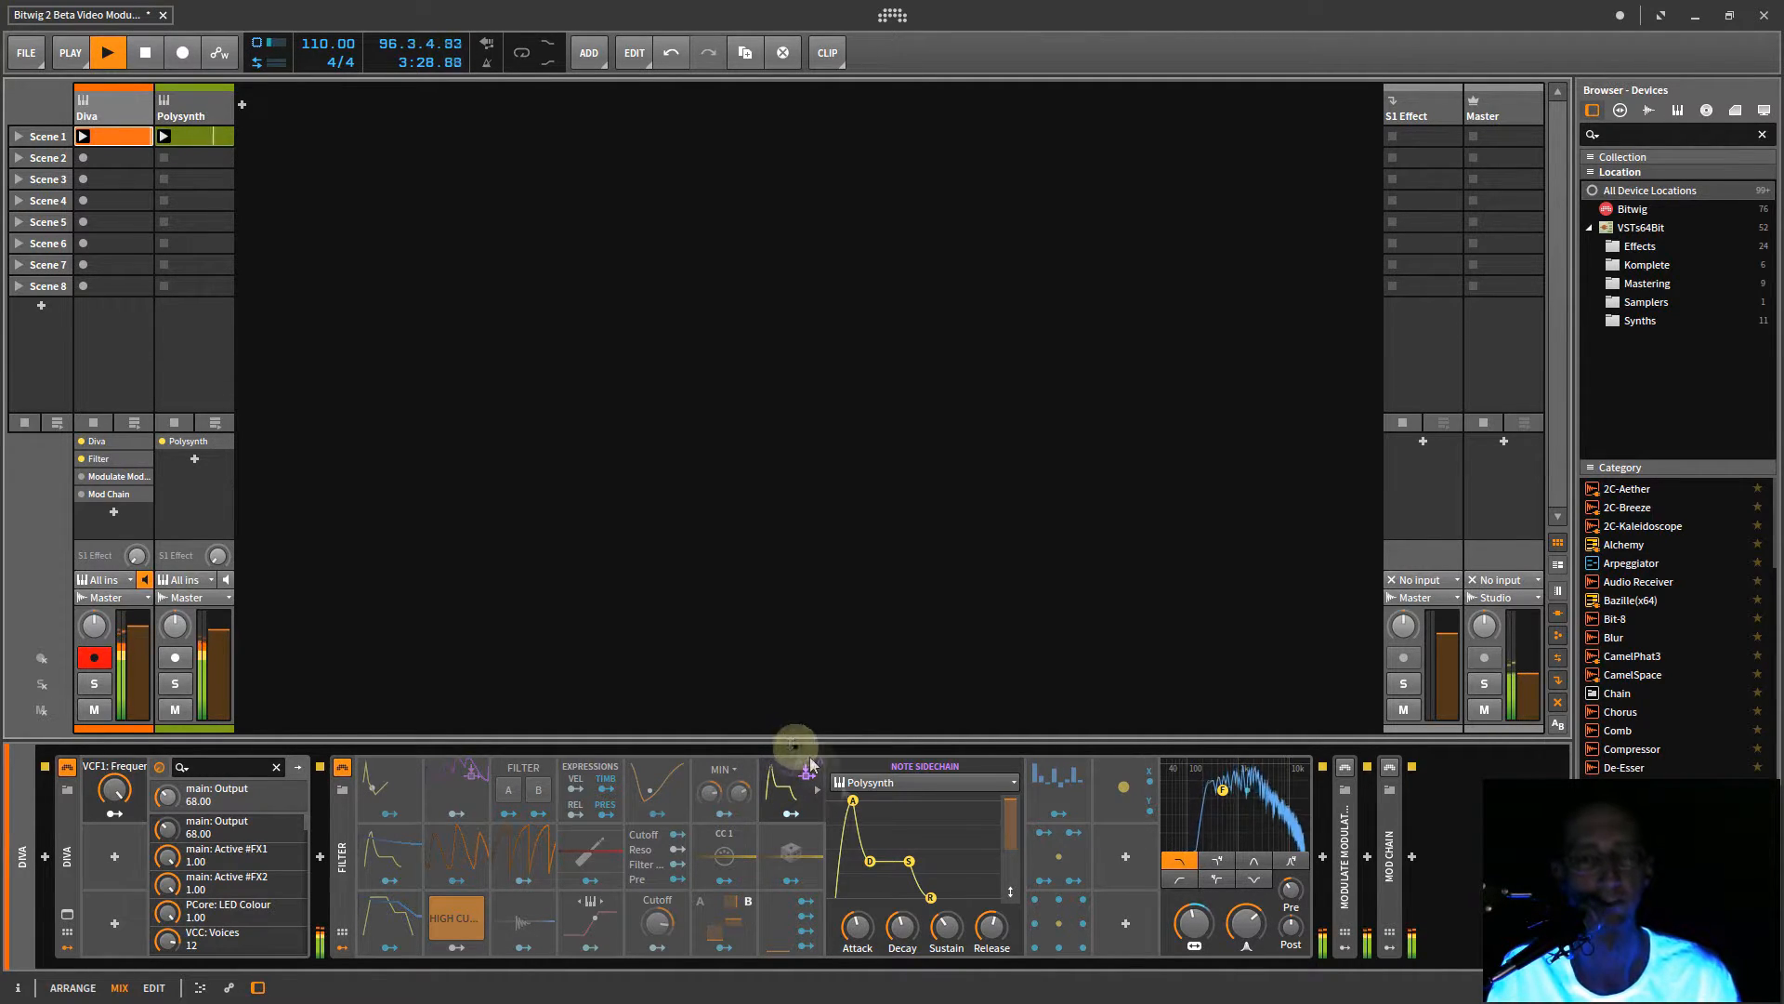
- Shorten the Note Sidechain envelope's attack and decay, and open its list of note sources
left_click_drag(877, 862, 885, 863)
left_click_drag(852, 802, 842, 802)
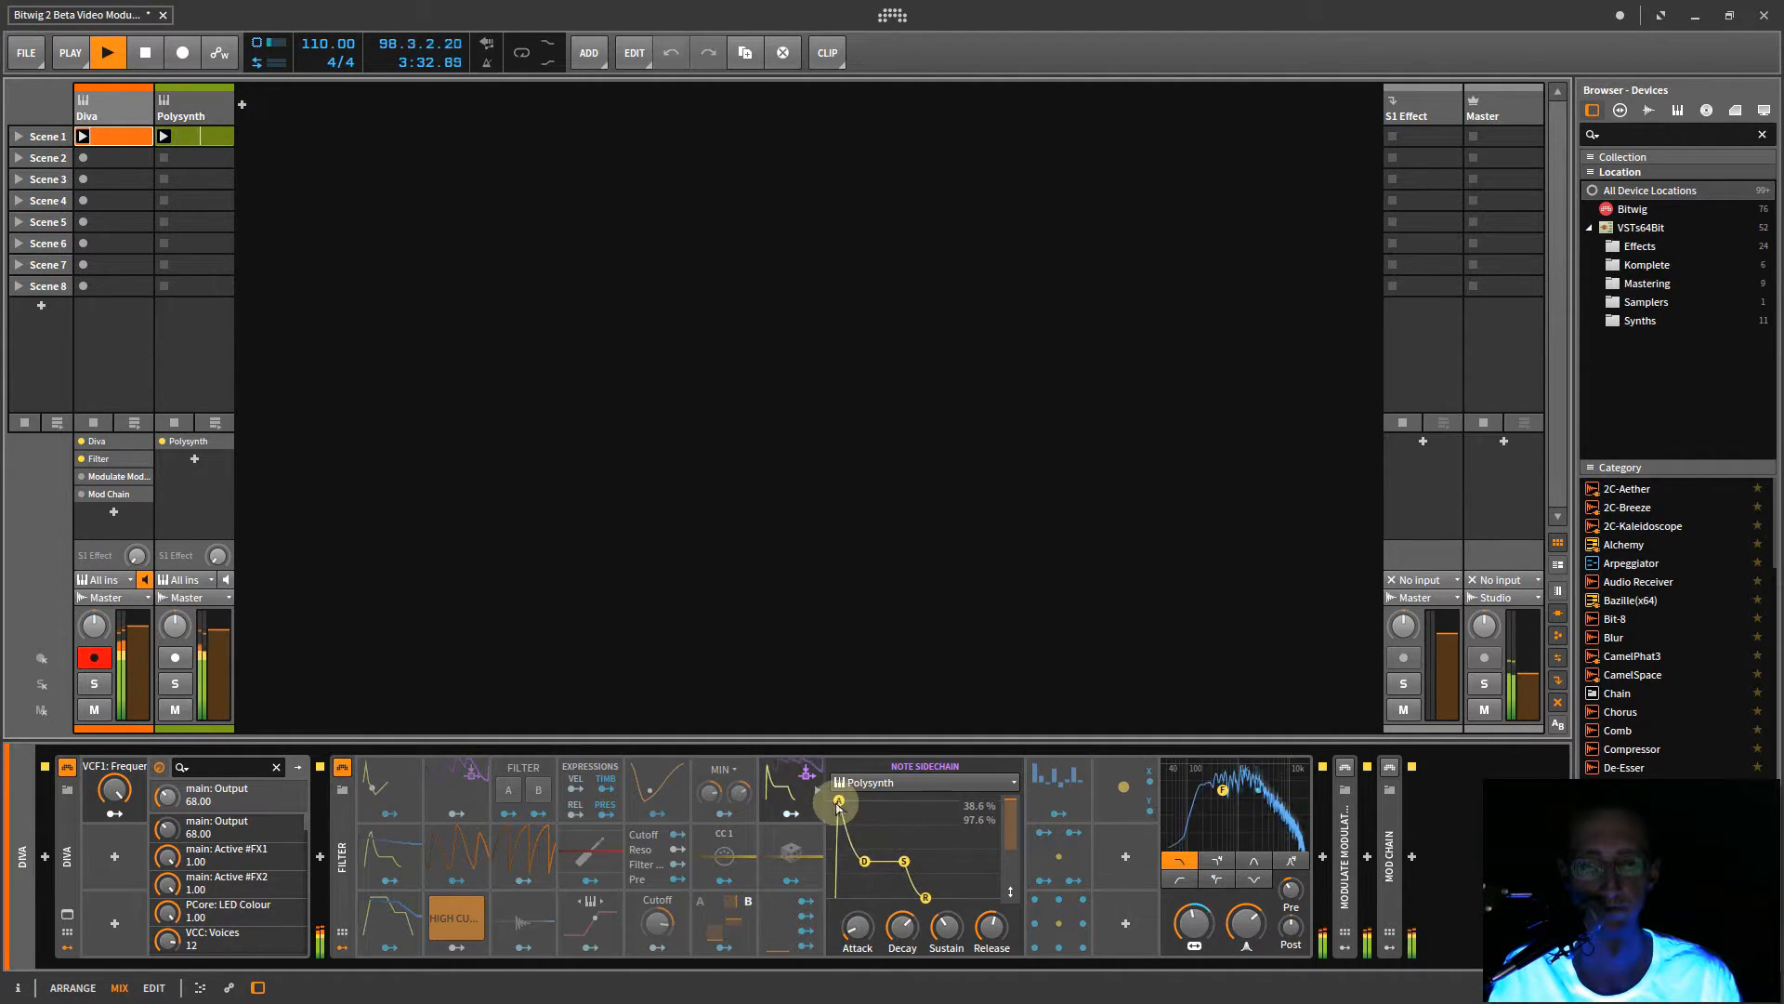
mouse_move(864, 861)
left_mouse_down()
mouse_move(856, 841)
mouse_move(855, 862)
left_mouse_up()
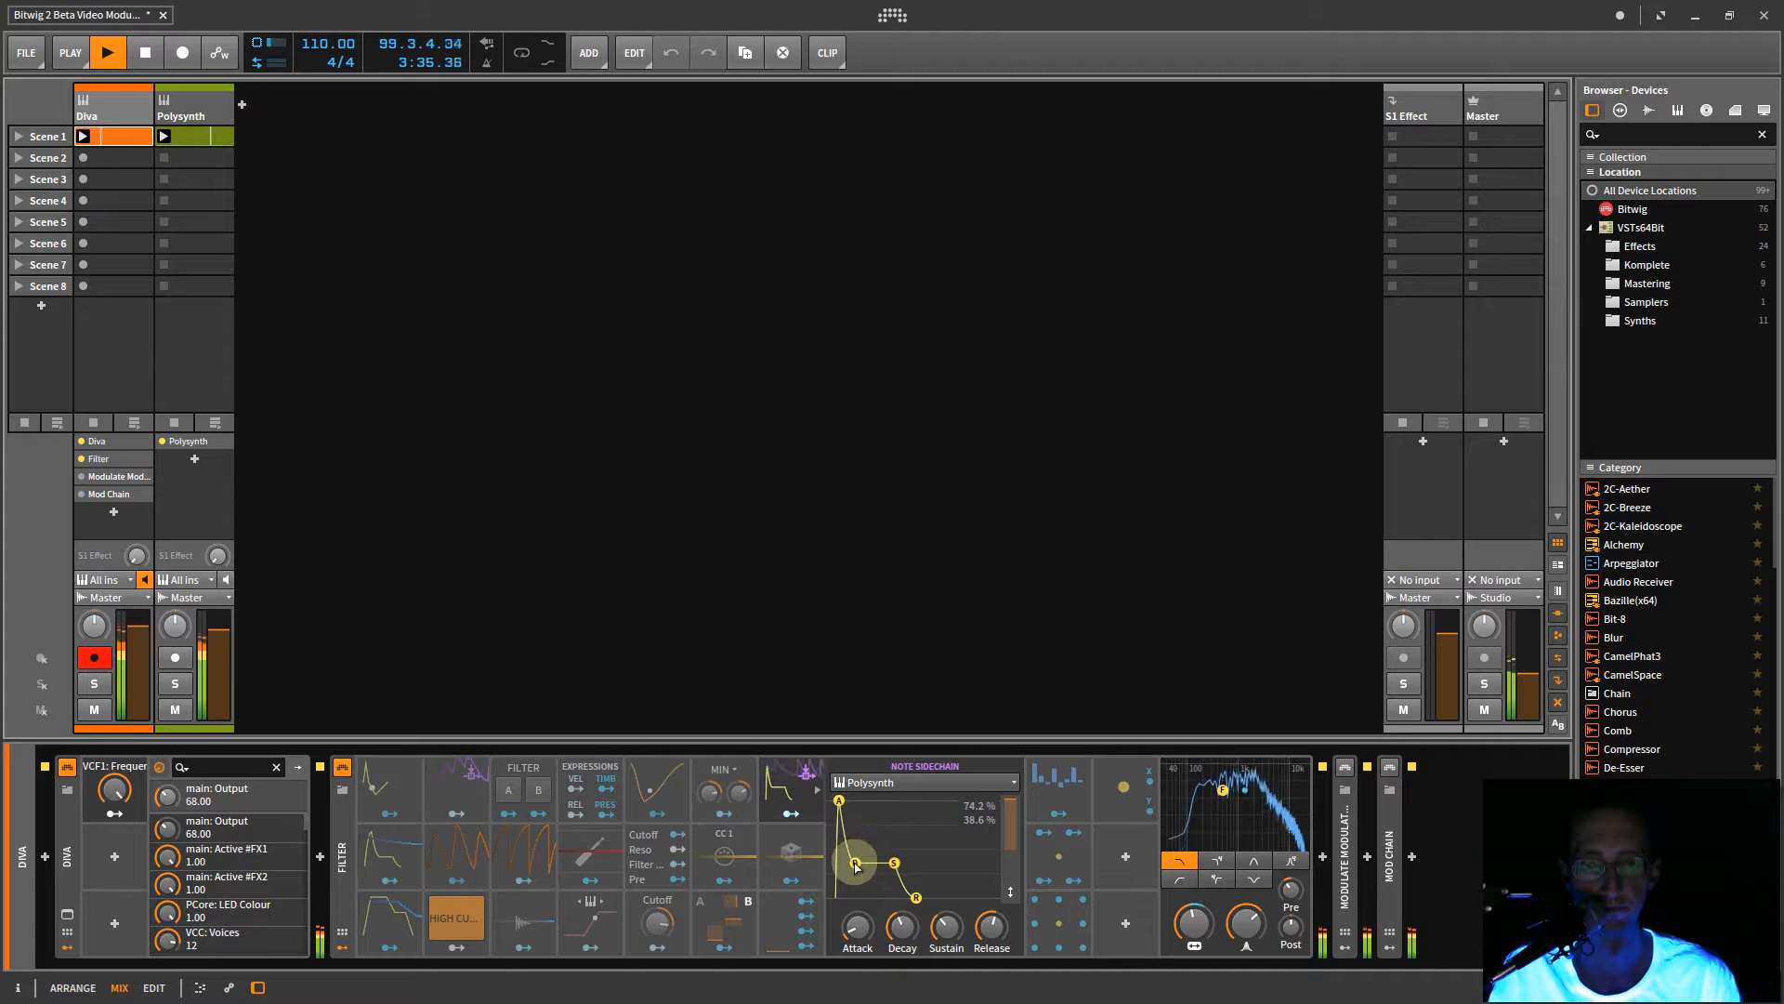
left_click(890, 783)
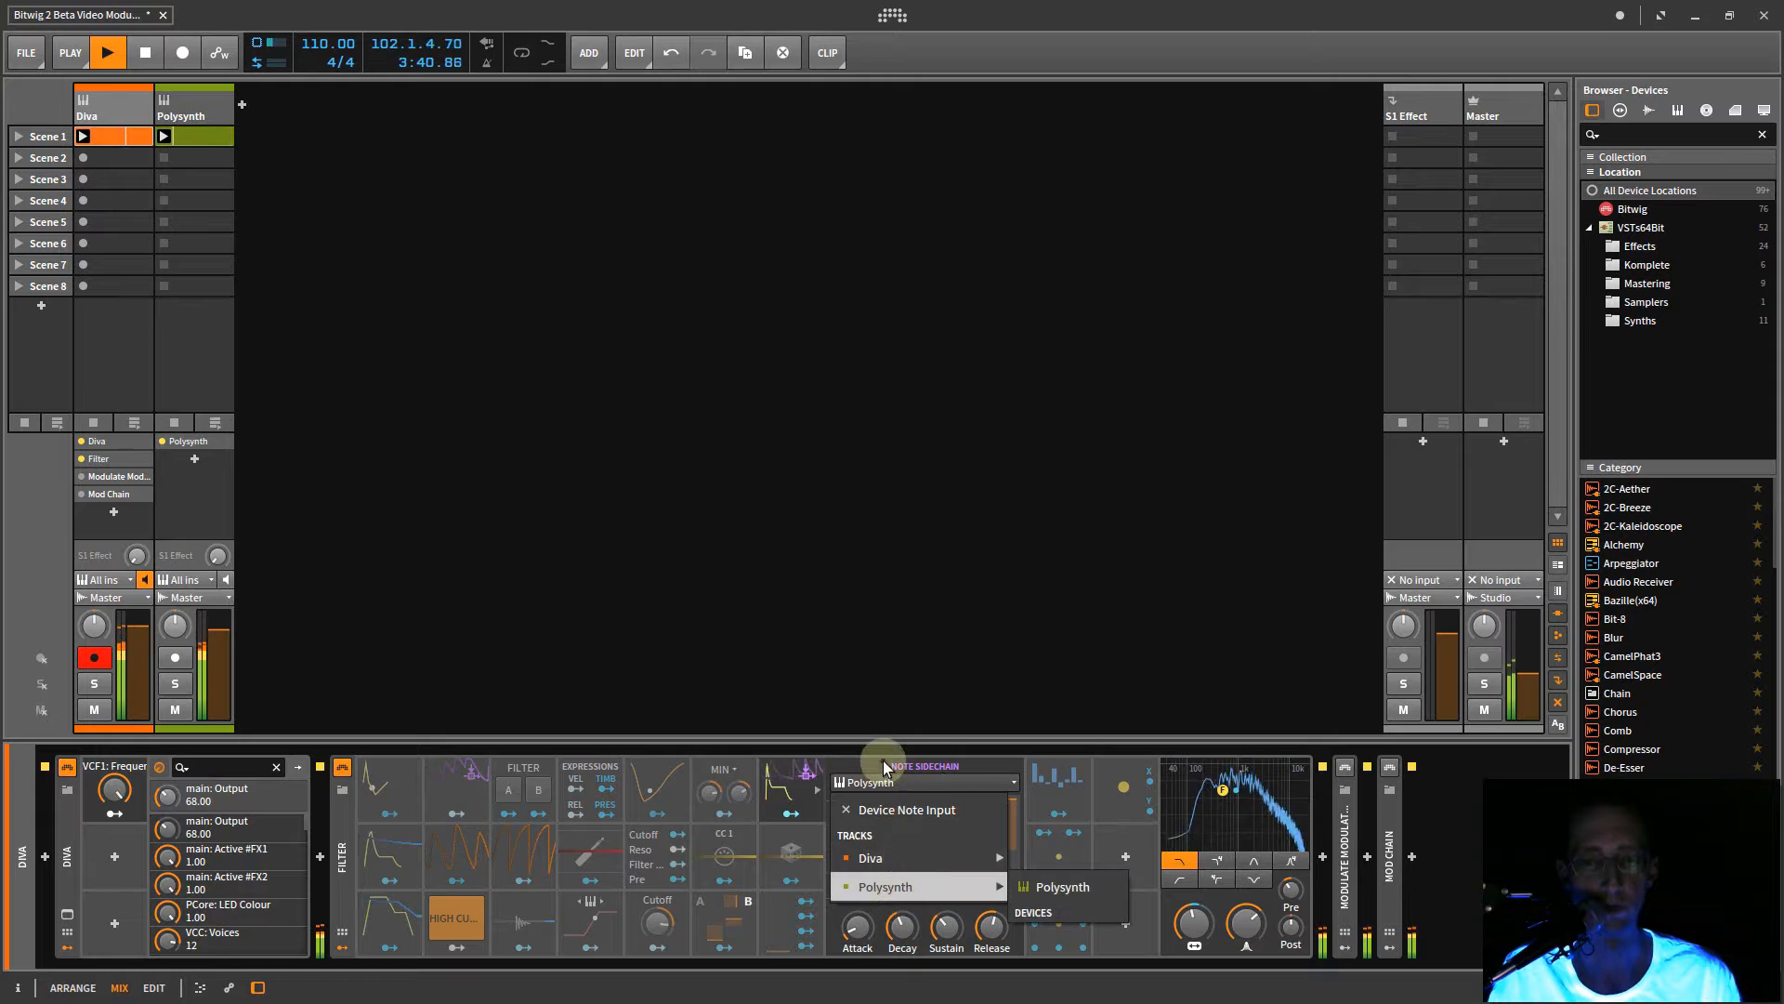
- Switch the active modulator from Note Sidechain to Random and open Random's settings
left_click(793, 797)
left_click_drag(795, 801, 814, 857)
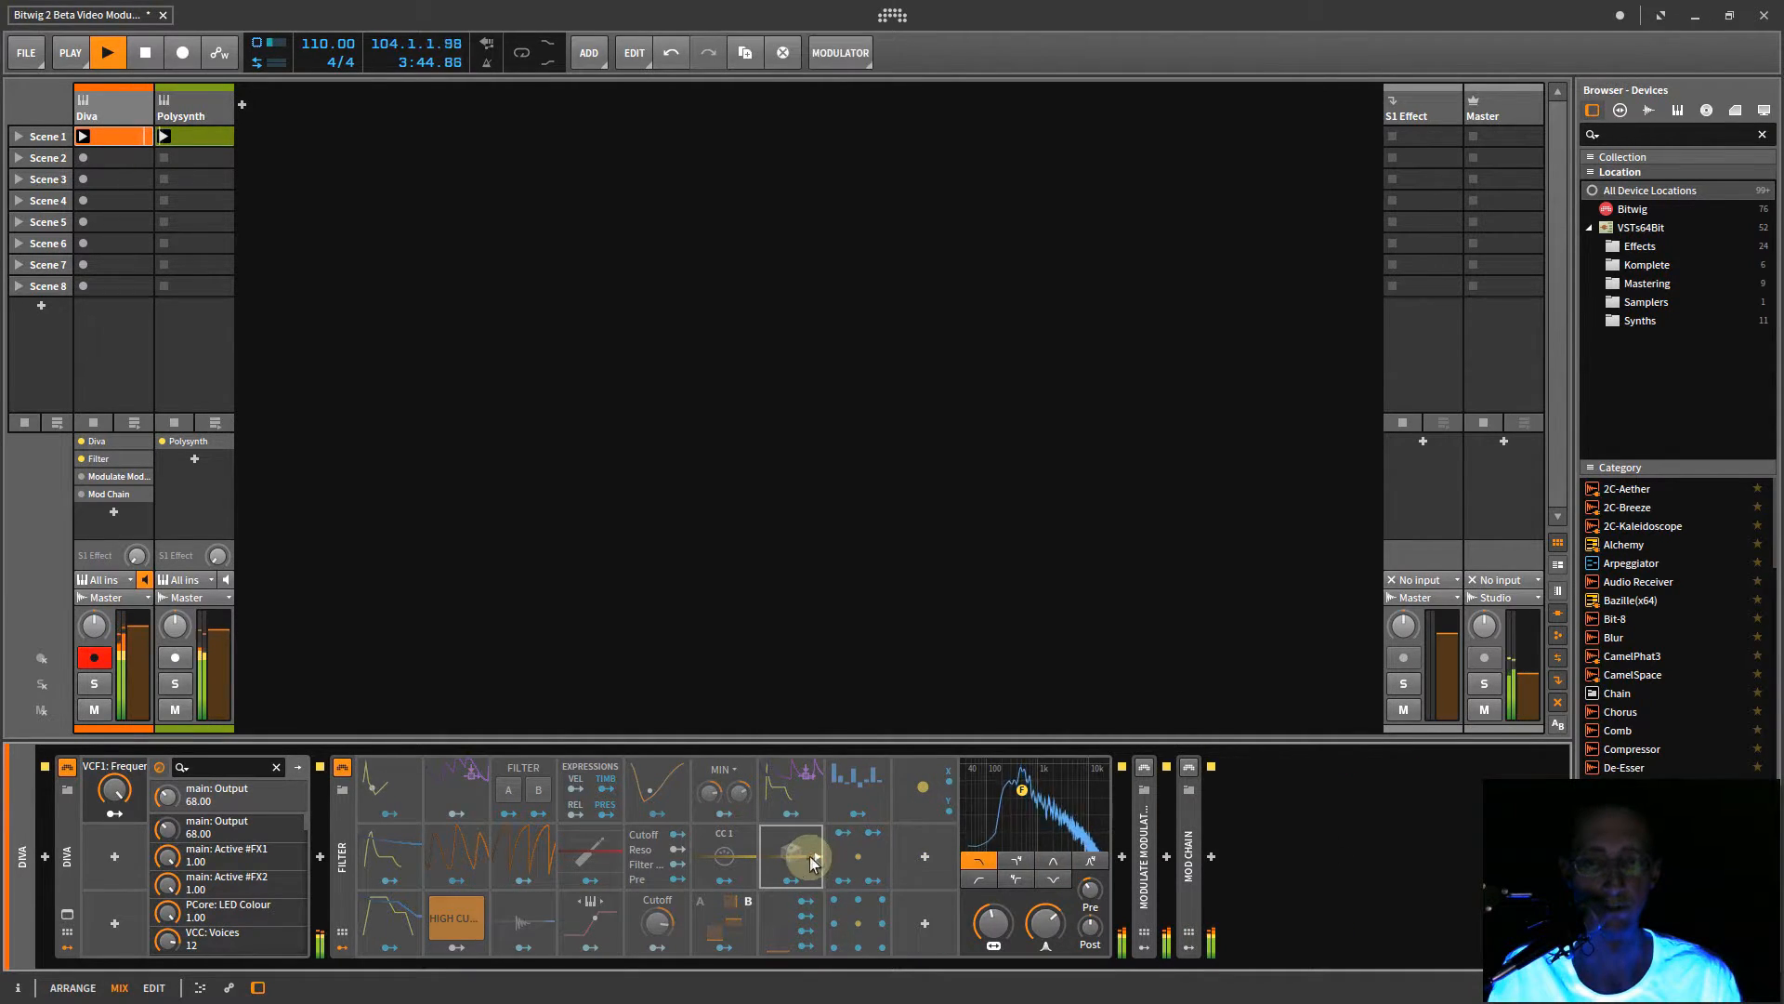
left_click(816, 855)
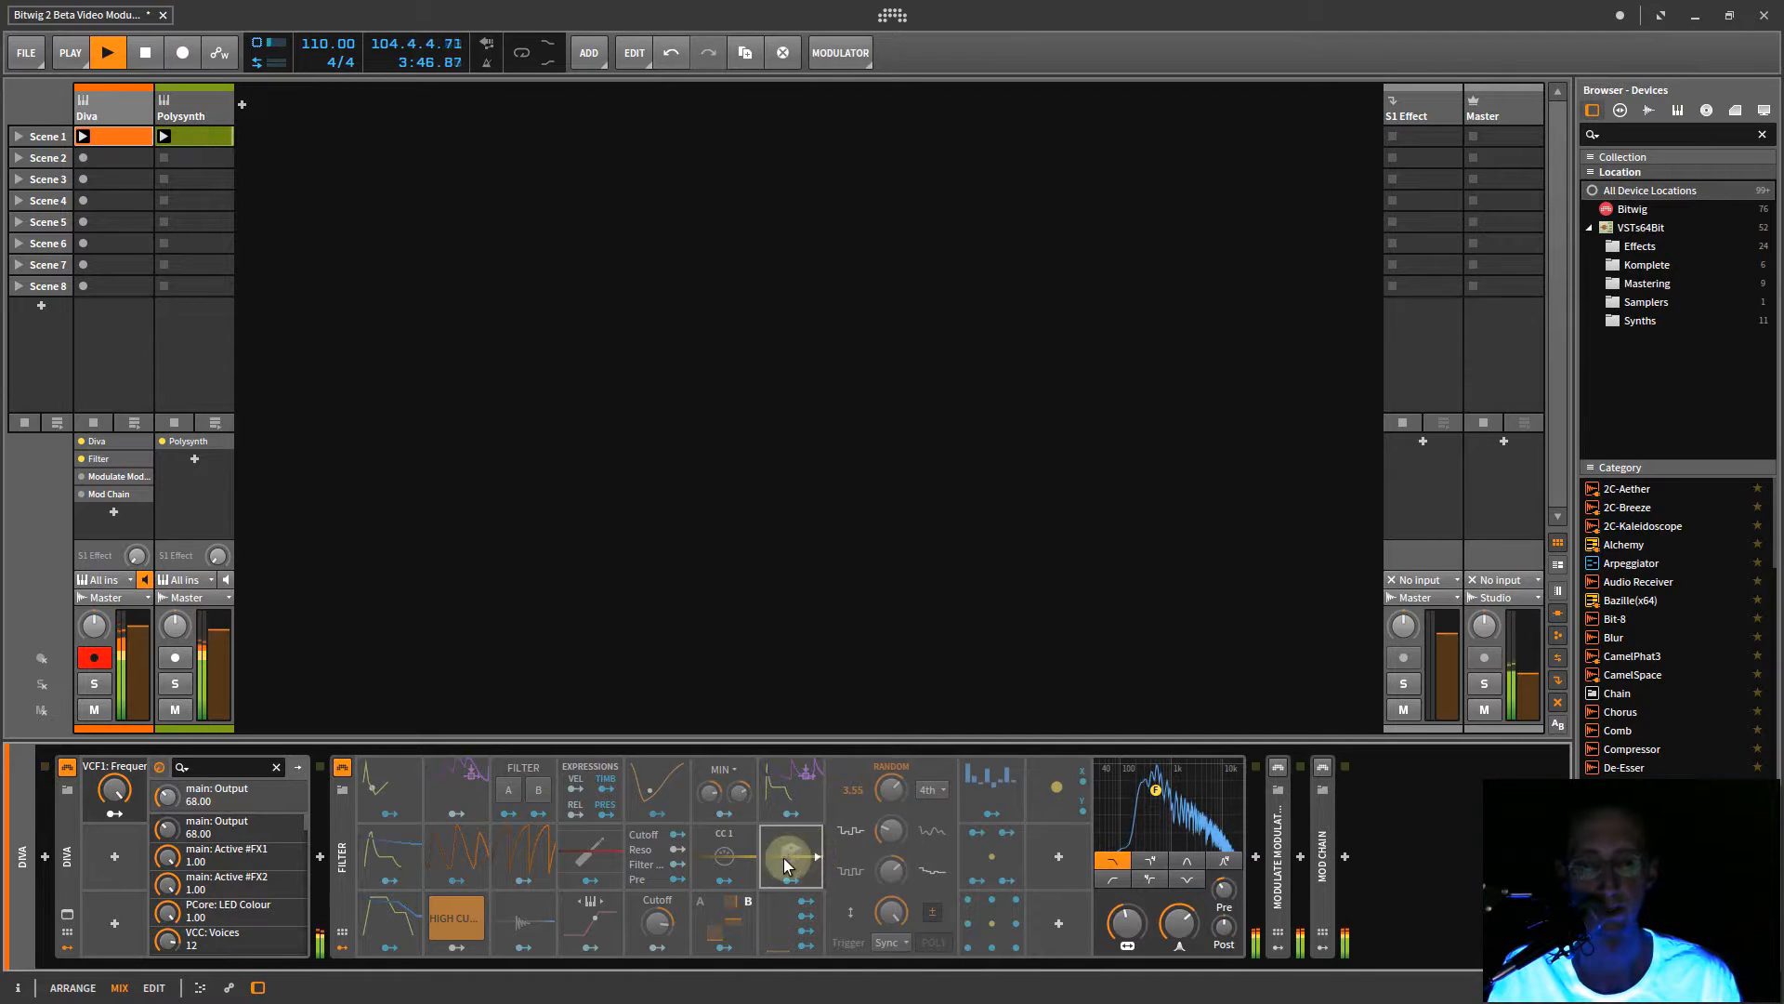
right_click(785, 859)
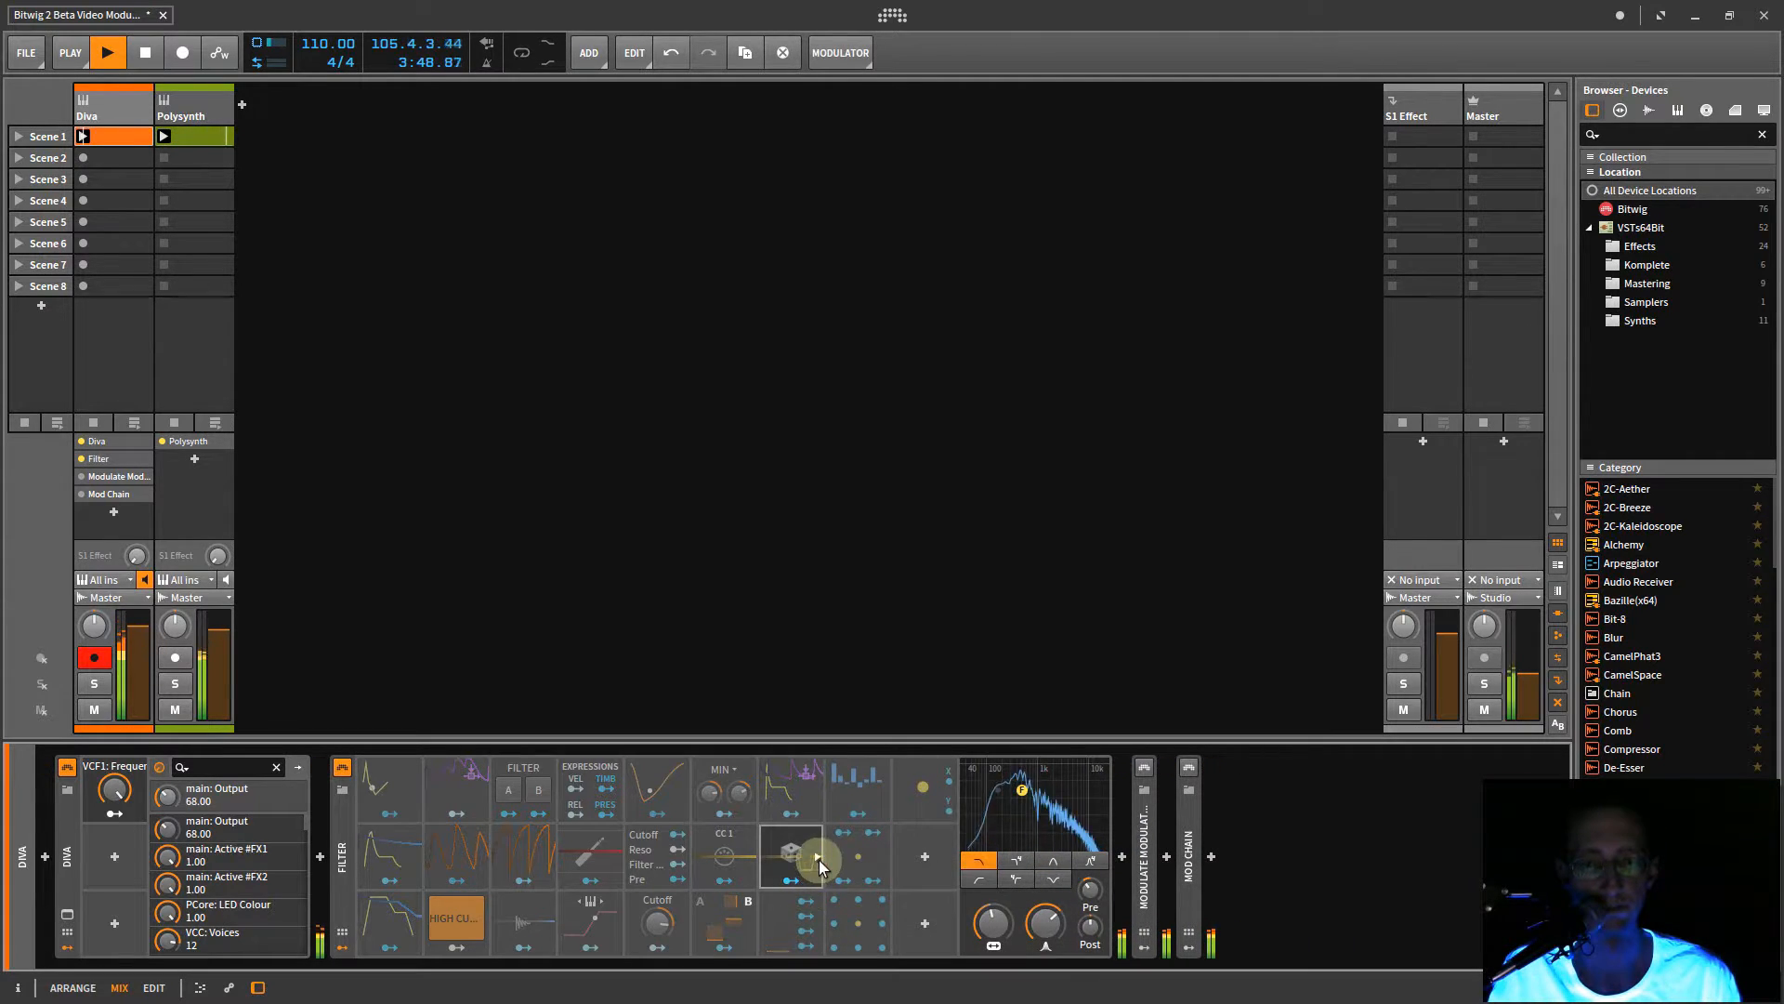
left_click(818, 857)
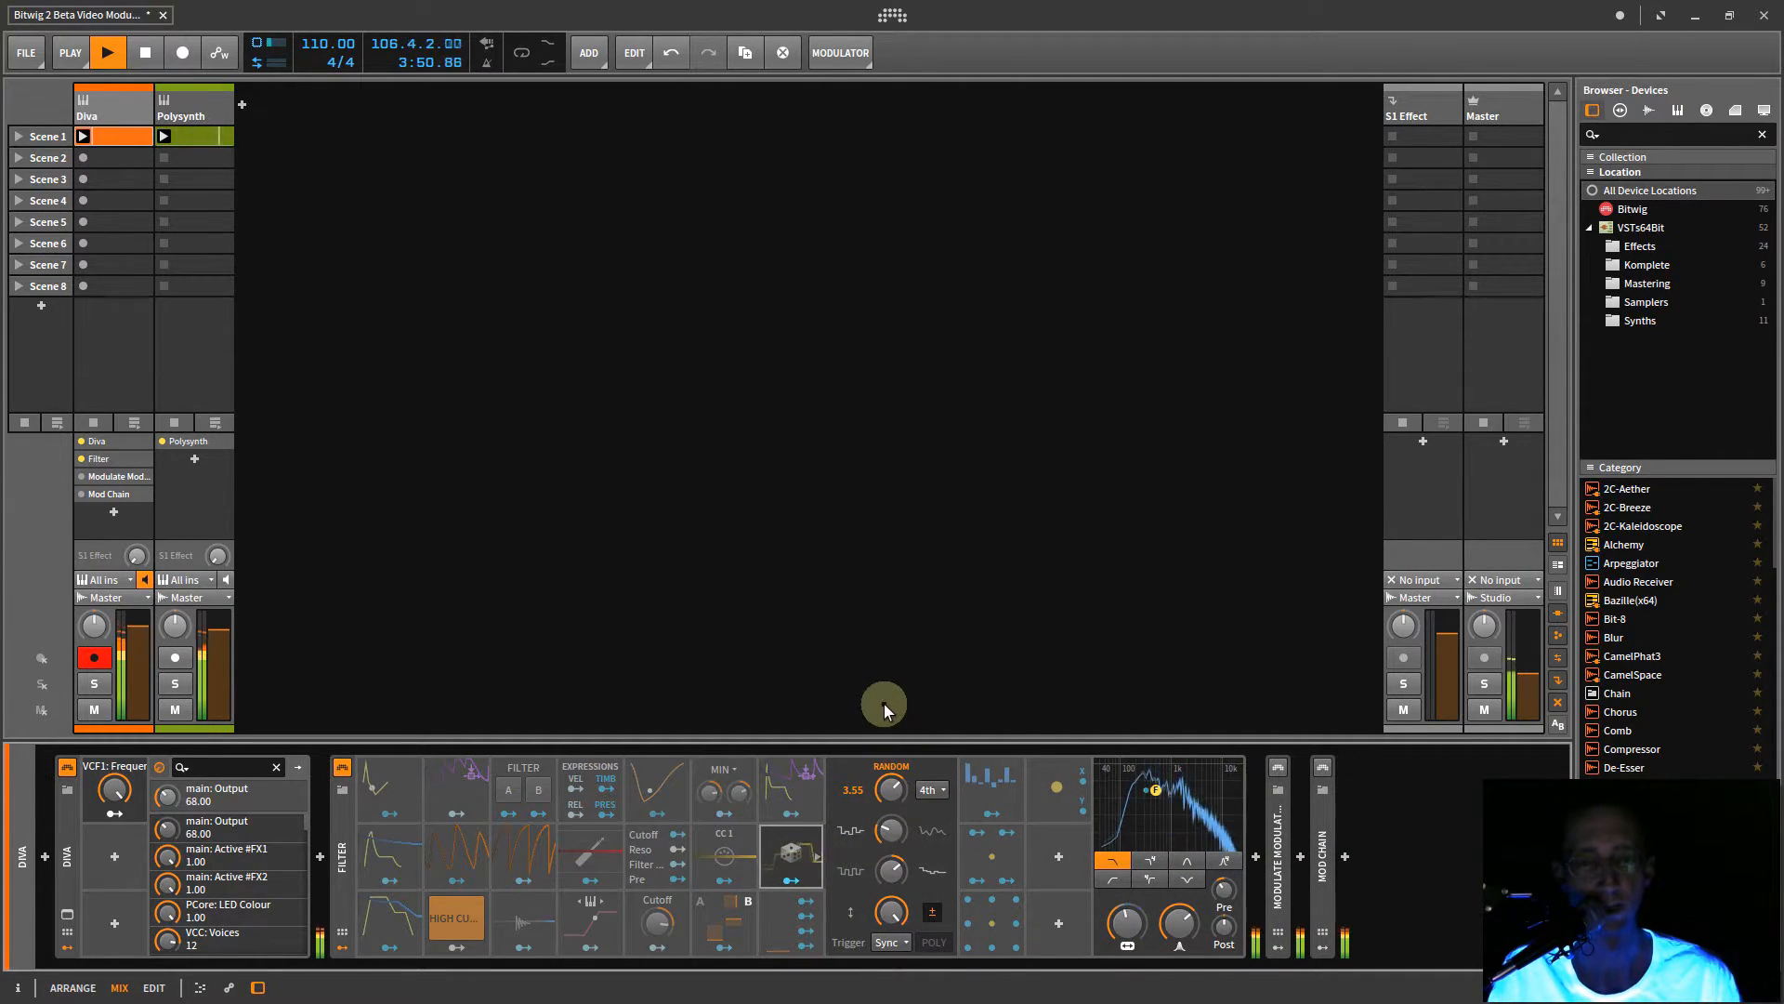
- Set the Random modulator's rate unit to Hz and vary its rate, ending at about 2.69 Hz
left_click(940, 789)
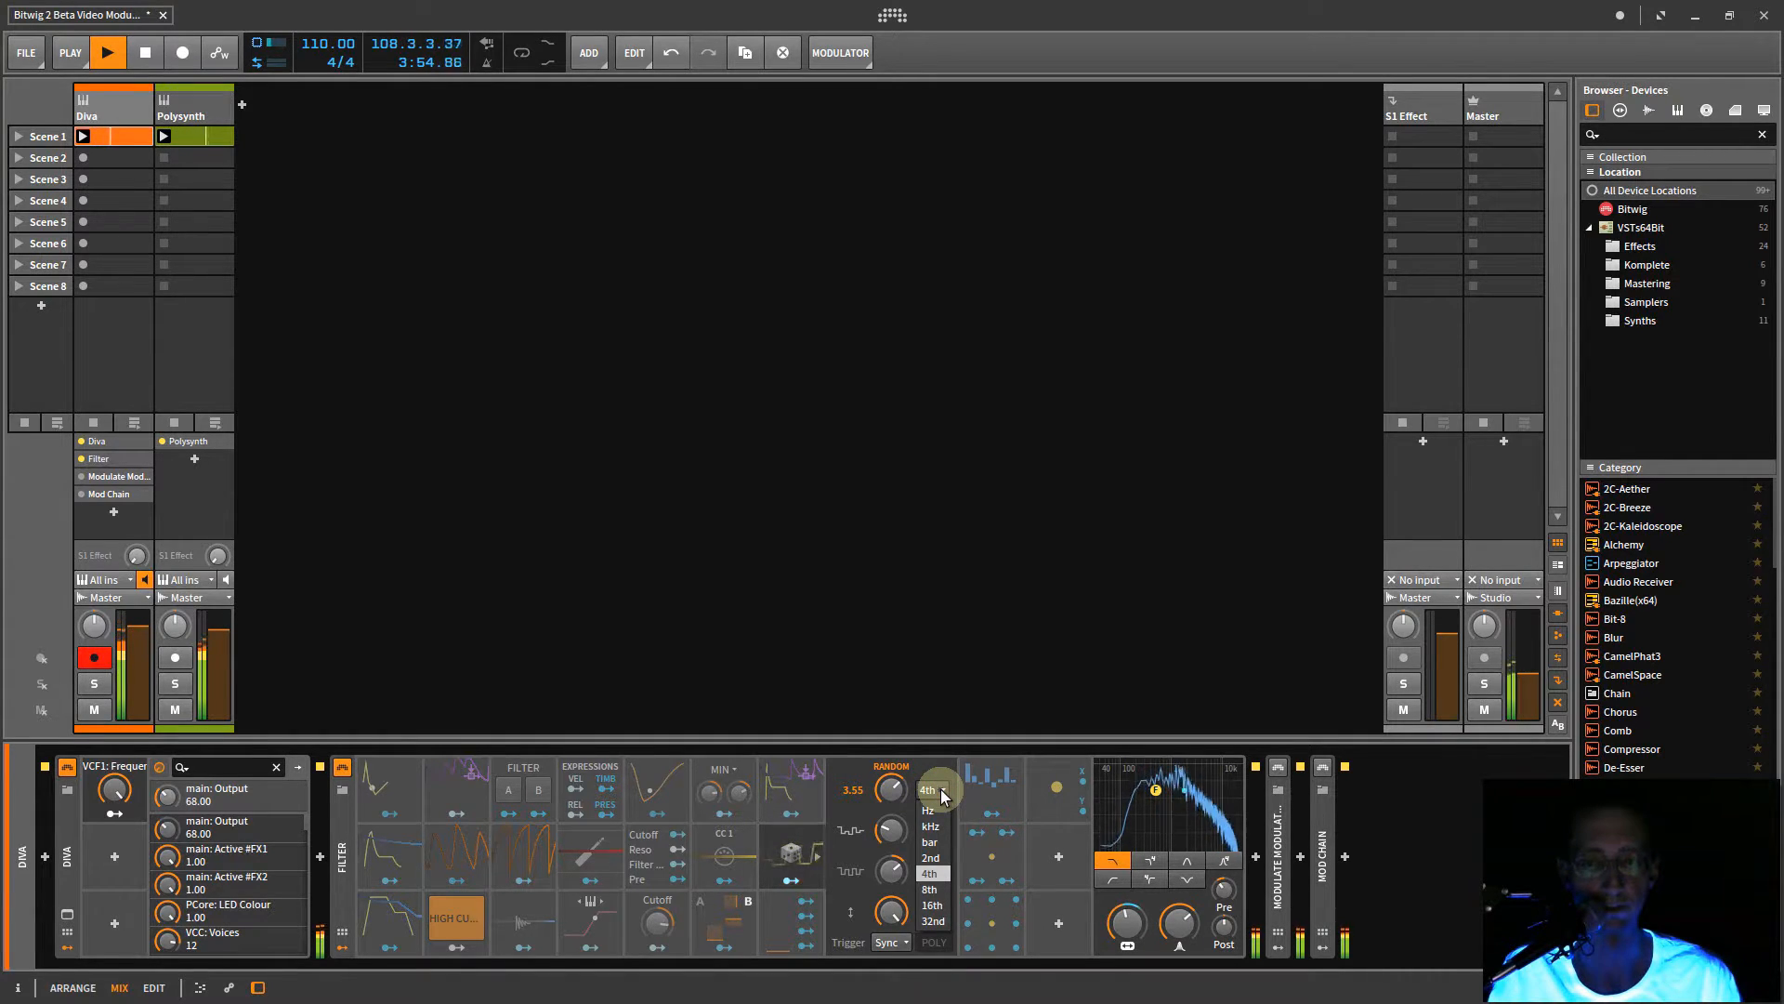
left_click(929, 810)
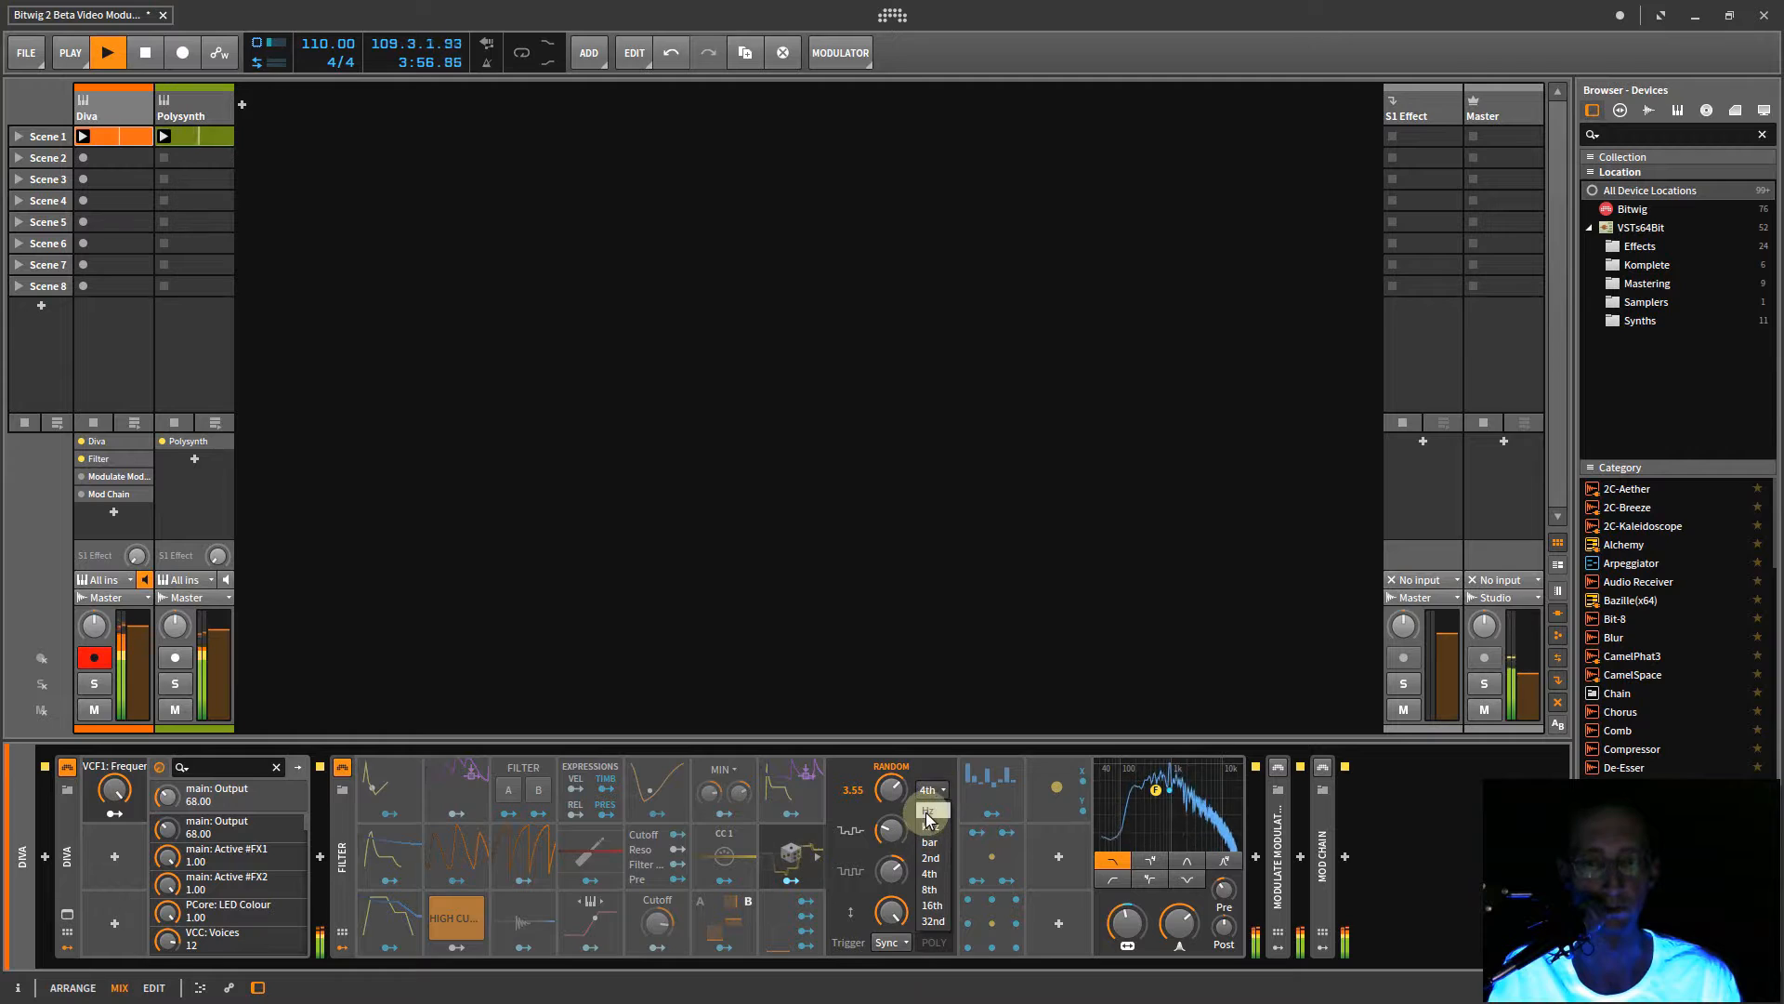
left_click_drag(892, 795, 892, 878)
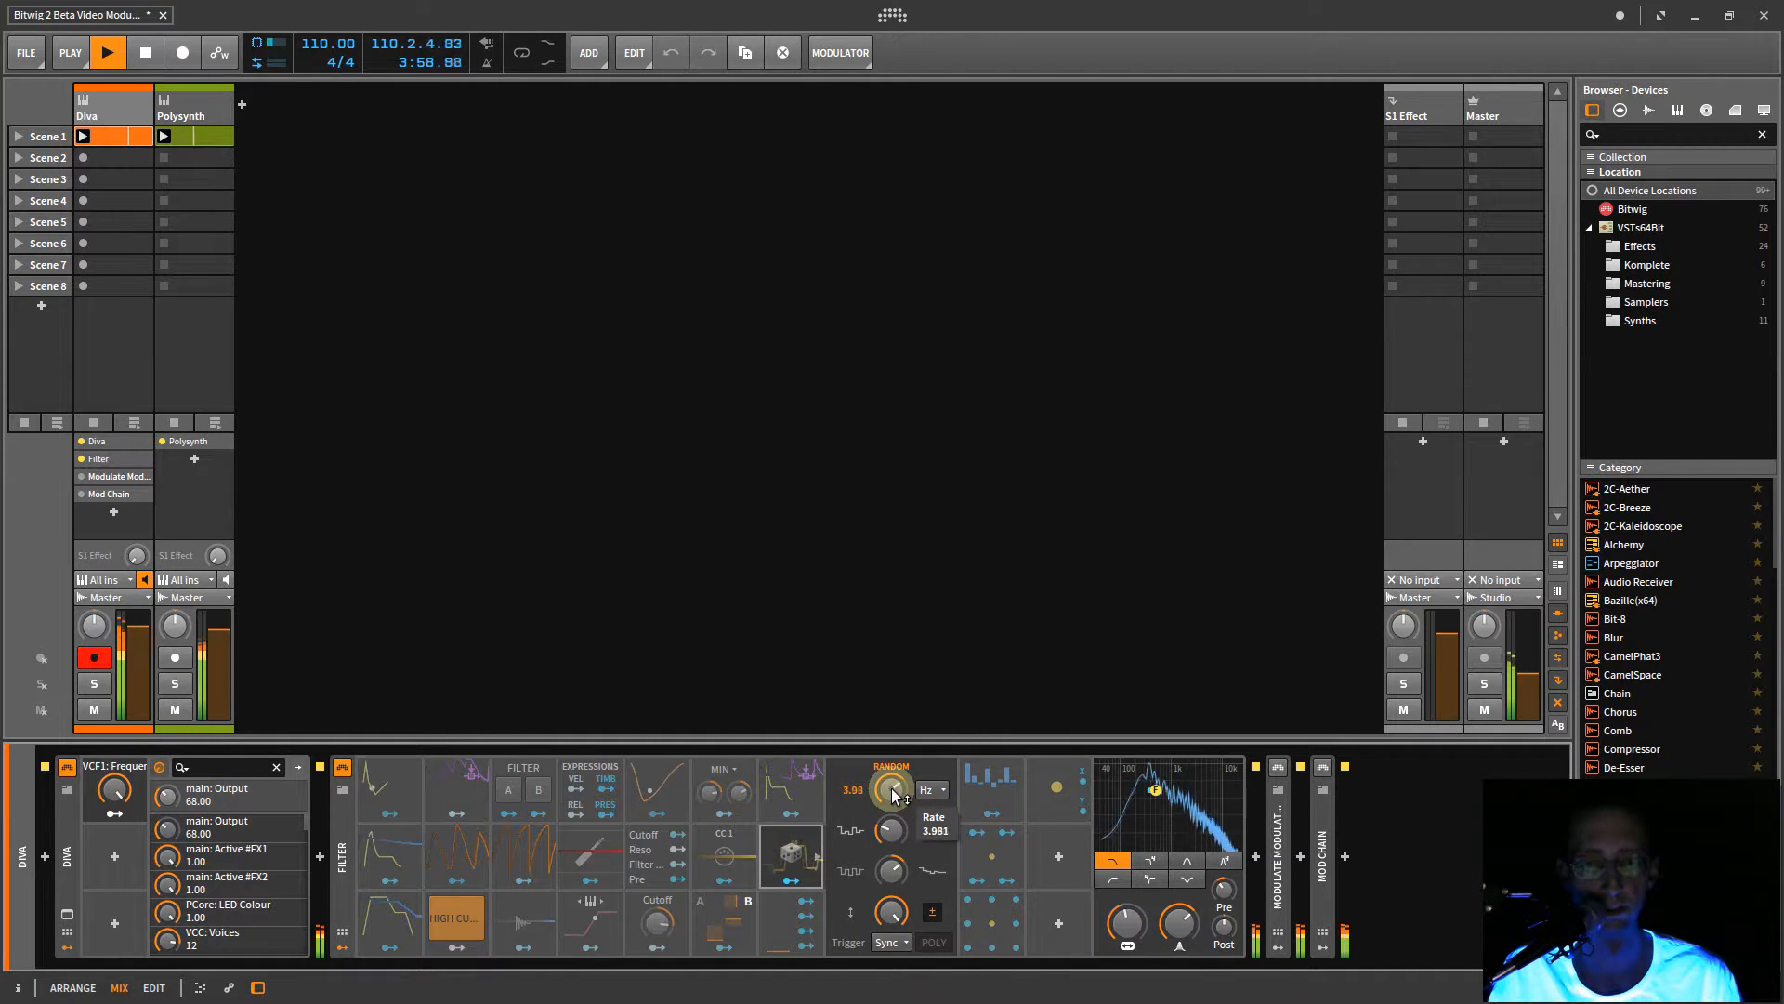
left_click_drag(892, 790, 892, 739)
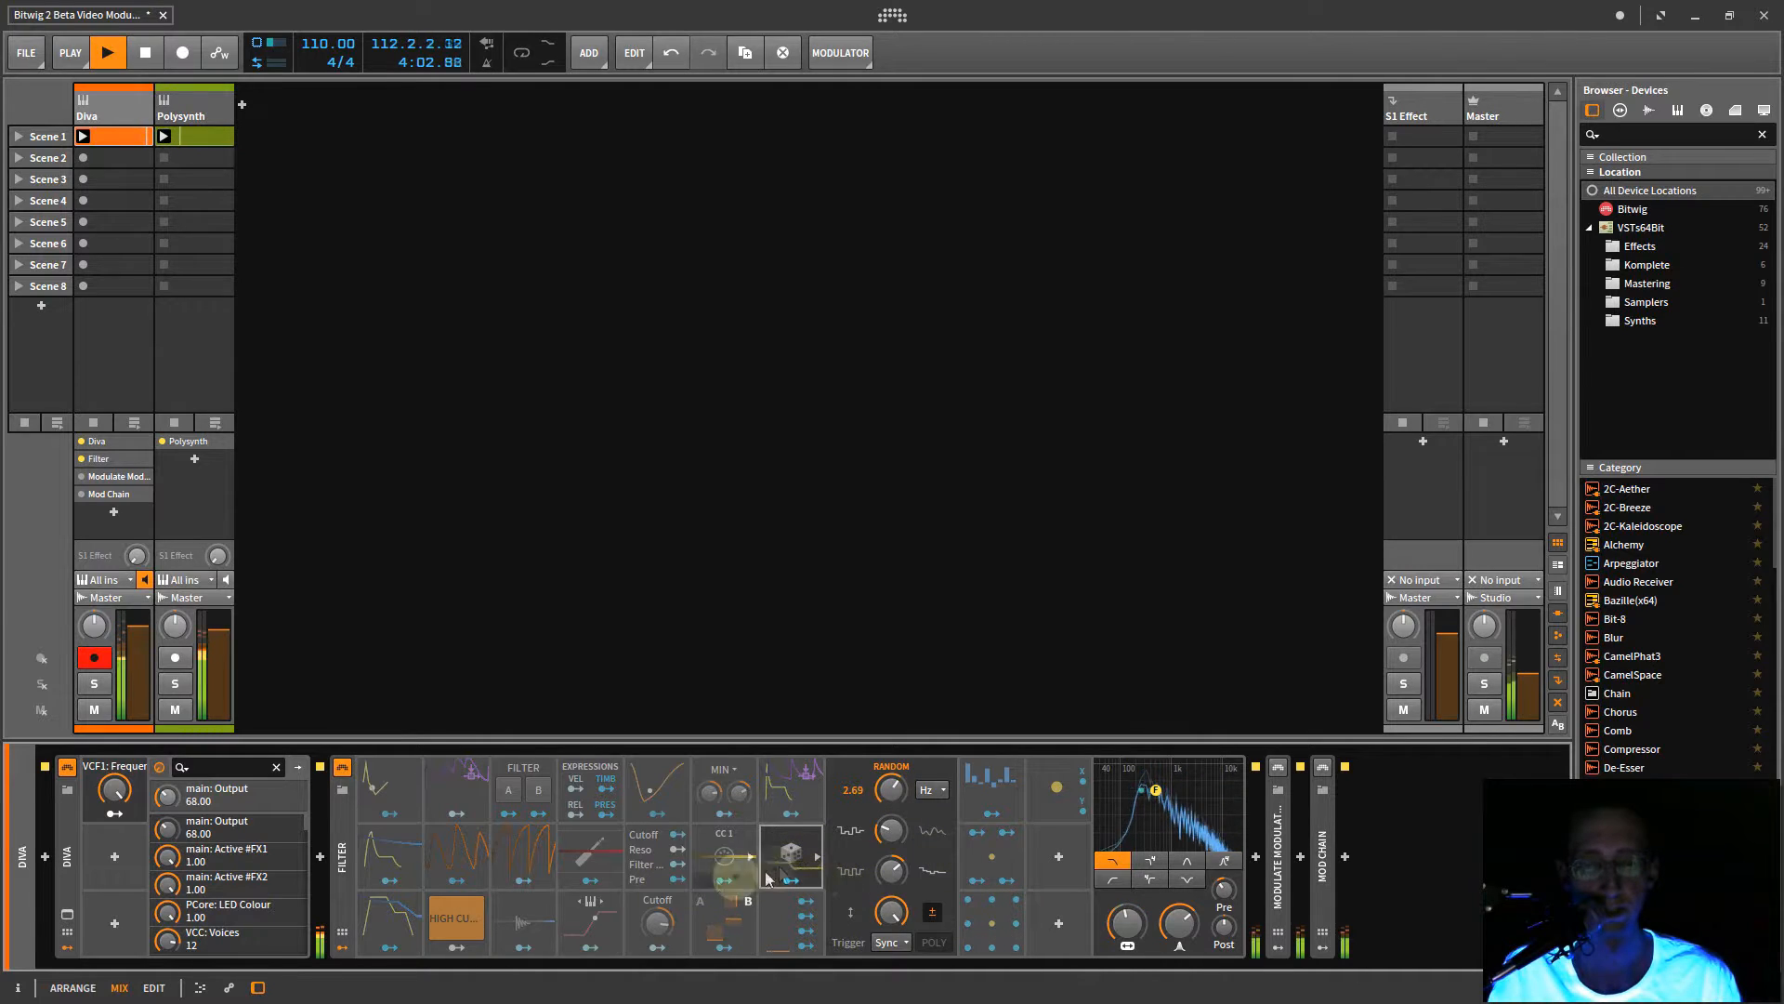
- Lower the Random modulator's smoothing, set its rate to about 4.79 Hz and its trigger mode to Note
mouse_move(890, 834)
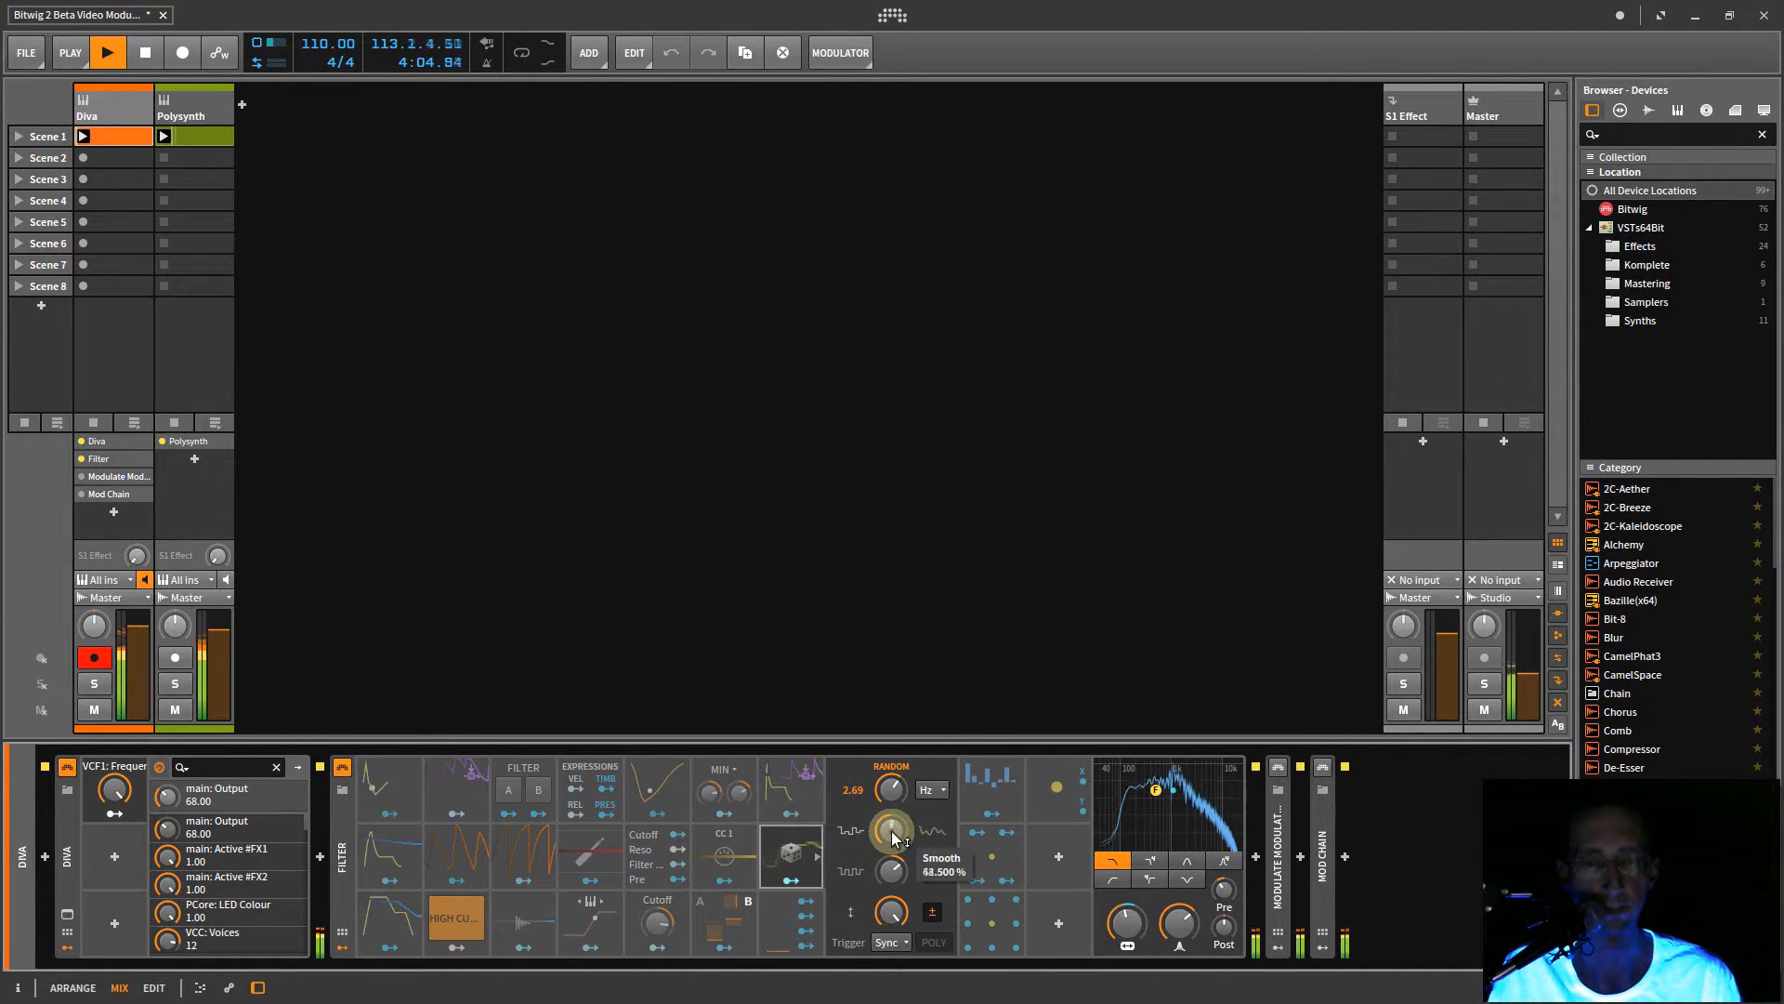
left_click_drag(892, 830, 892, 900)
left_click_drag(898, 807, 894, 790)
left_click_drag(889, 872, 889, 871)
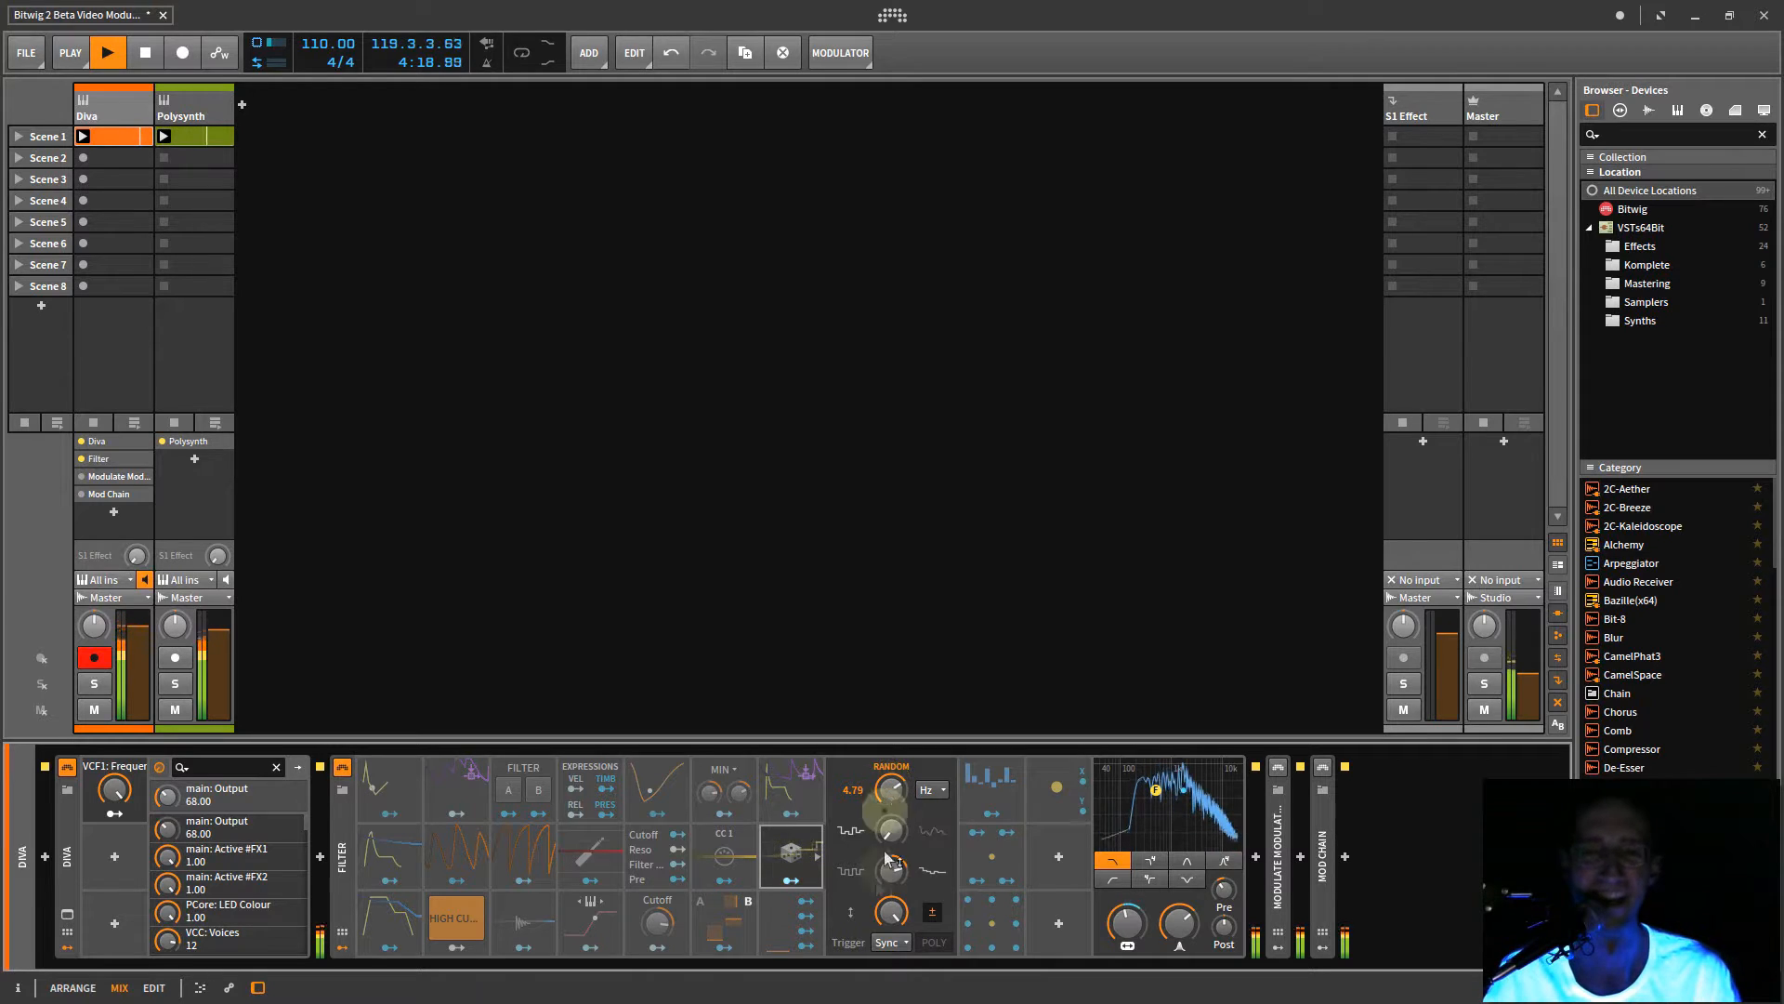
left_click(892, 942)
left_click(888, 906)
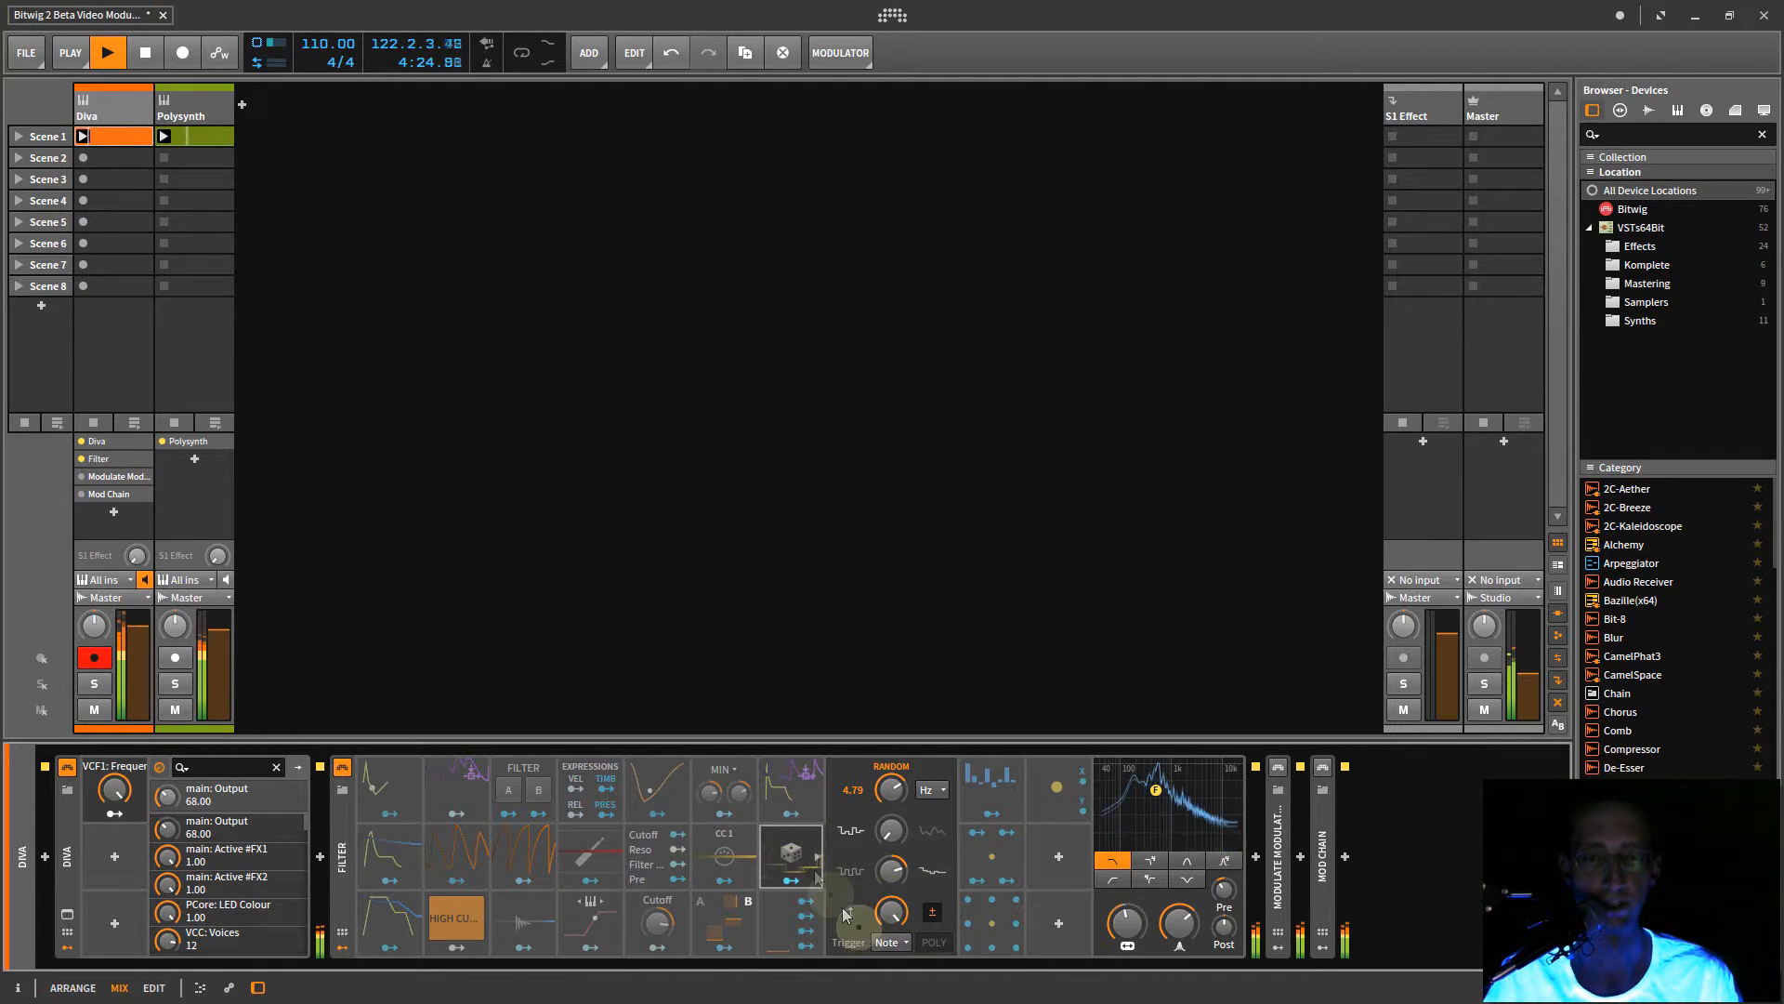
- Switch the active modulator from Random to Select-4 and sweep its Select value through the four outputs
right_click(806, 883)
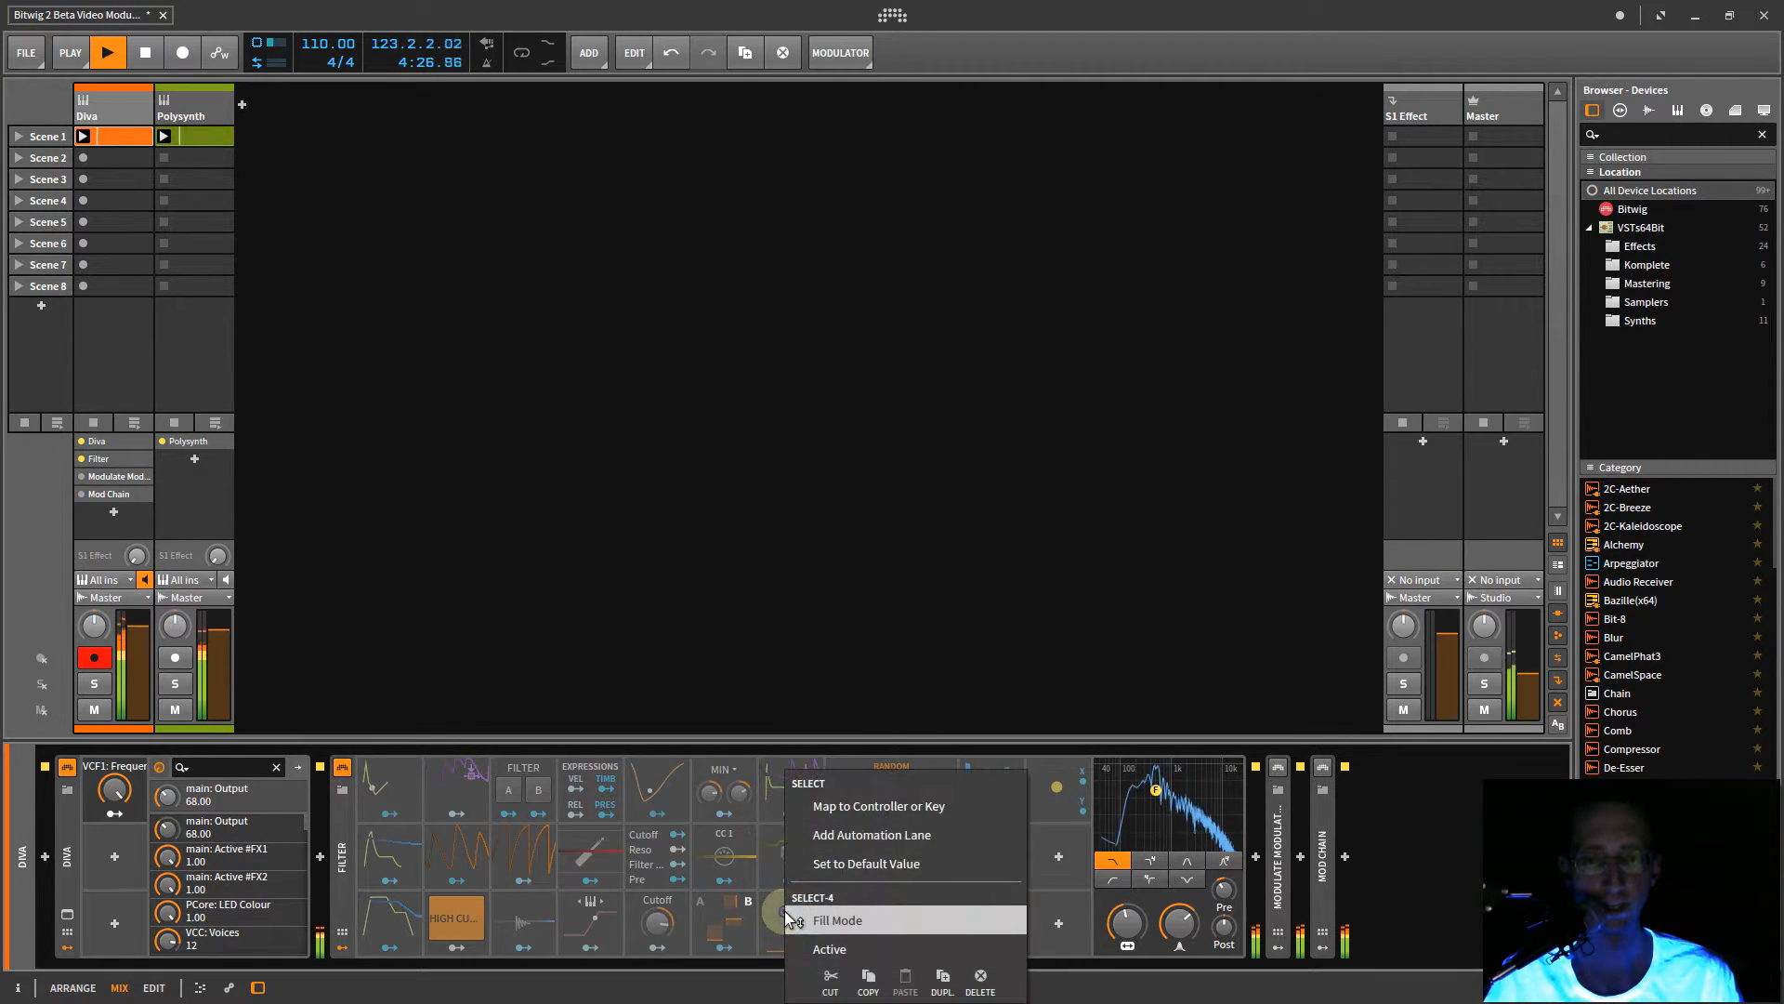
left_click(851, 947)
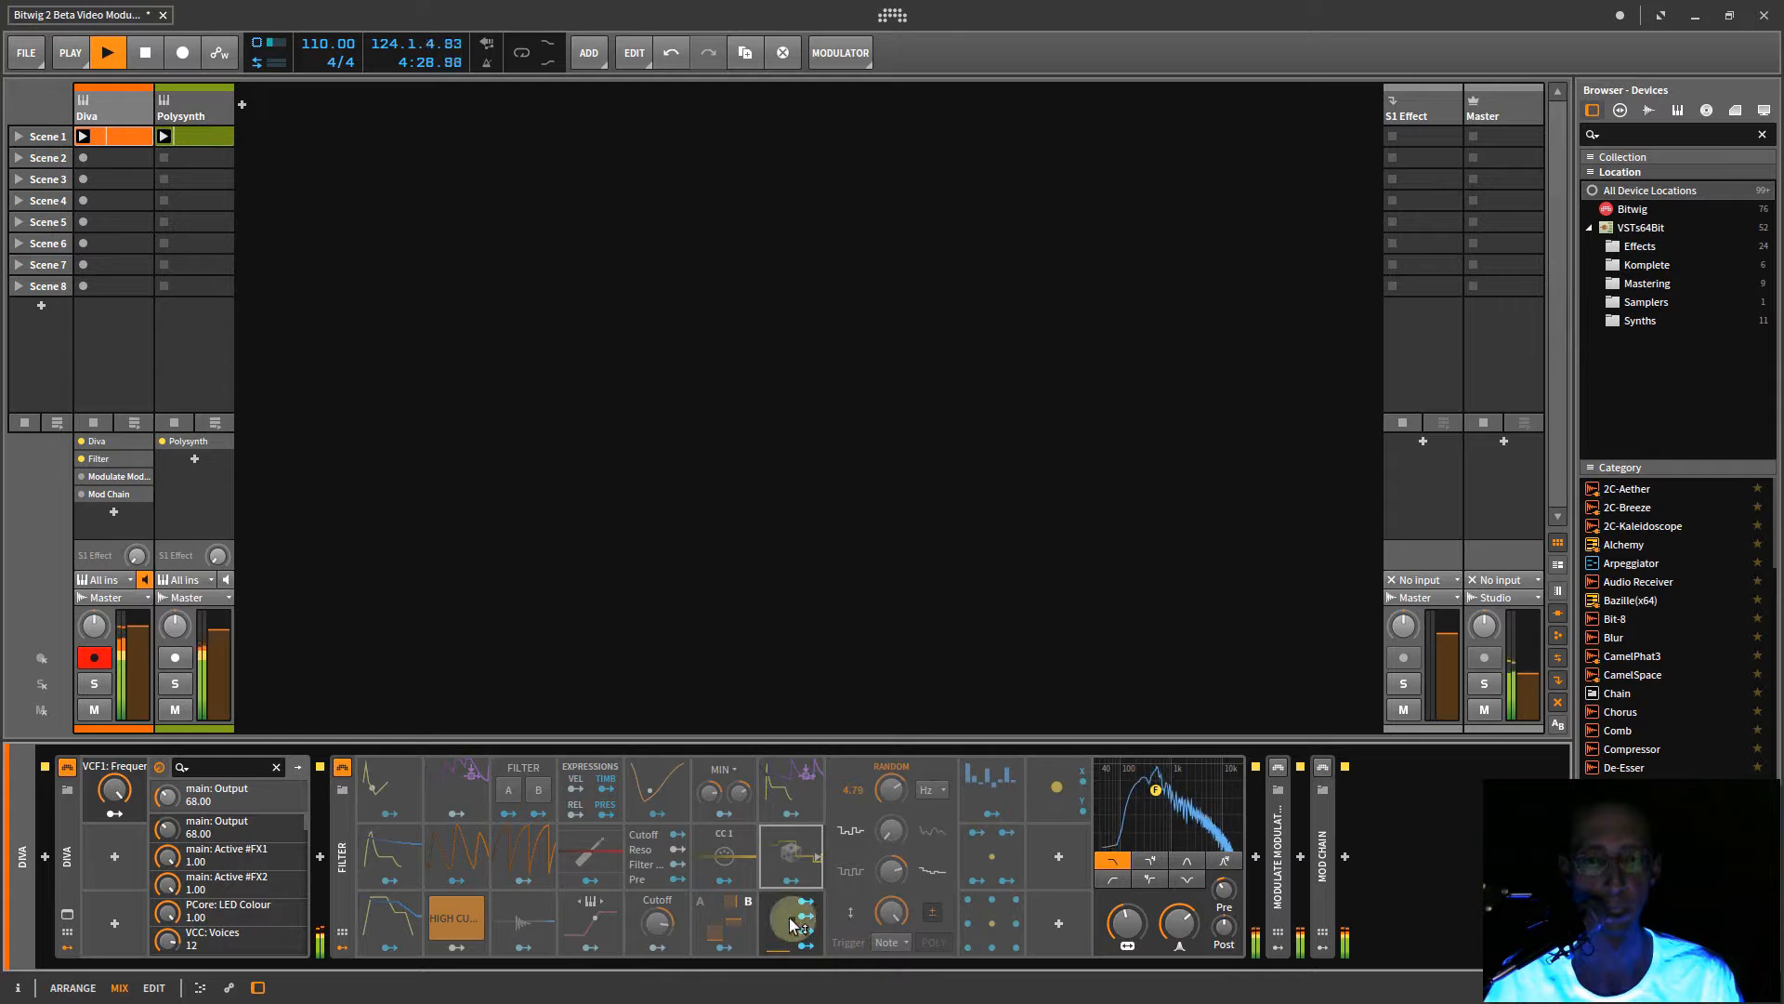
mouse_move(778, 915)
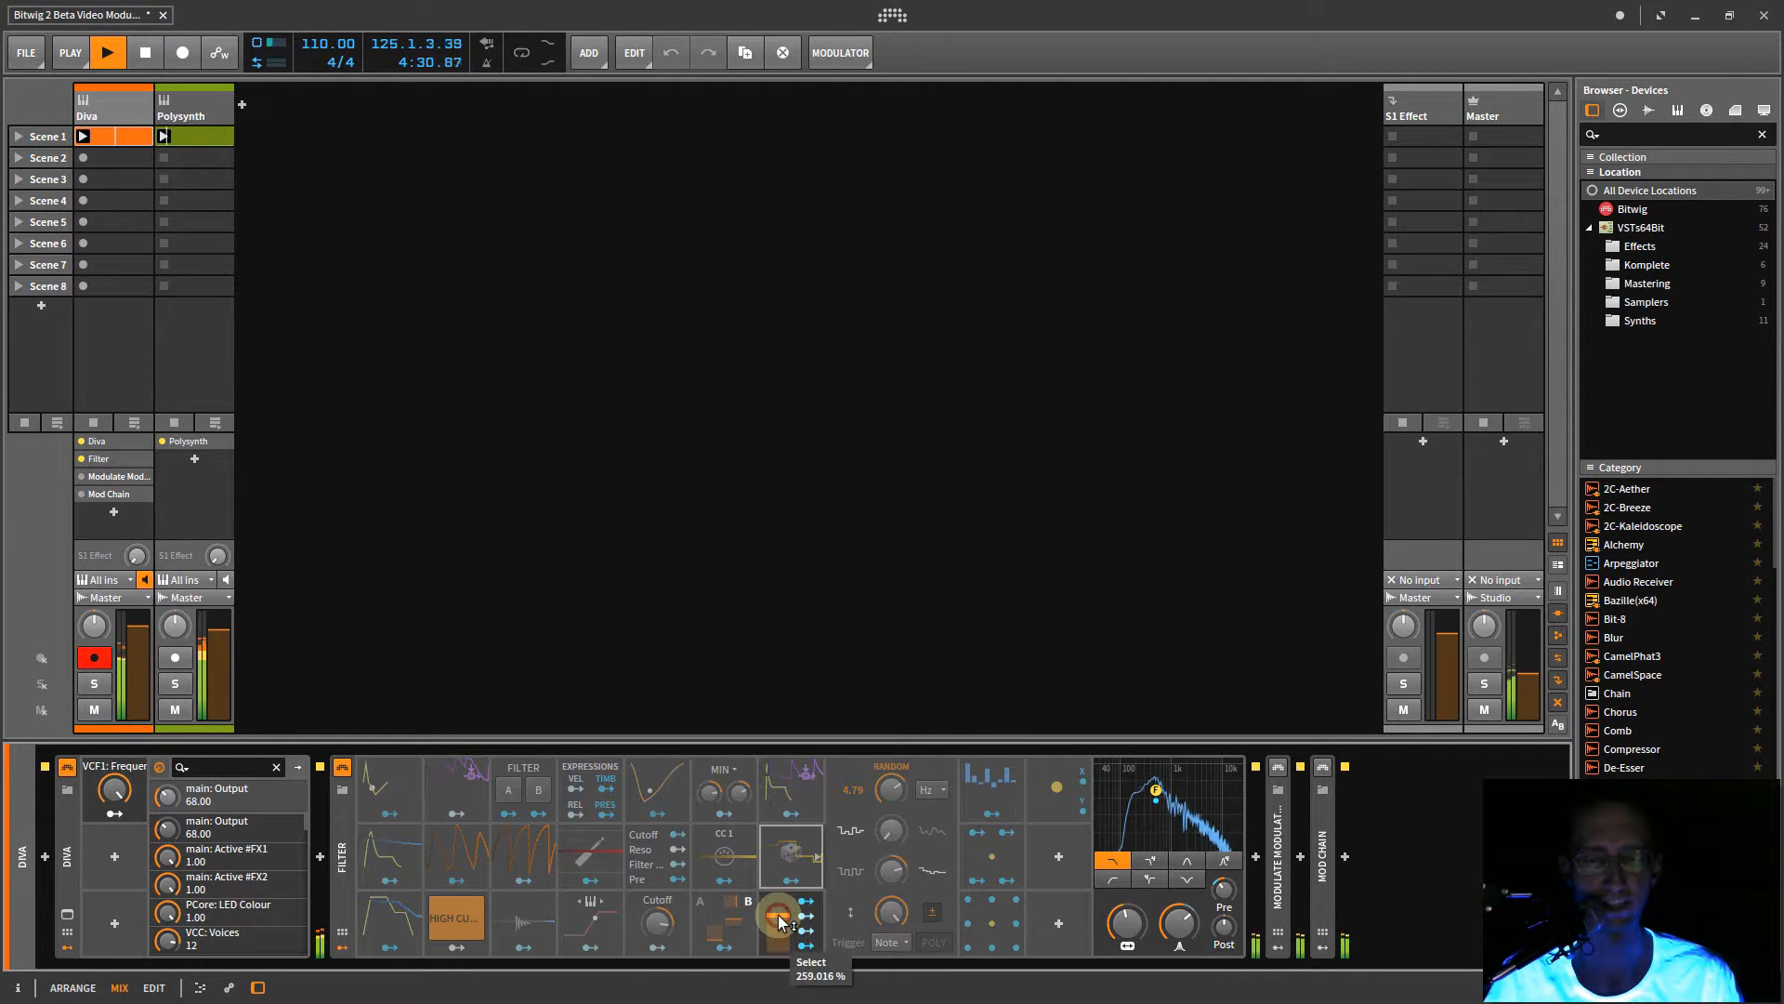
double_click(778, 915)
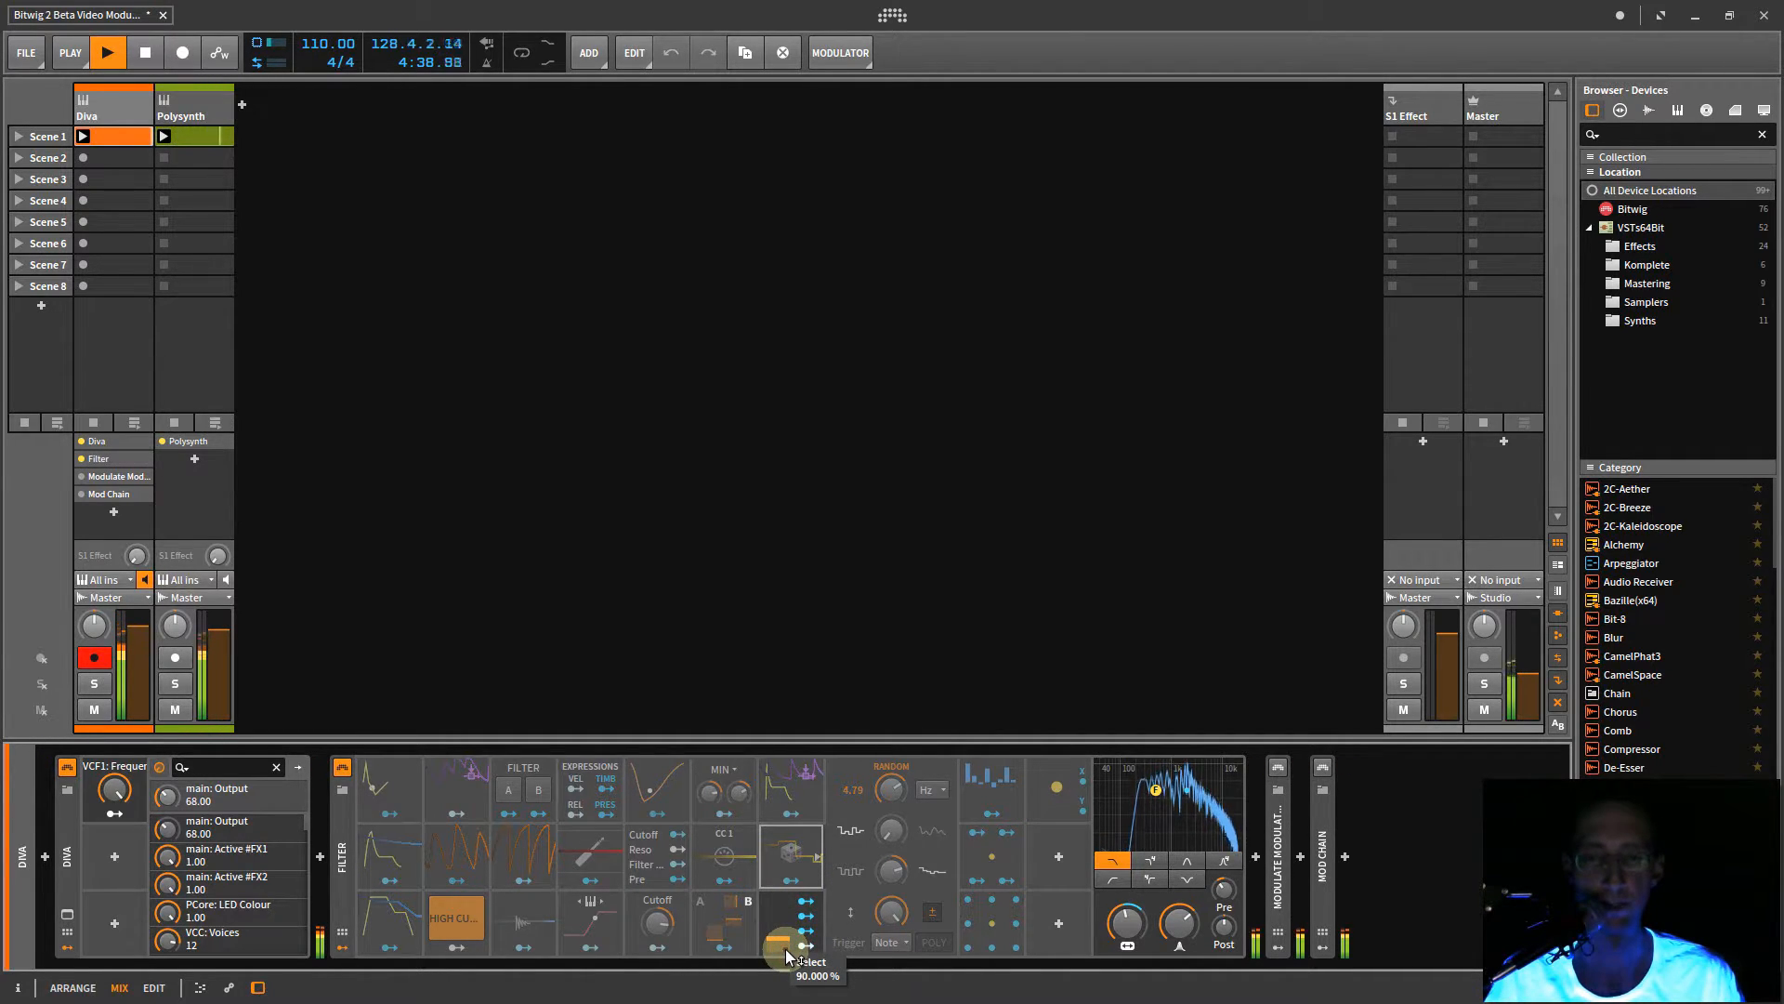
left_click_drag(784, 950, 784, 949)
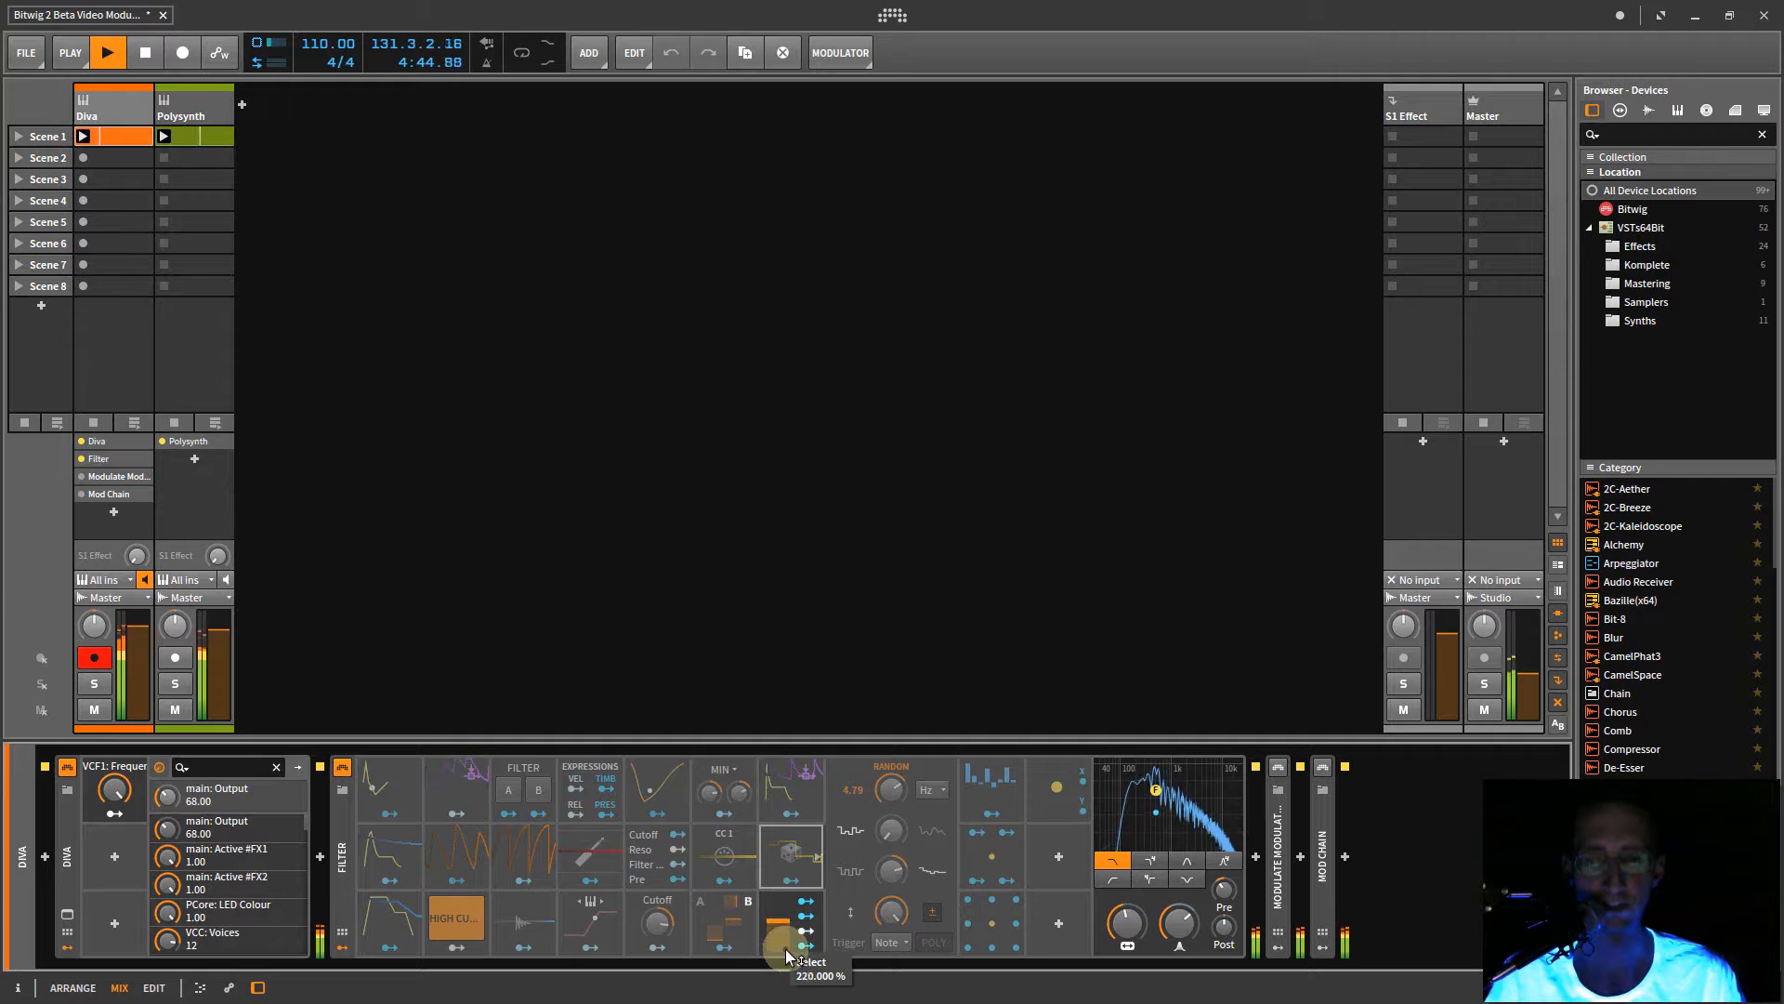
left_click_drag(784, 950, 785, 950)
- Toggle Fill Mode on the Select-4 modulator and sweep its Select value again to change the filter modulation
right_click(777, 906)
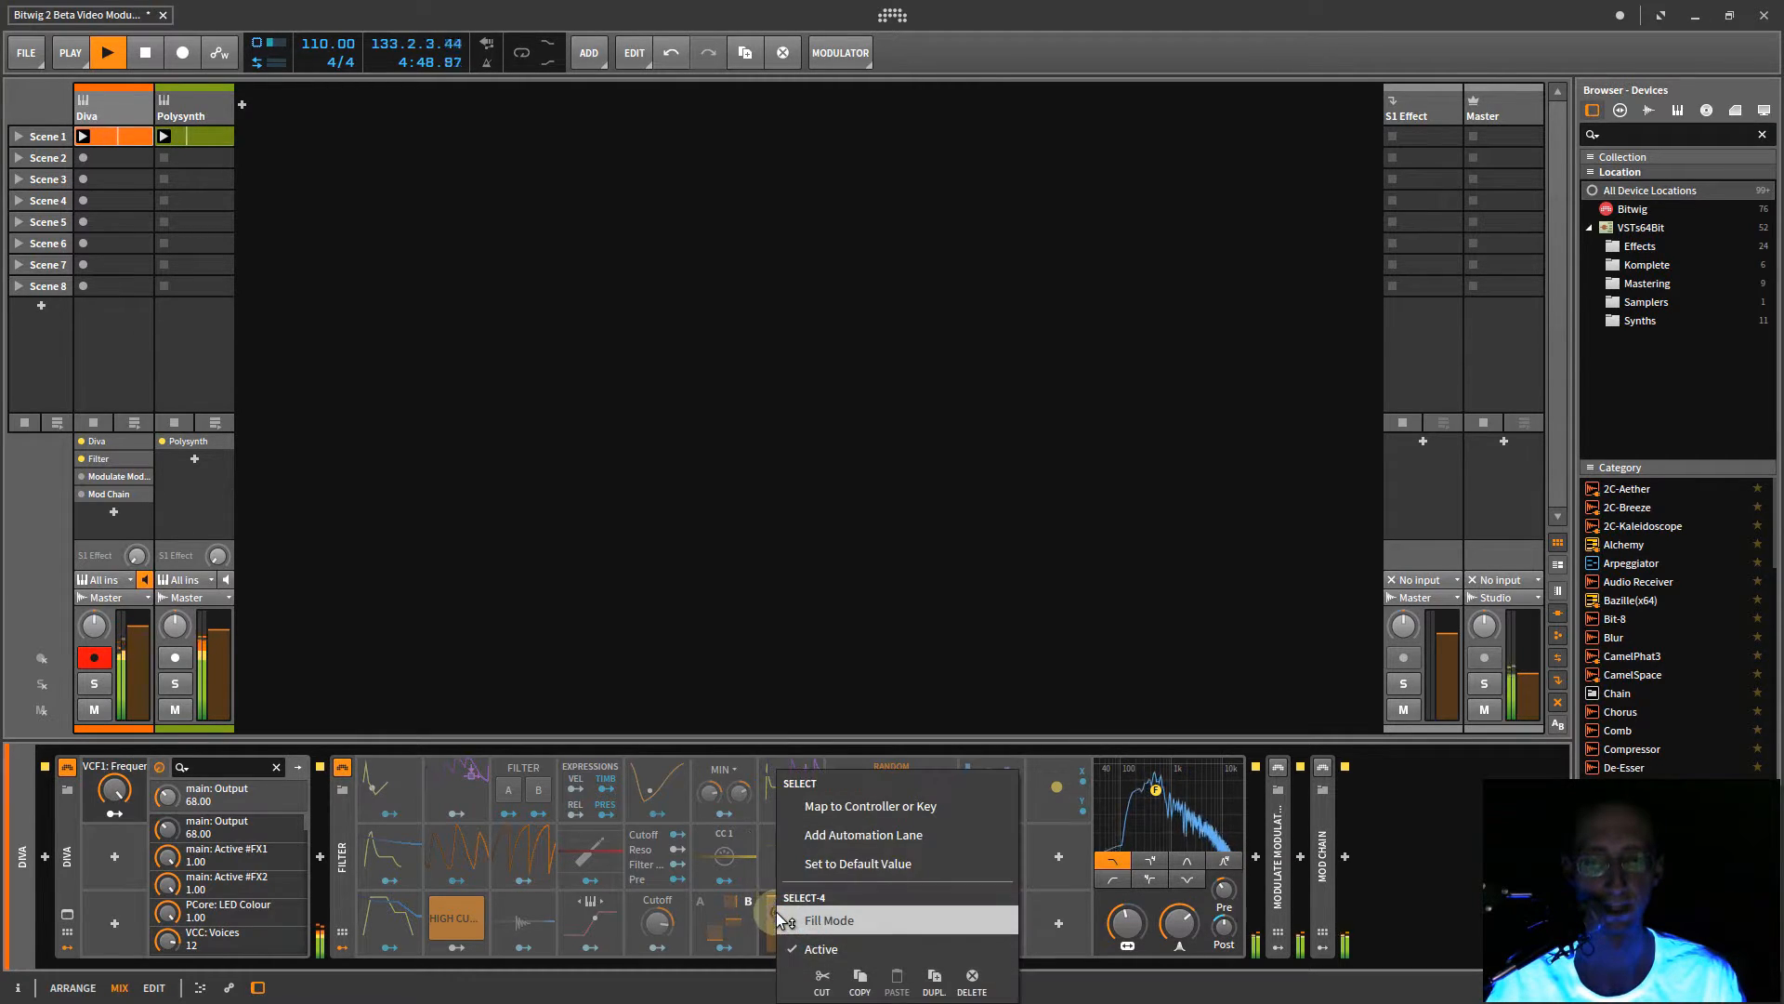
left_click(833, 920)
left_click_drag(784, 904, 785, 903)
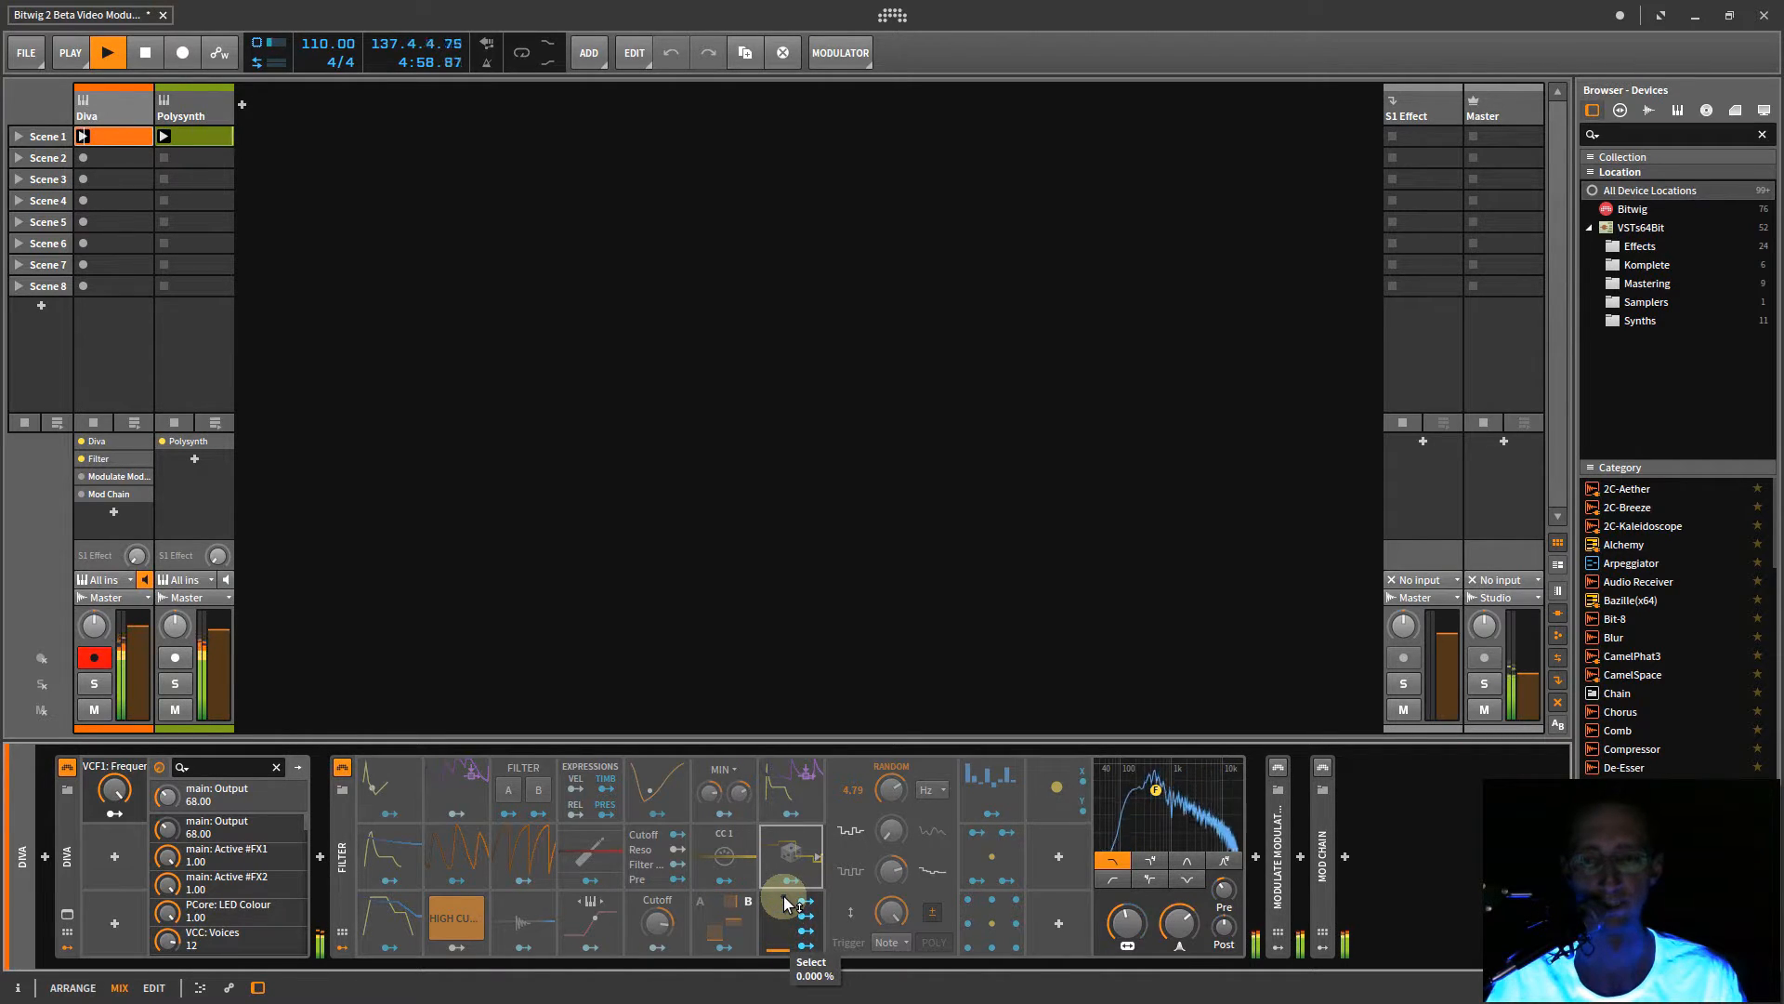
- Switch the active modulator from Select-4 to the Steps modulator, open its sequence and draw new step values
right_click(785, 920)
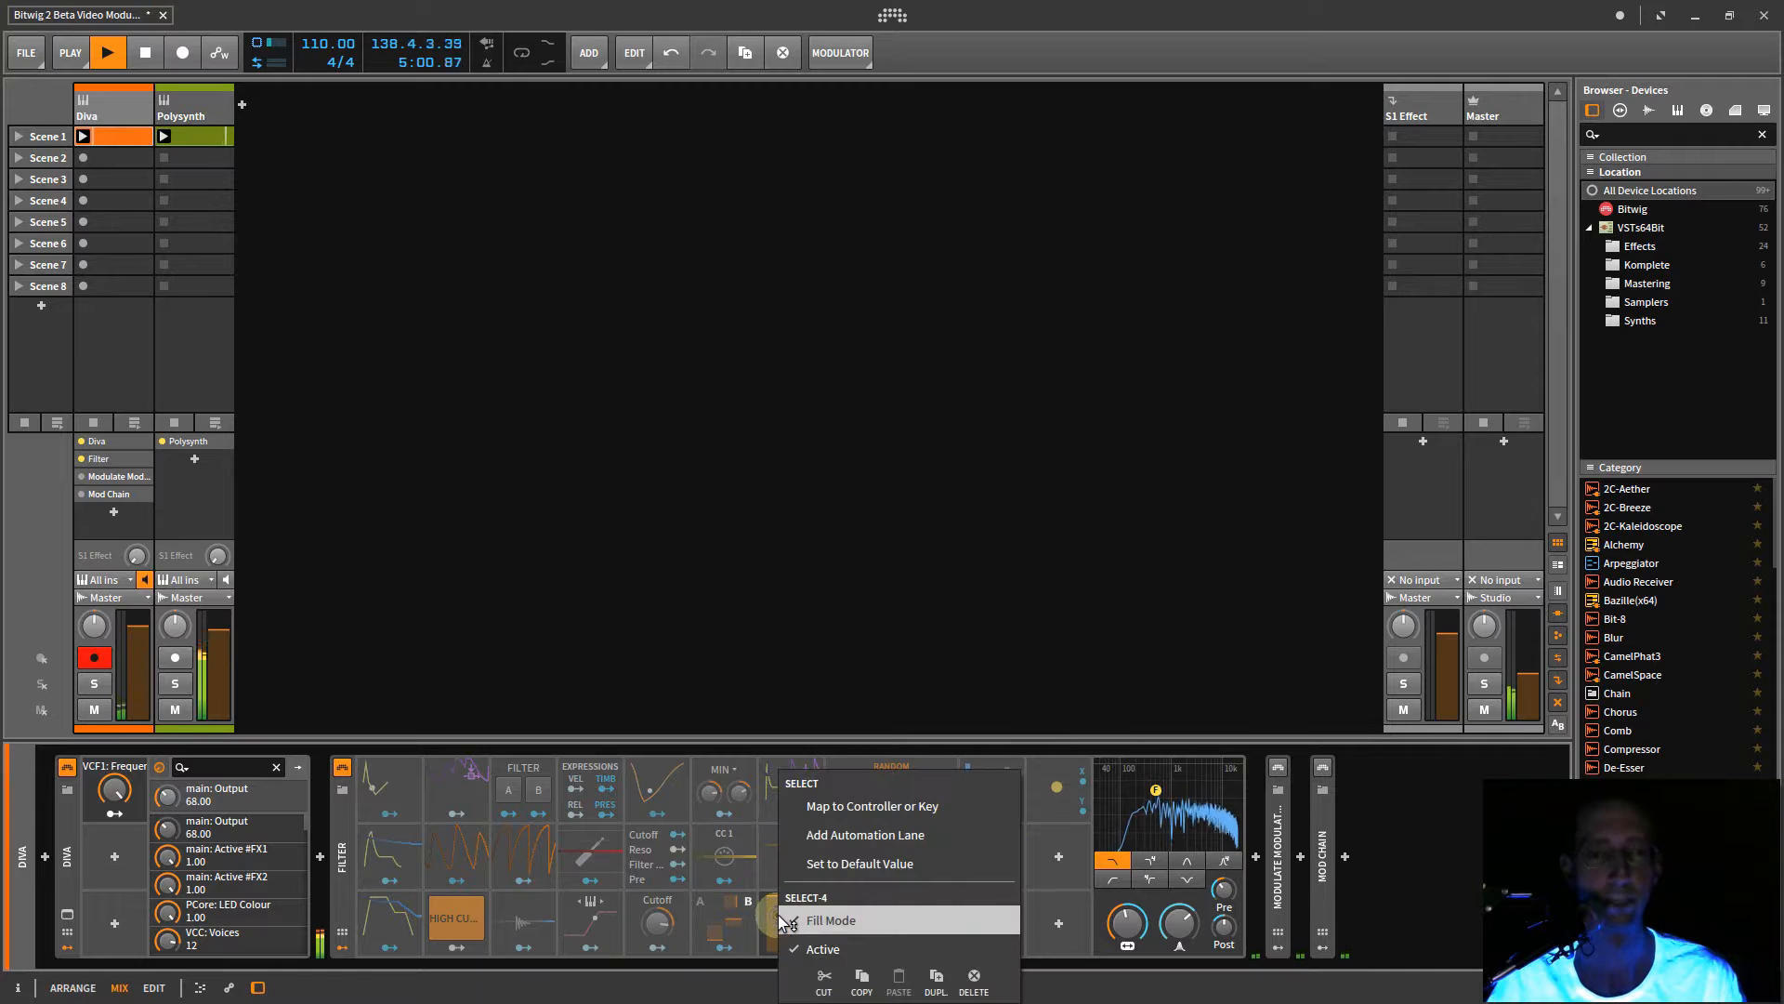
left_click(825, 923)
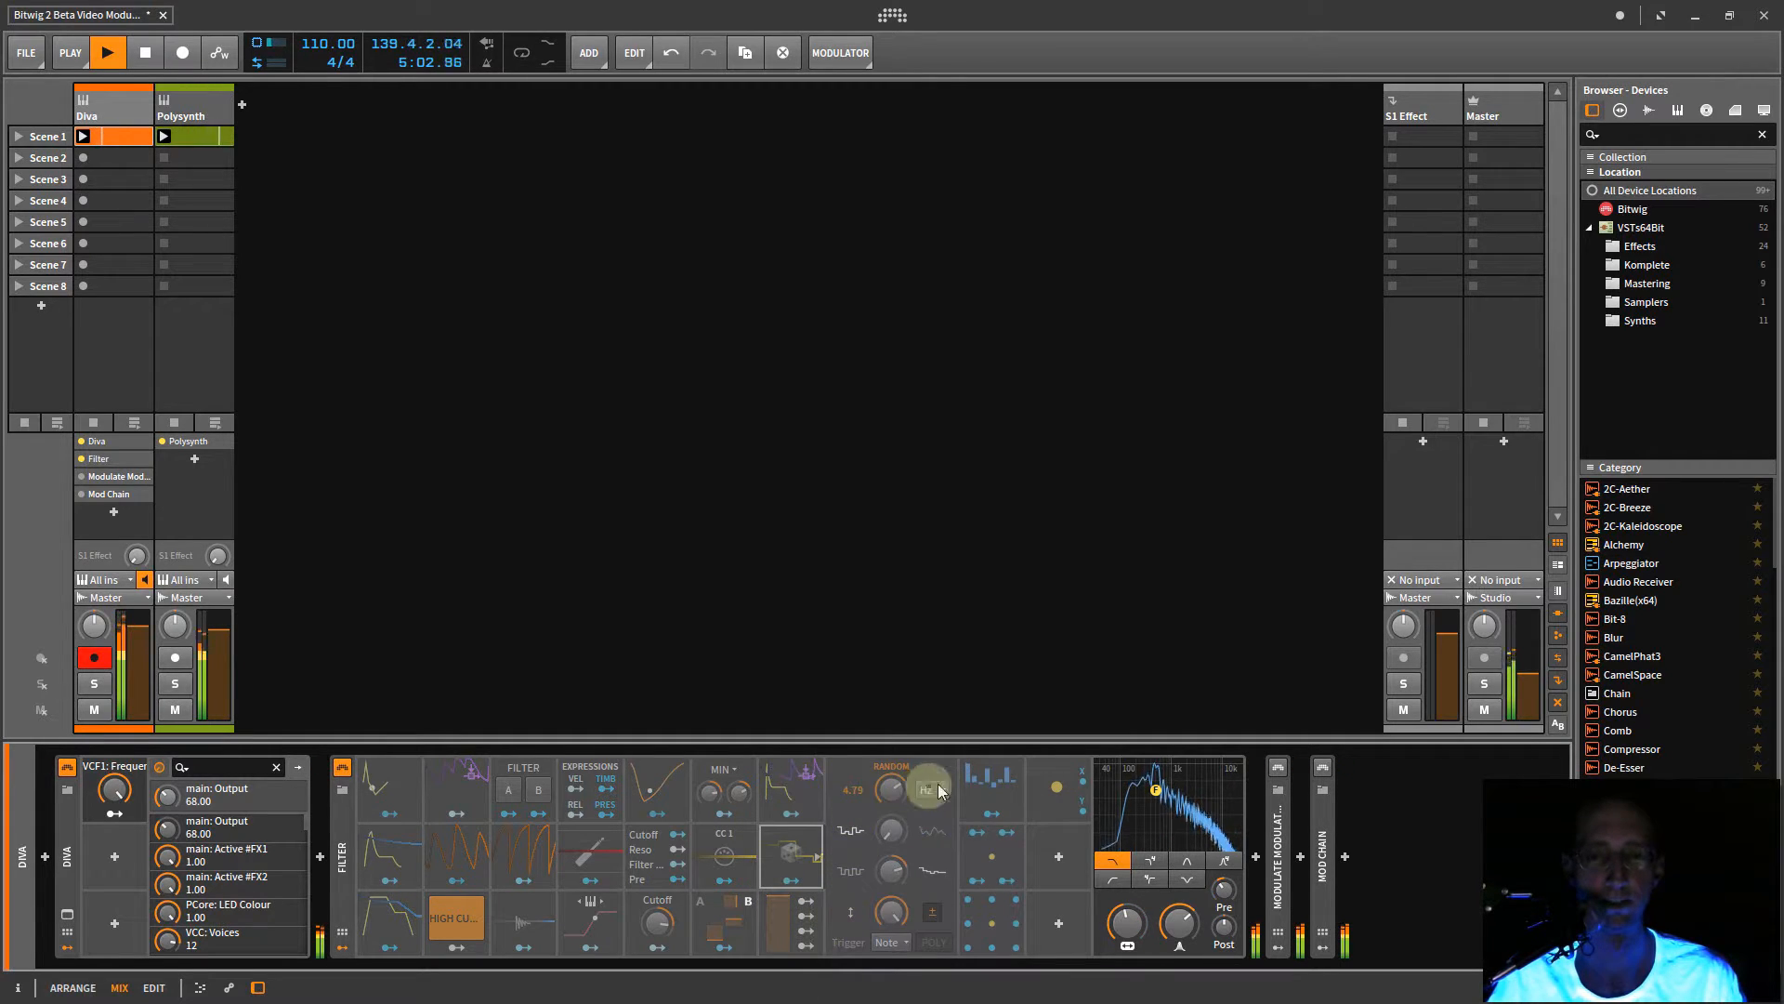
left_click(1019, 789)
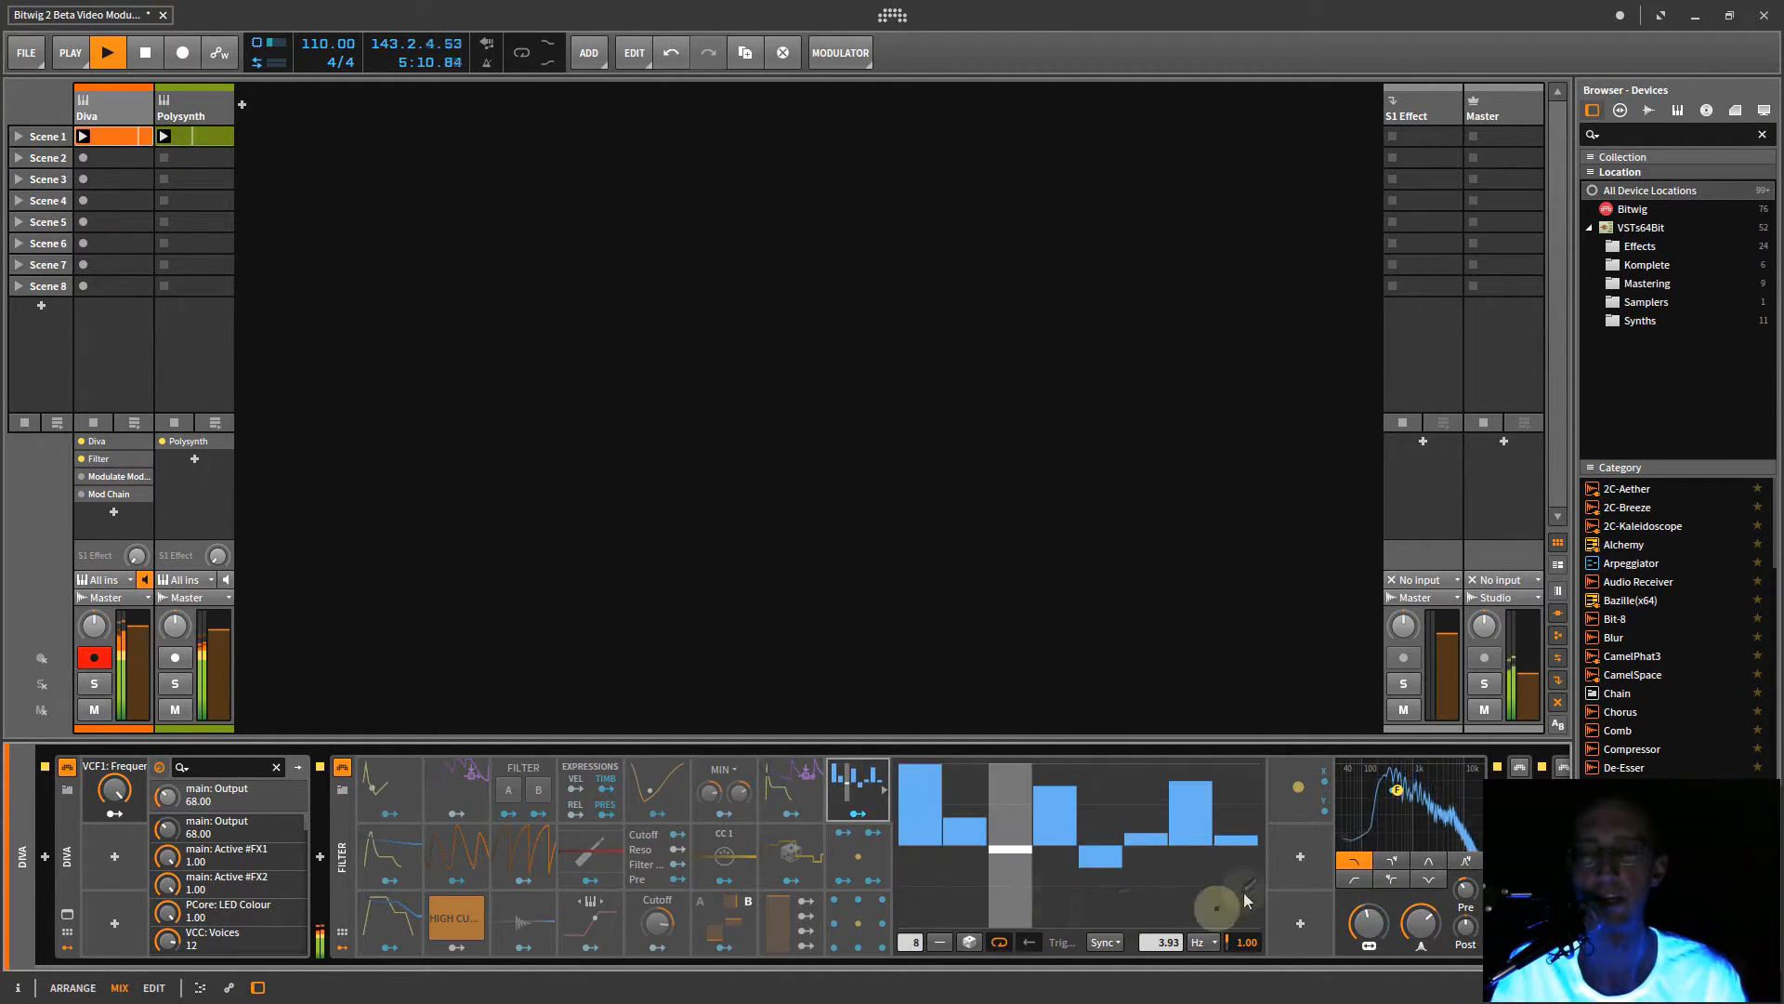
mouse_move(1025, 862)
left_mouse_down()
mouse_move(964, 876)
mouse_move(1028, 808)
mouse_move(1073, 915)
mouse_move(1102, 786)
mouse_move(1151, 794)
mouse_move(1206, 850)
mouse_move(1199, 867)
left_mouse_up()
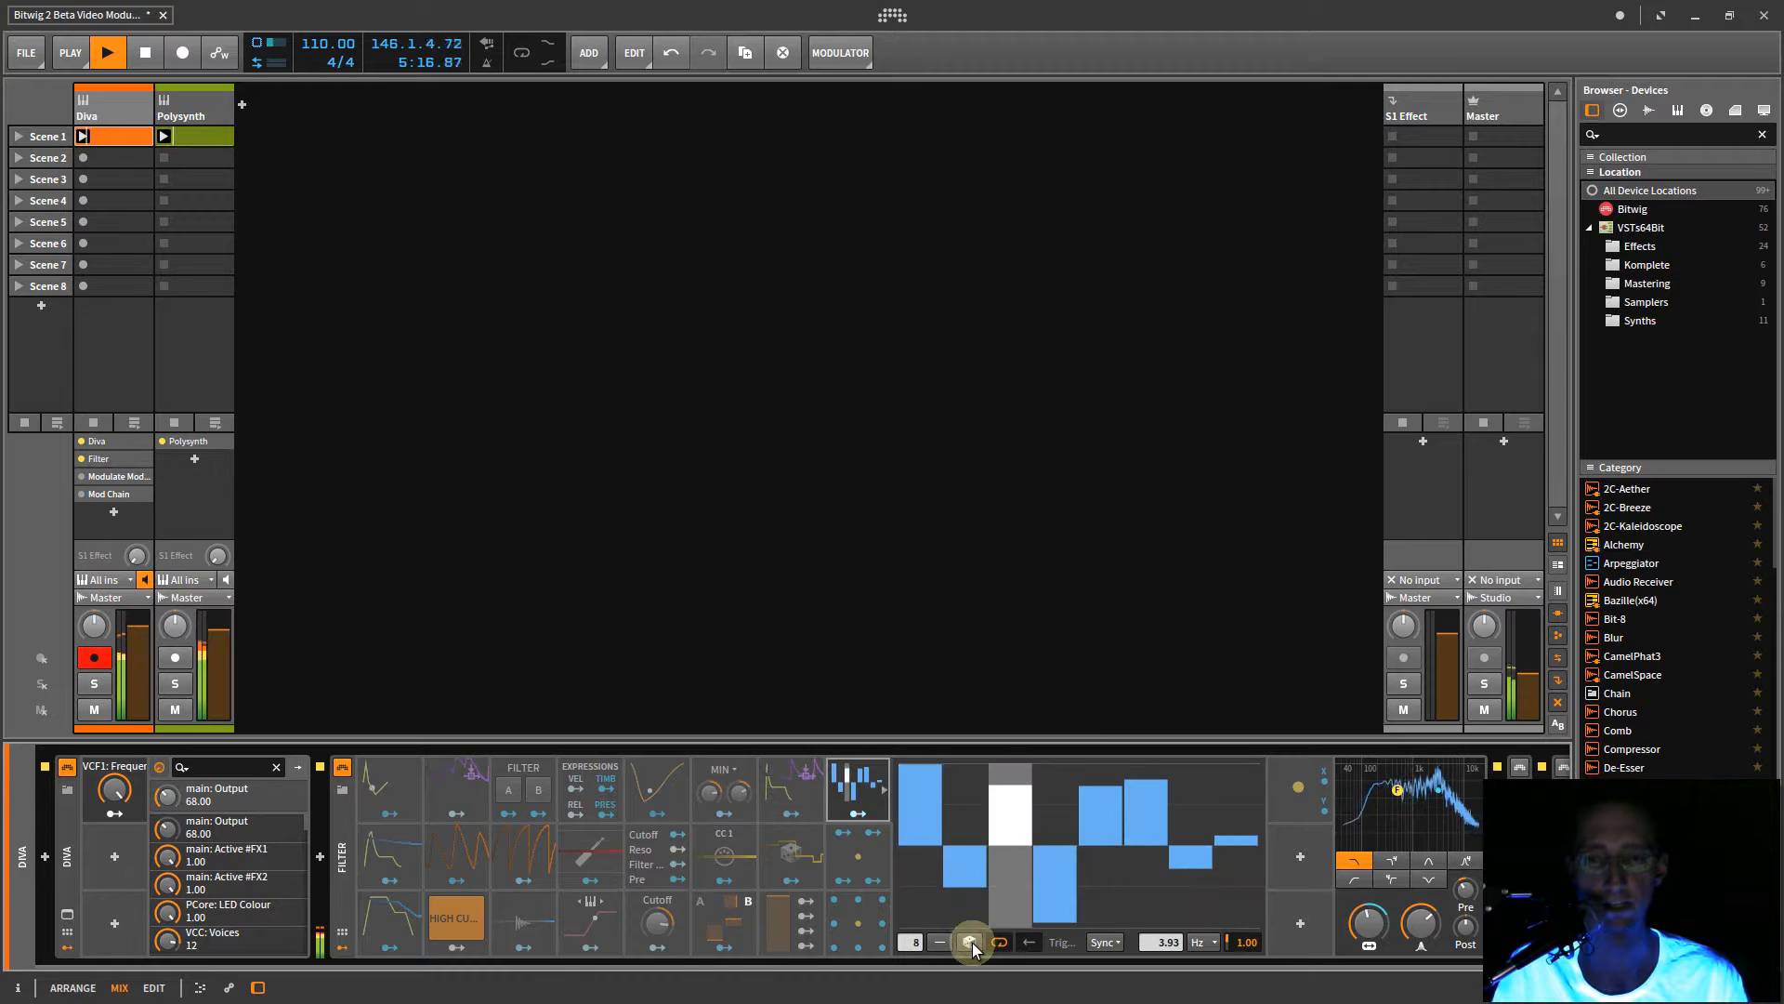
- Randomize the Steps modulator's values, extend the sequence to 13 steps and draw new values across its second half
left_click(972, 942)
left_click(972, 943)
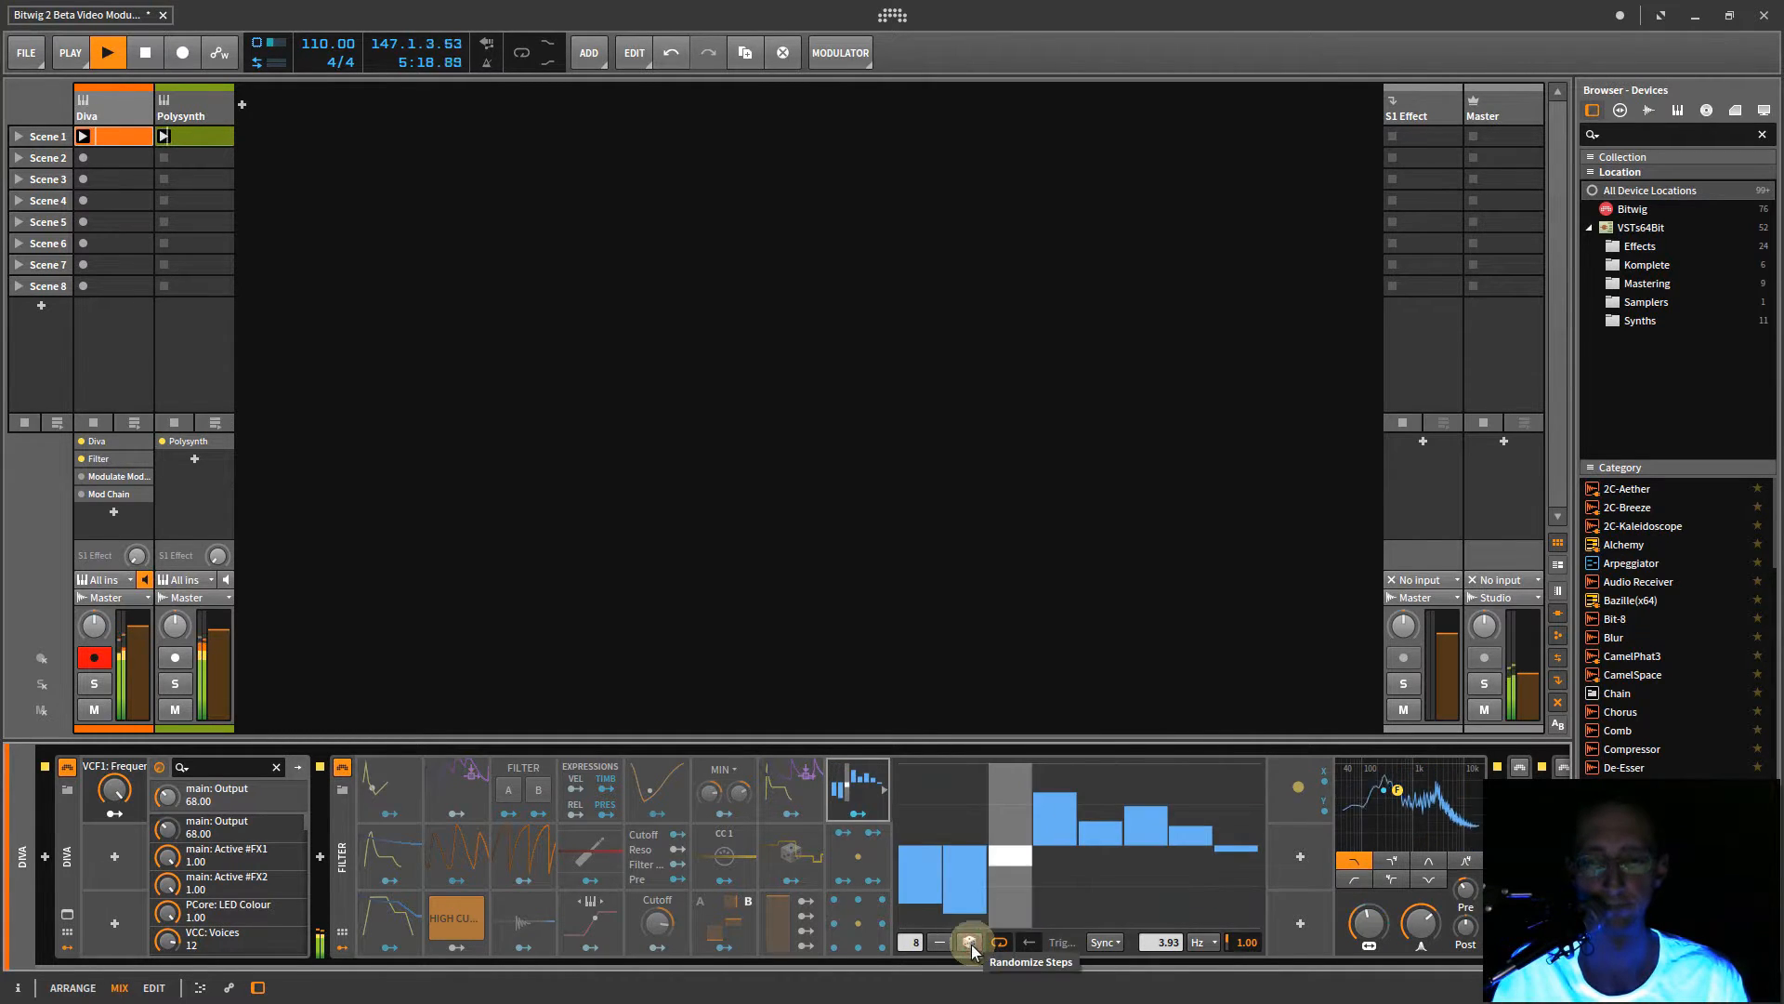
scroll(916, 942, "up", 5)
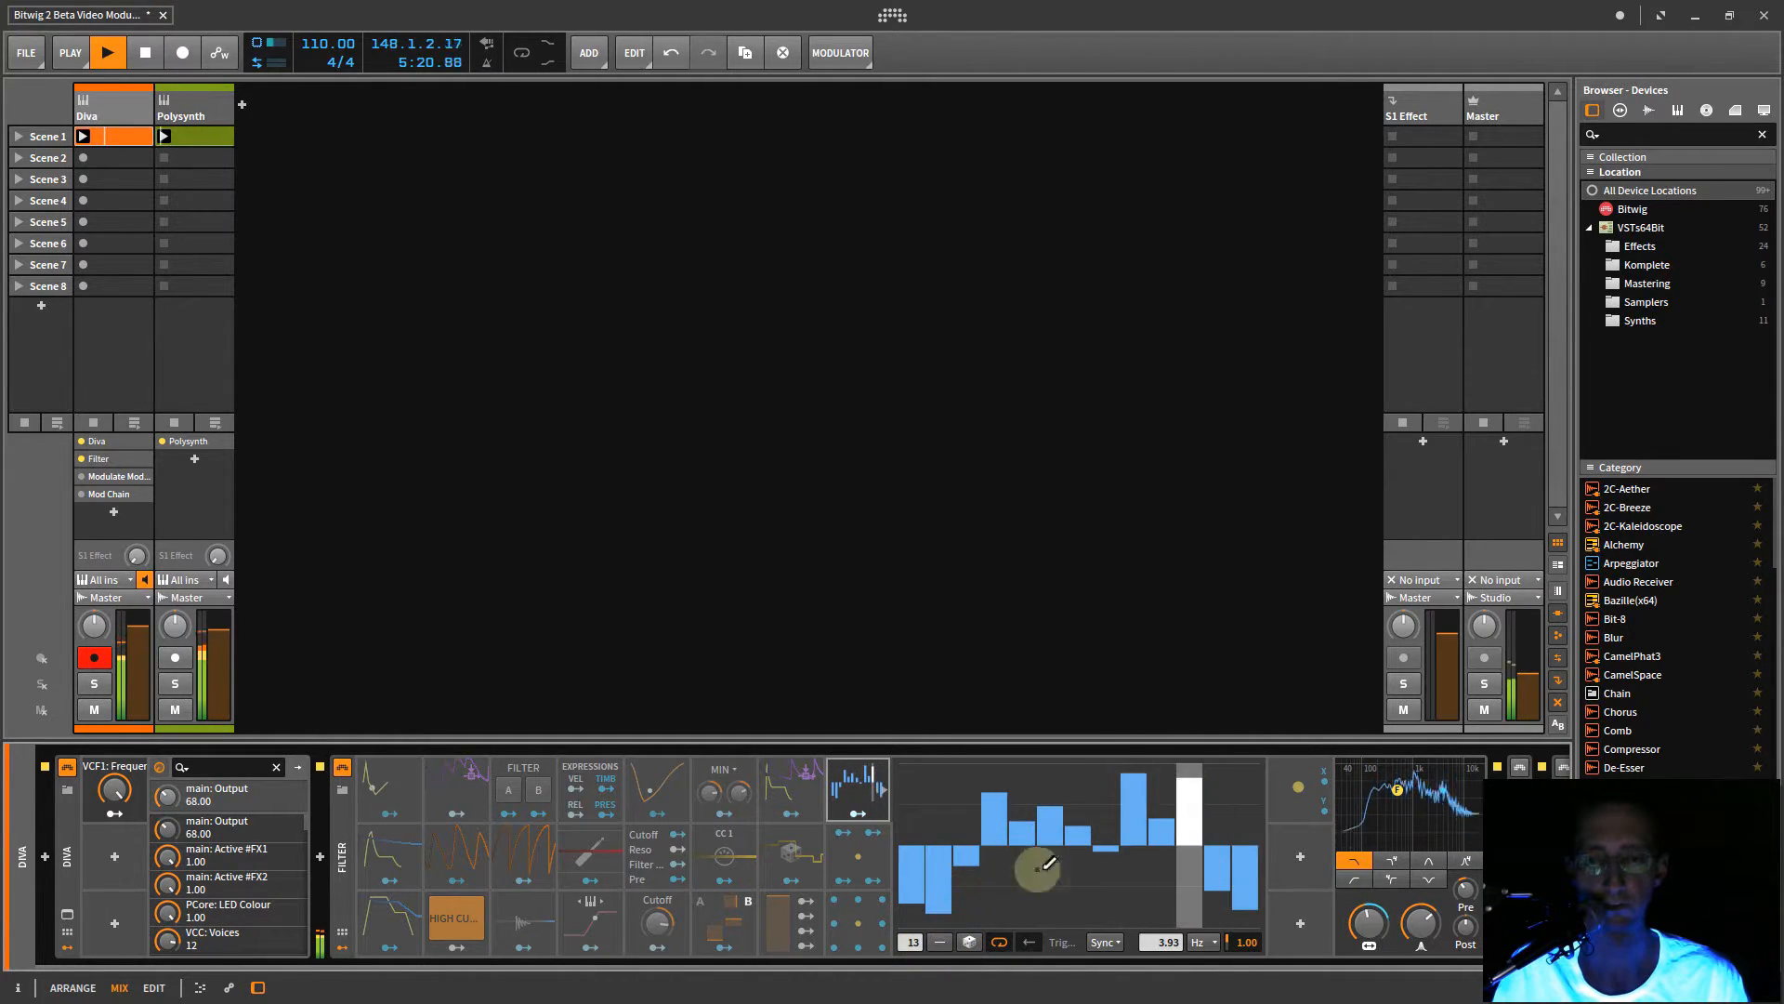
mouse_move(1021, 890)
left_mouse_down()
mouse_move(1107, 866)
mouse_move(1130, 801)
mouse_move(1139, 875)
mouse_move(1246, 797)
left_mouse_up()
- Adjust the Steps modulator's rate to about 7.36 Hz and map the modulator to its own rate
scroll(1164, 941, "up", 5)
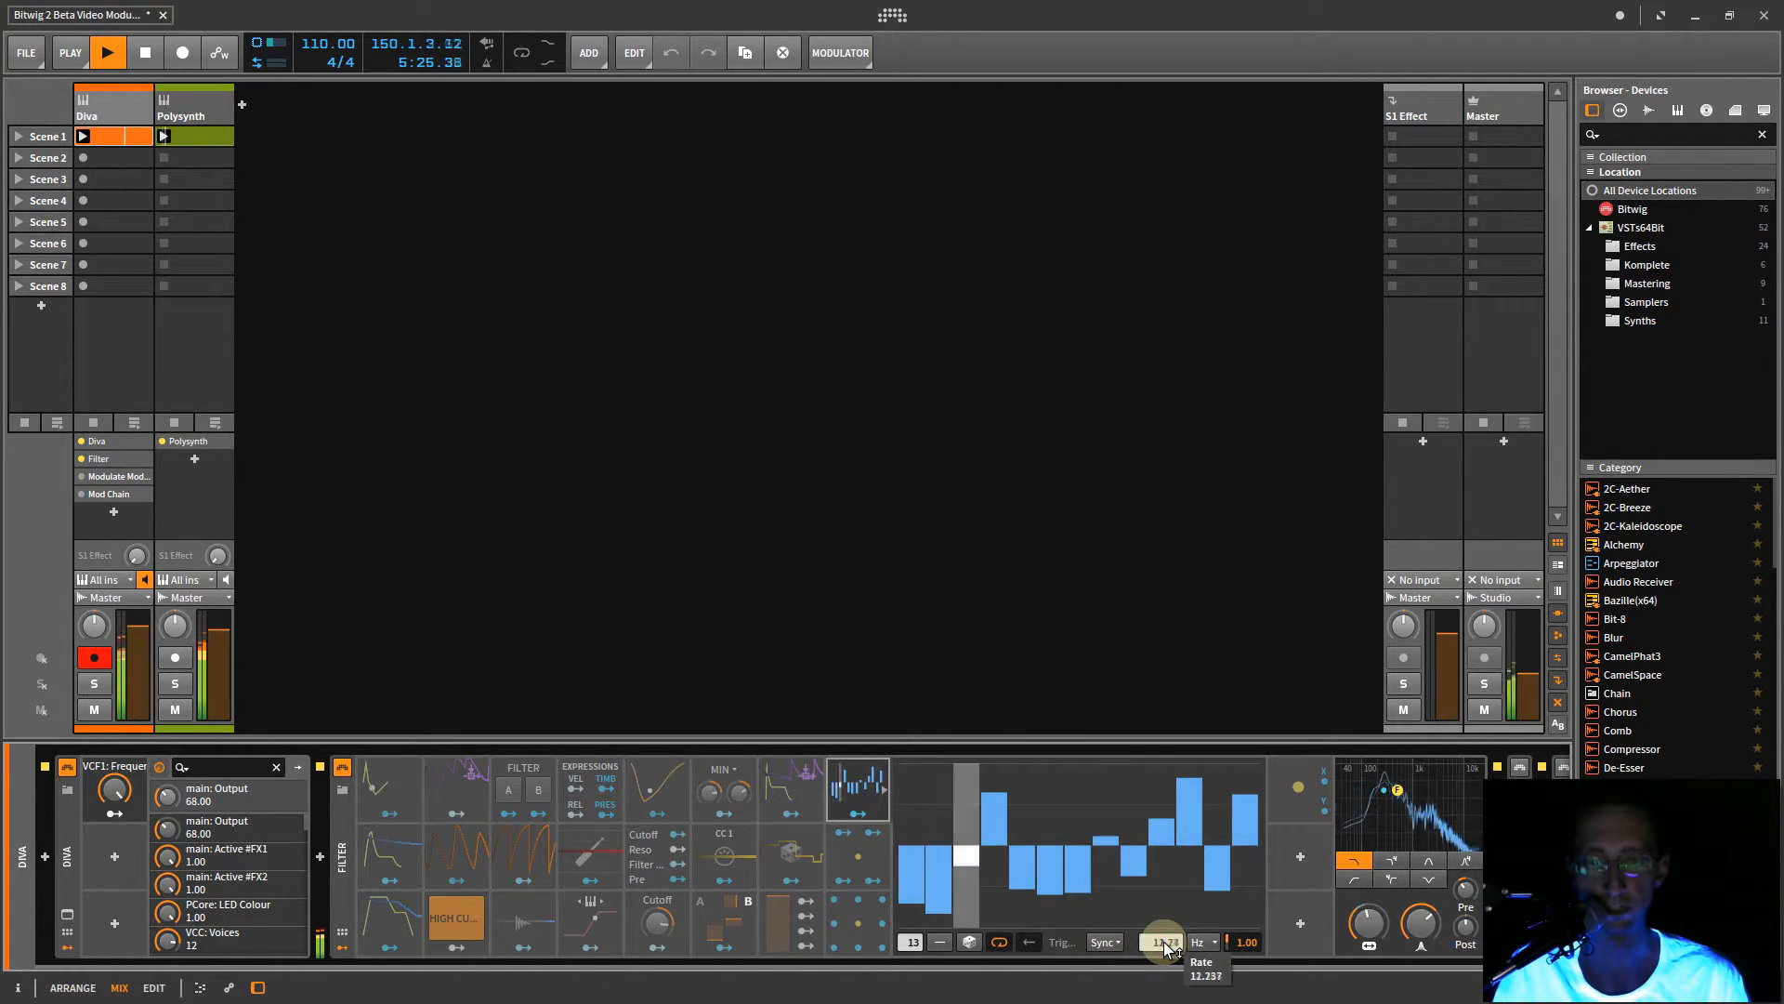
left_click(856, 815)
left_click_drag(1166, 948, 1168, 948)
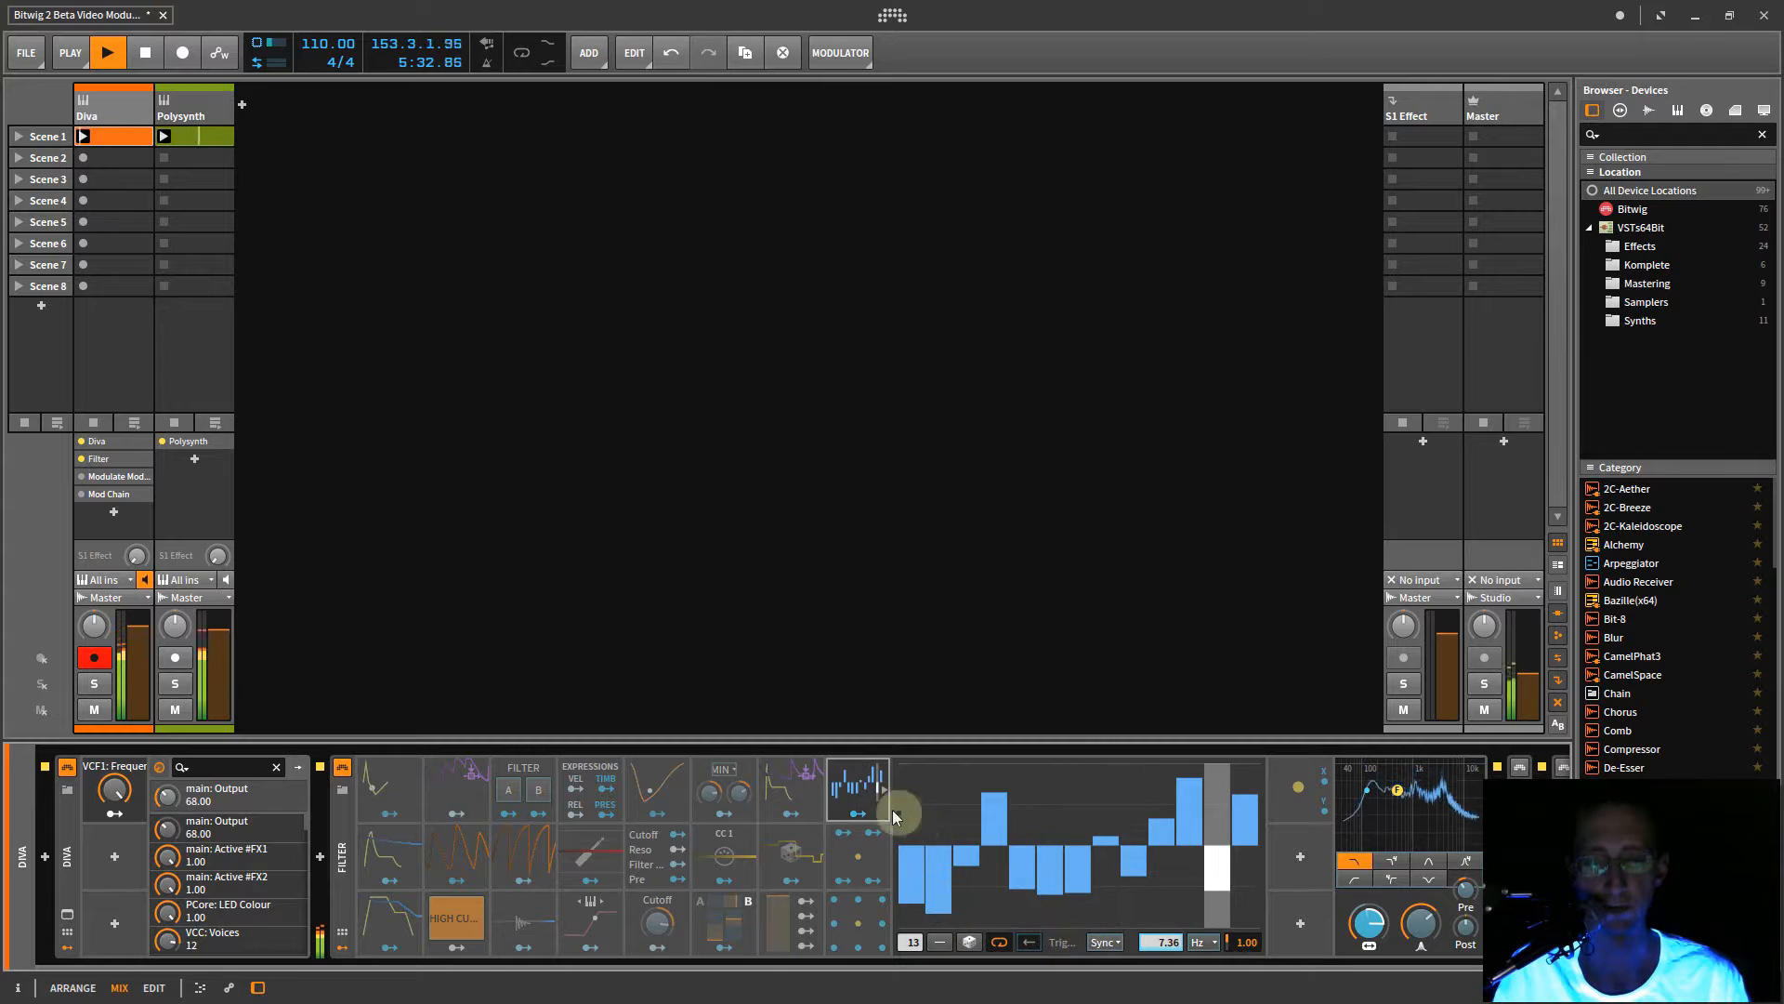
- Redraw the first few step values and remove the Steps modulator's mapping to its own rate
left_click(928, 823)
mouse_move(927, 823)
left_mouse_down()
mouse_move(971, 785)
mouse_move(1016, 841)
mouse_move(1037, 820)
left_mouse_up()
left_click(1054, 820)
left_click(940, 868)
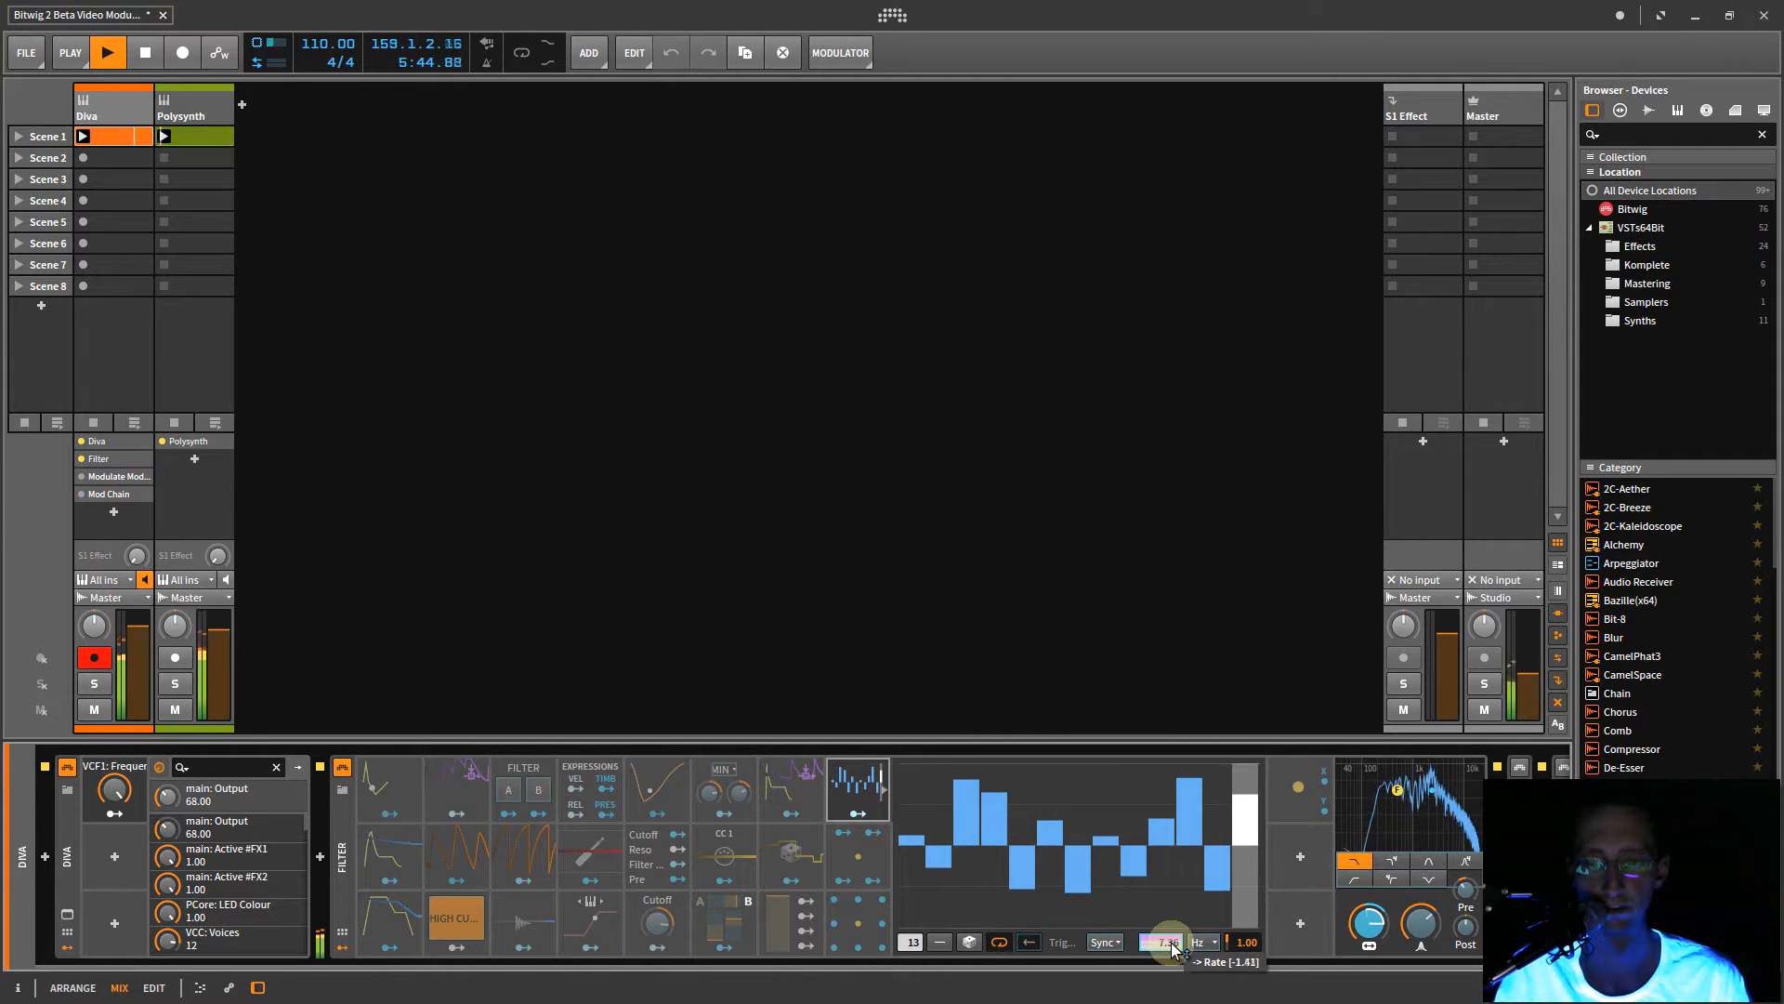
left_click(851, 816)
left_click(851, 816)
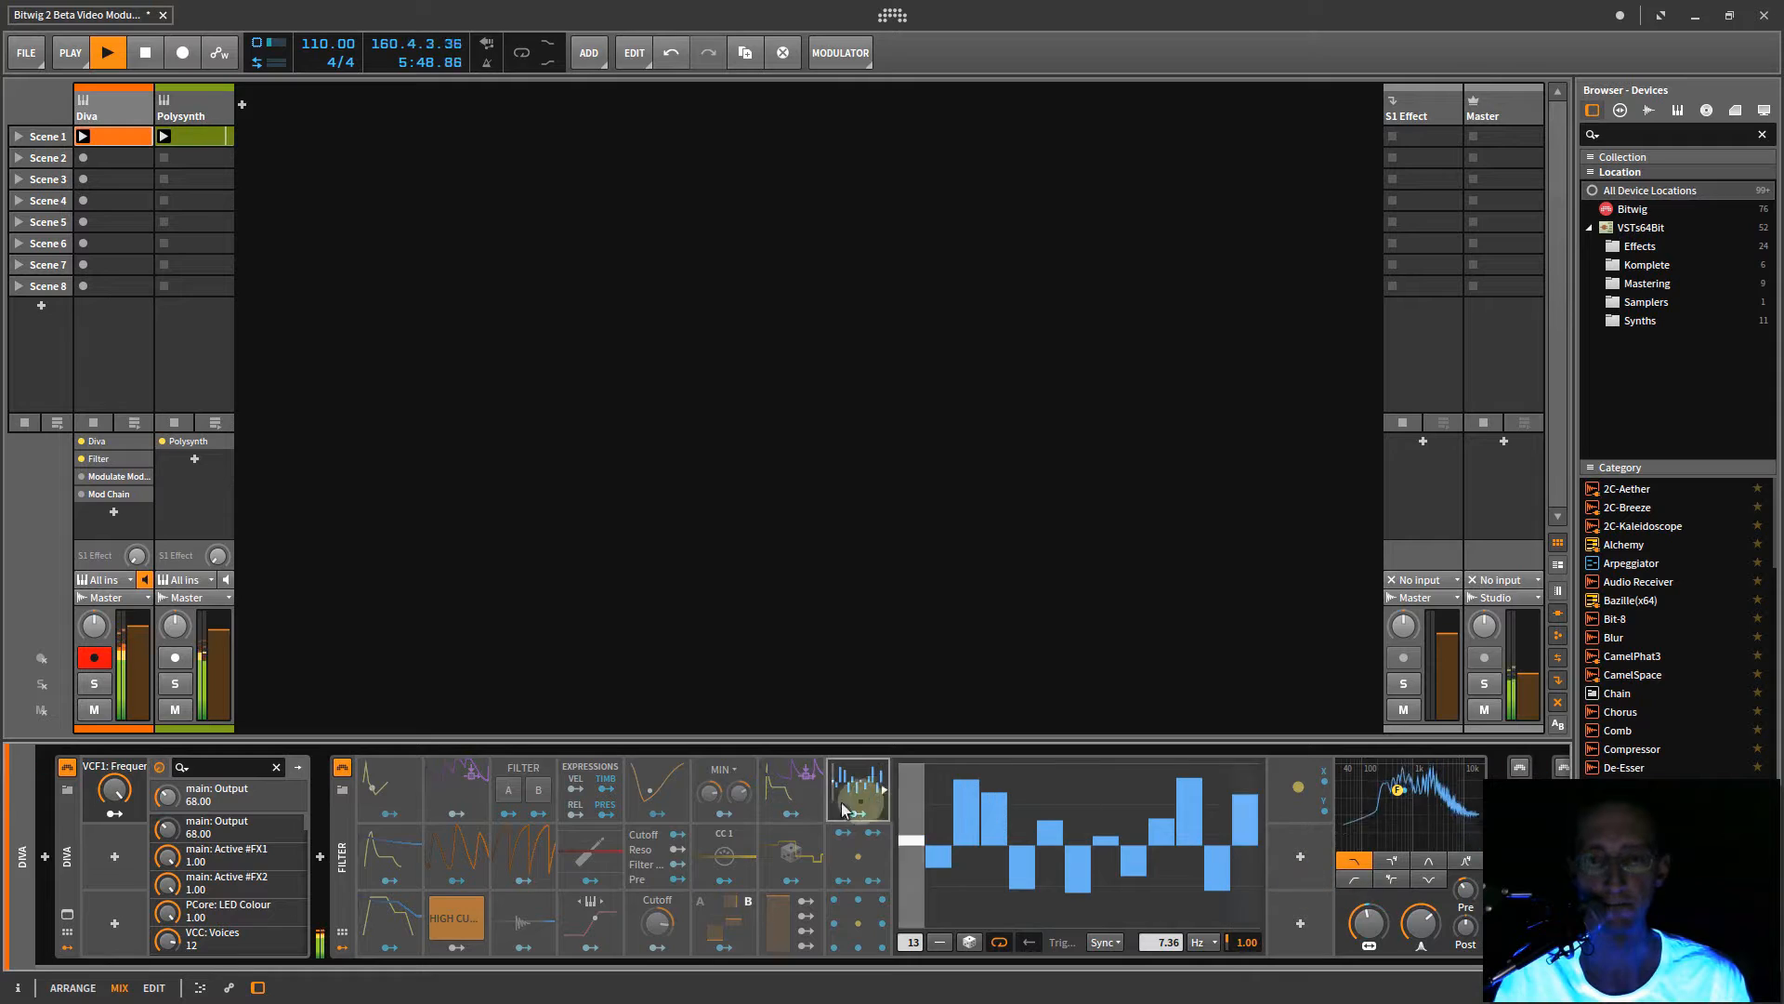
- Switch the active modulator from Steps to Vector-4, open its pad and move its point around the upper-left area
right_click(853, 856)
left_click(891, 885)
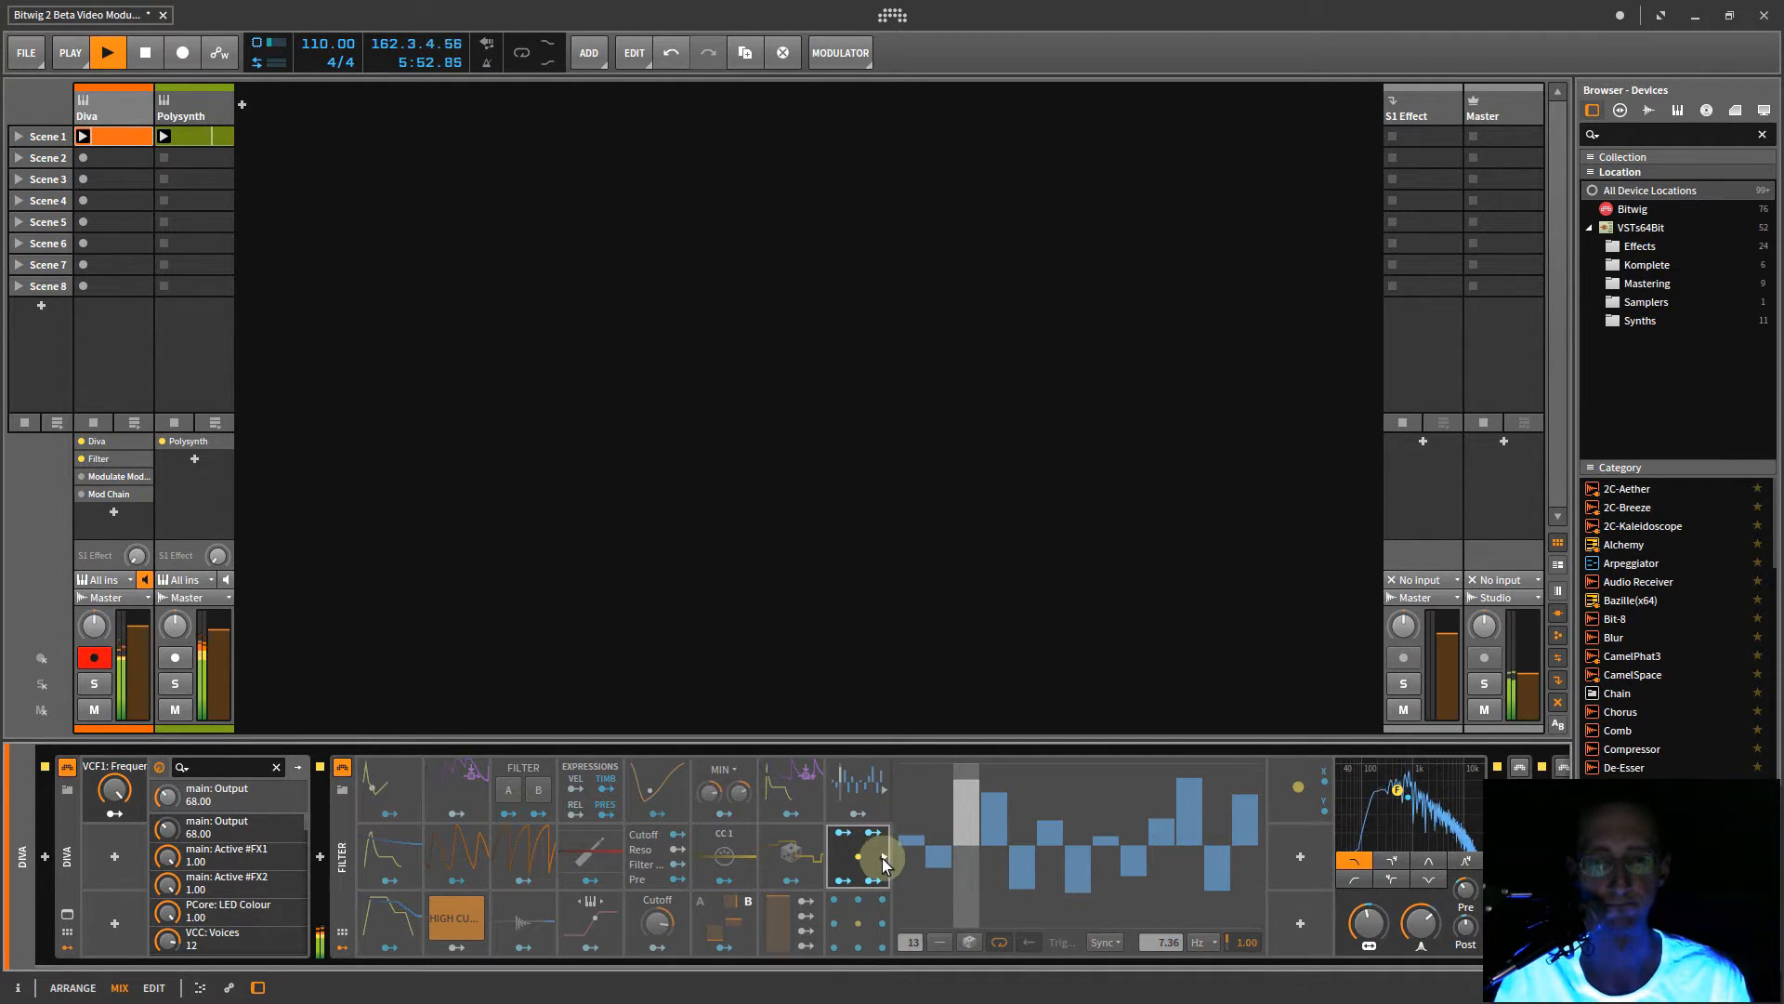
left_click(883, 857)
left_click_drag(994, 862, 937, 787)
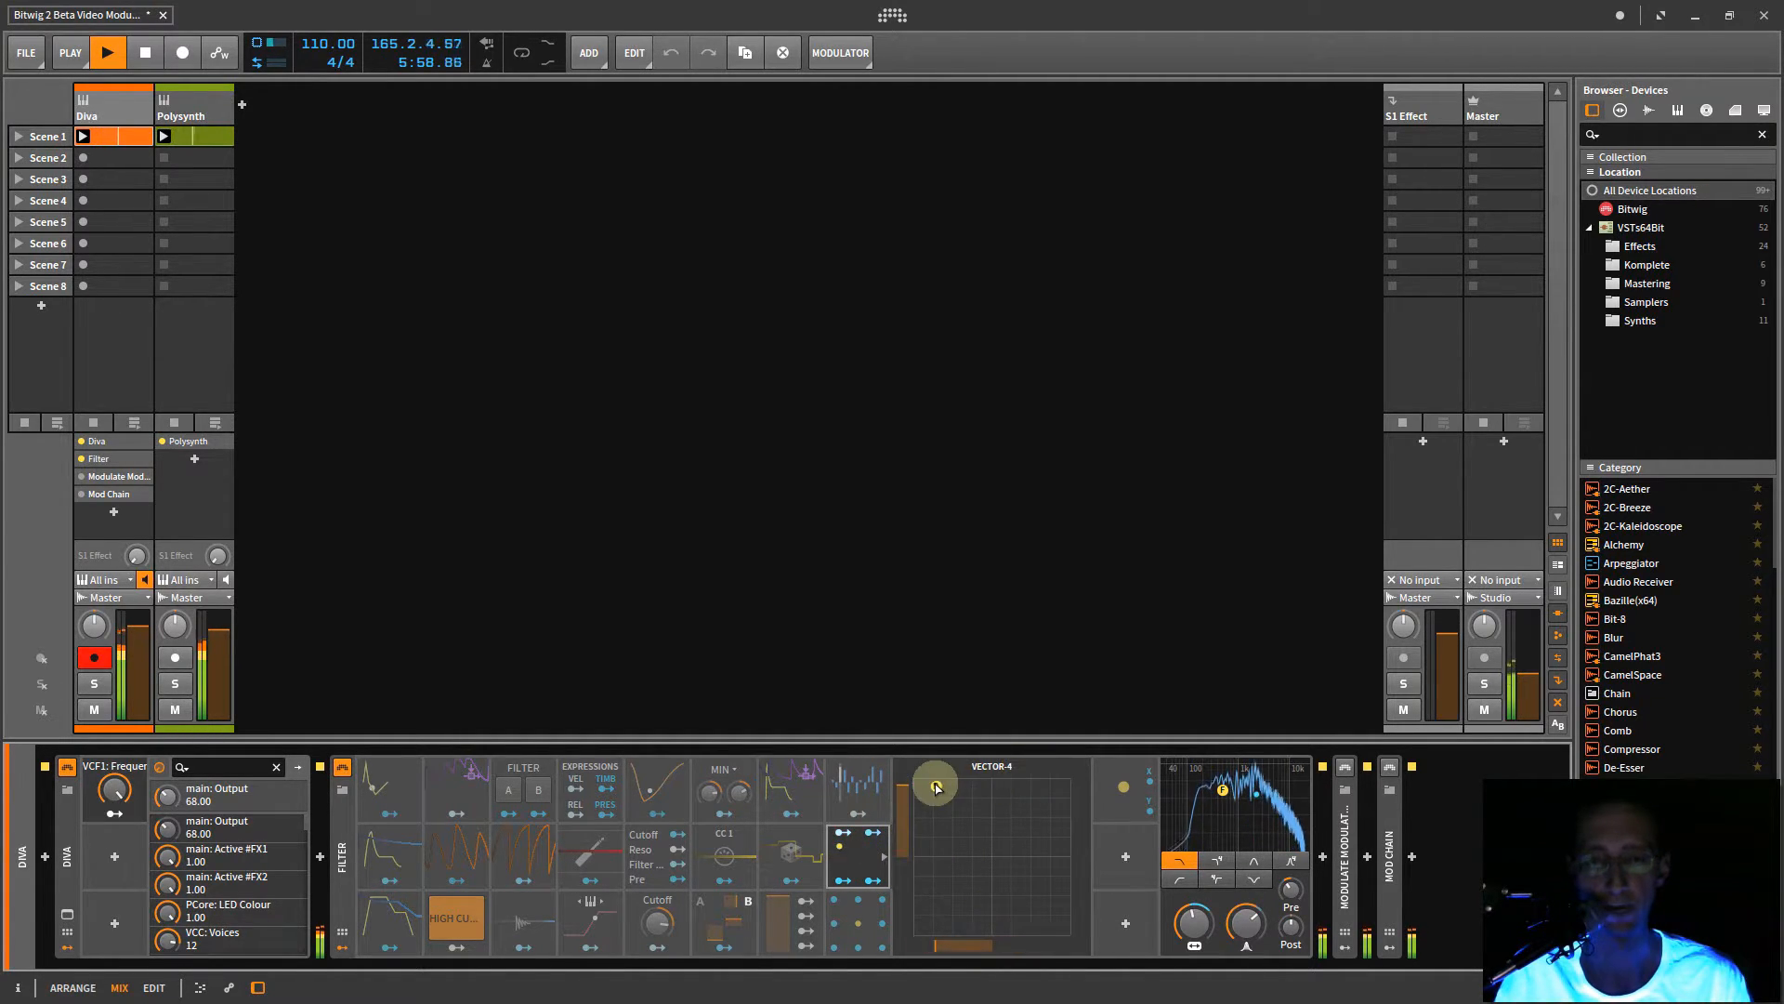
mouse_move(941, 805)
left_mouse_down()
mouse_move(940, 786)
mouse_move(971, 786)
mouse_move(1067, 909)
mouse_move(1036, 965)
mouse_move(1000, 759)
mouse_move(1083, 859)
mouse_move(967, 810)
left_mouse_up()
- Switch the active modulator from Vector-4 to Vector-8 and move its point towards the pad's upper-left corner
right_click(989, 853)
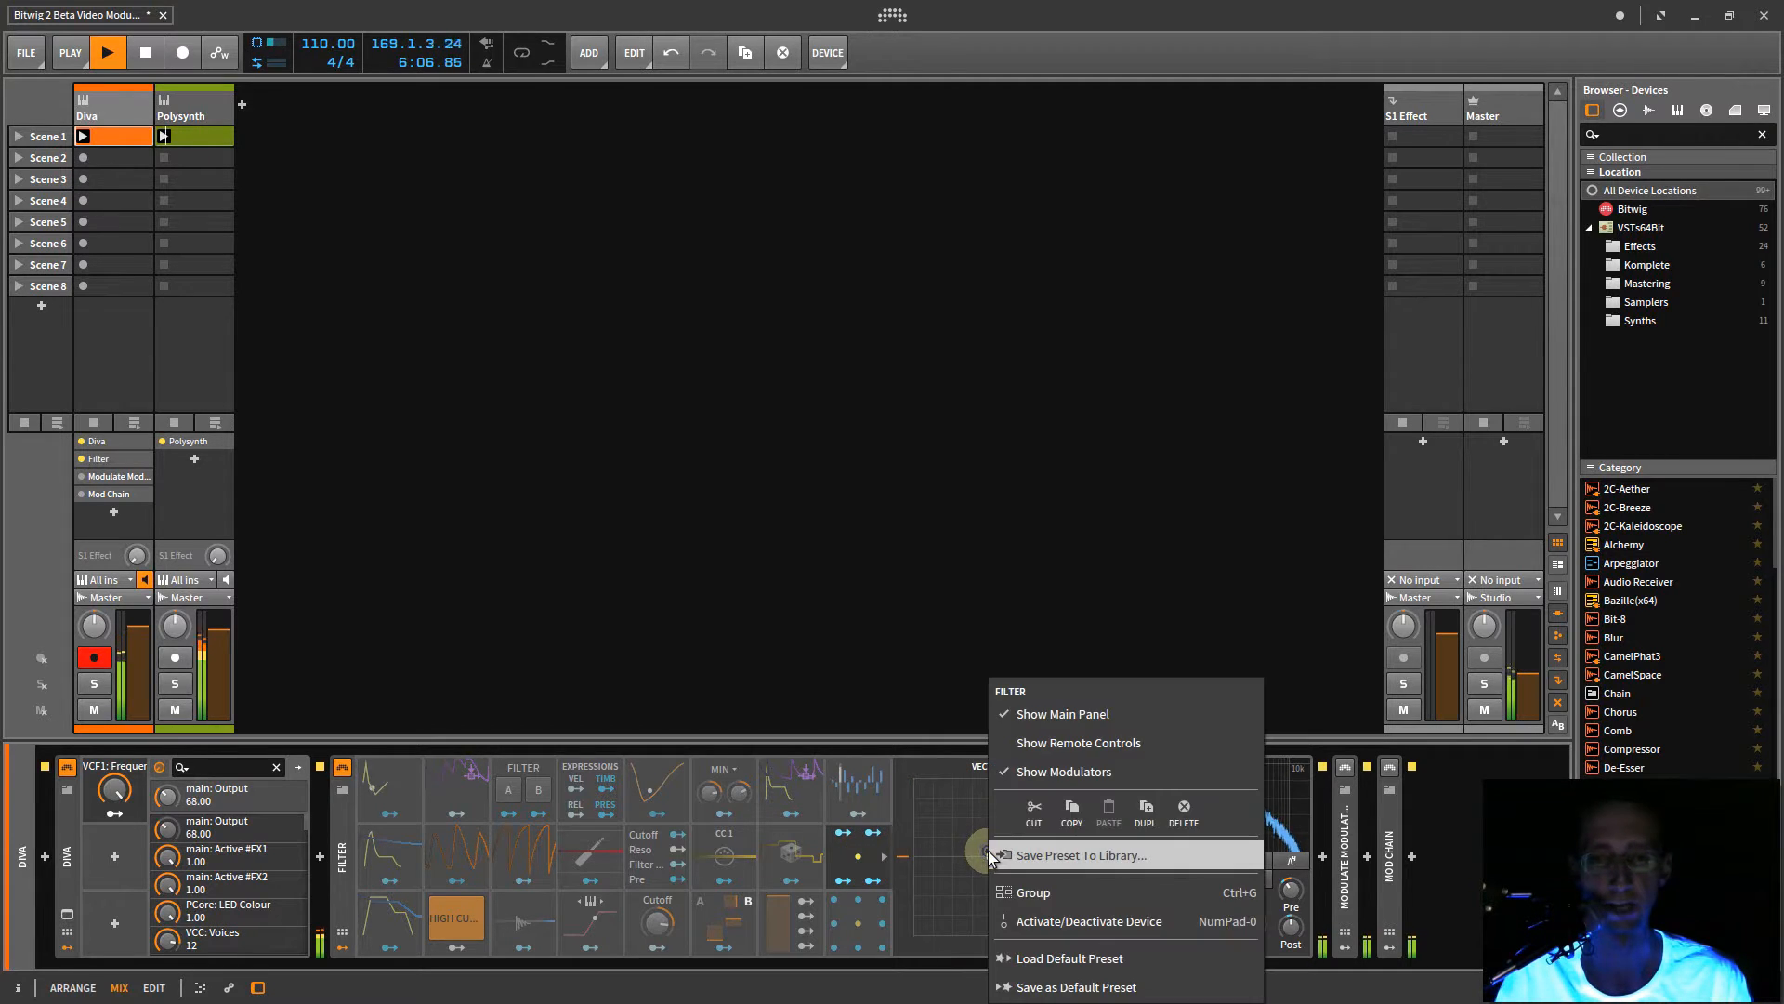
left_click(850, 857)
right_click(849, 868)
left_click(902, 900)
right_click(847, 914)
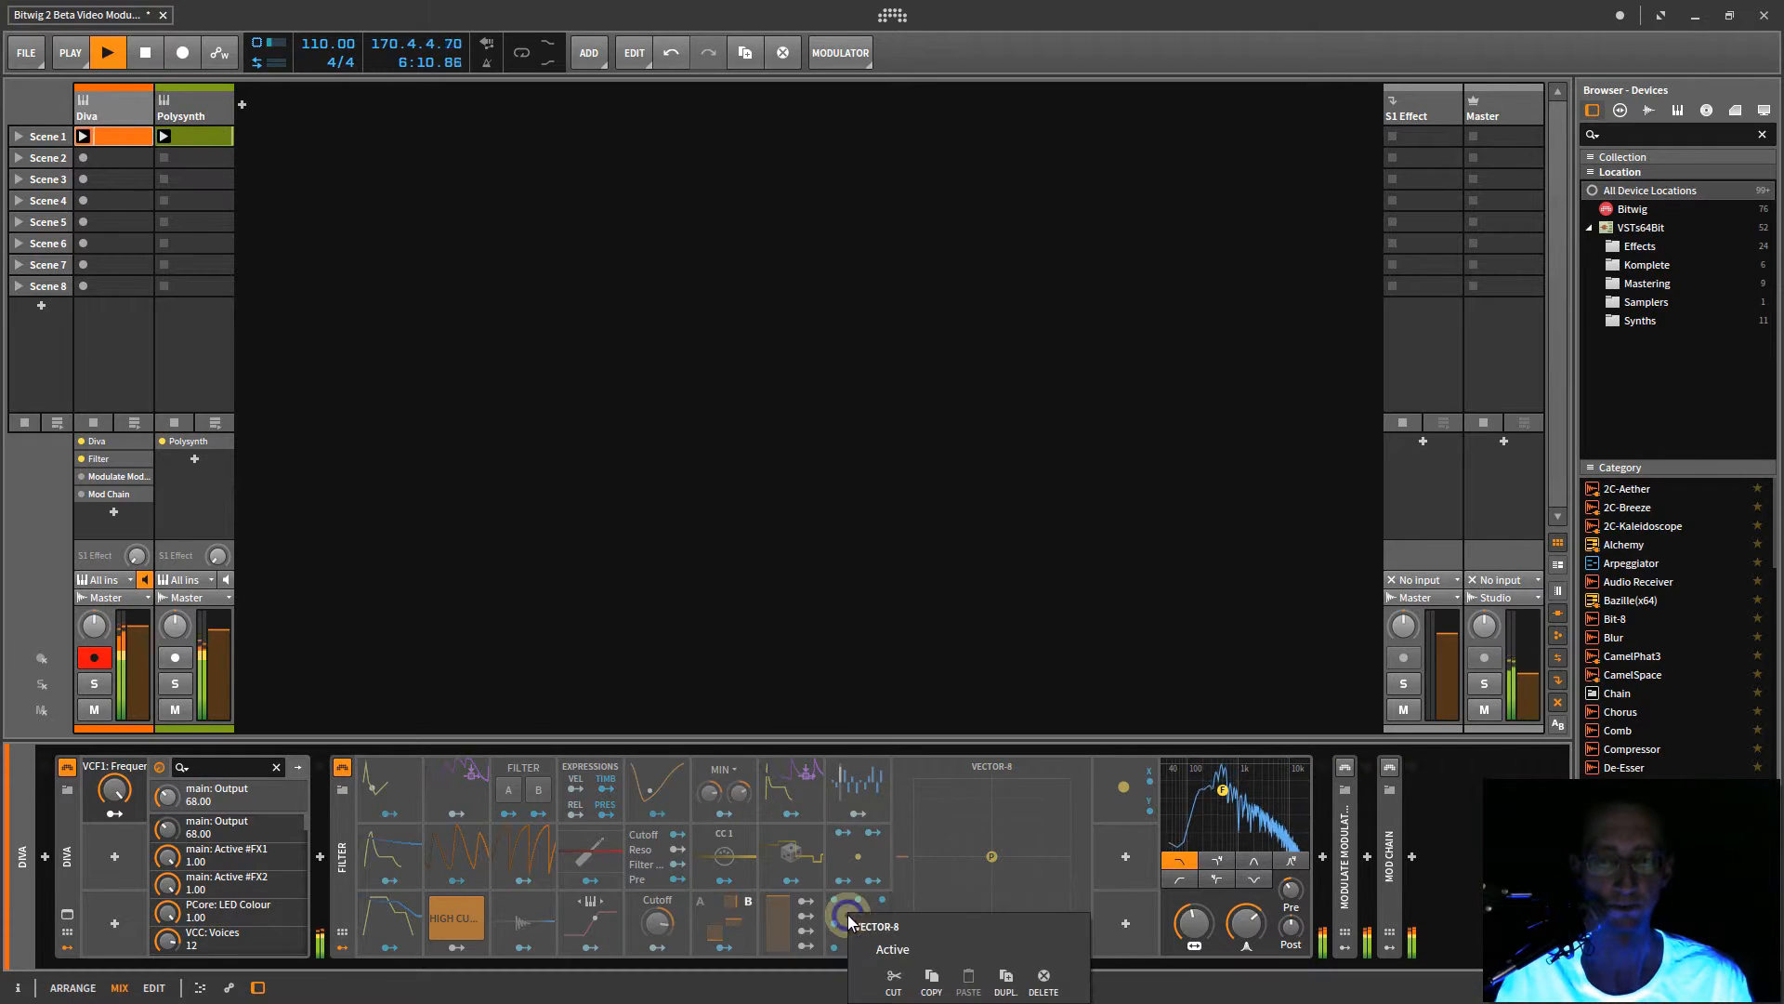
left_click(890, 954)
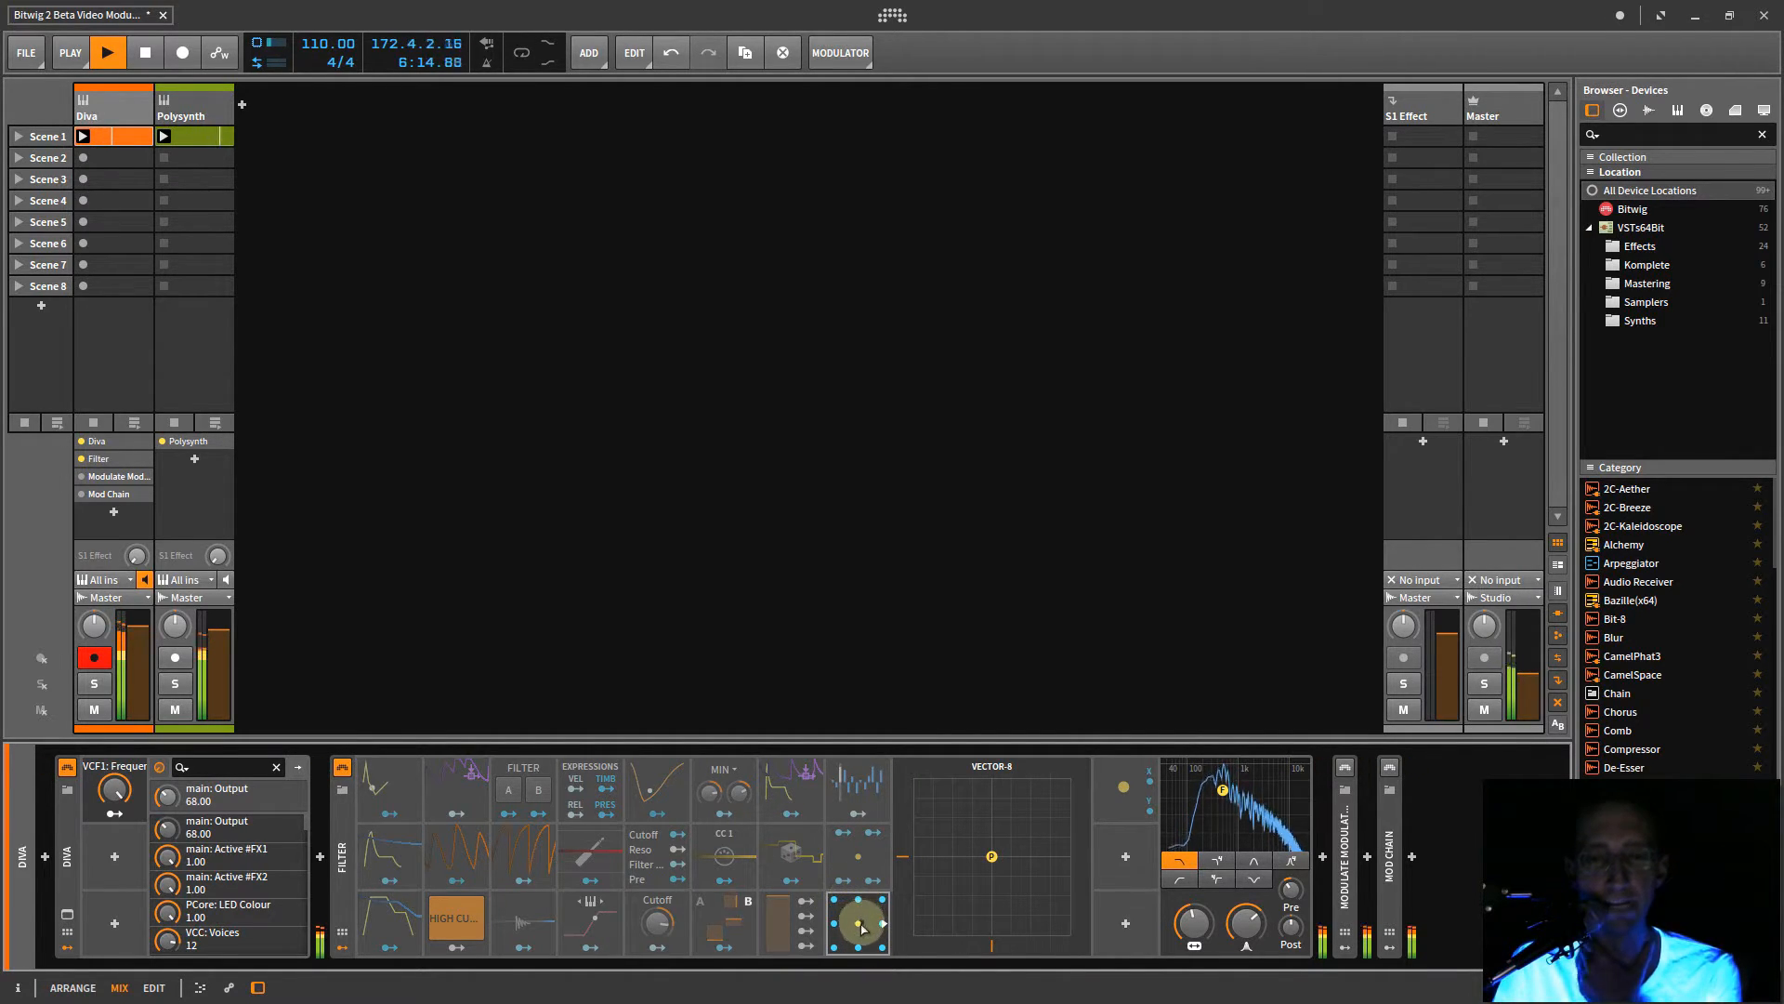
left_click_drag(991, 862, 946, 822)
- Mute the Polysynth track and move the Vector-8 point to the pad's upper-right area
left_click(175, 657)
left_click(176, 710)
left_click_drag(953, 827, 1045, 801)
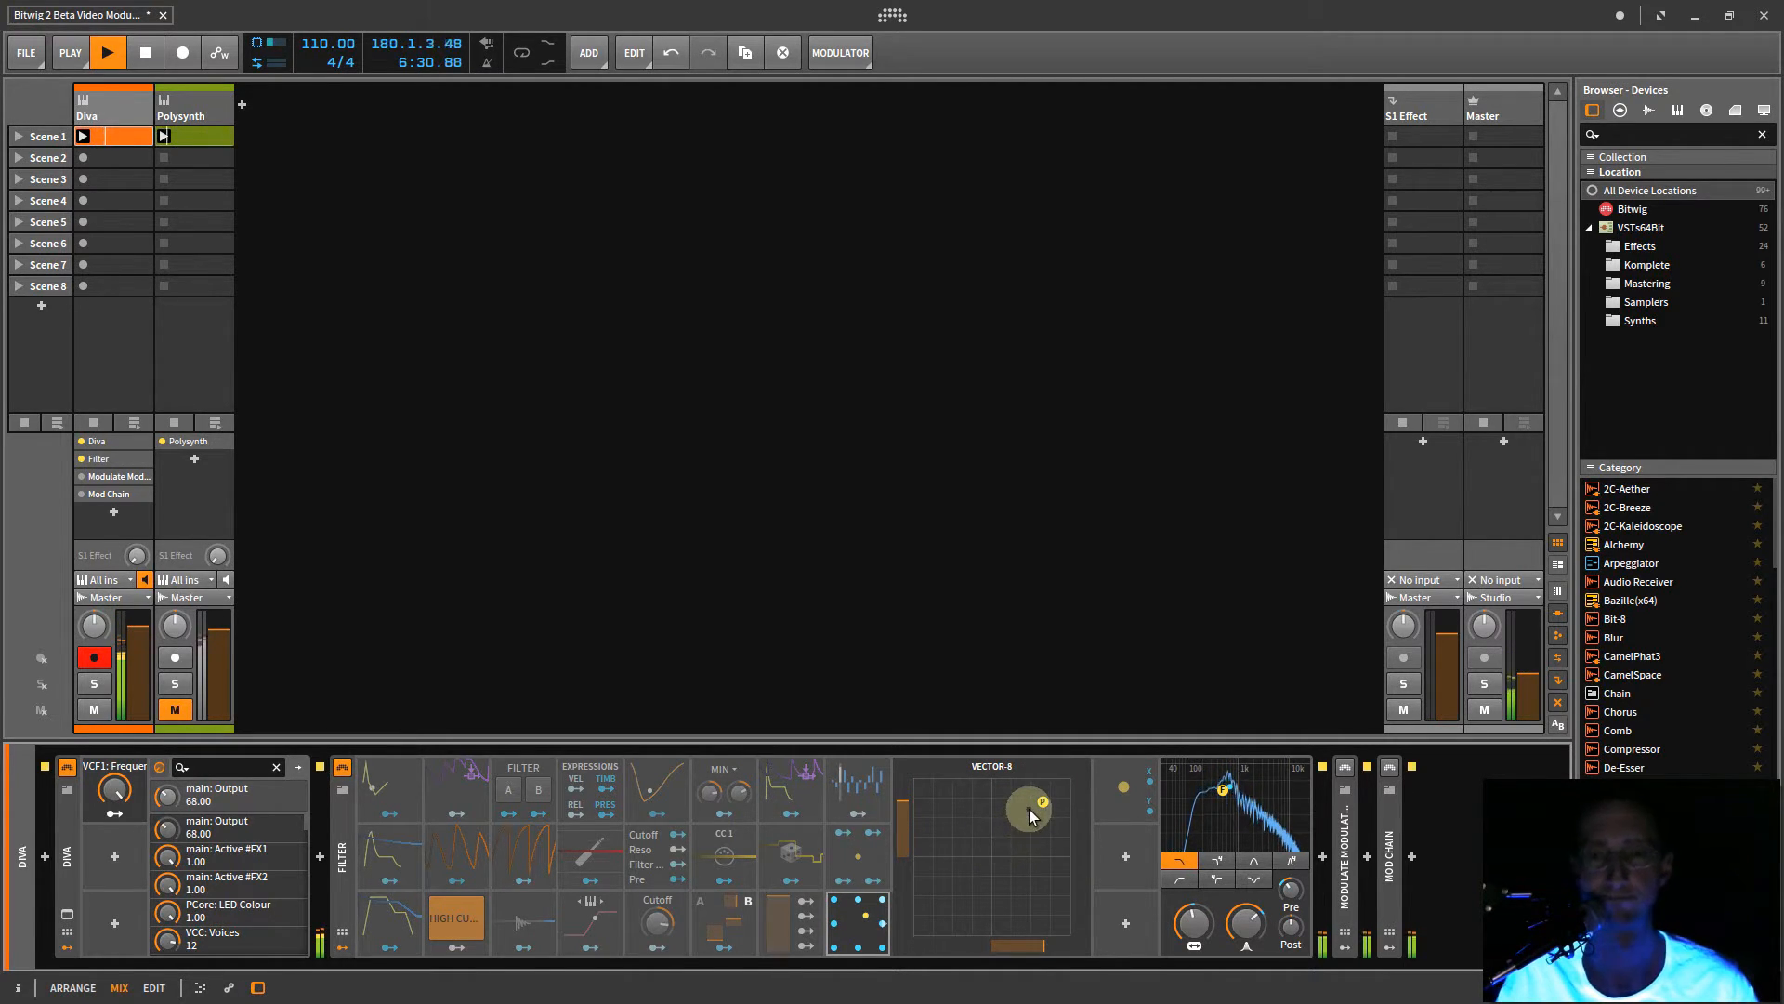
- Switch the active modulator from Vector-8 to XY and move its point to the pad's lower-left corner
right_click(861, 925)
left_click(984, 895)
left_click(1129, 793)
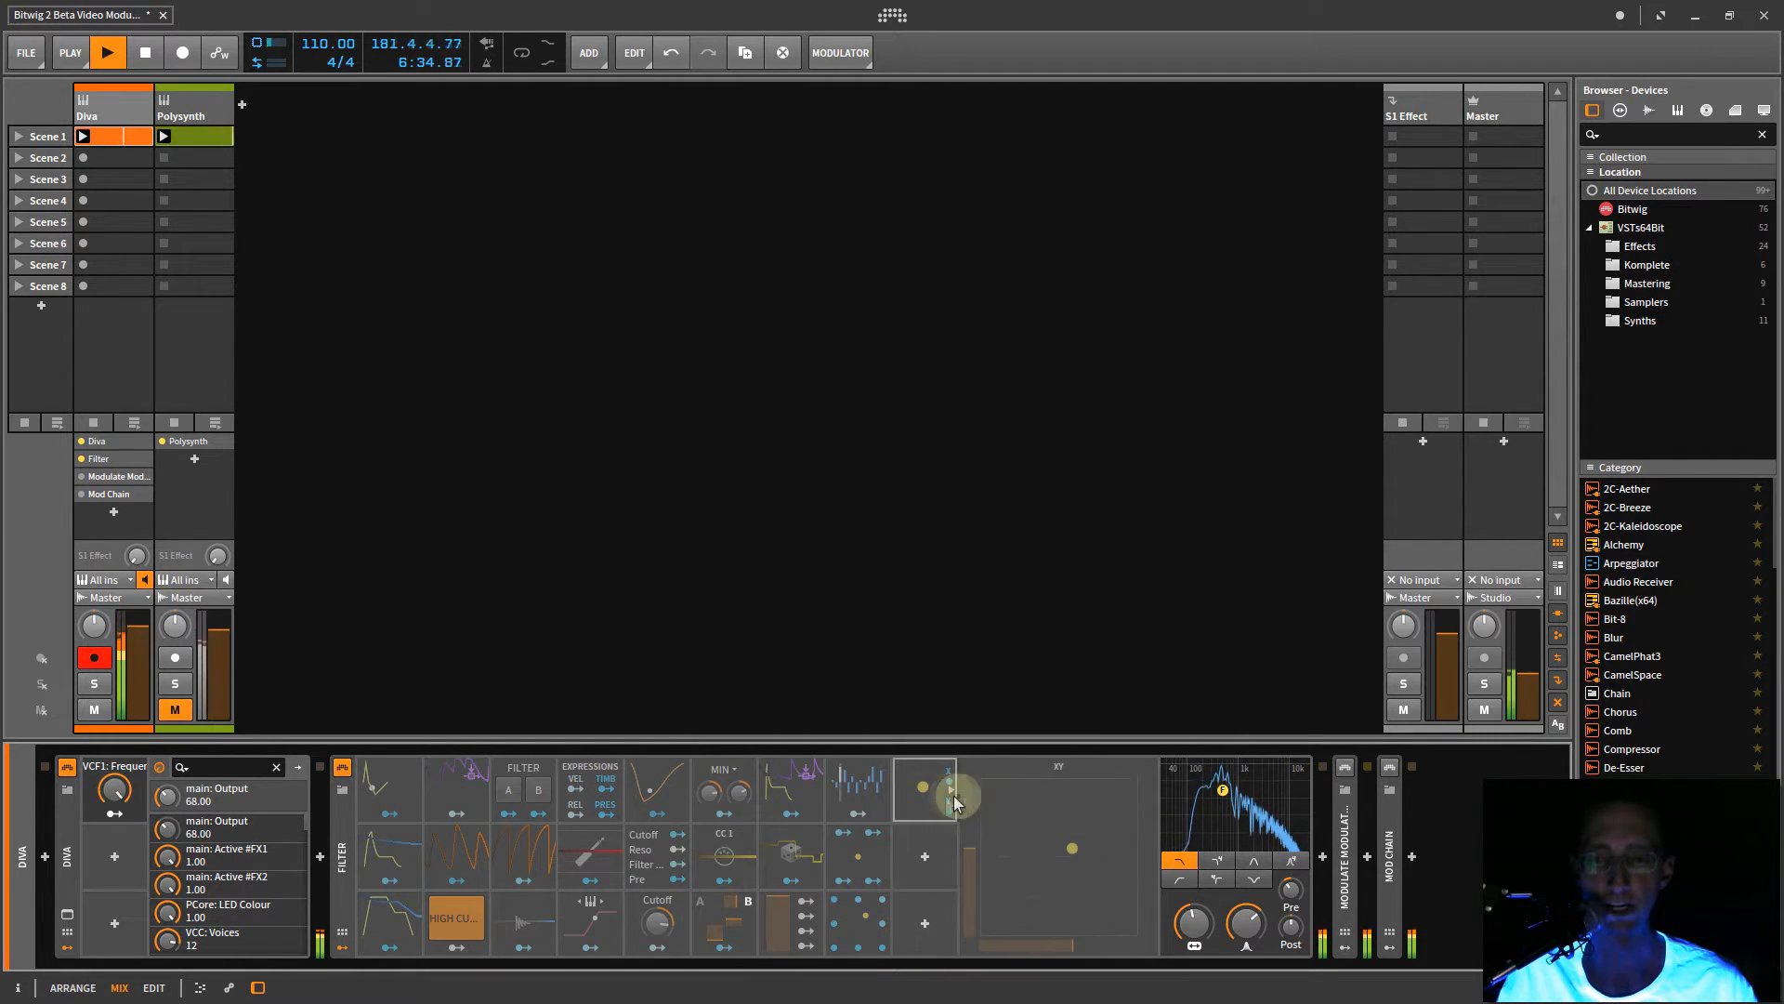
right_click(925, 795)
left_click(948, 830)
left_click_drag(1071, 853, 995, 929)
left_click_drag(989, 937, 1001, 932)
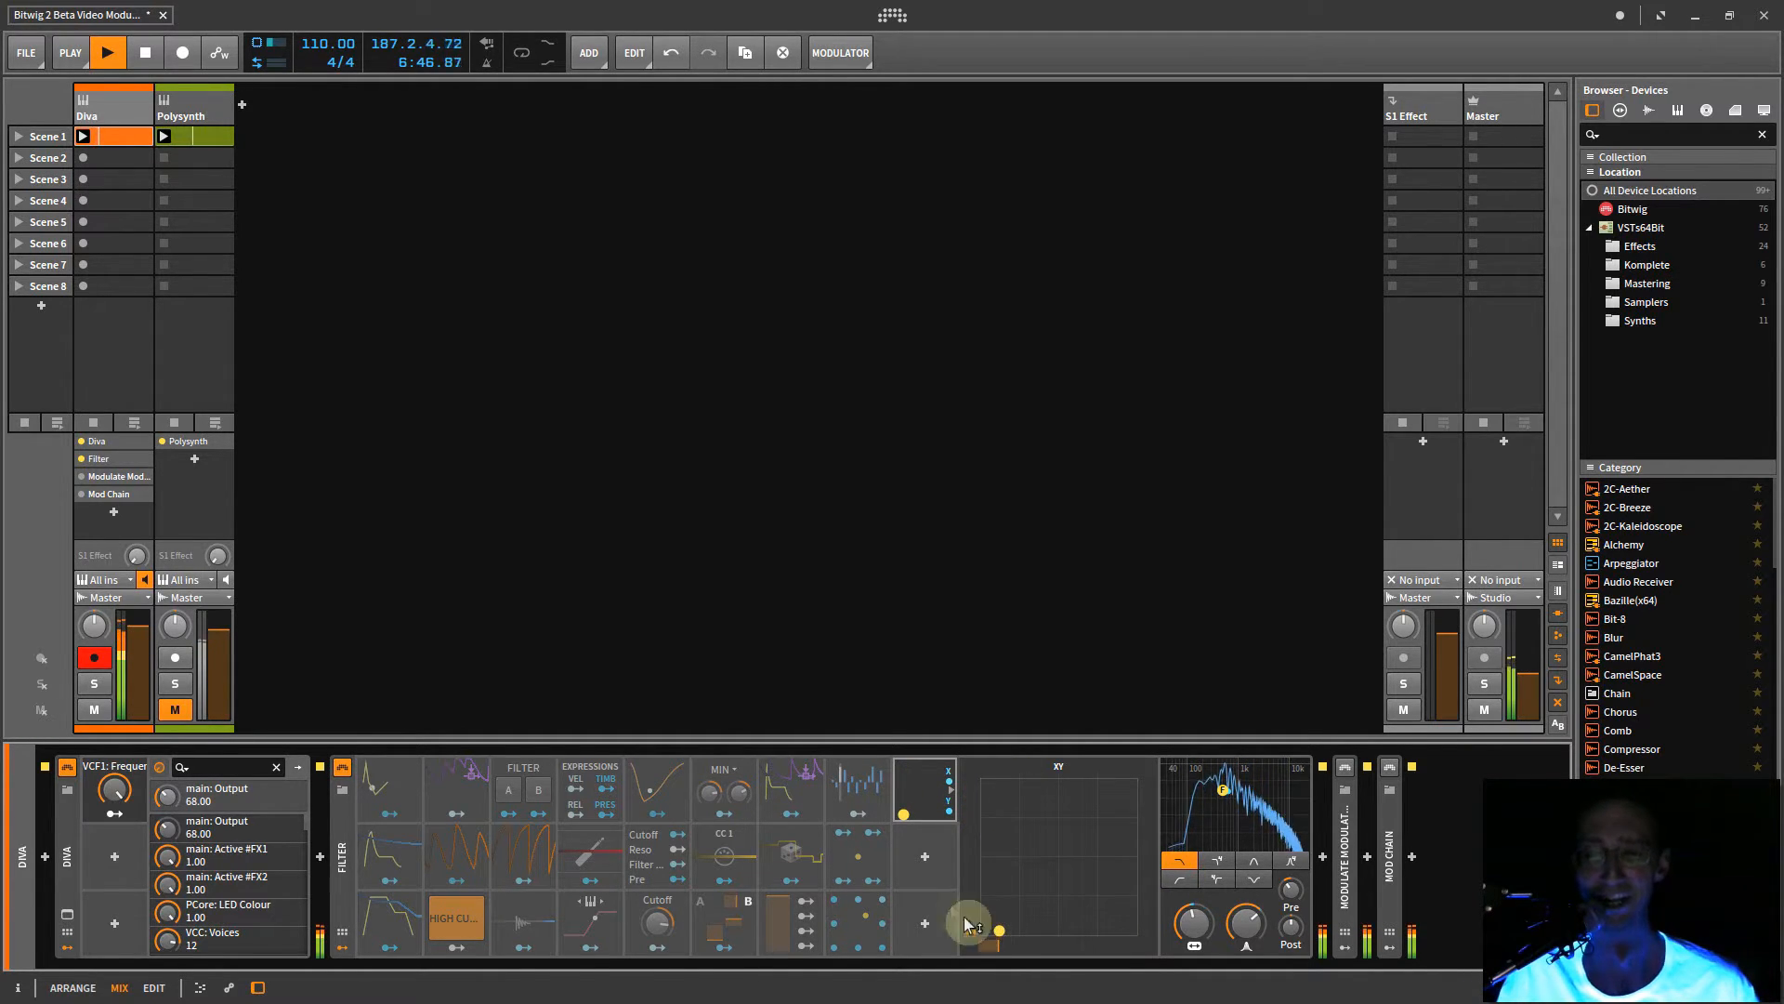
- Deactivate the XY modulator and the Filter device, and stop playback
right_click(925, 798)
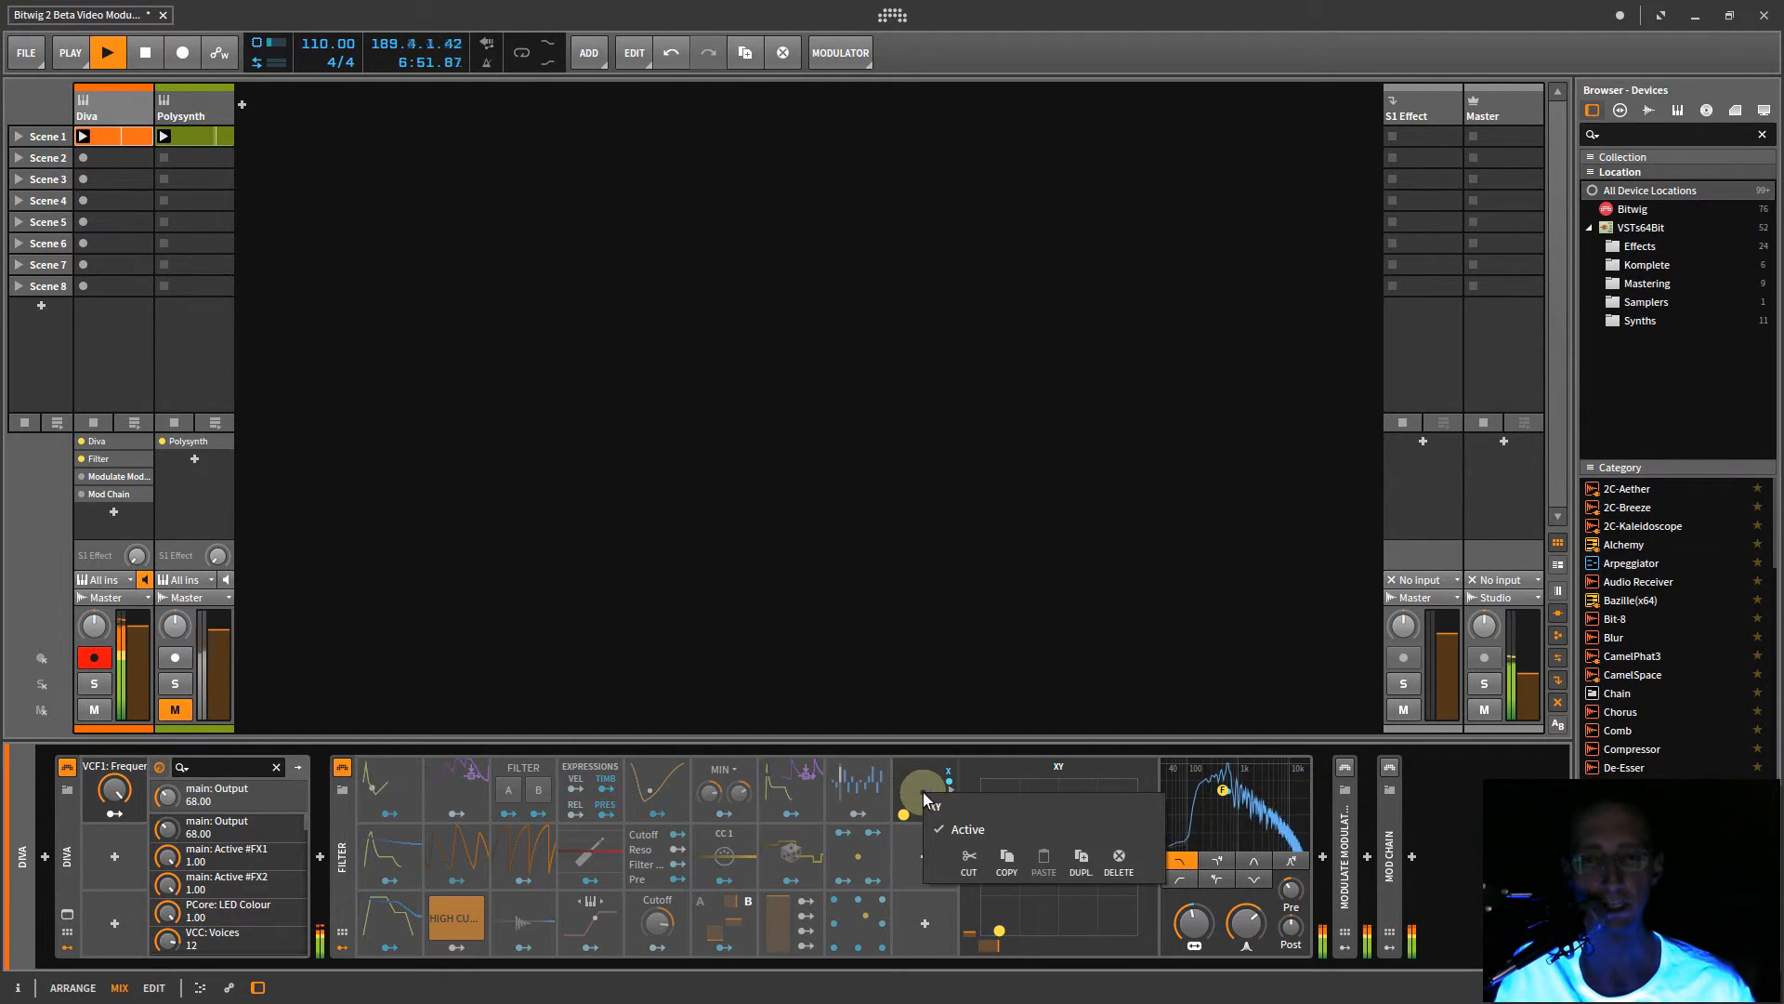
left_click(963, 830)
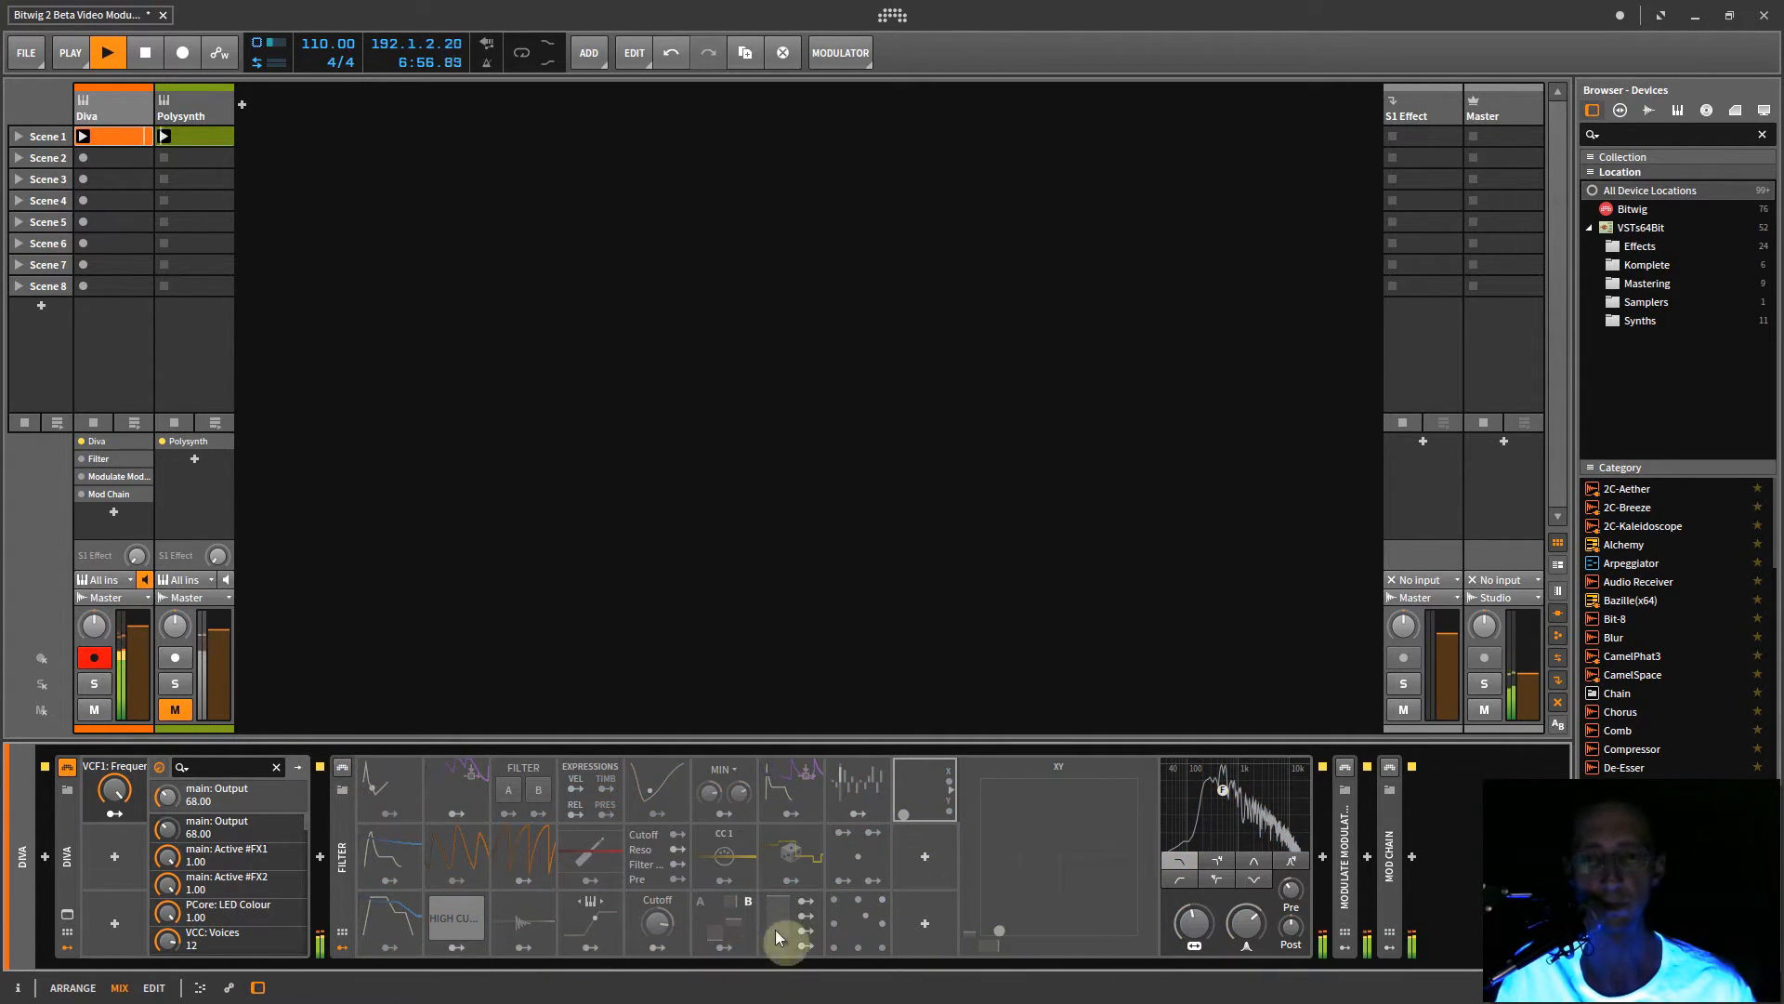
key("space")
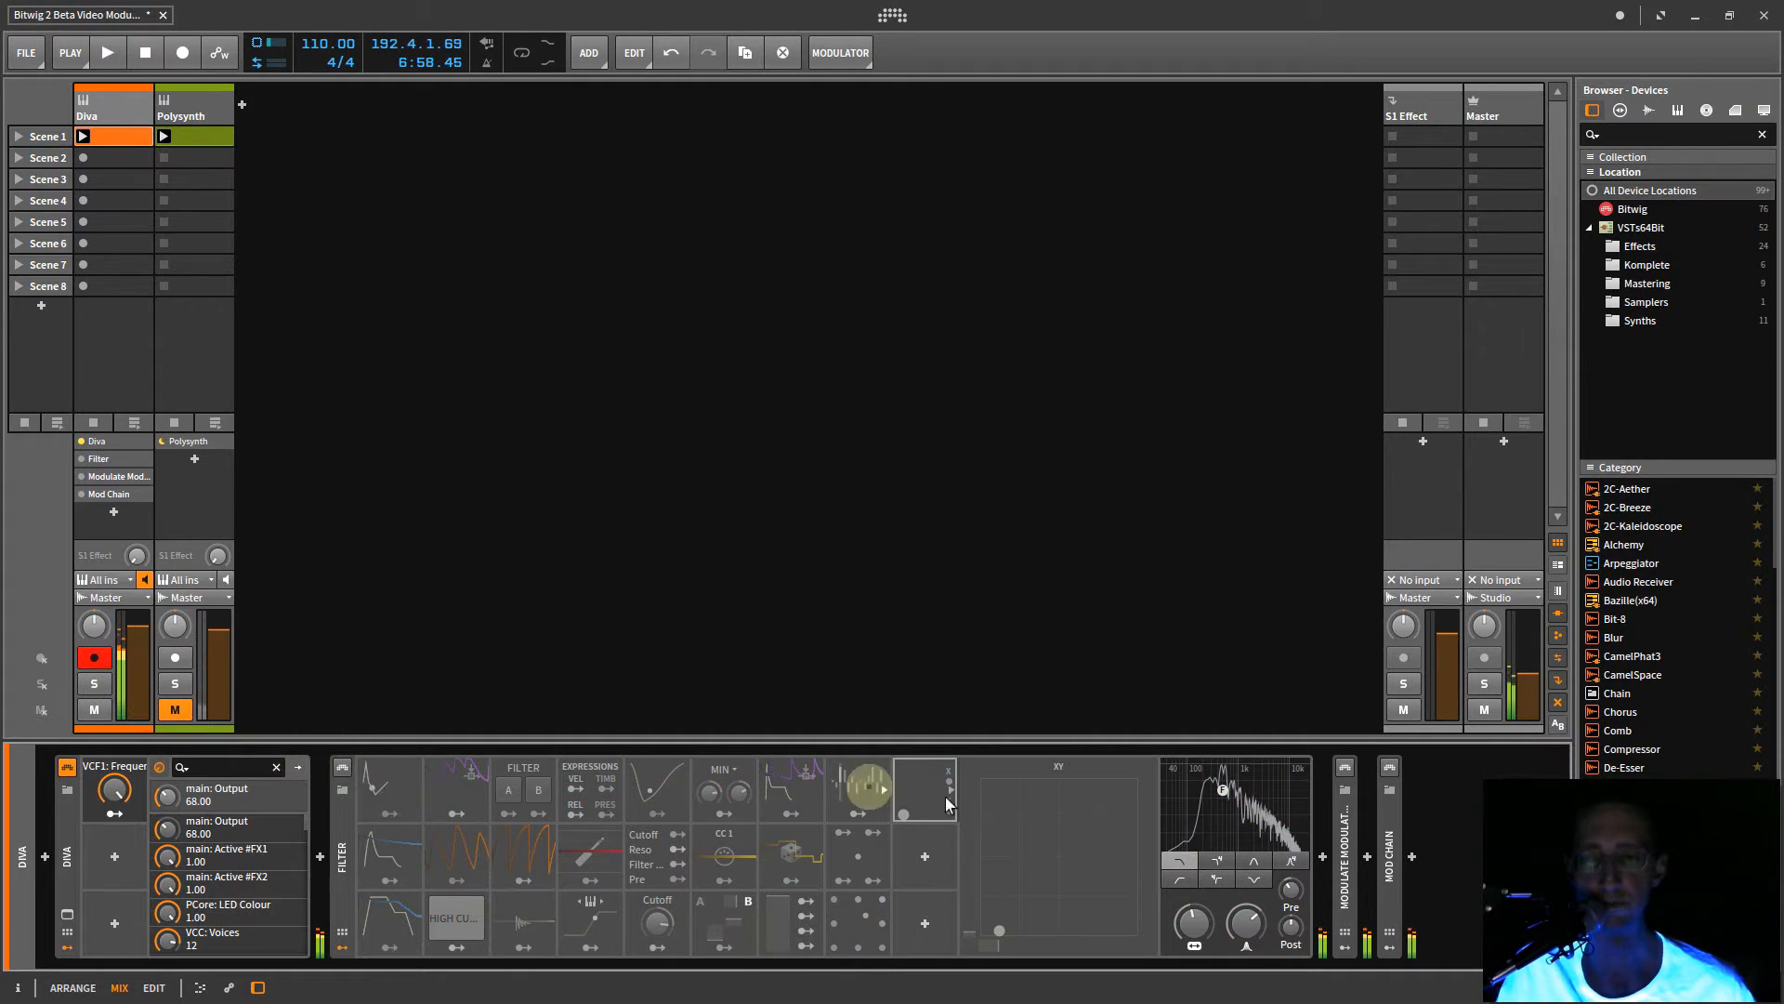
- Collapse the Filter device and expand and activate the Modulate Modulators device
left_click(342, 860)
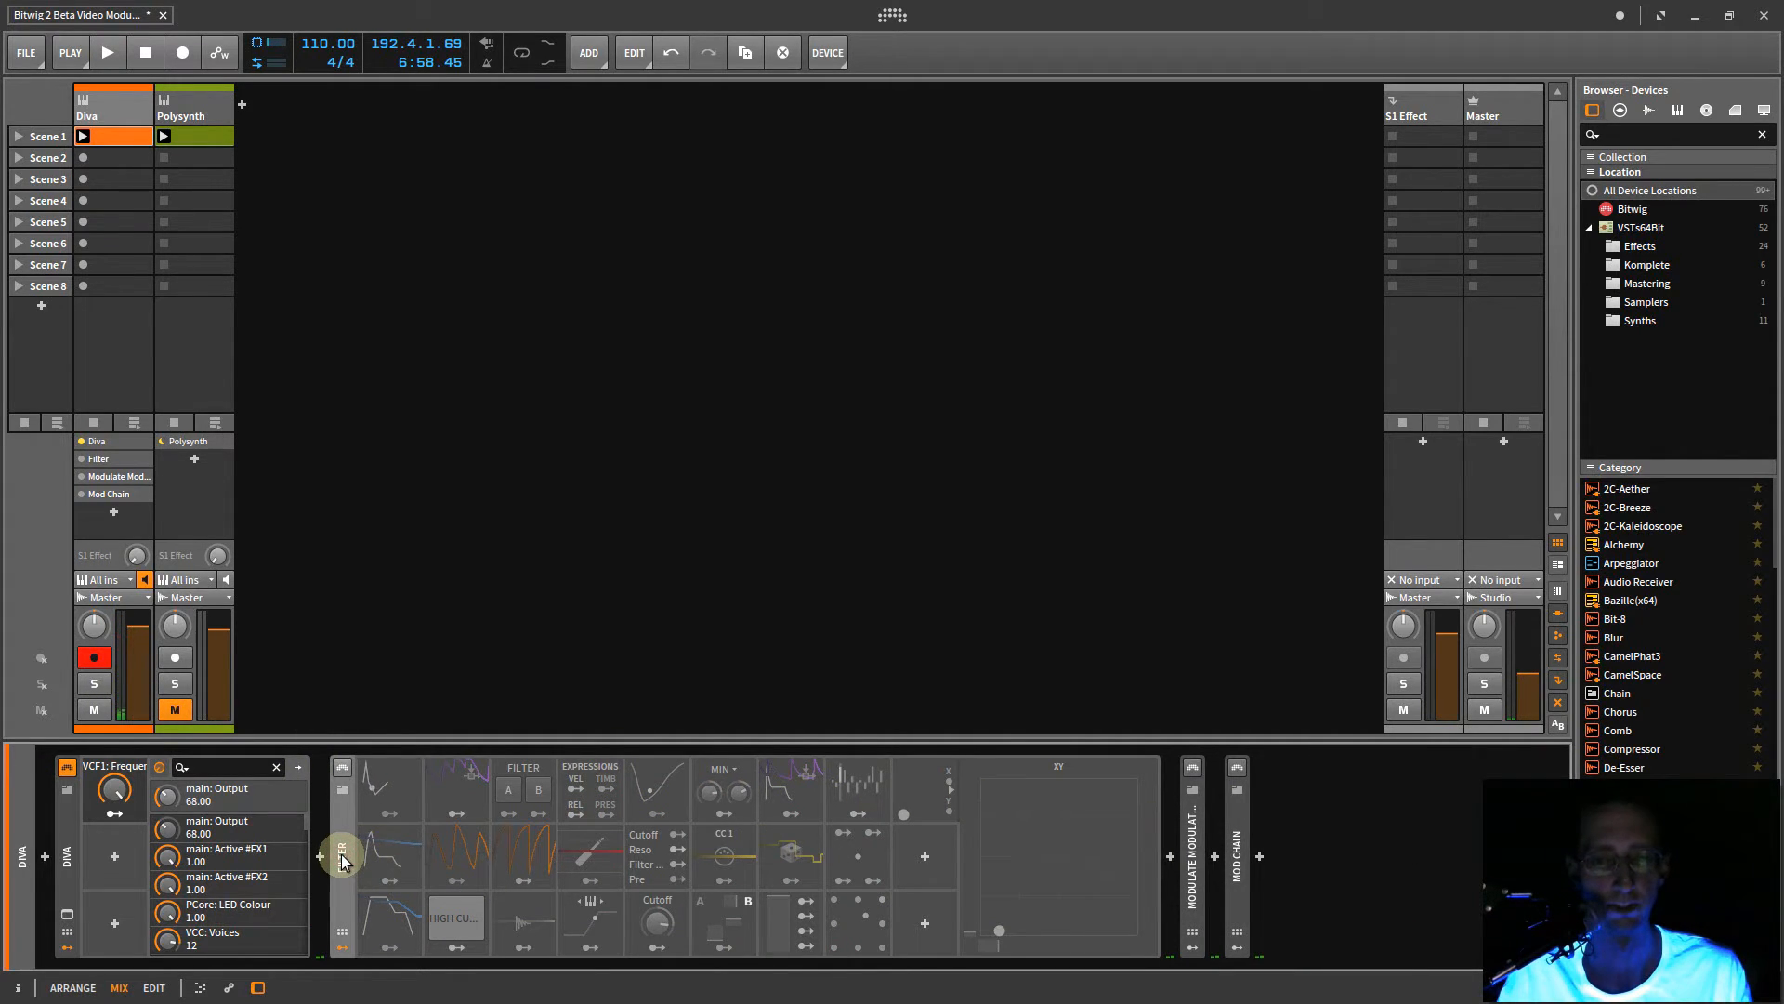
left_click(340, 942)
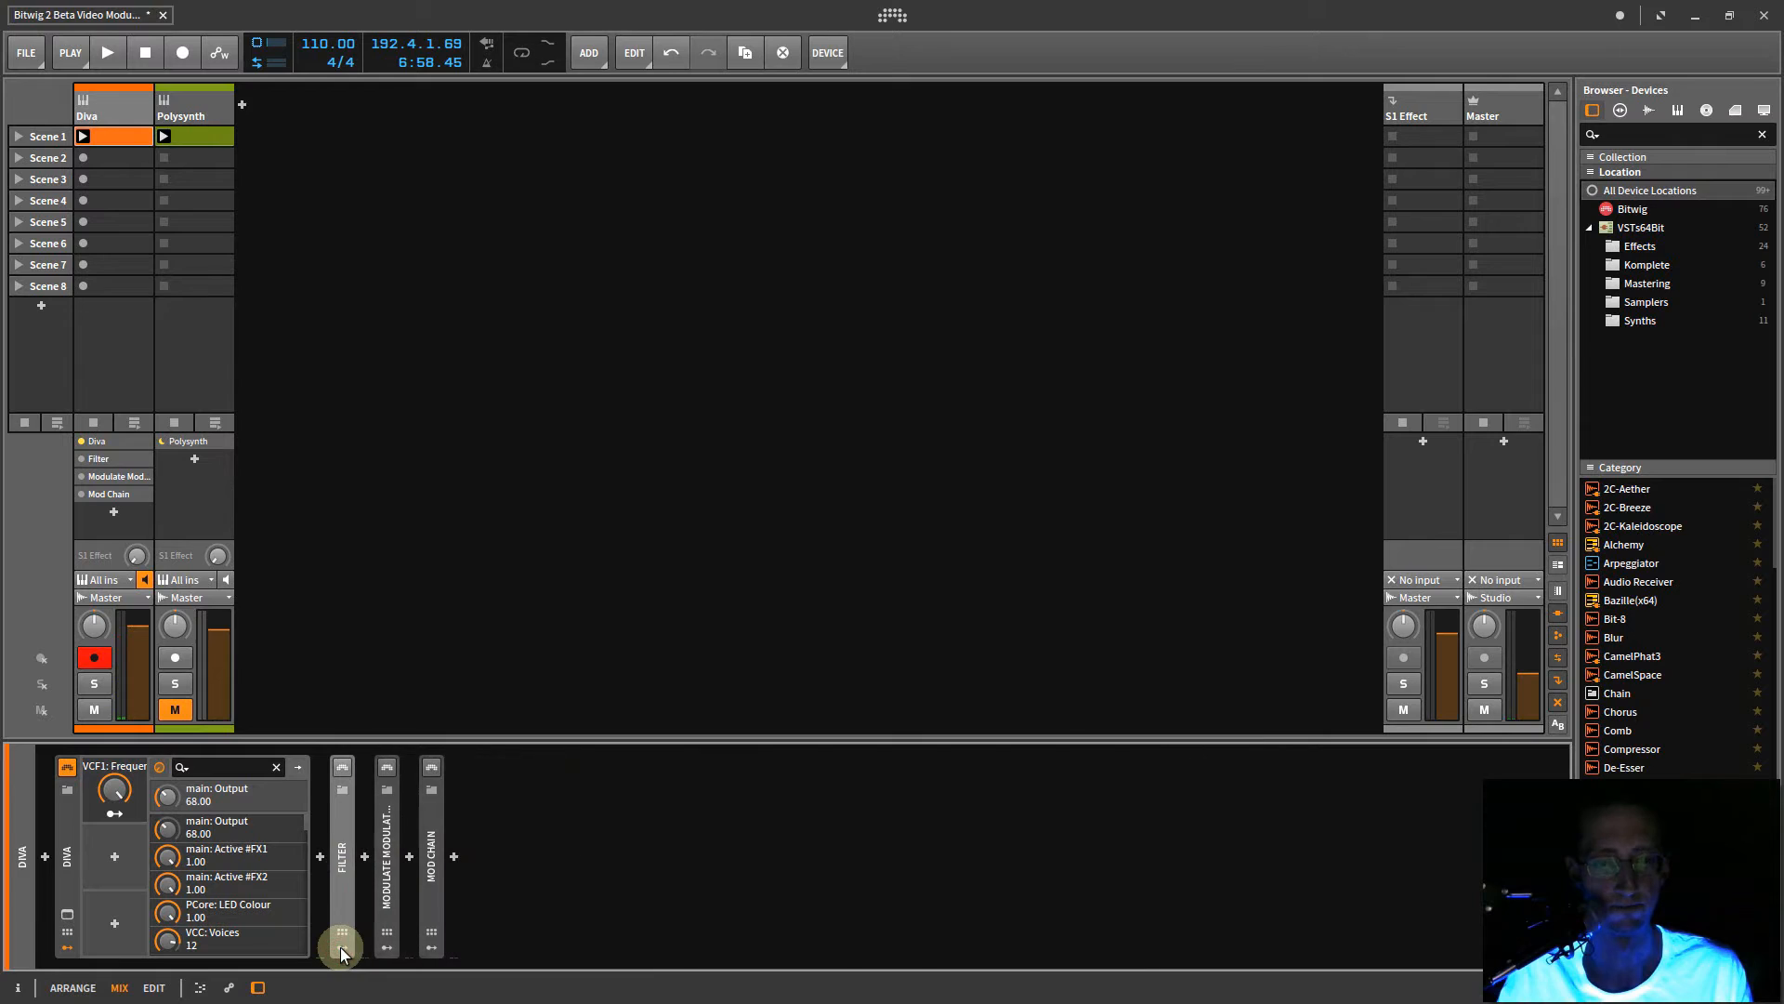
left_click(389, 895)
left_click(387, 945)
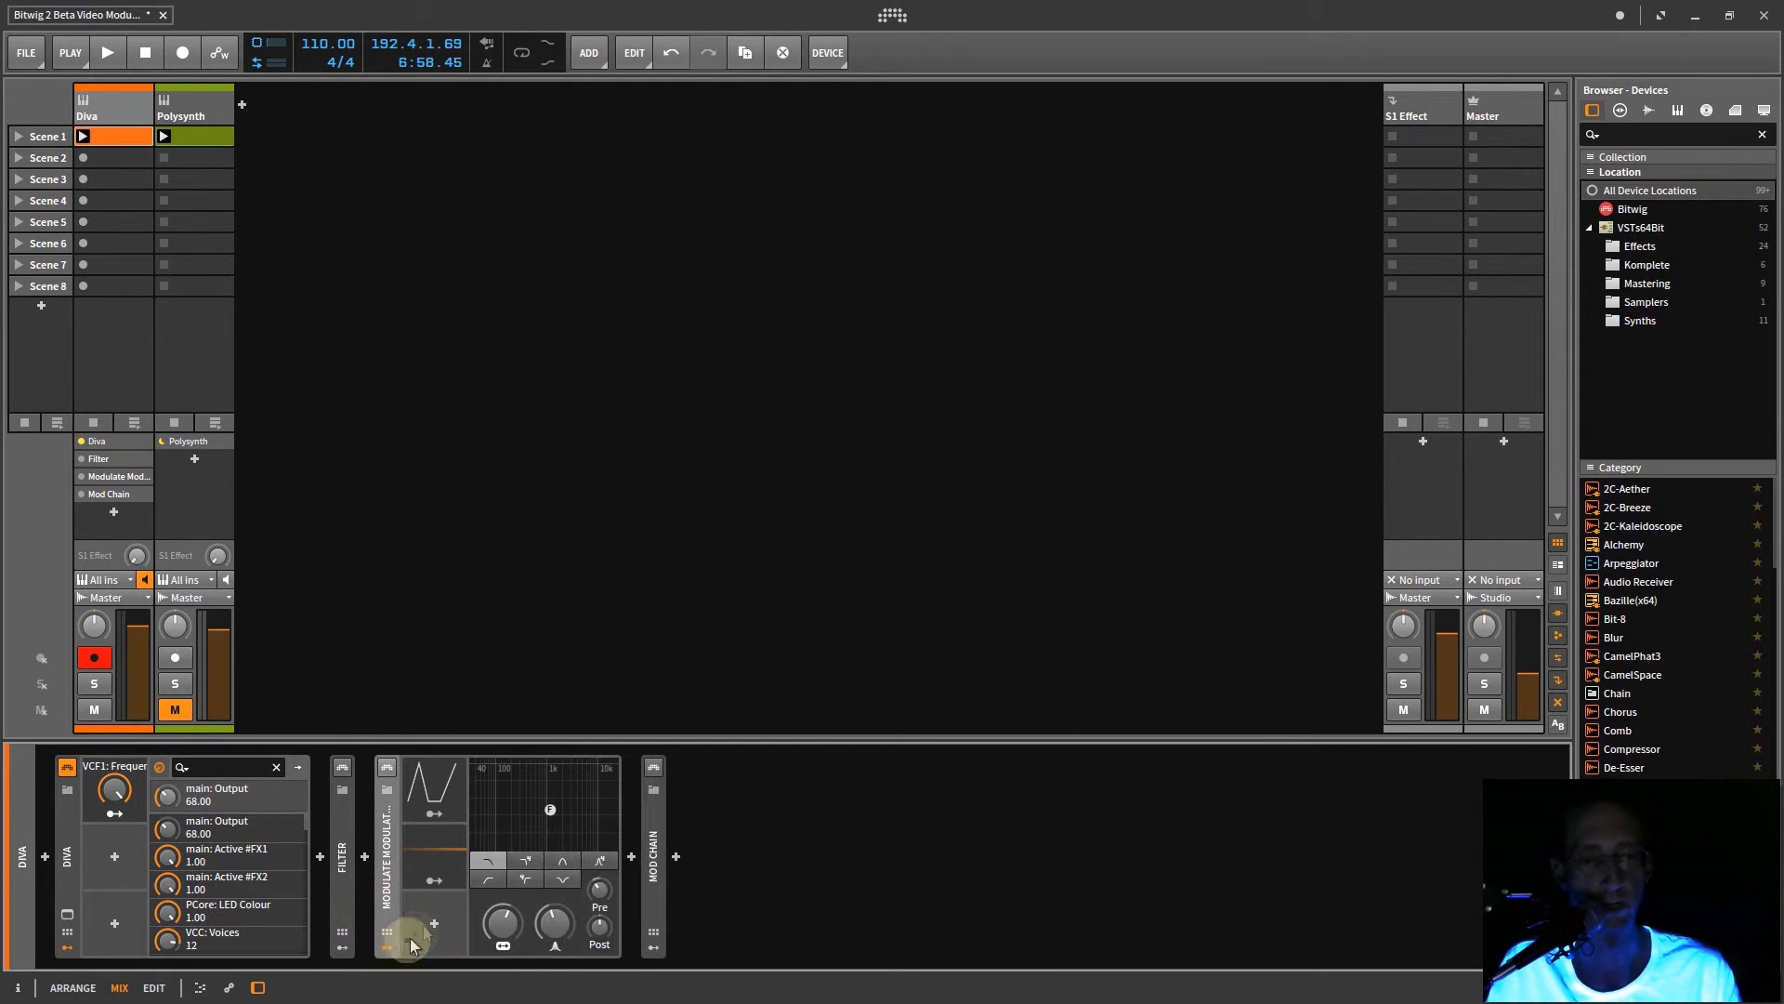
left_click(387, 772)
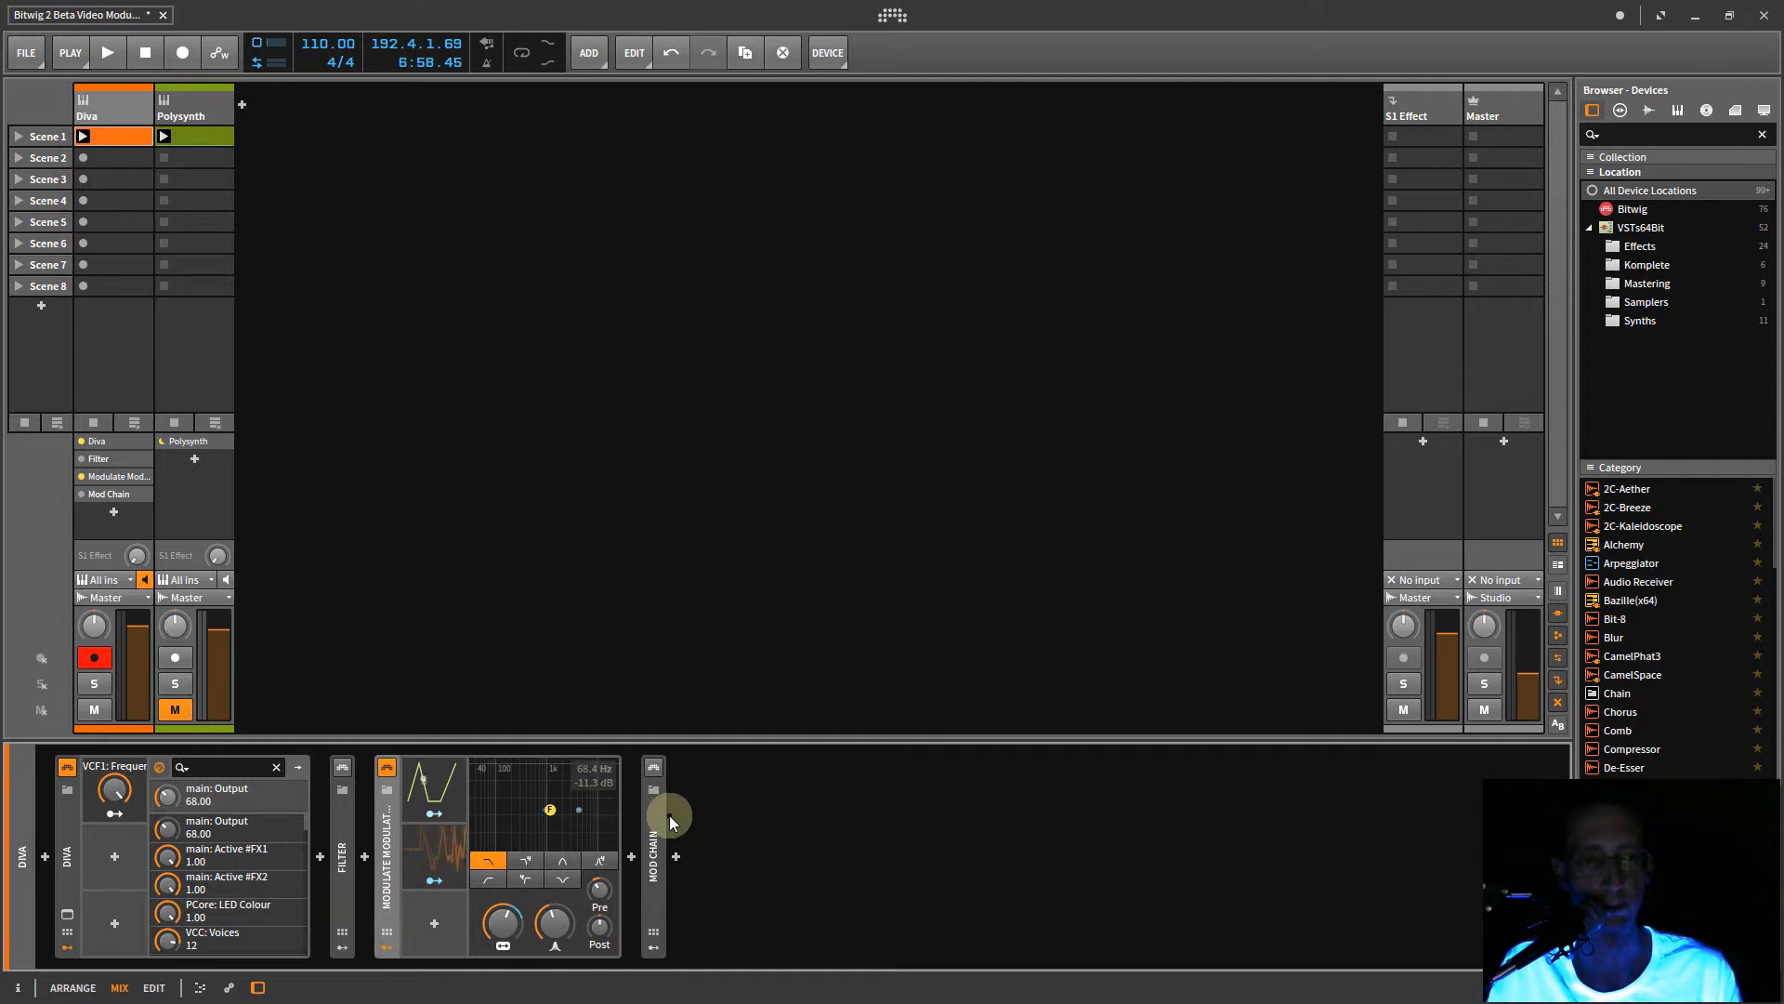
- Open the Beat LFO's settings during playback and map the 4-Stage modulator to its two waveform shape knobs
key("space")
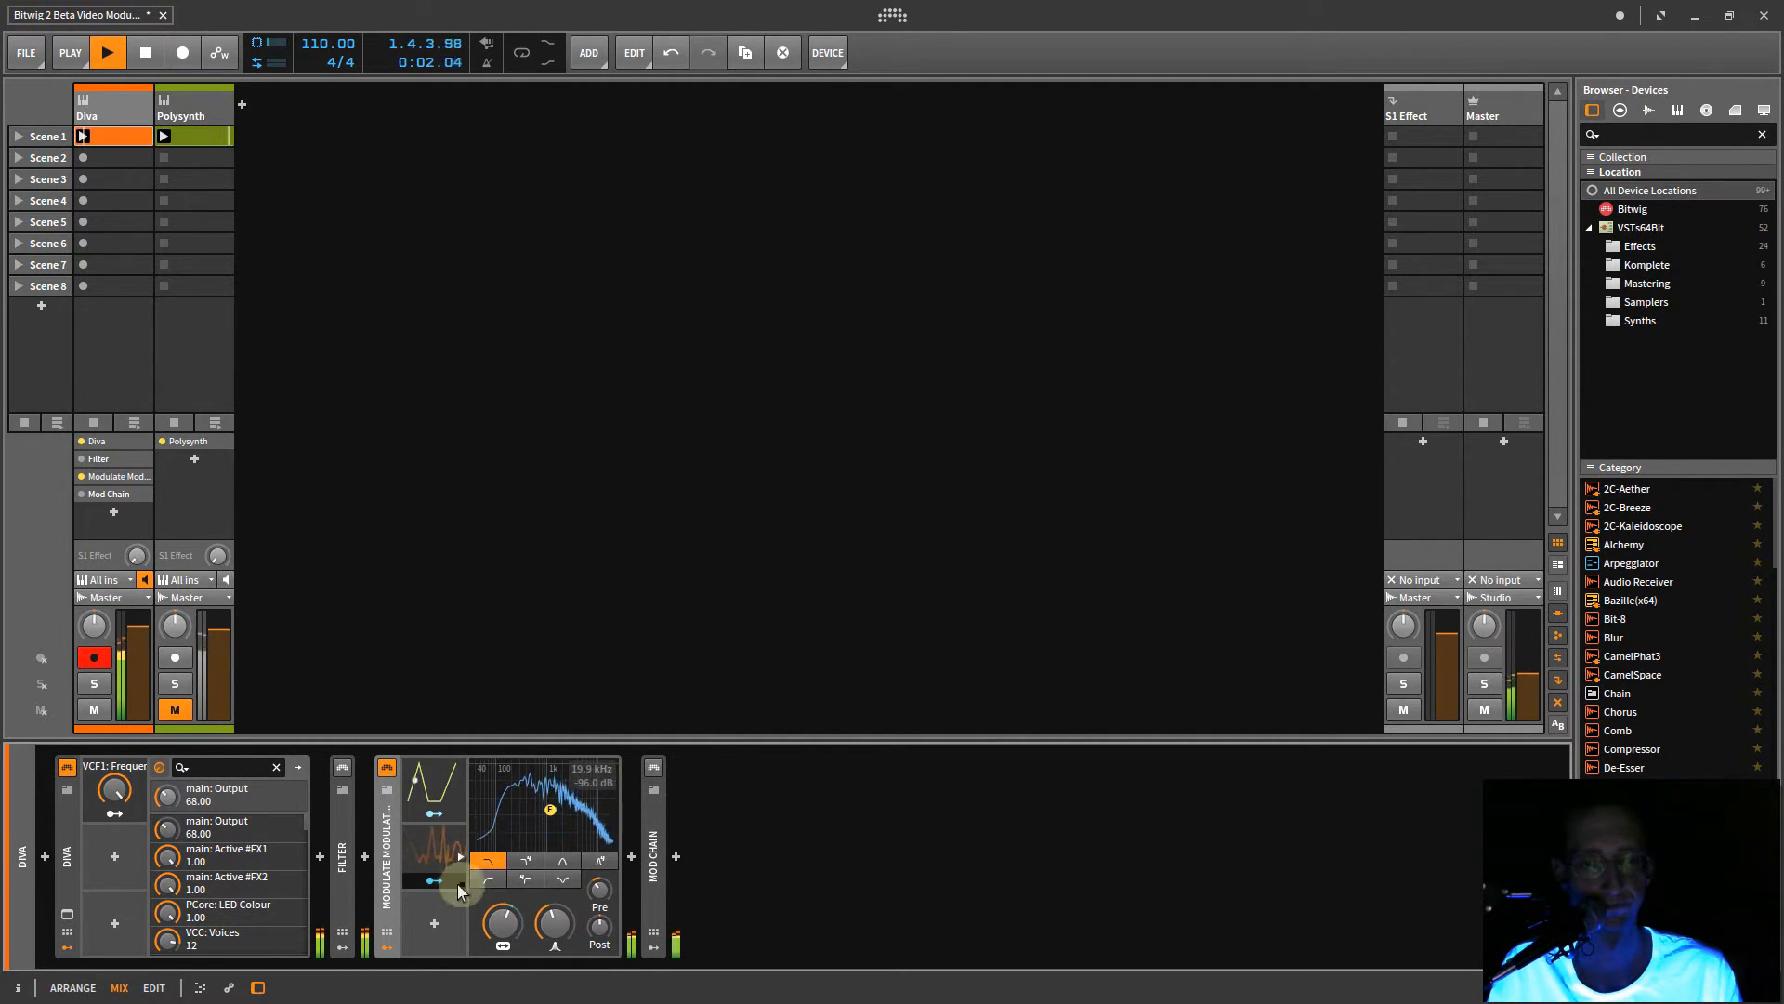
left_click(459, 860)
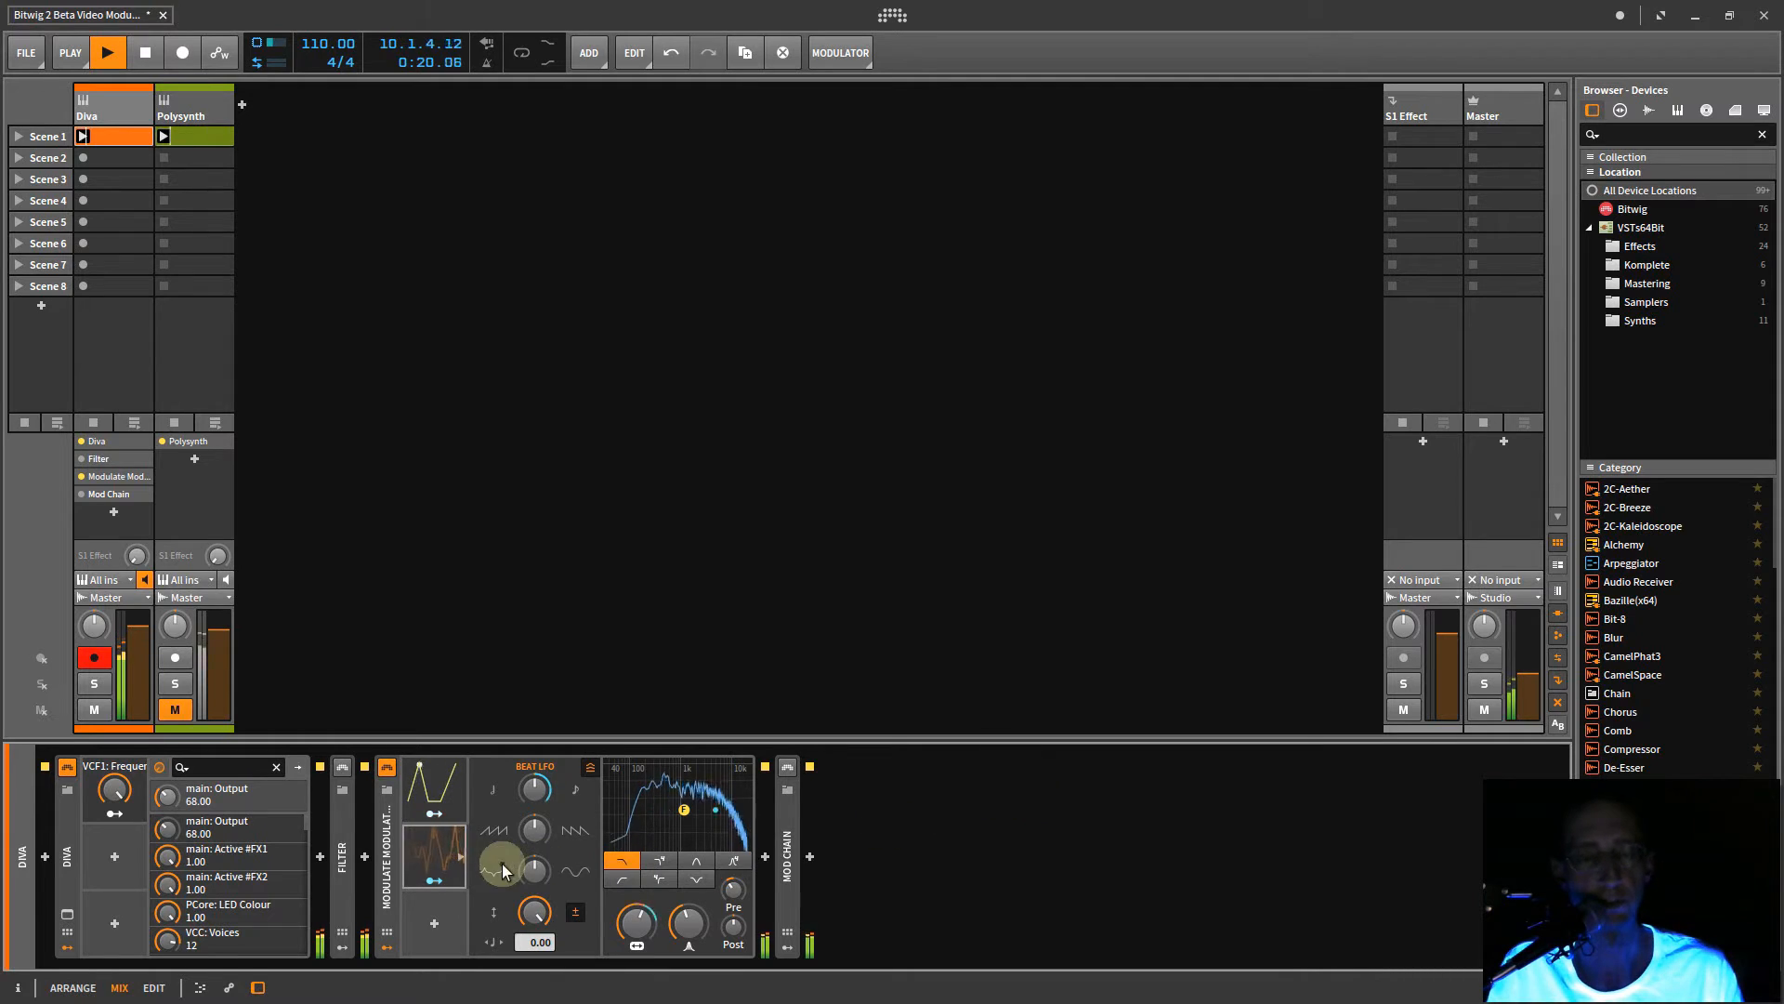
key("space")
left_click(433, 818)
left_click_drag(543, 857, 531, 868)
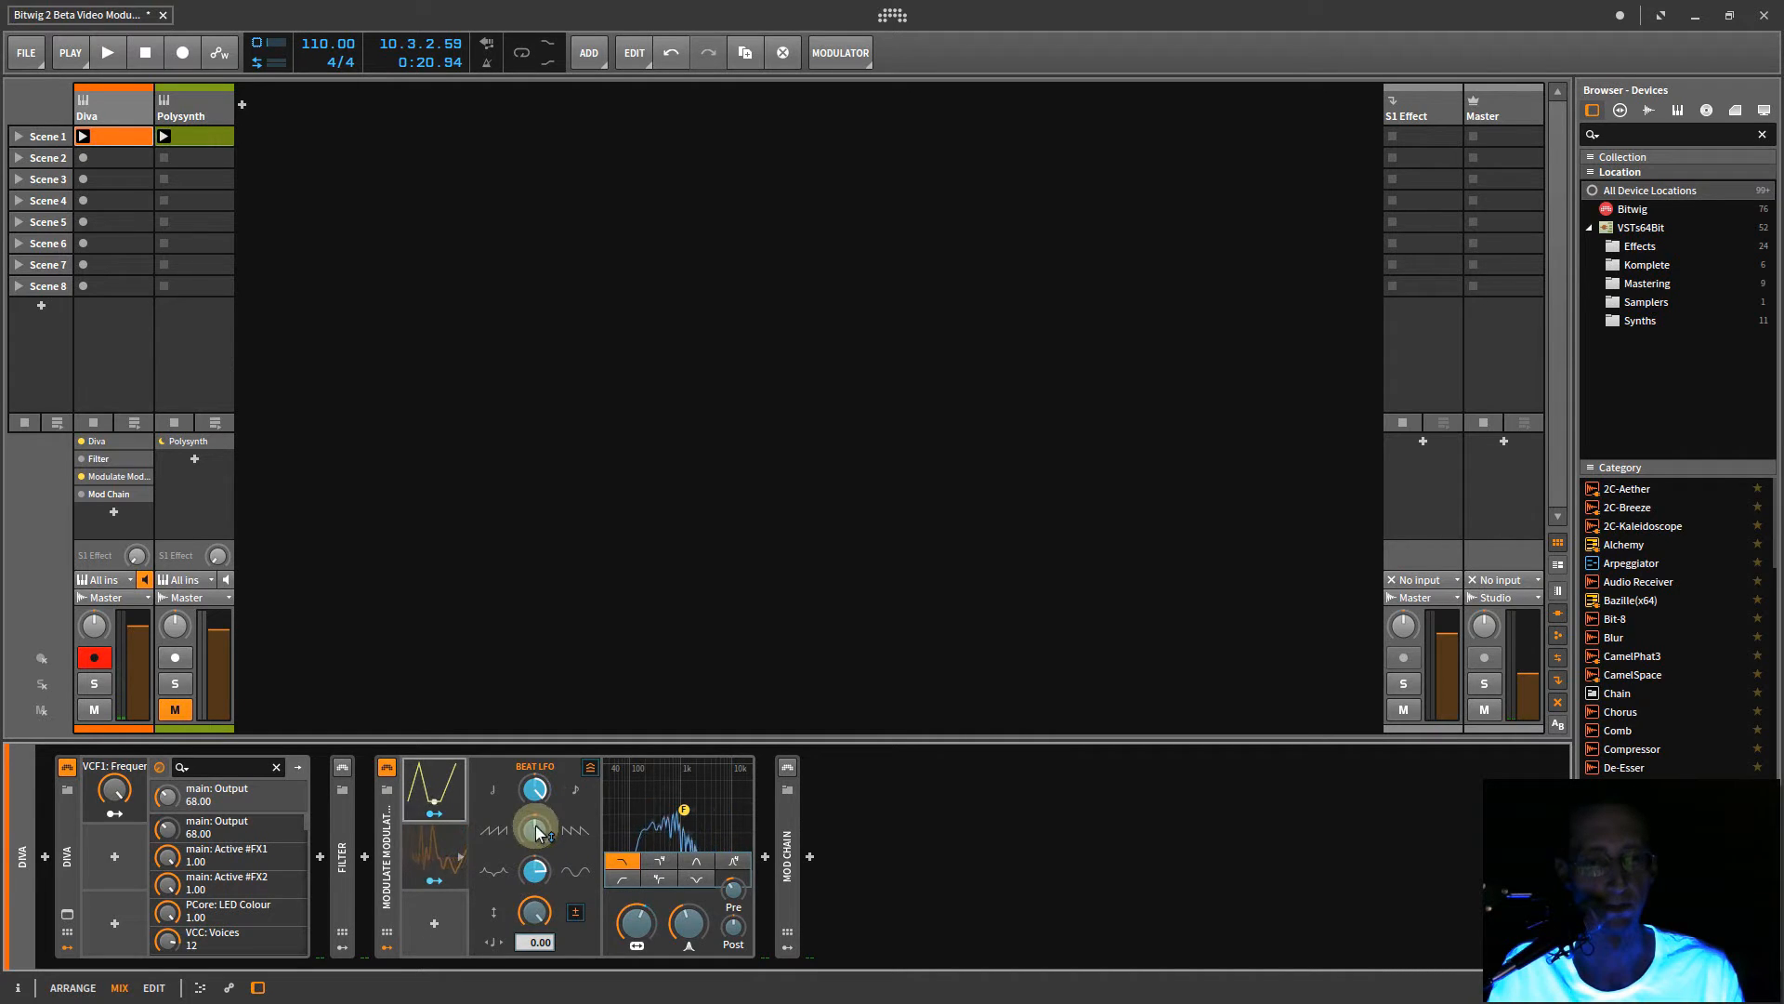
left_click_drag(535, 829, 533, 825)
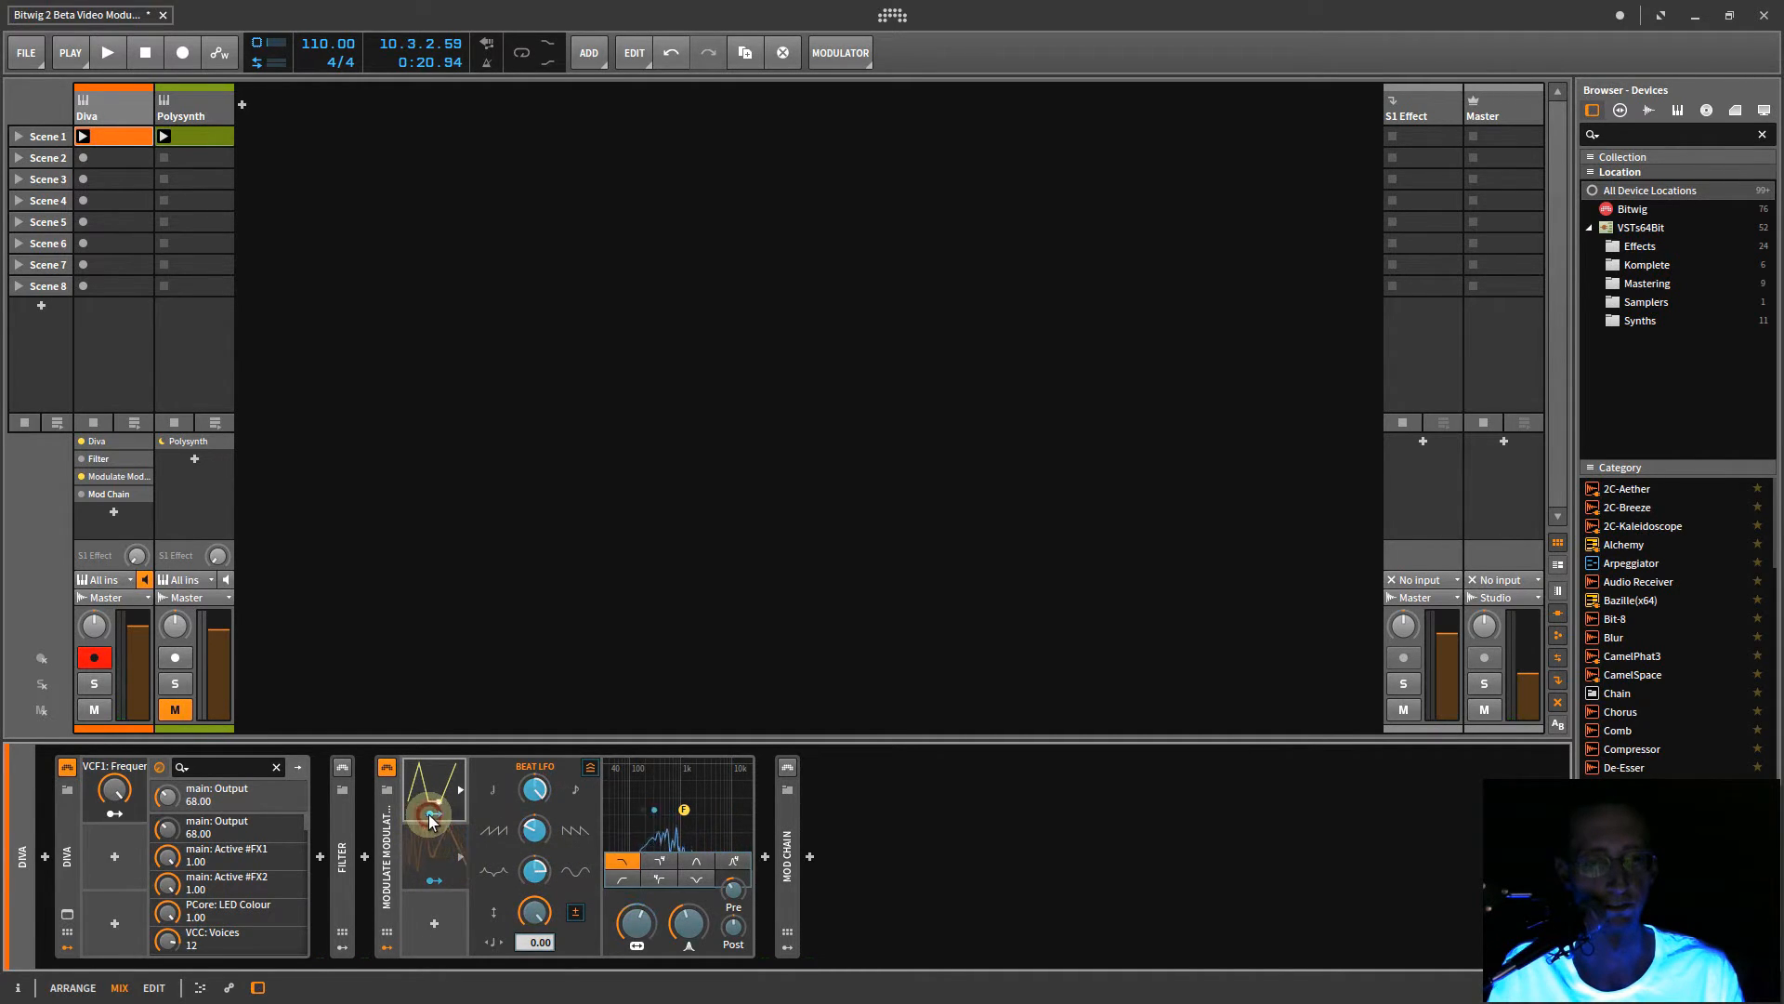
- Play back the modulated Beat LFO and open the 4-Stage modulator's settings
key("space")
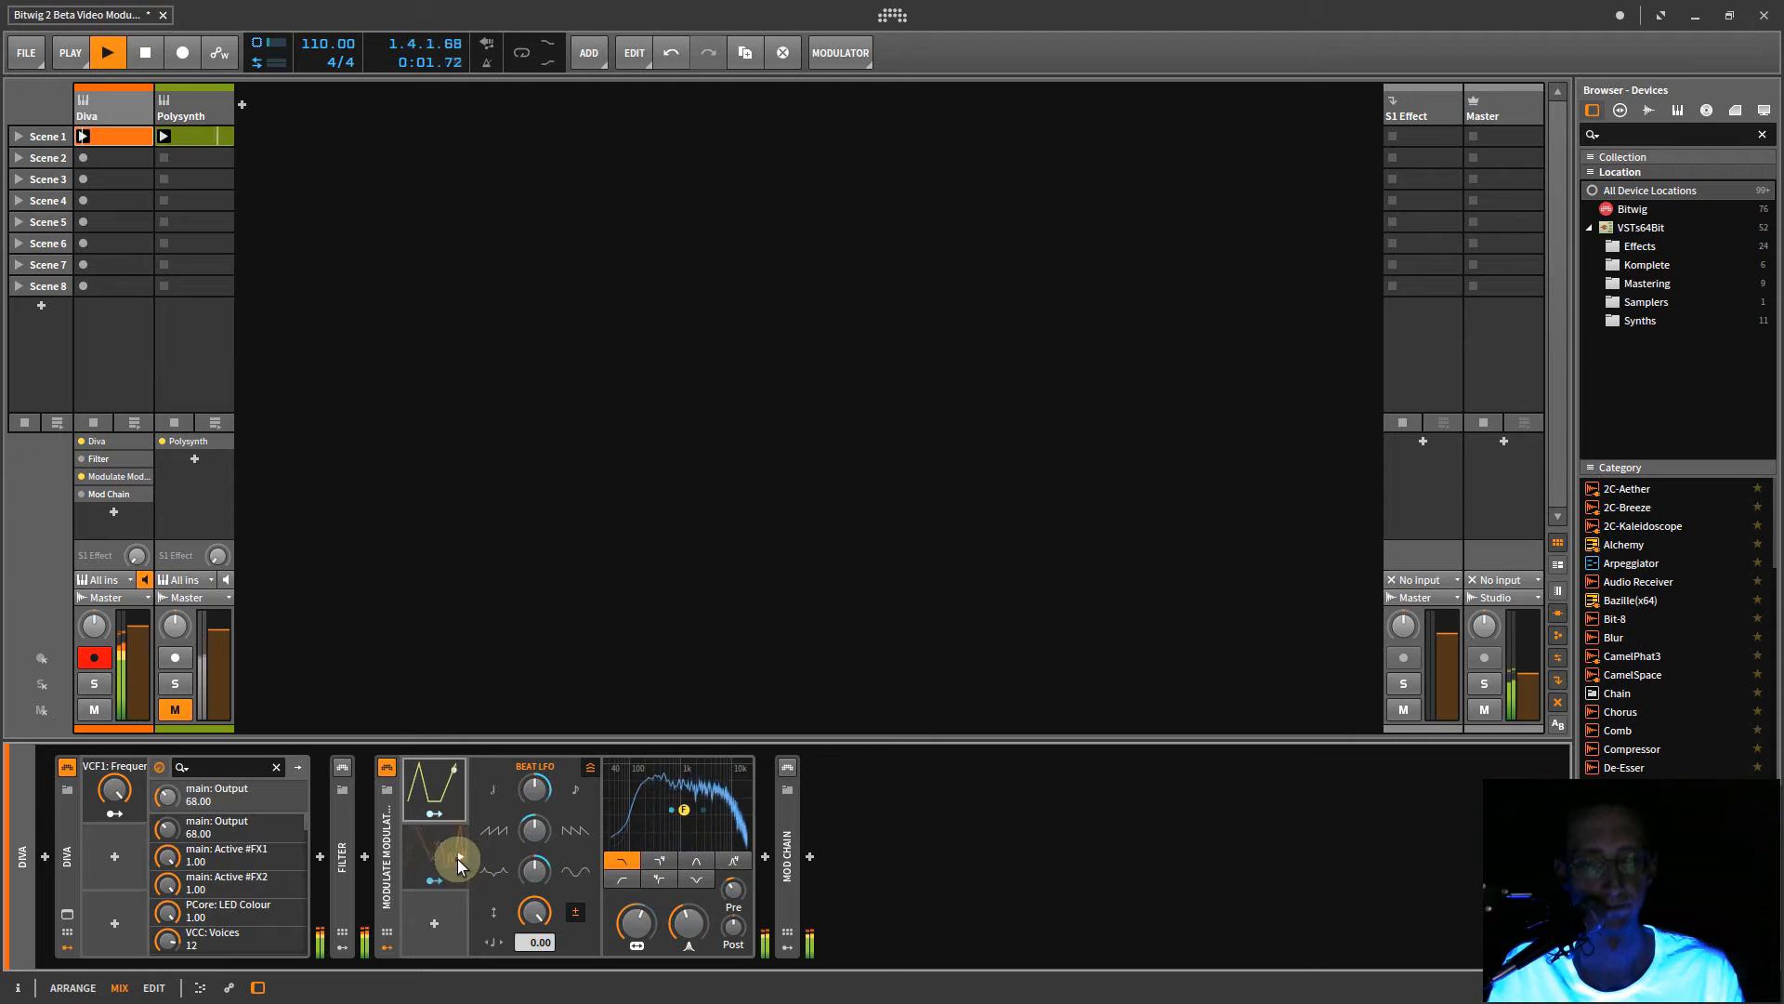
left_click(460, 859)
left_click(461, 859)
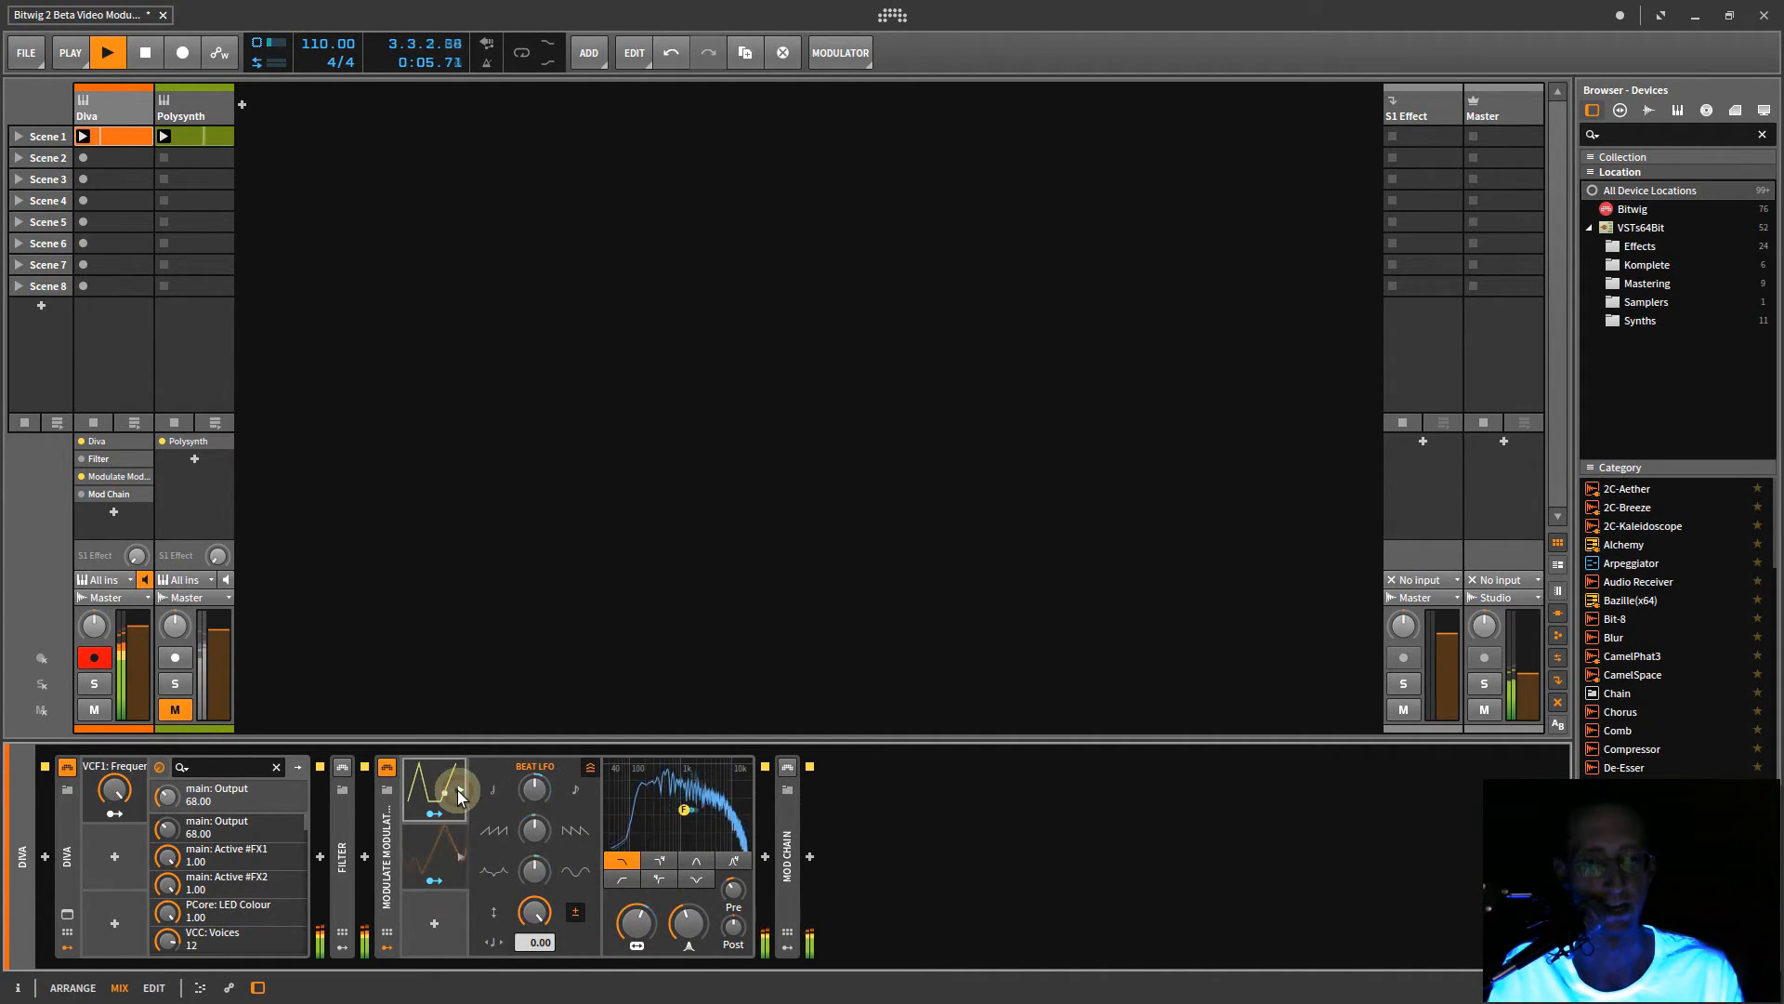
left_click(459, 792)
- Map the Beat LFO to the first three sliders between the 4-Stage modulator's stages and play back the result
key("space")
left_click(434, 884)
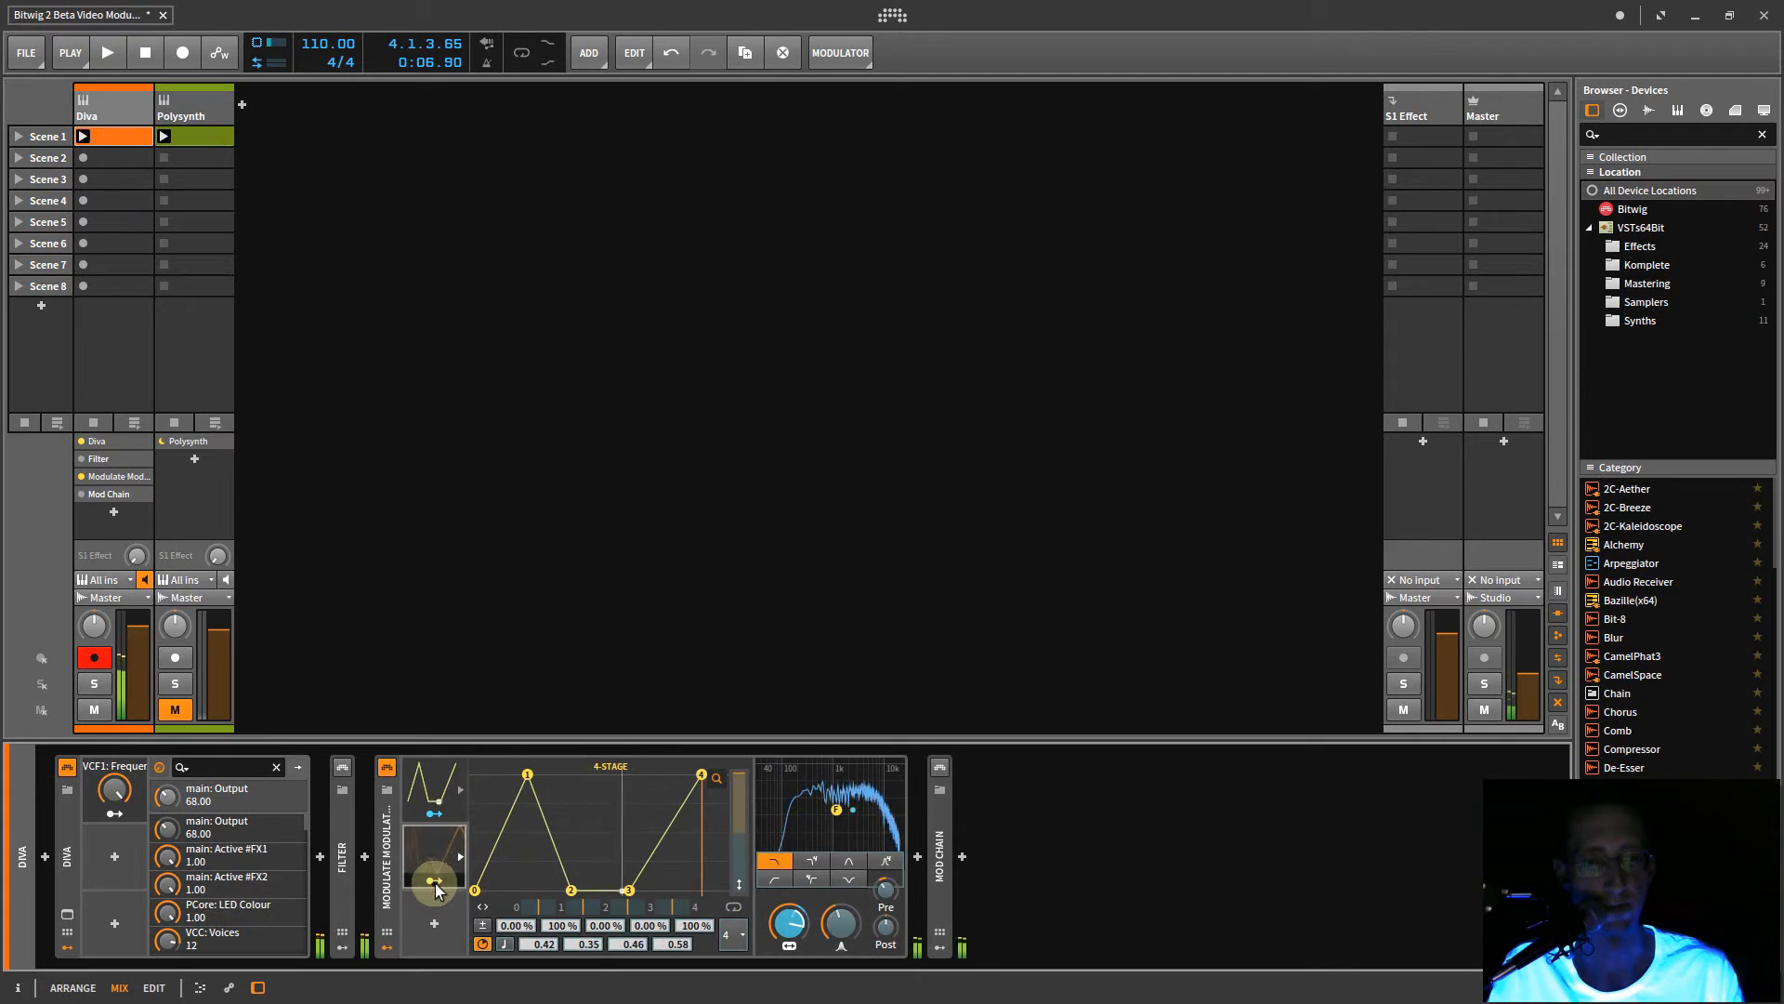
left_click_drag(537, 906, 626, 896)
key("space")
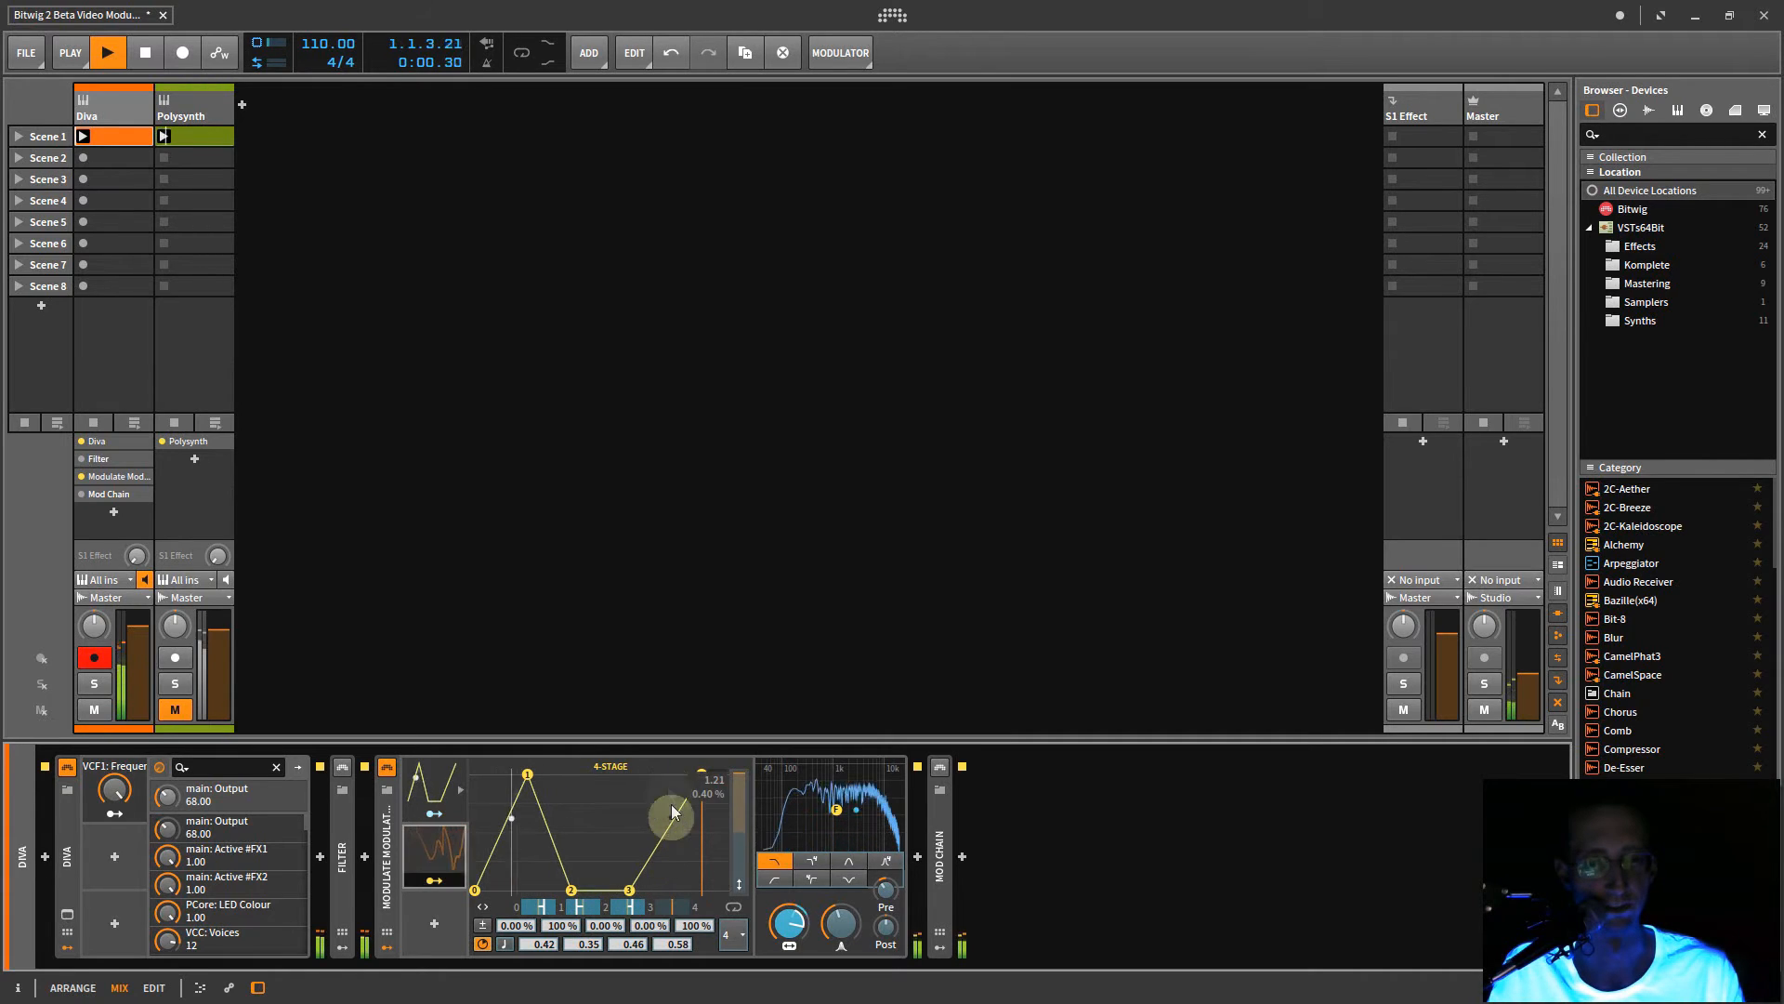
left_click(667, 787)
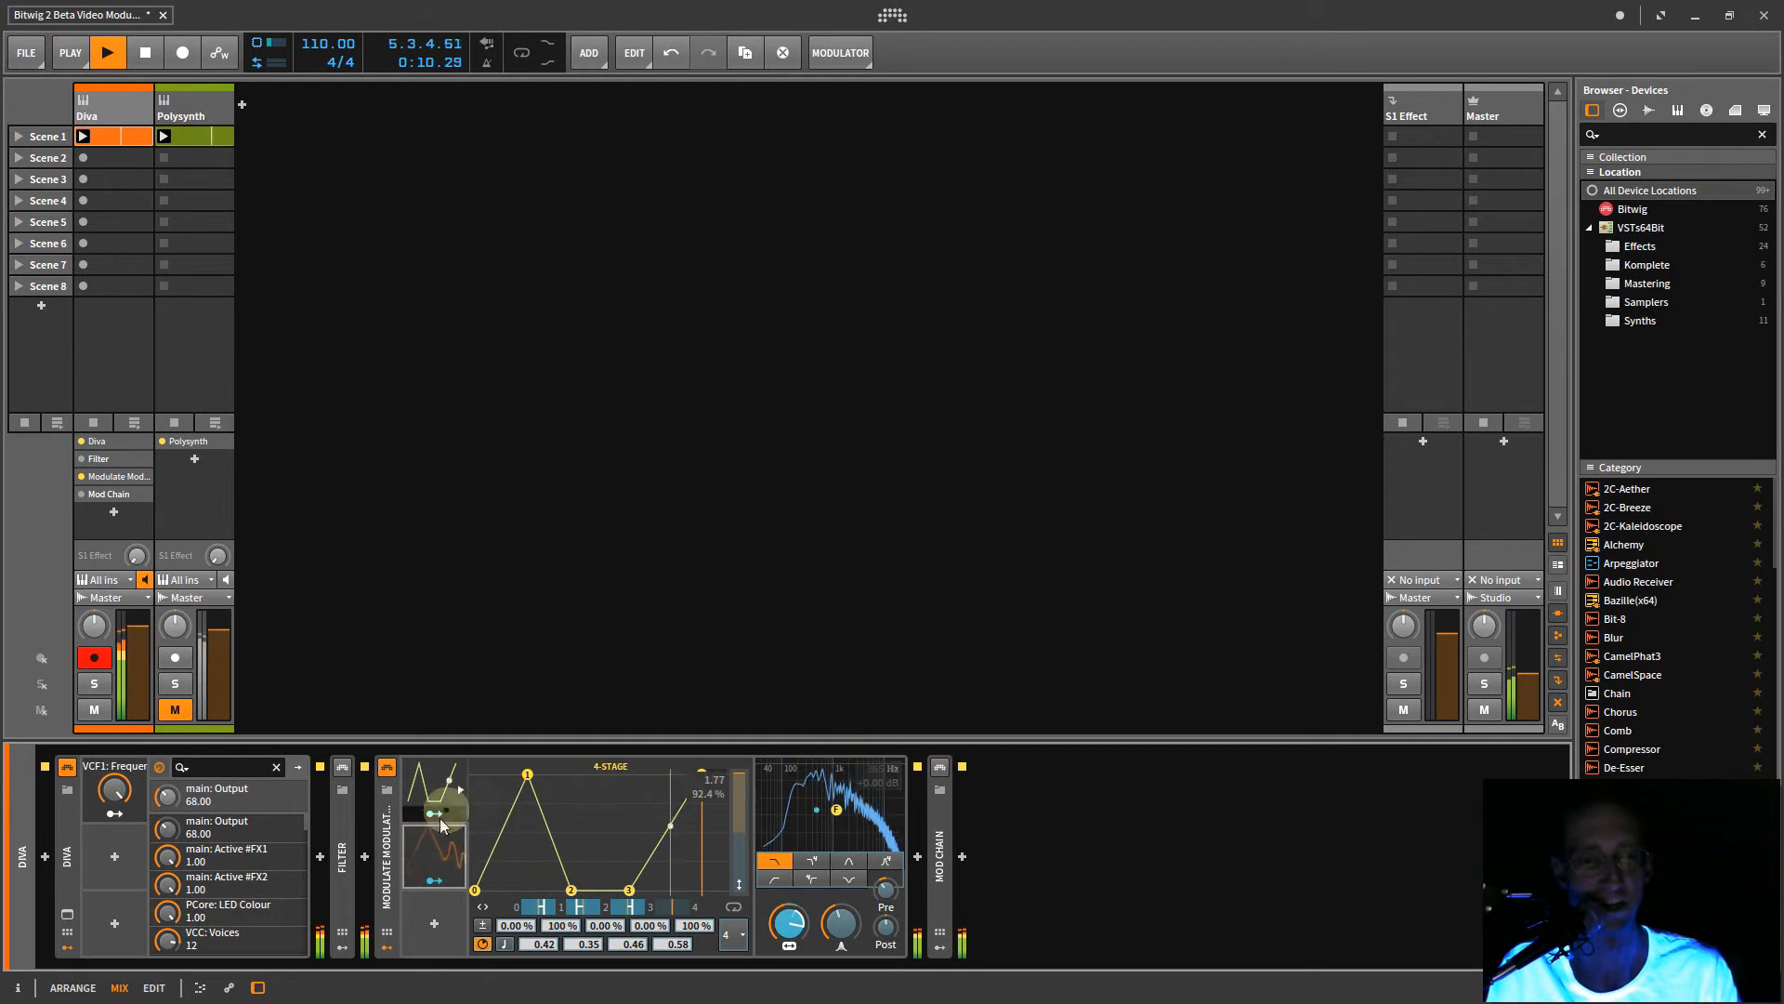
key("space")
- Deactivate and collapse the Modulate Modulators device, and expand the Mod Chain device to show its nested devices
double_click(388, 832)
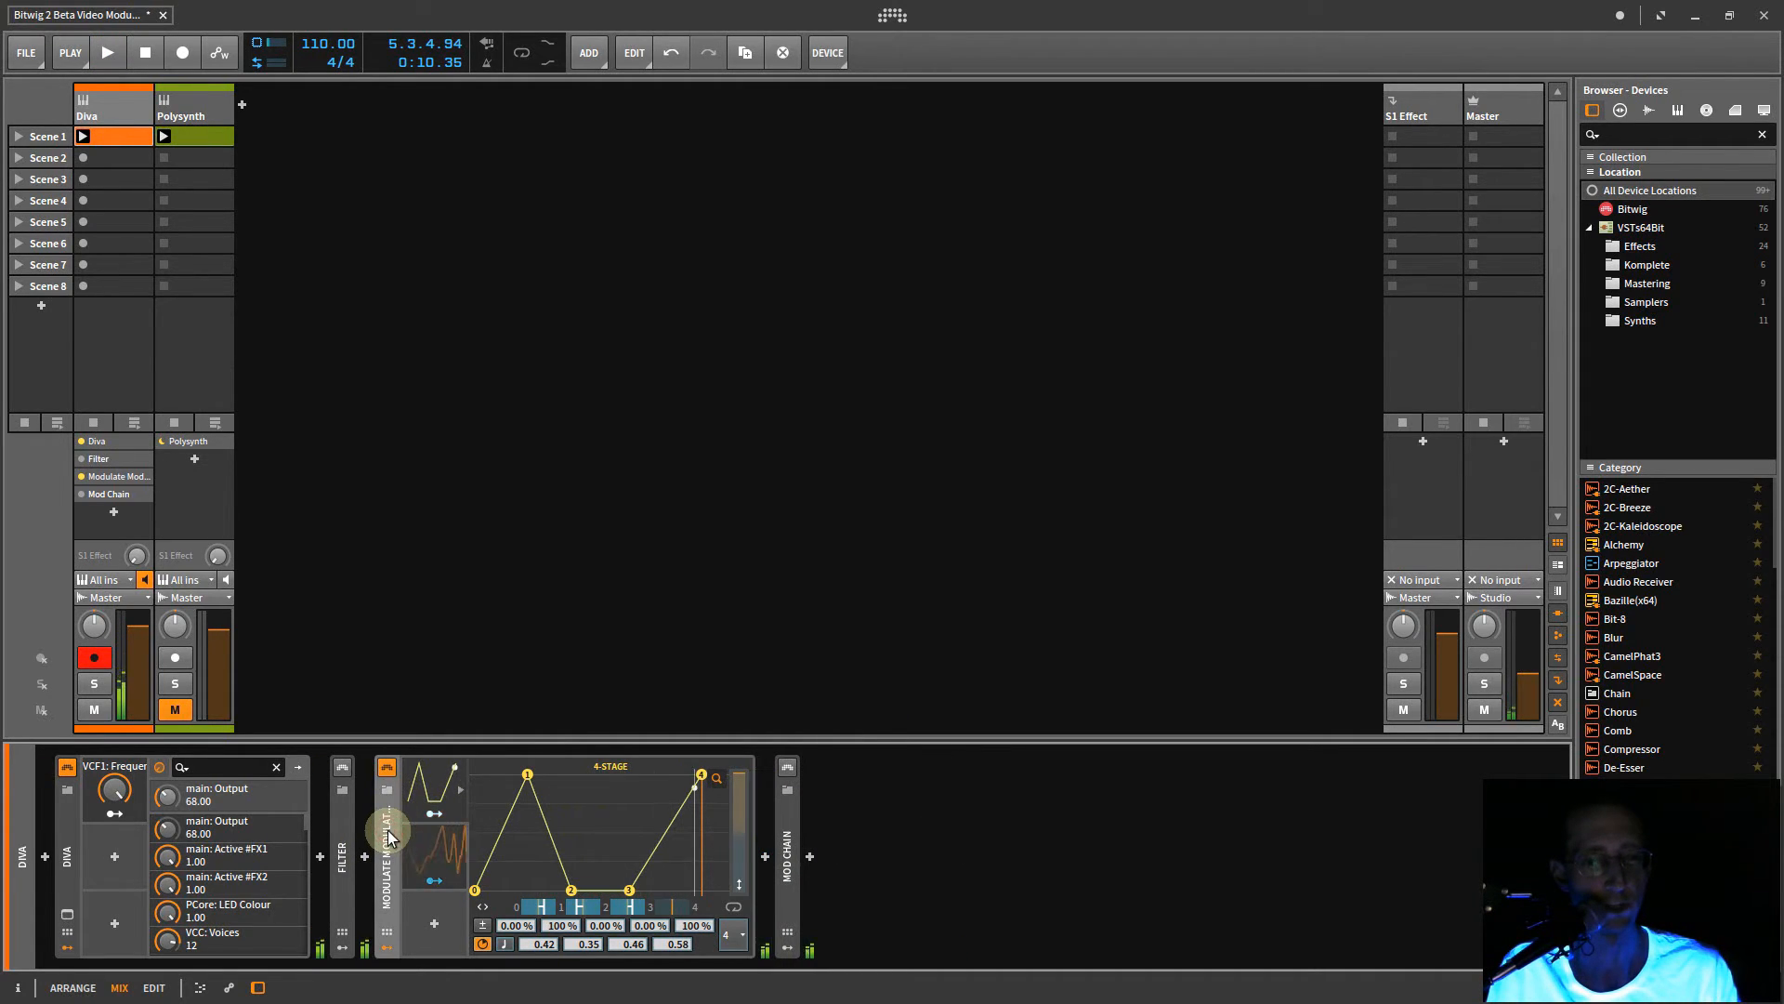
left_click(435, 862)
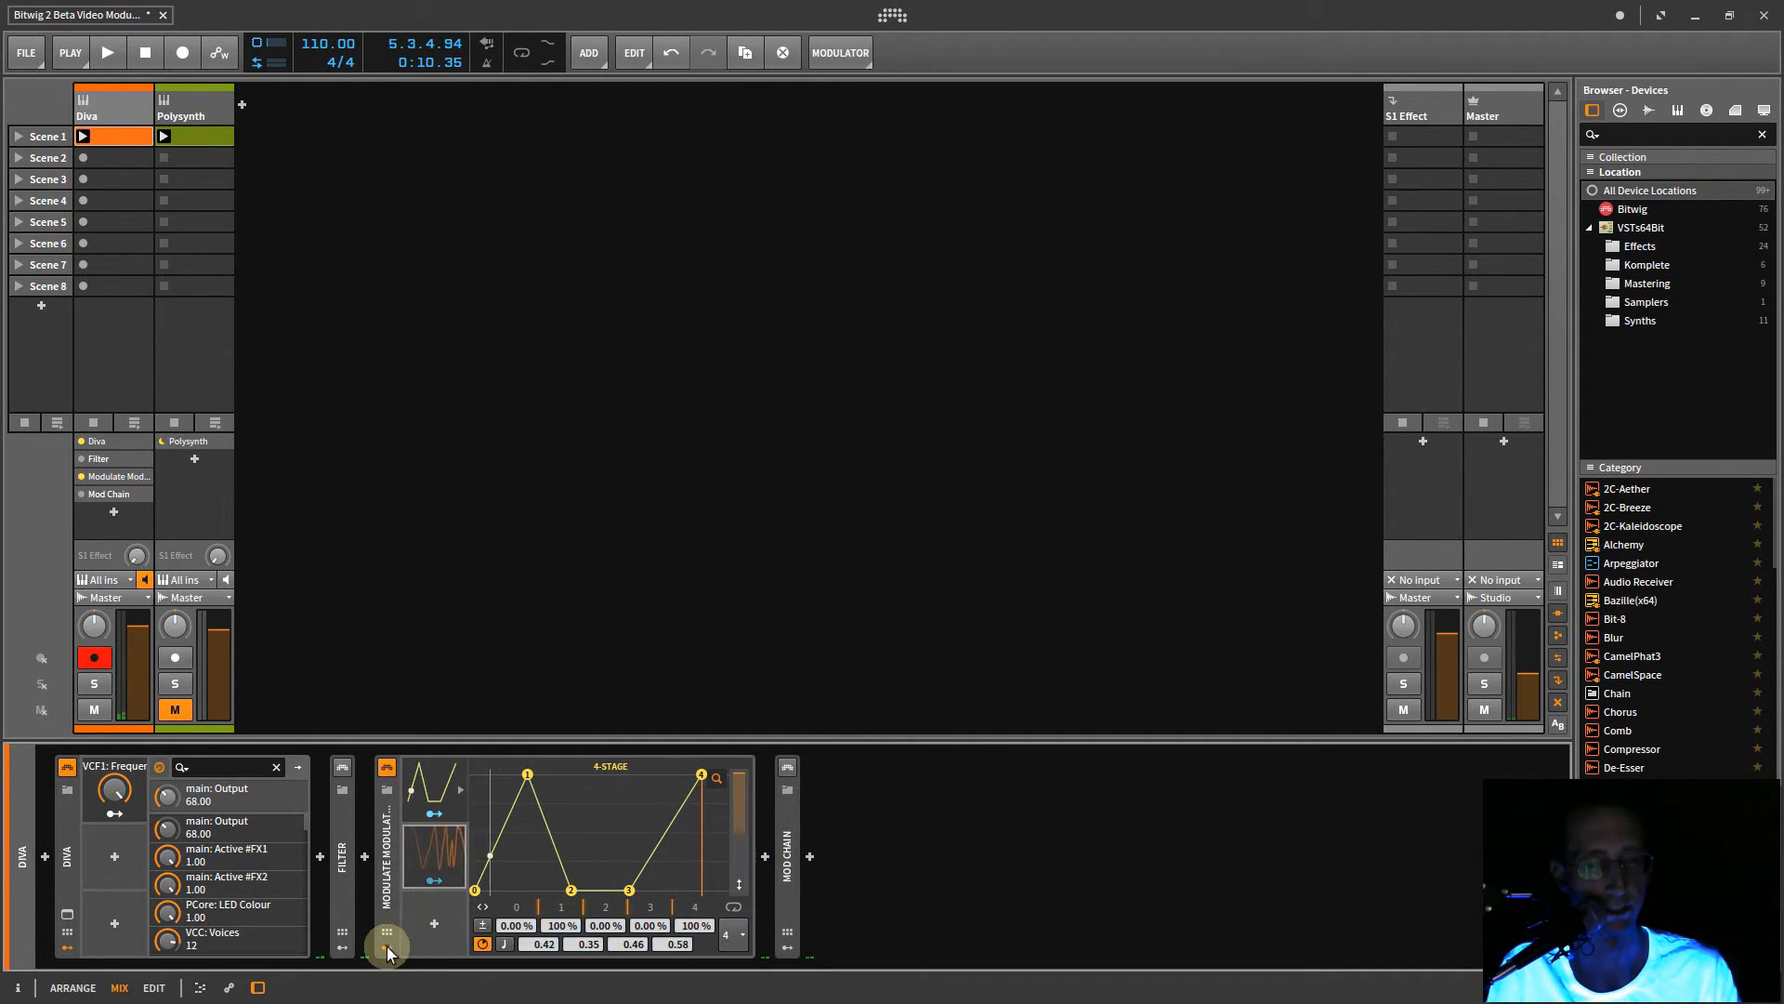
double_click(388, 839)
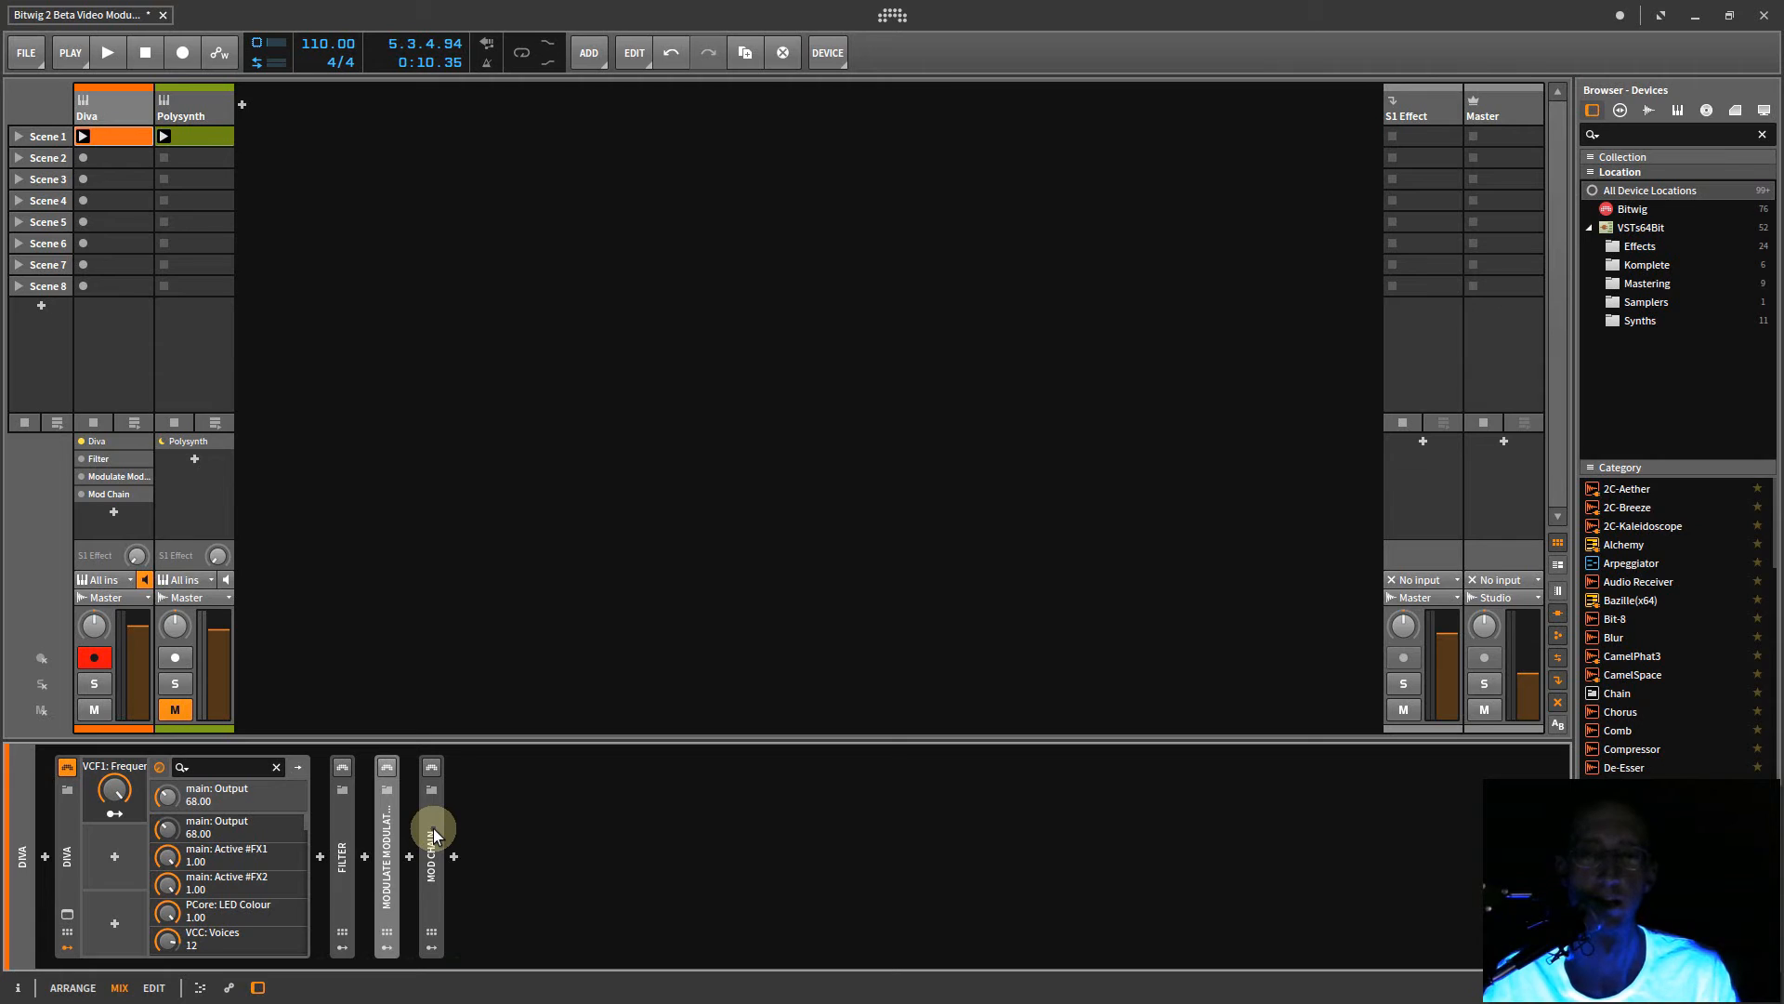
double_click(432, 833)
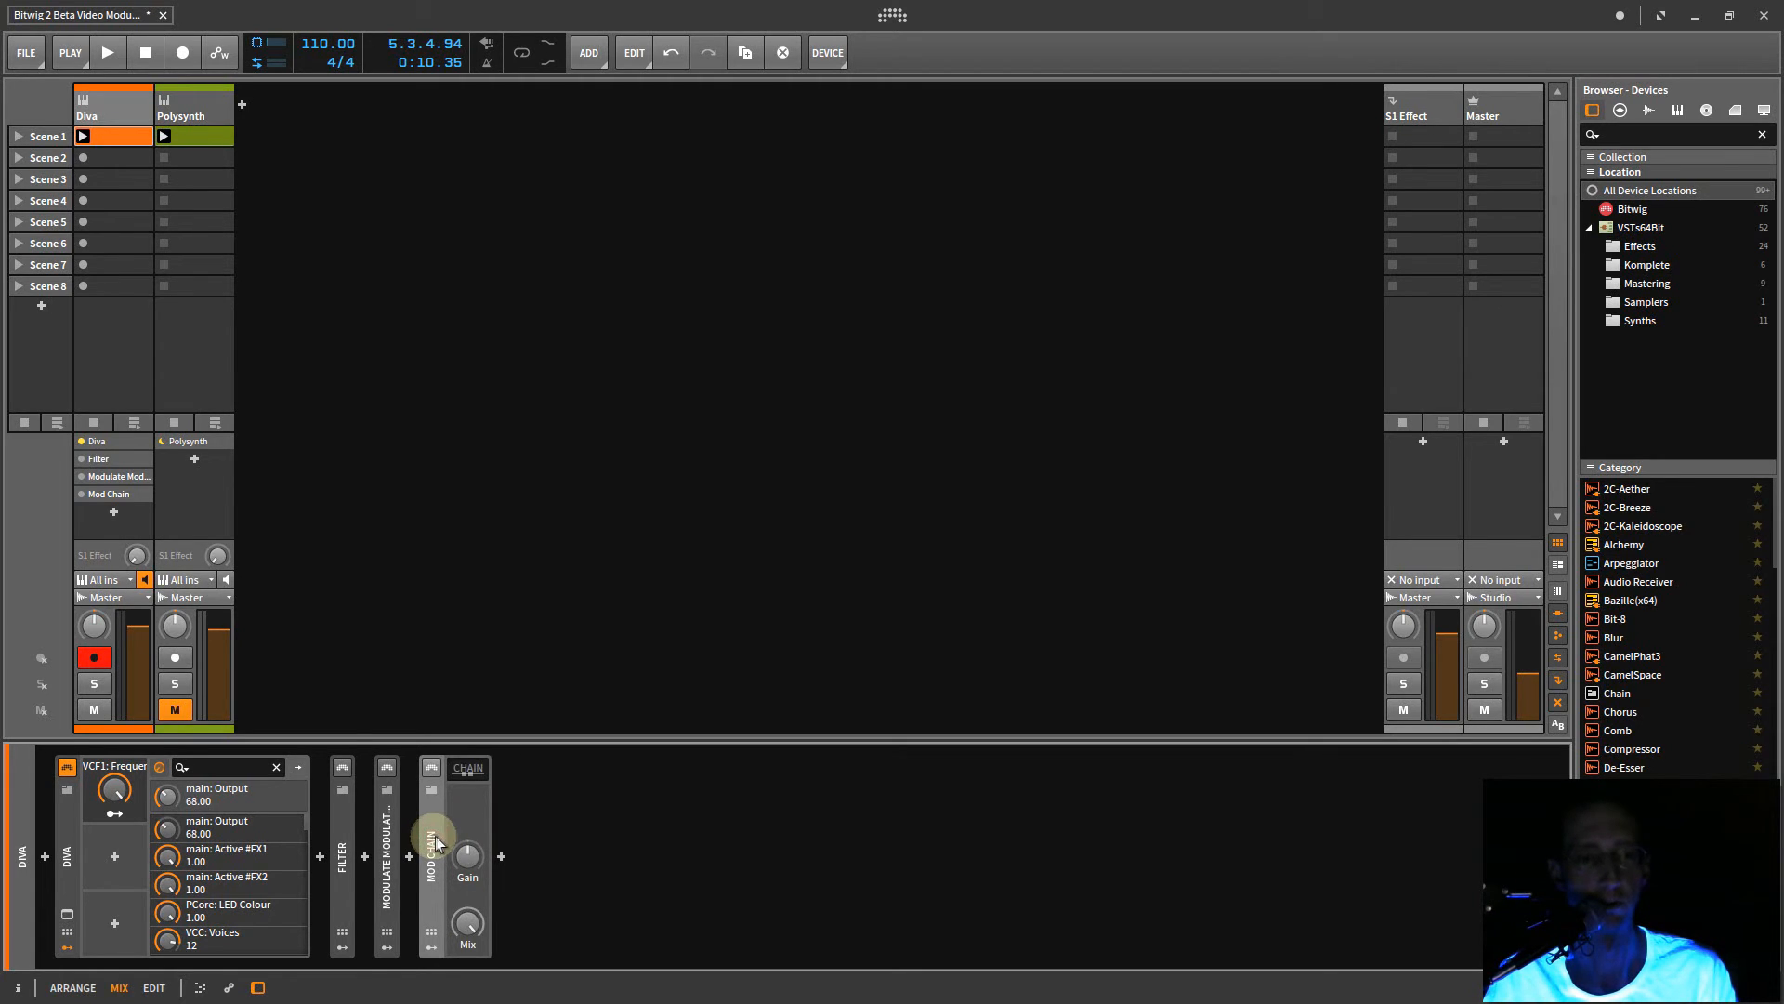
left_click(465, 769)
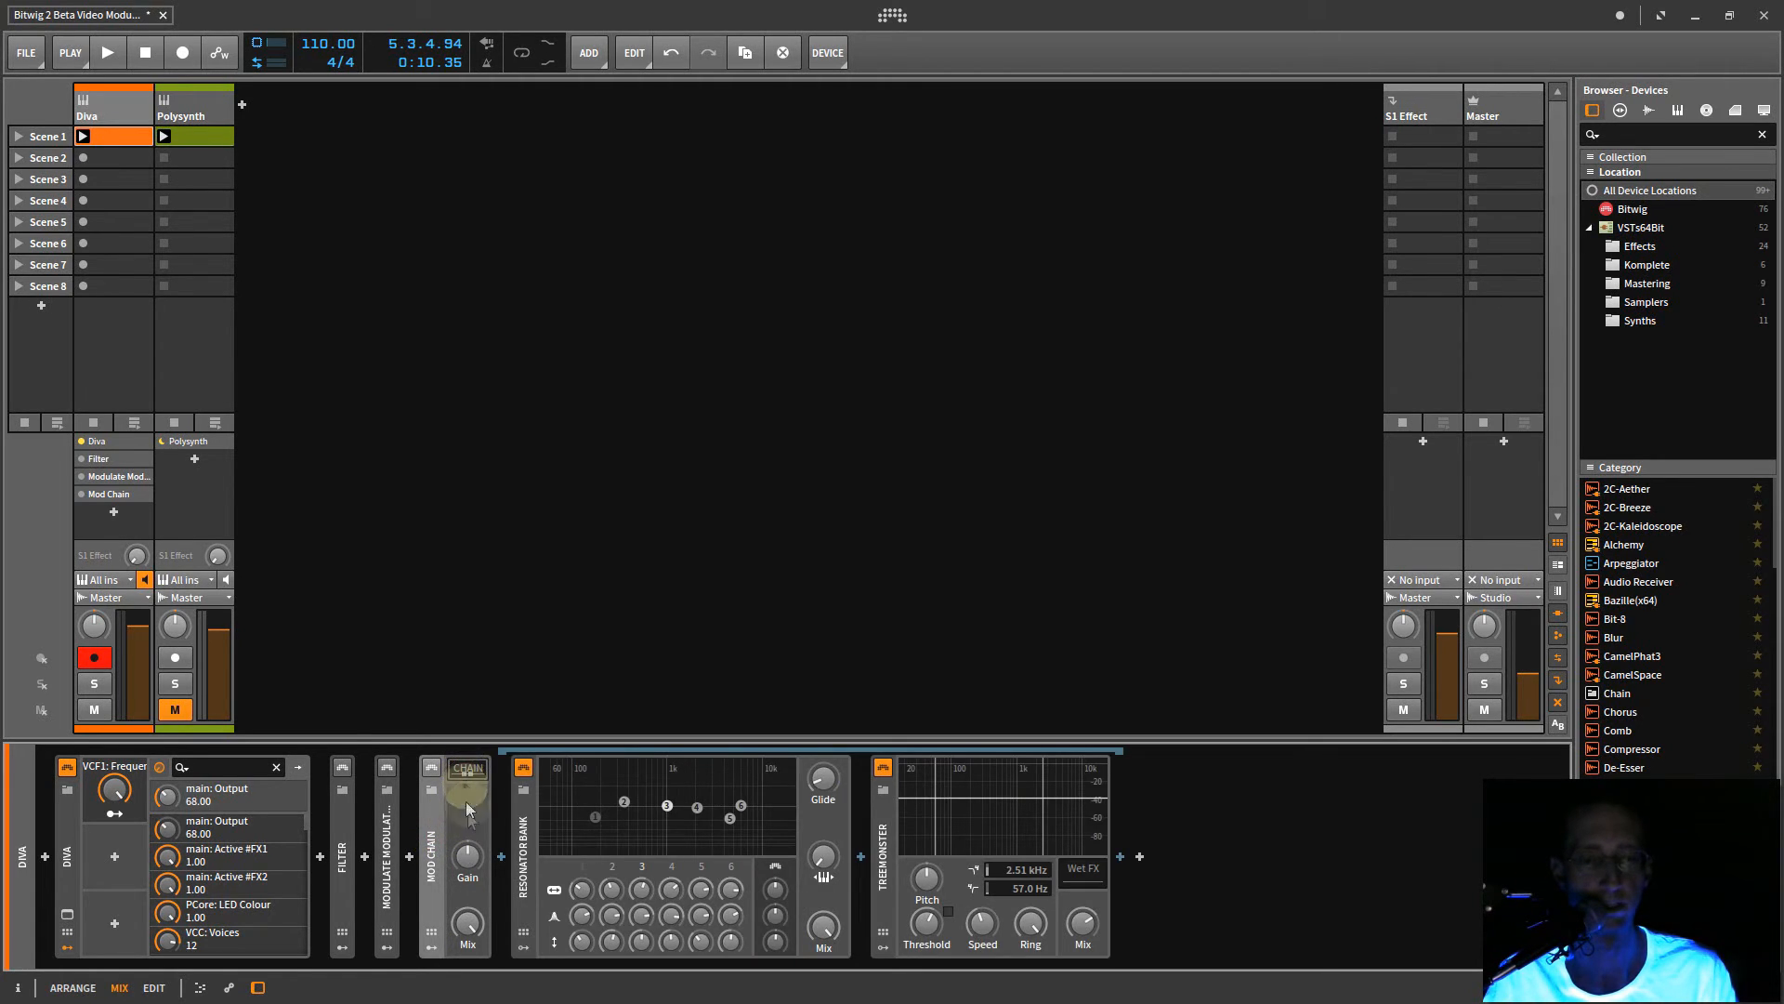
- Search the device browser for "chain", add a Chain device to the end of the Diva track and delete it again
left_click(1628, 136)
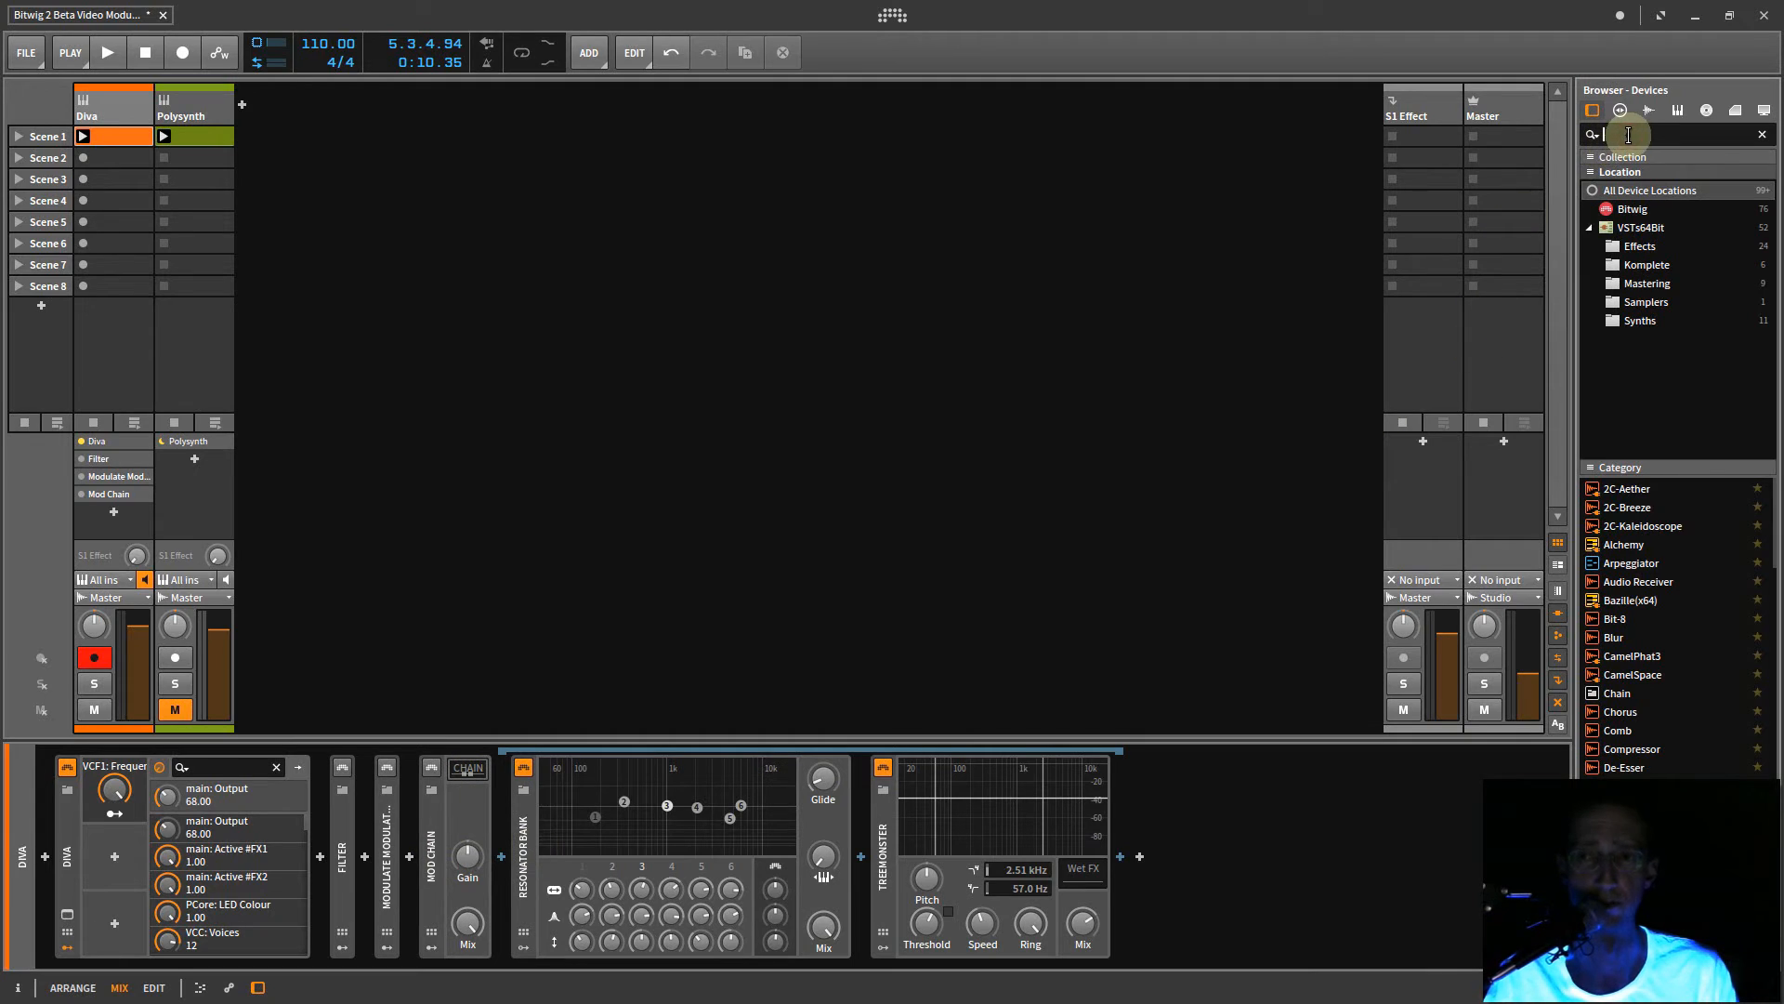
type("chain")
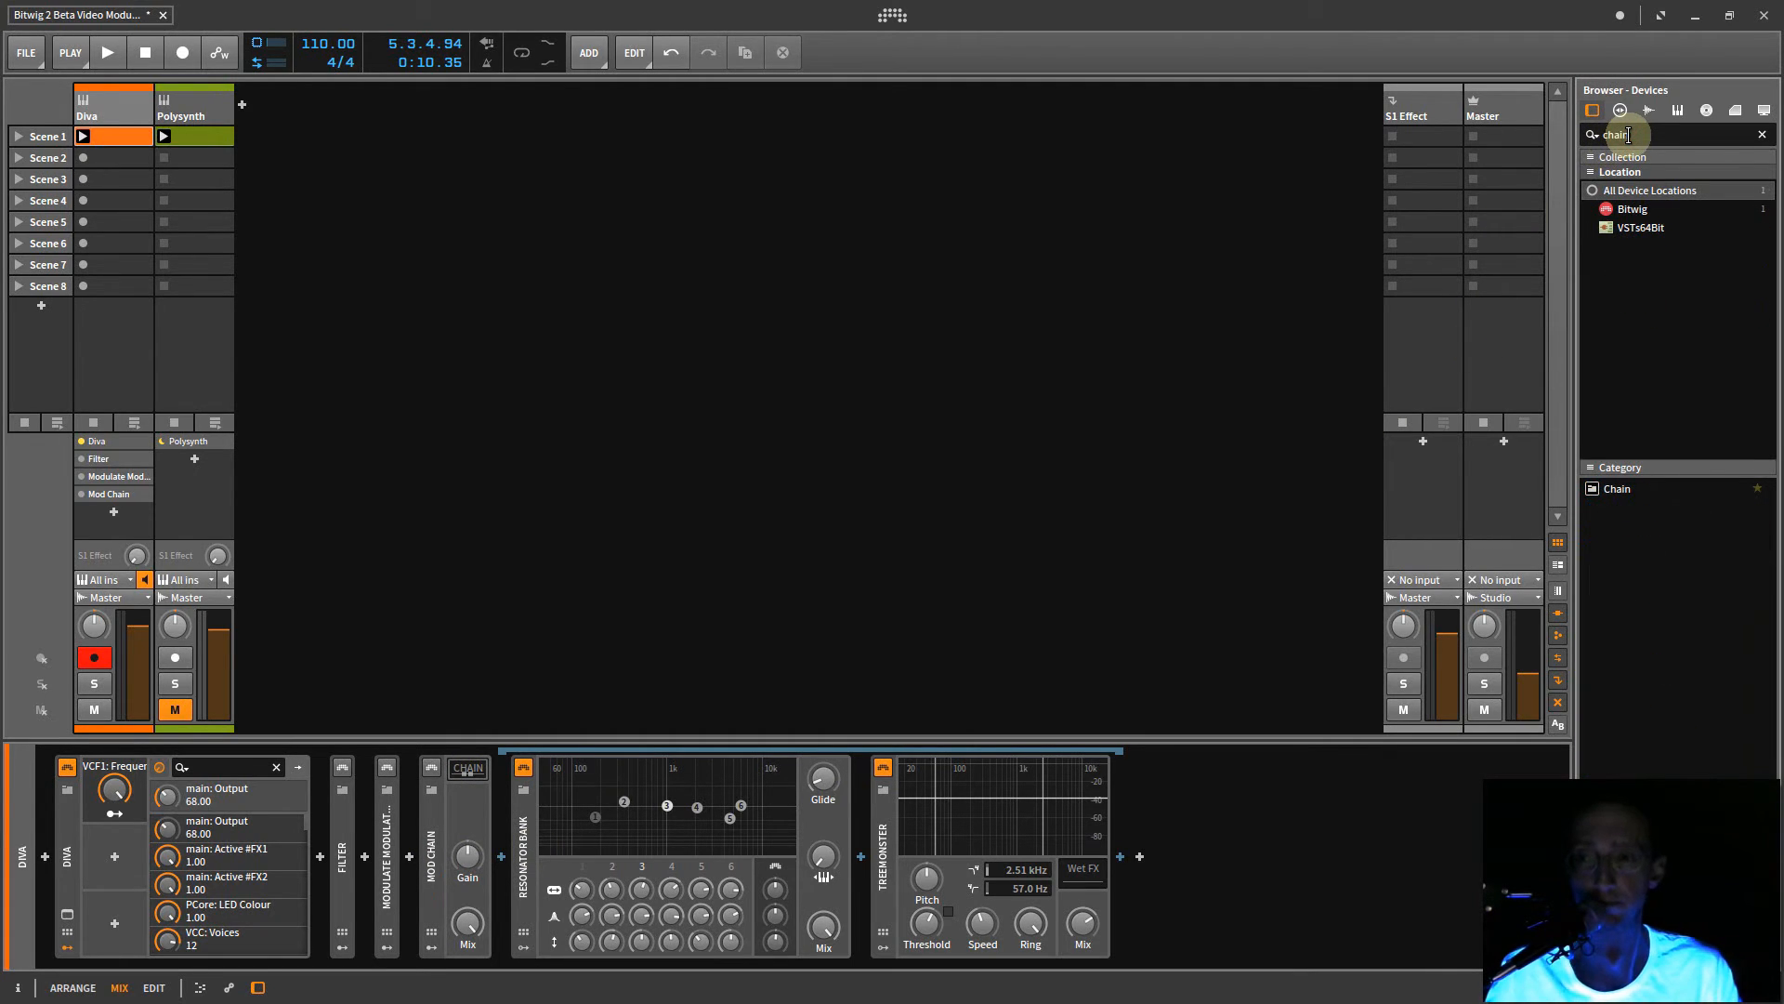
left_click_drag(1617, 488, 1212, 886)
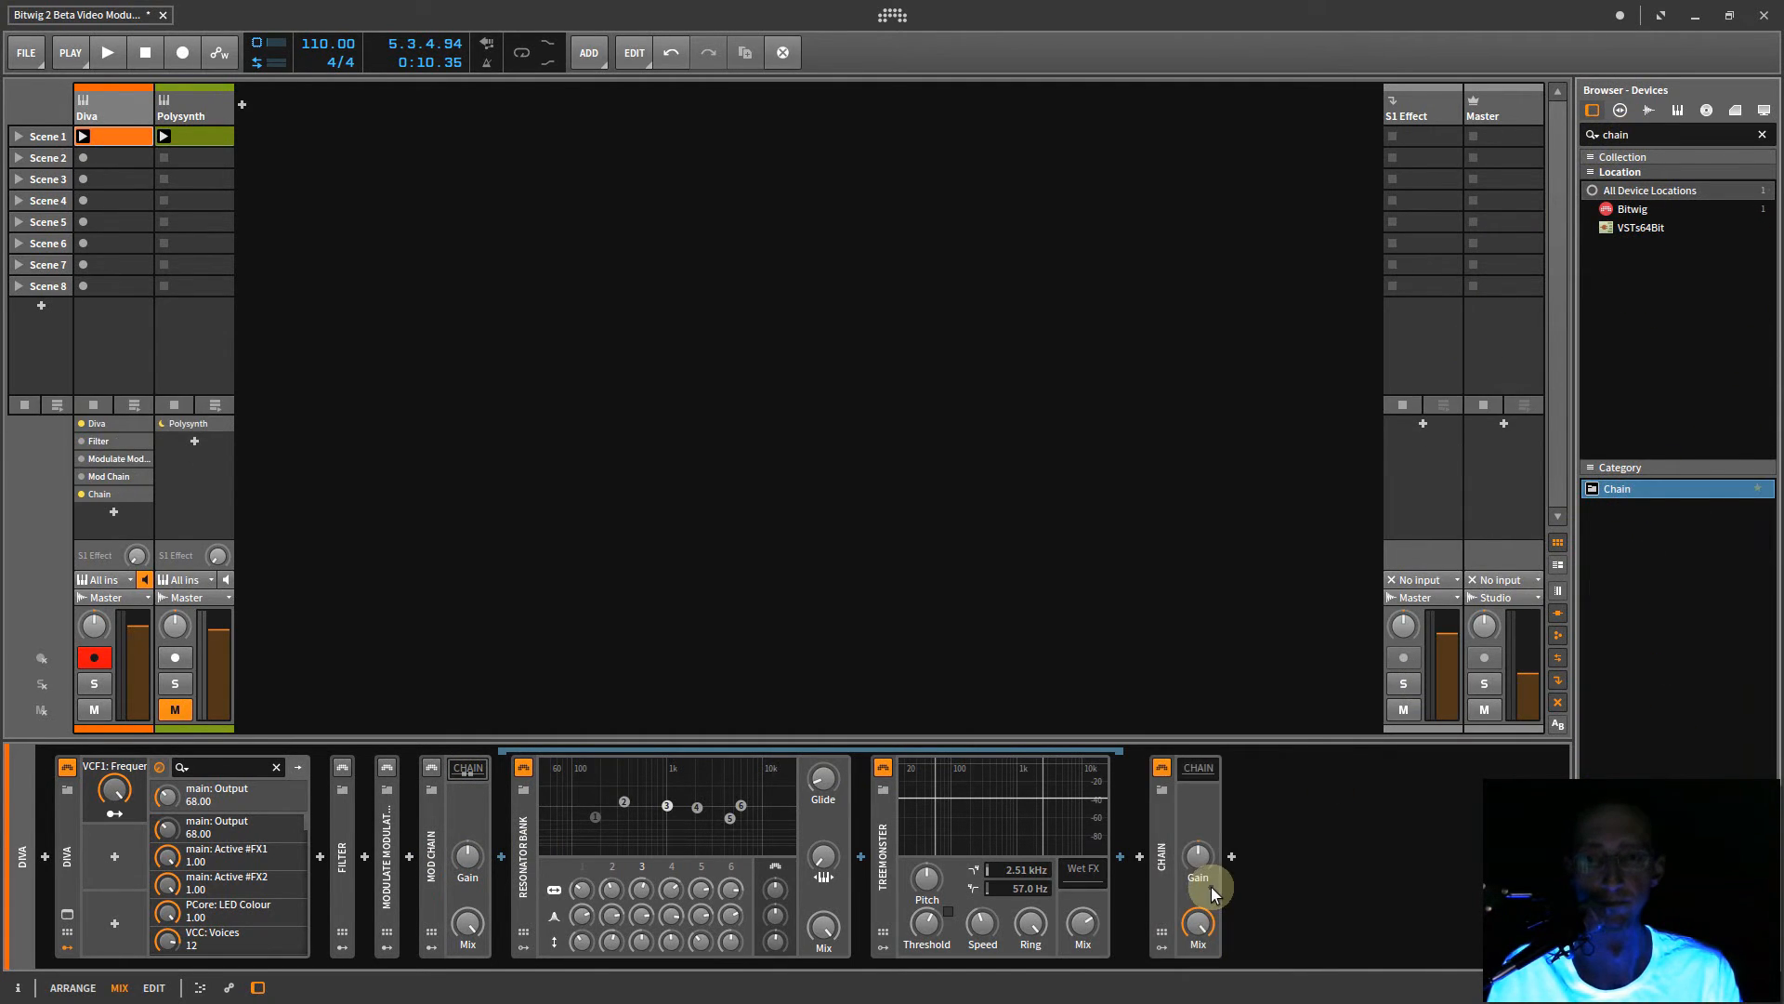
left_click(1196, 771)
left_click(1196, 771)
left_click(1196, 771)
left_click(1158, 824)
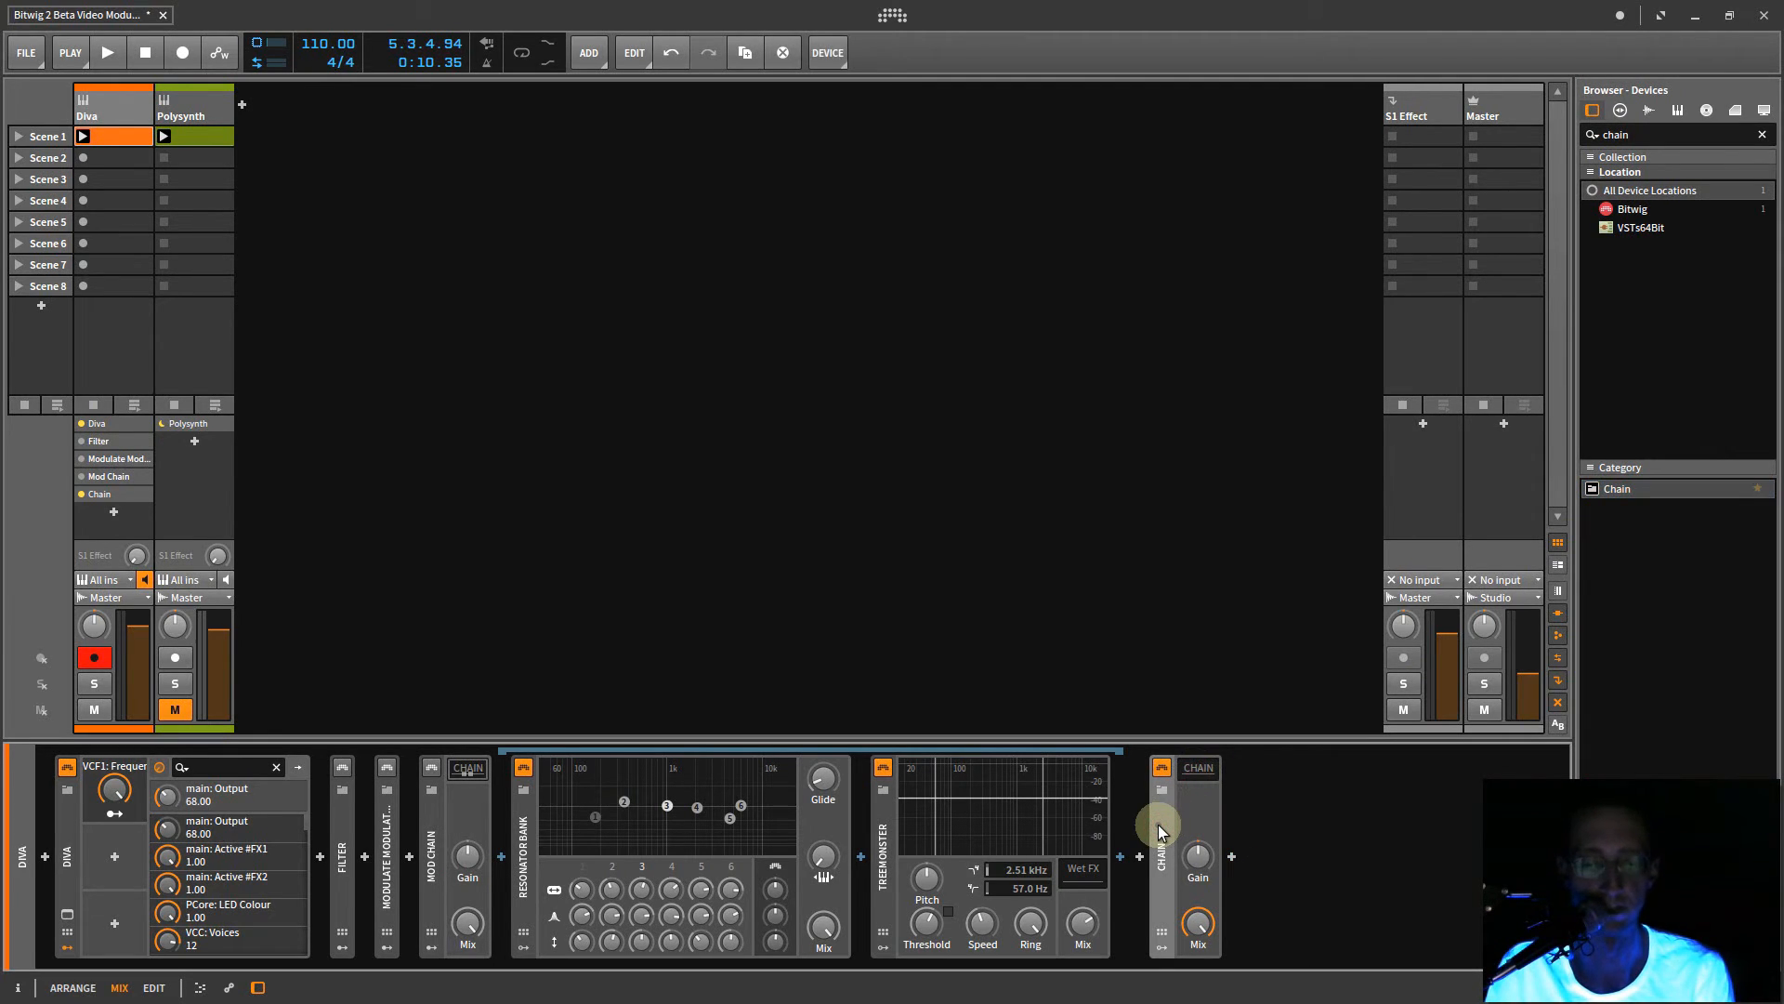
key("Delete")
- Activate the Mod Chain device, show its modulators, open the Classic LFO's settings and display which effect parameters it is mapped to
left_click(433, 768)
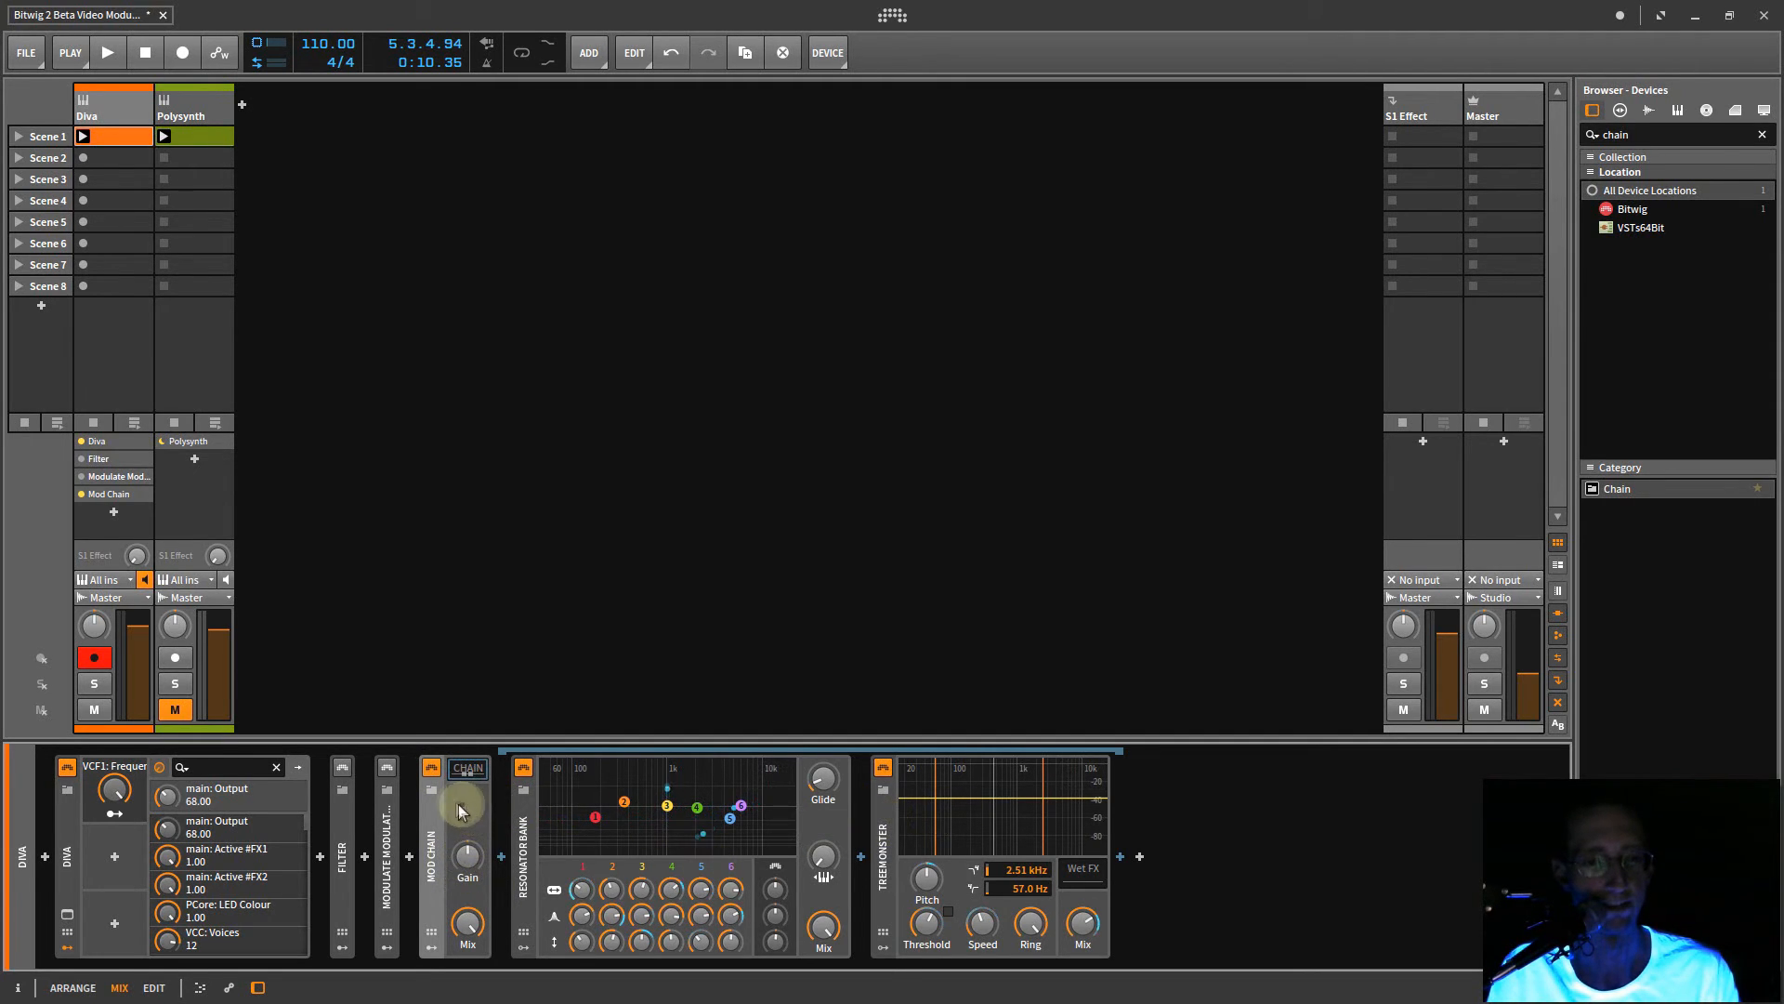
left_click(430, 948)
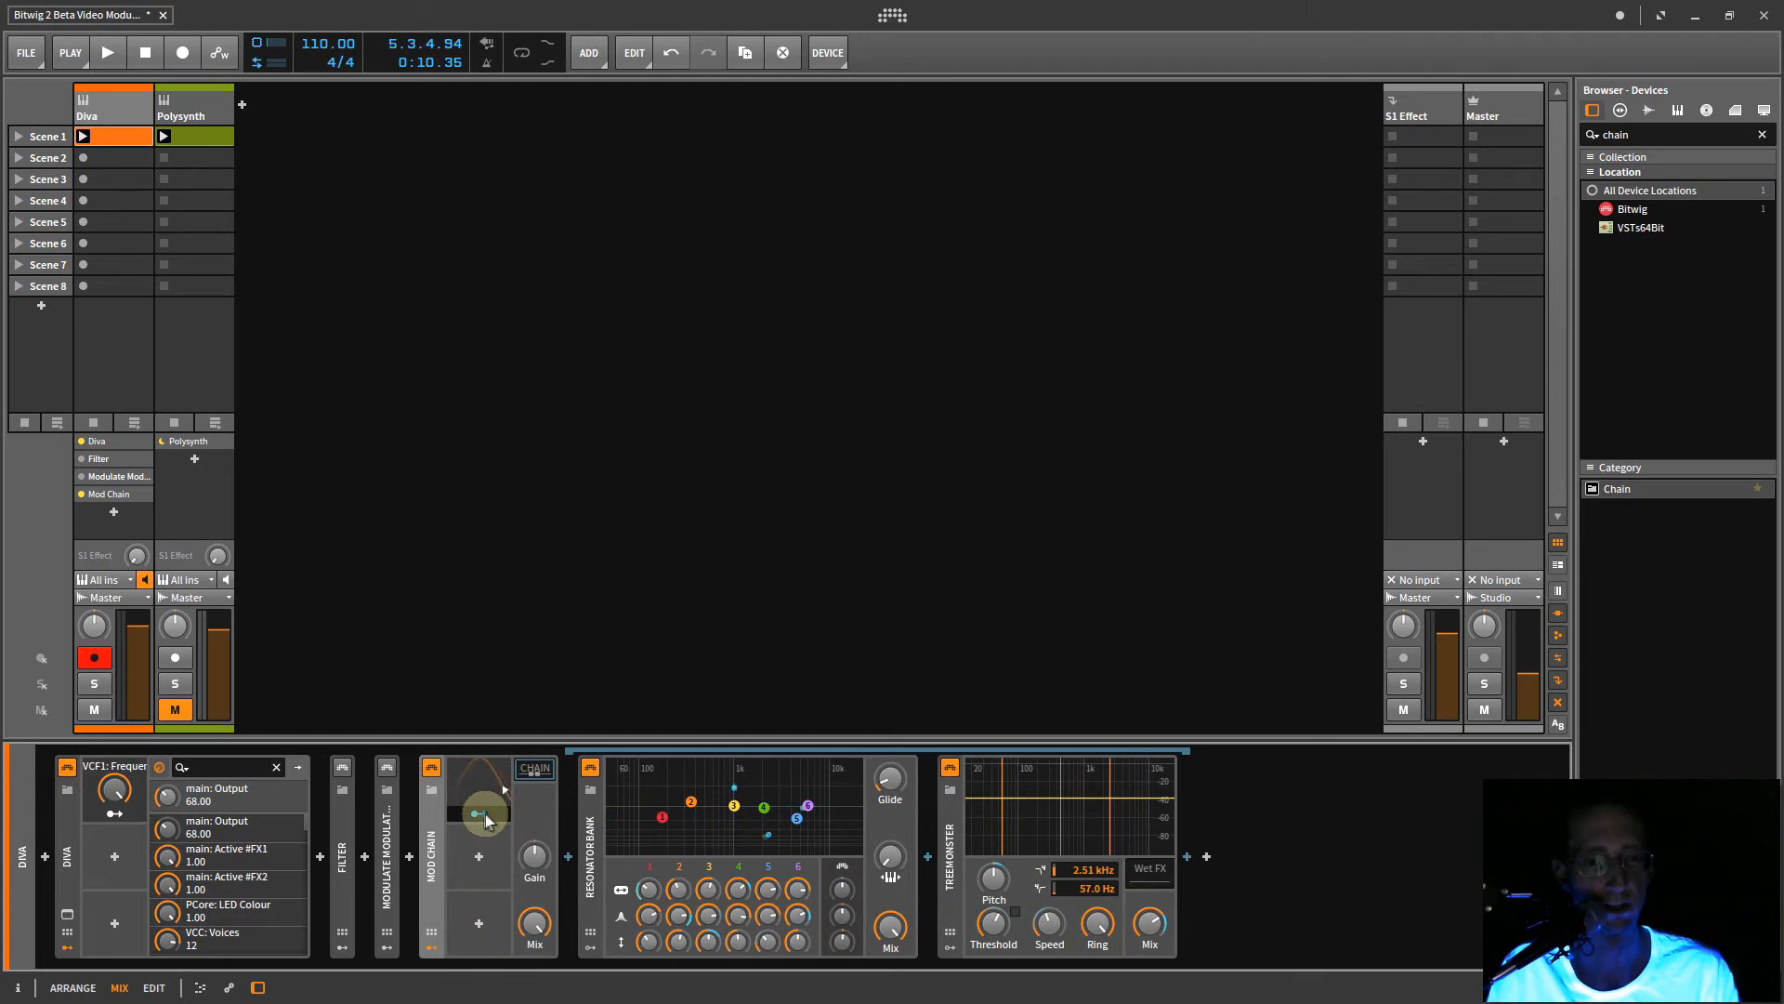
left_click(506, 790)
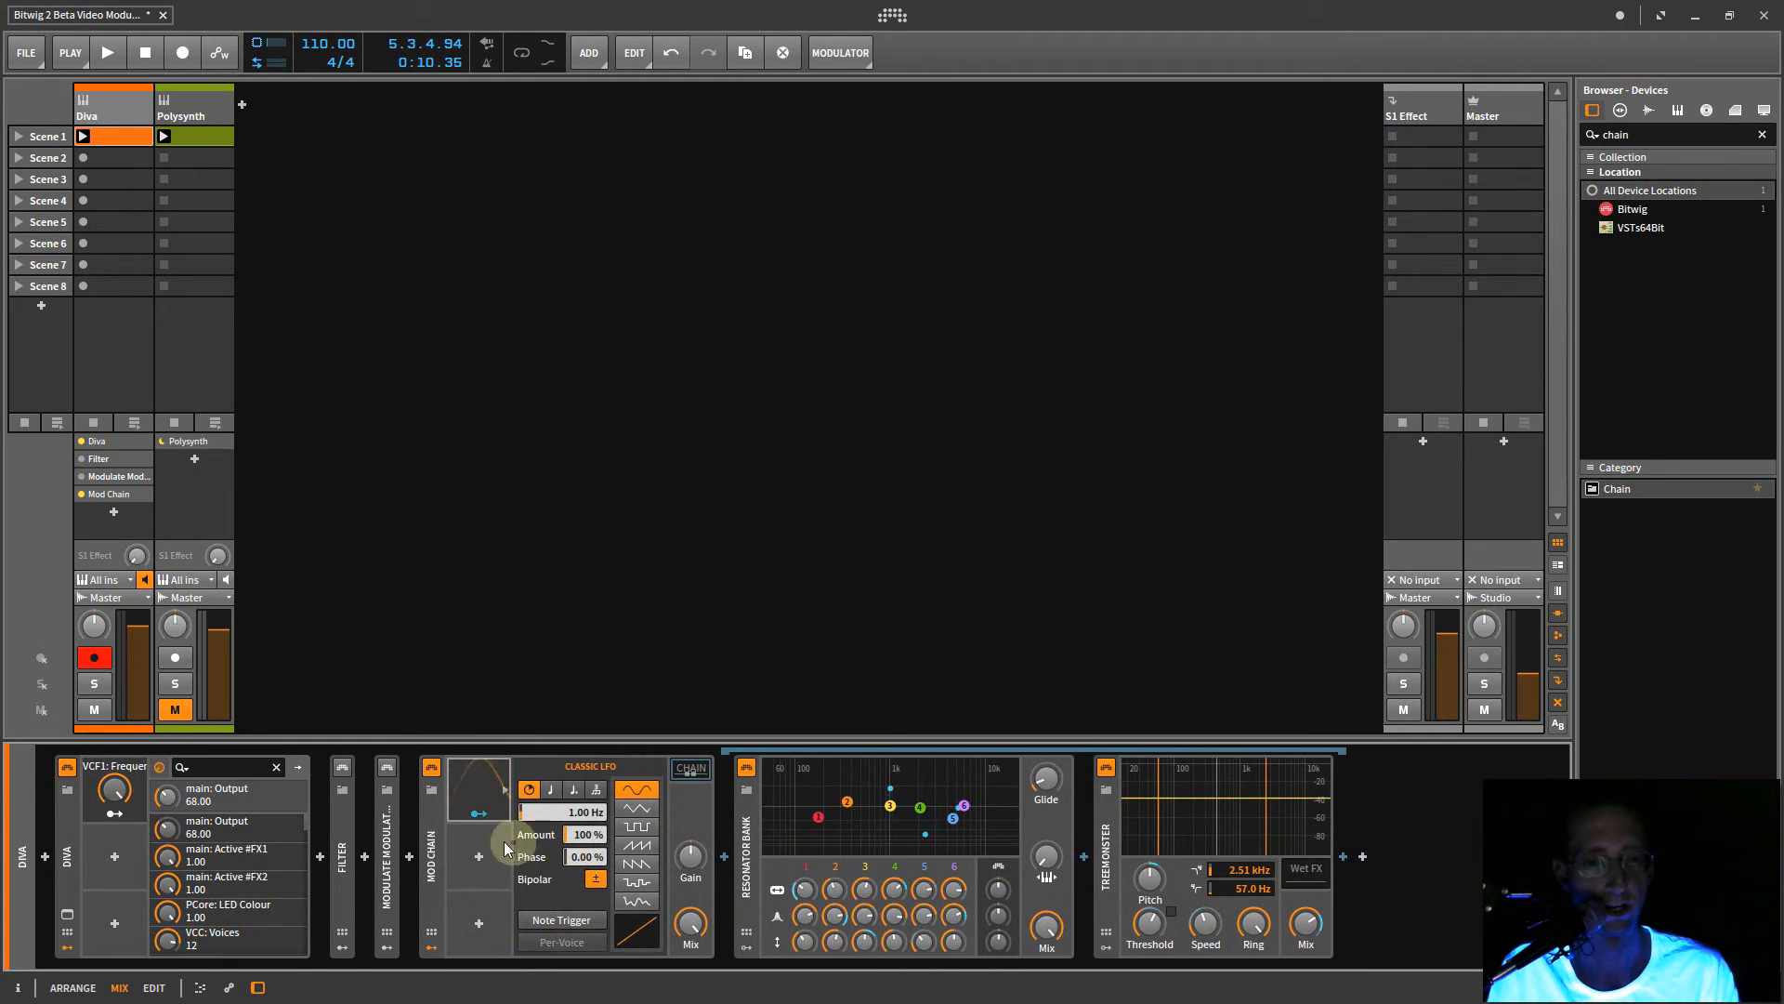
left_click(479, 814)
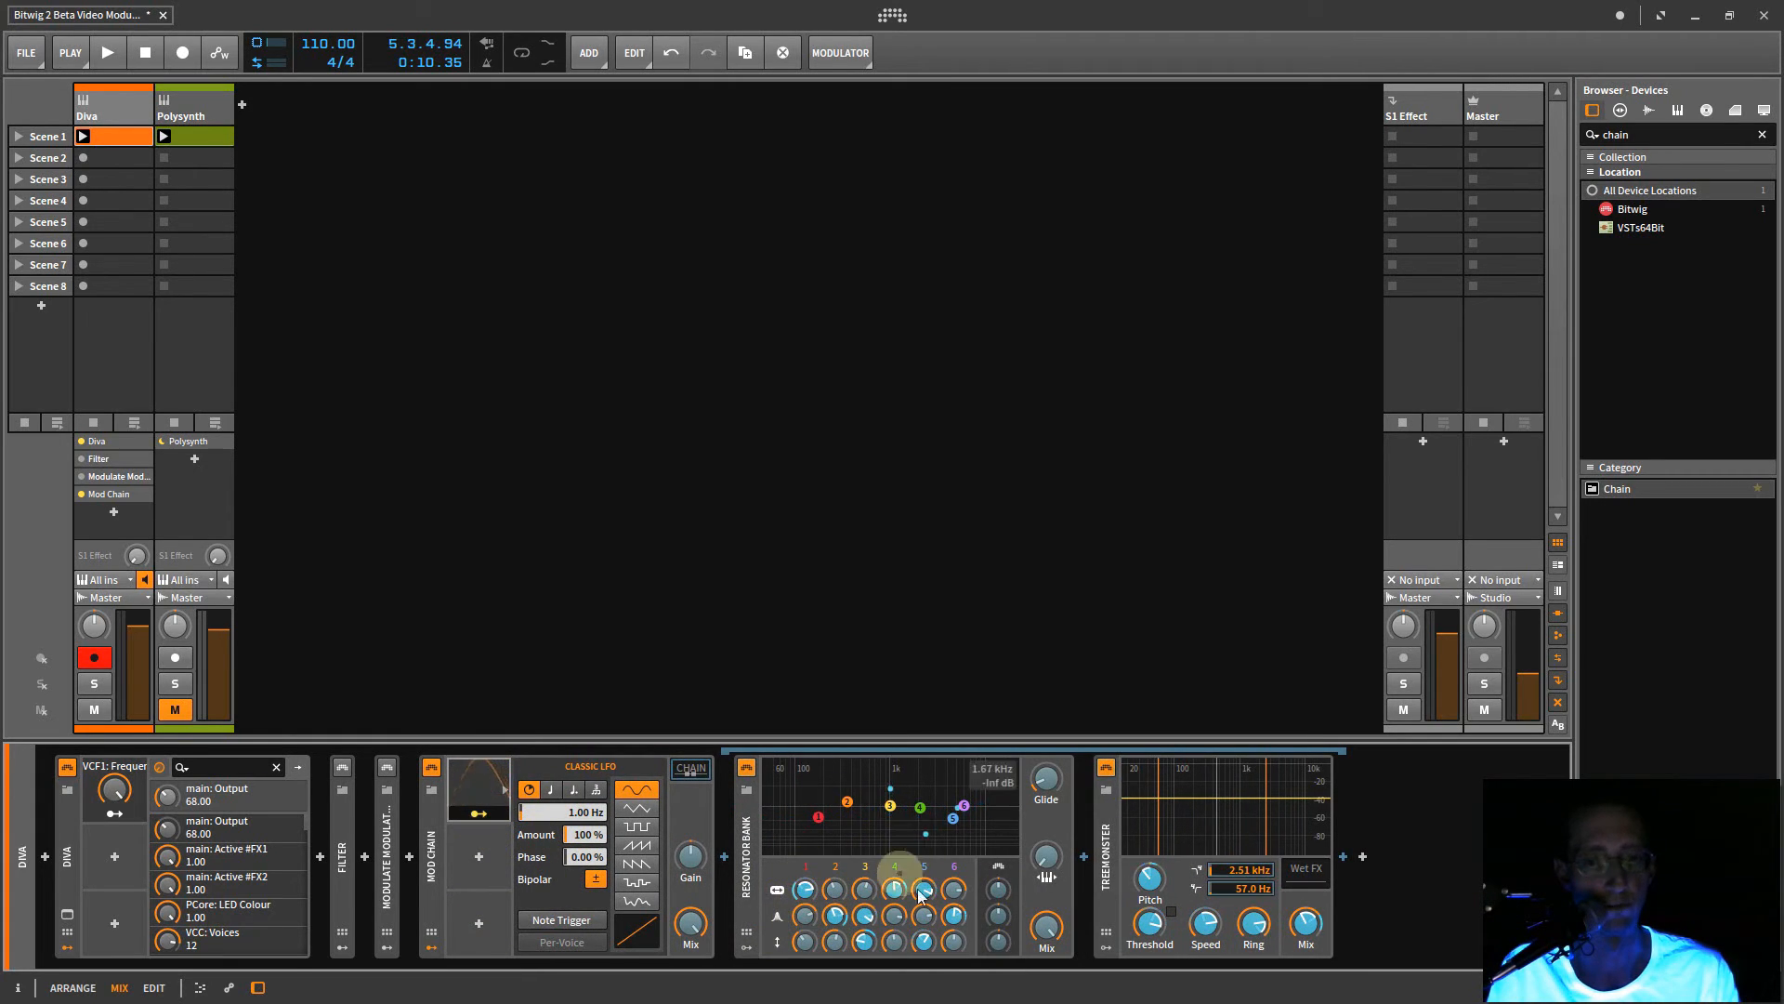
left_click(1396, 944)
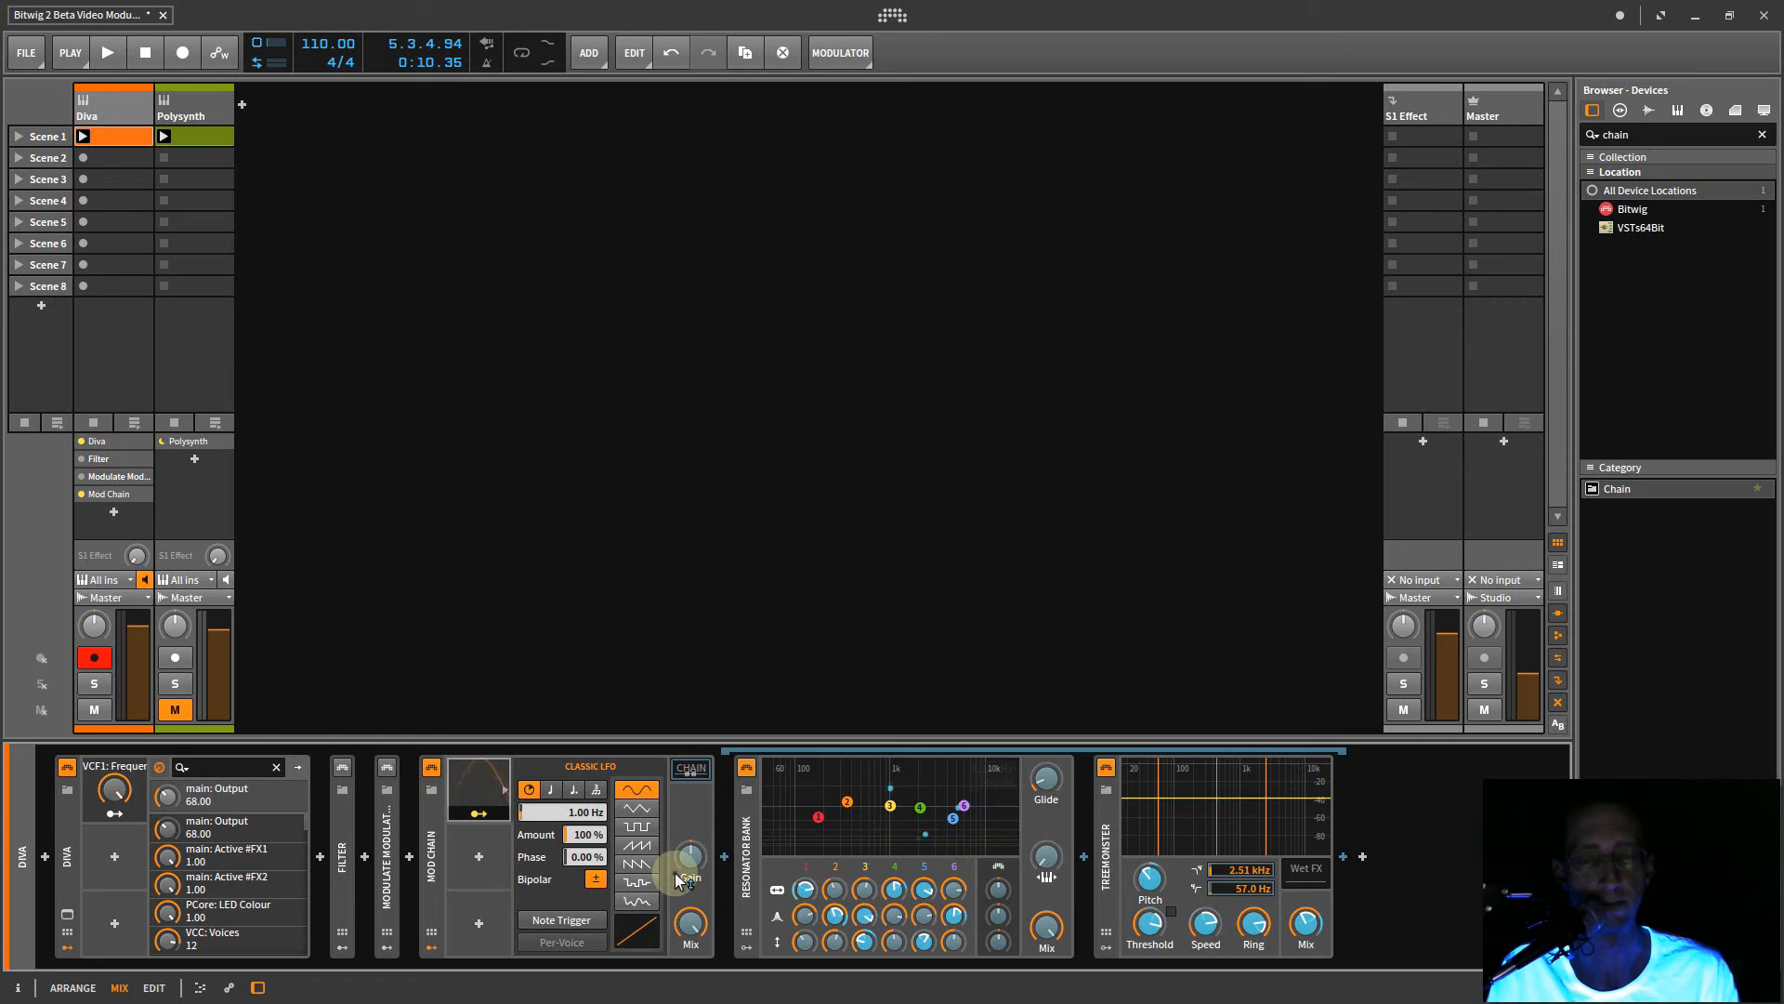
- Play back the chain while adjusting Treemonster's pitch, switch the Classic LFO to a triangle wave, vary its rate and set it to 0.71 Hz
key("space")
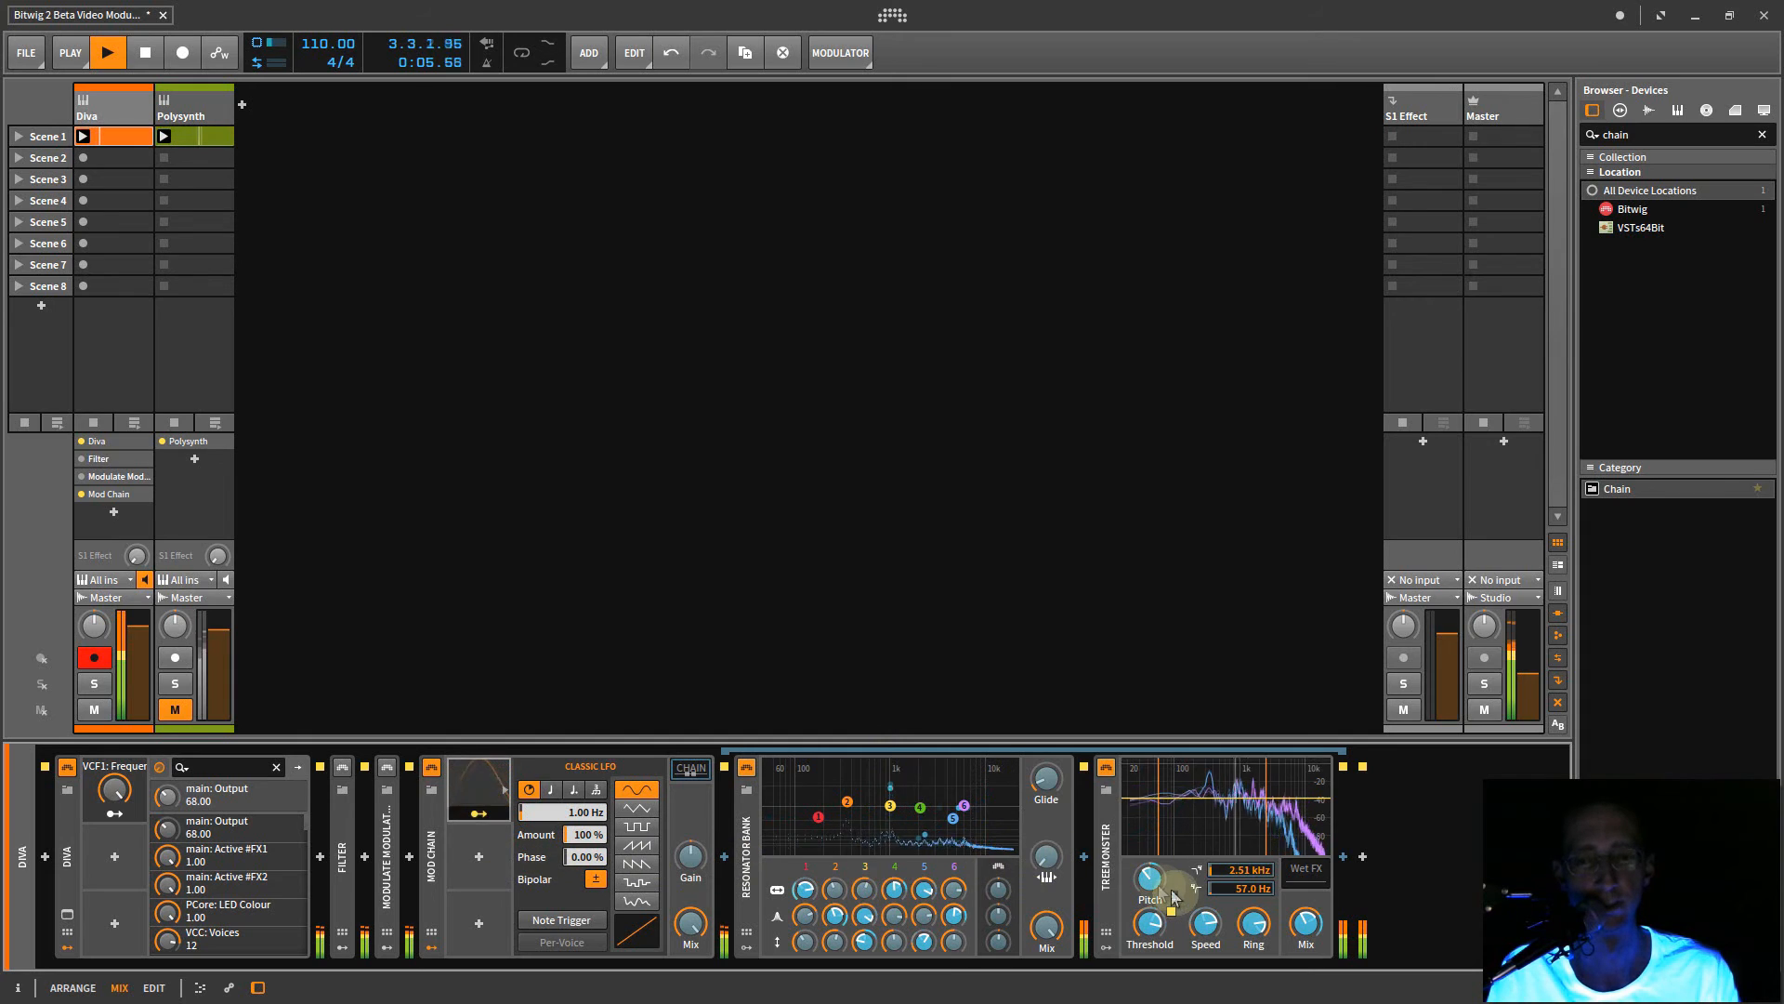
left_click_drag(1149, 881, 1148, 883)
left_click(636, 808)
left_click_drag(582, 817, 582, 817)
key("space")
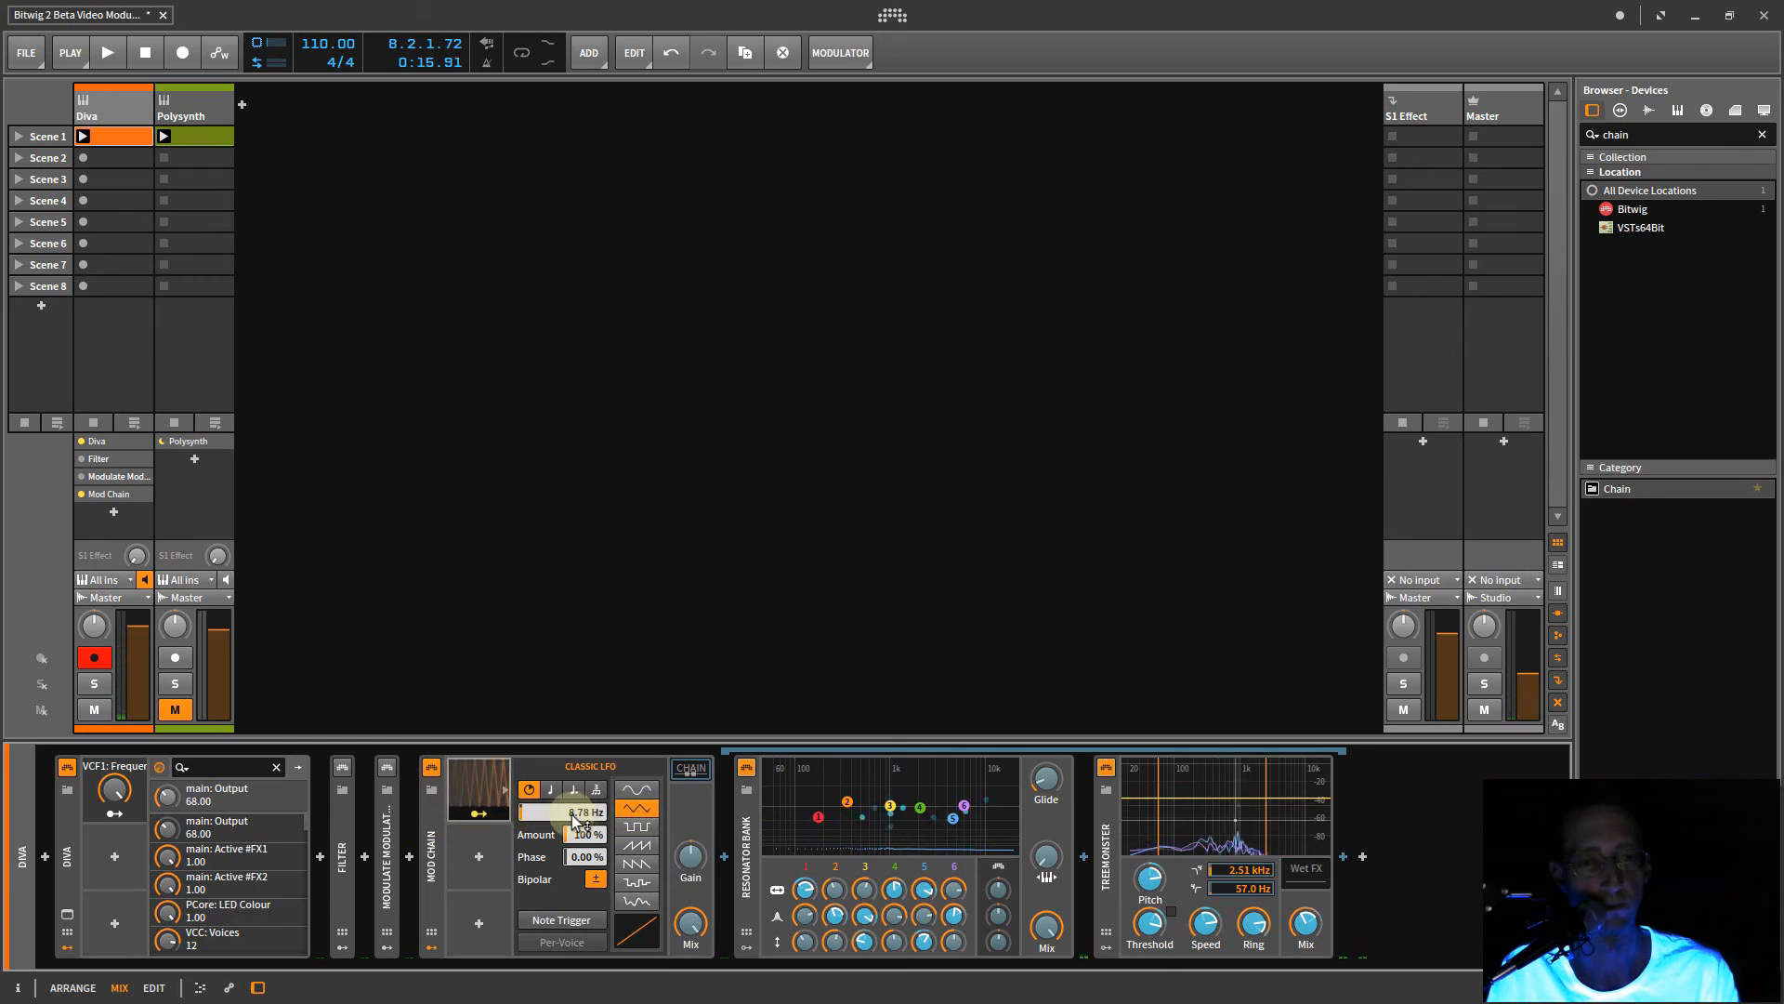
left_click_drag(570, 814, 571, 816)
- Deactivate the Mod Chain device, collapse it and hide its modulators
left_click(432, 824)
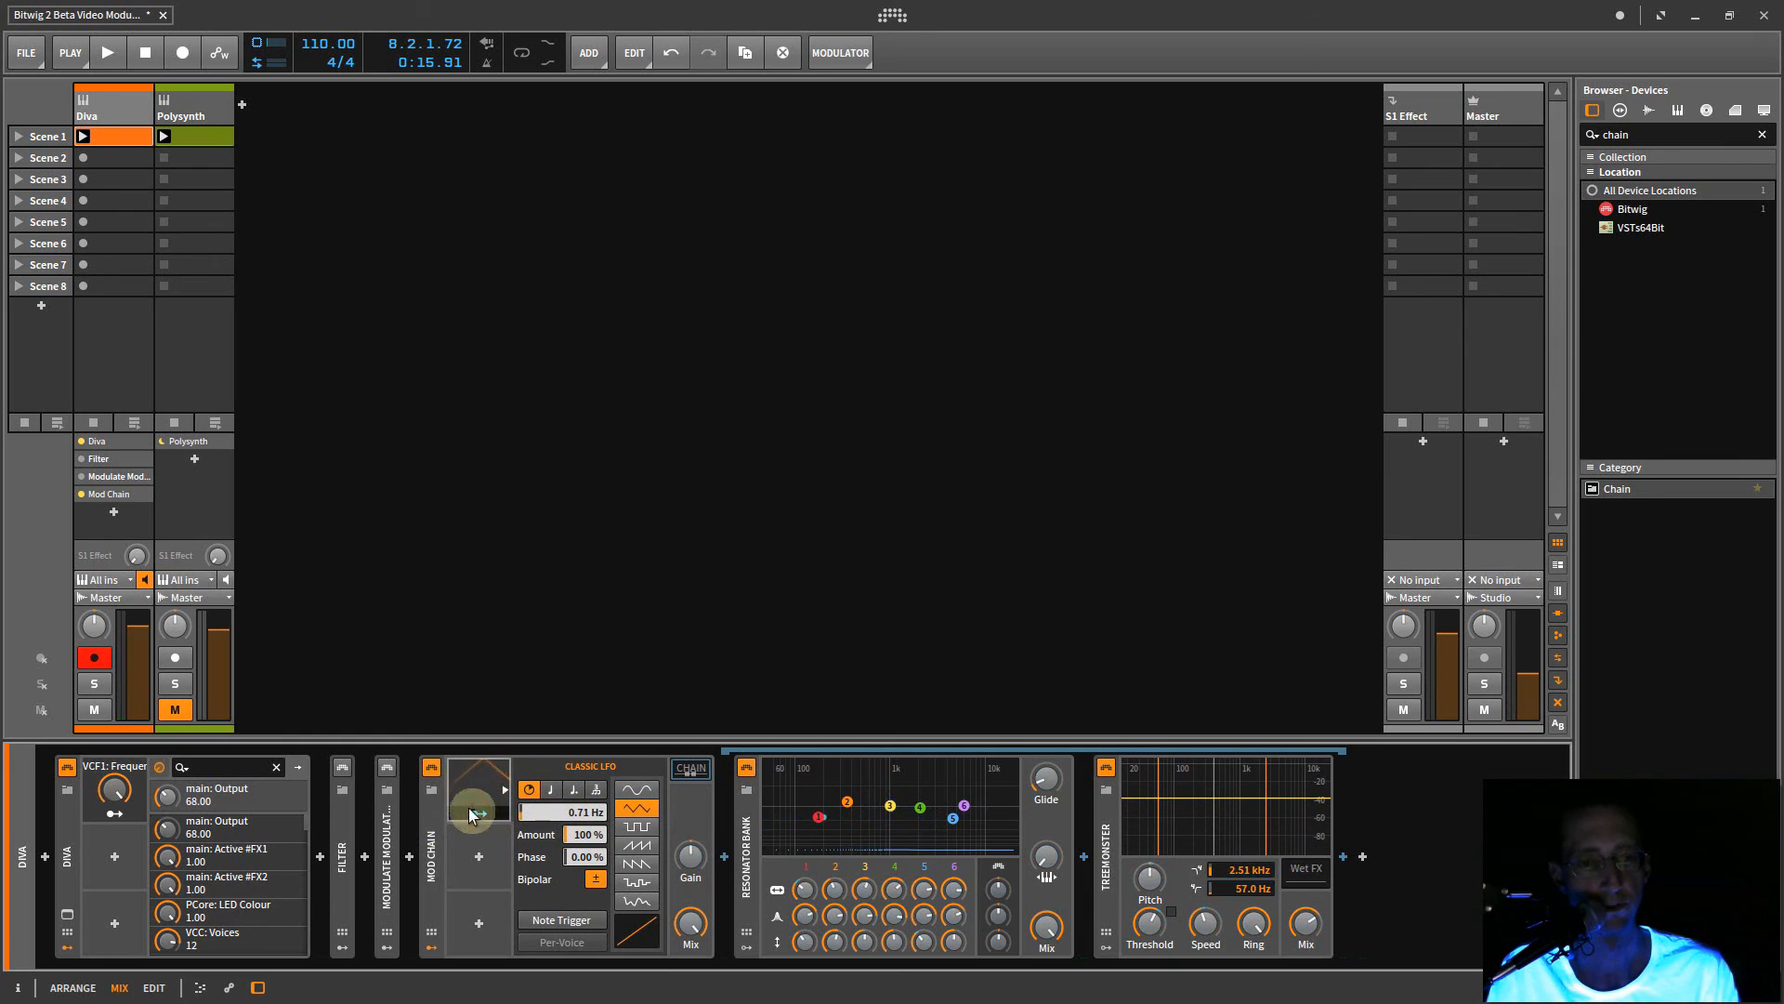
left_click(433, 836)
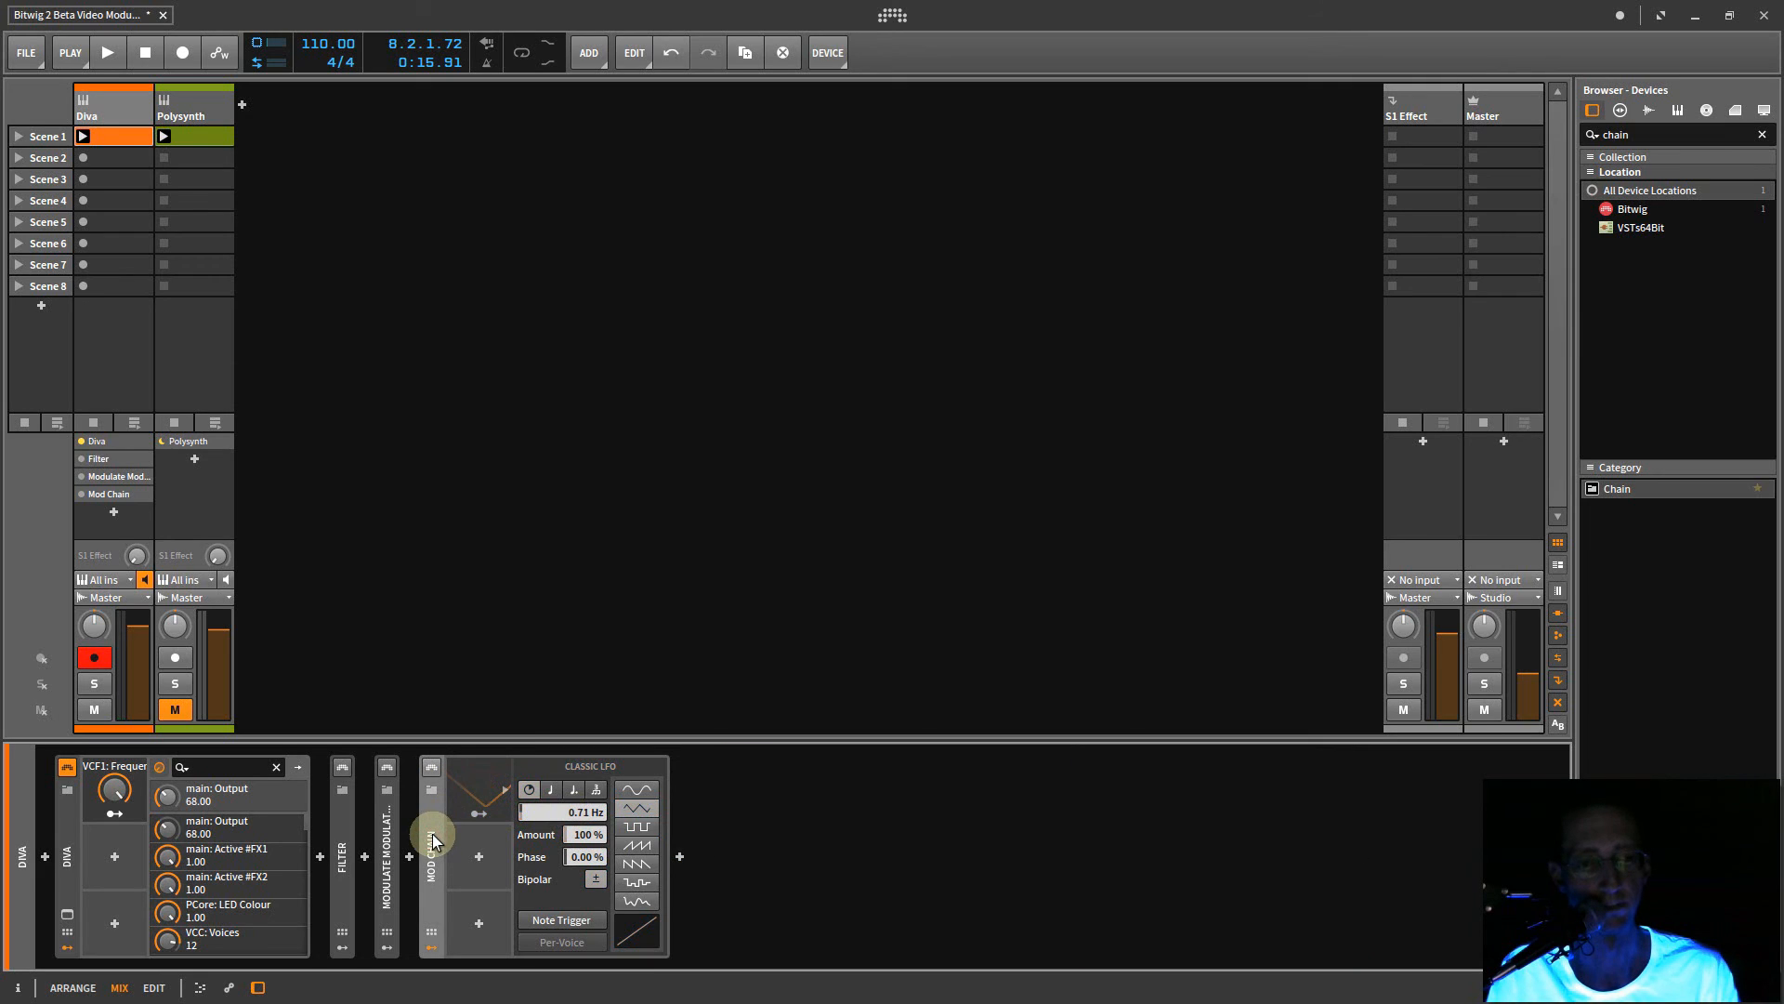
left_click(431, 947)
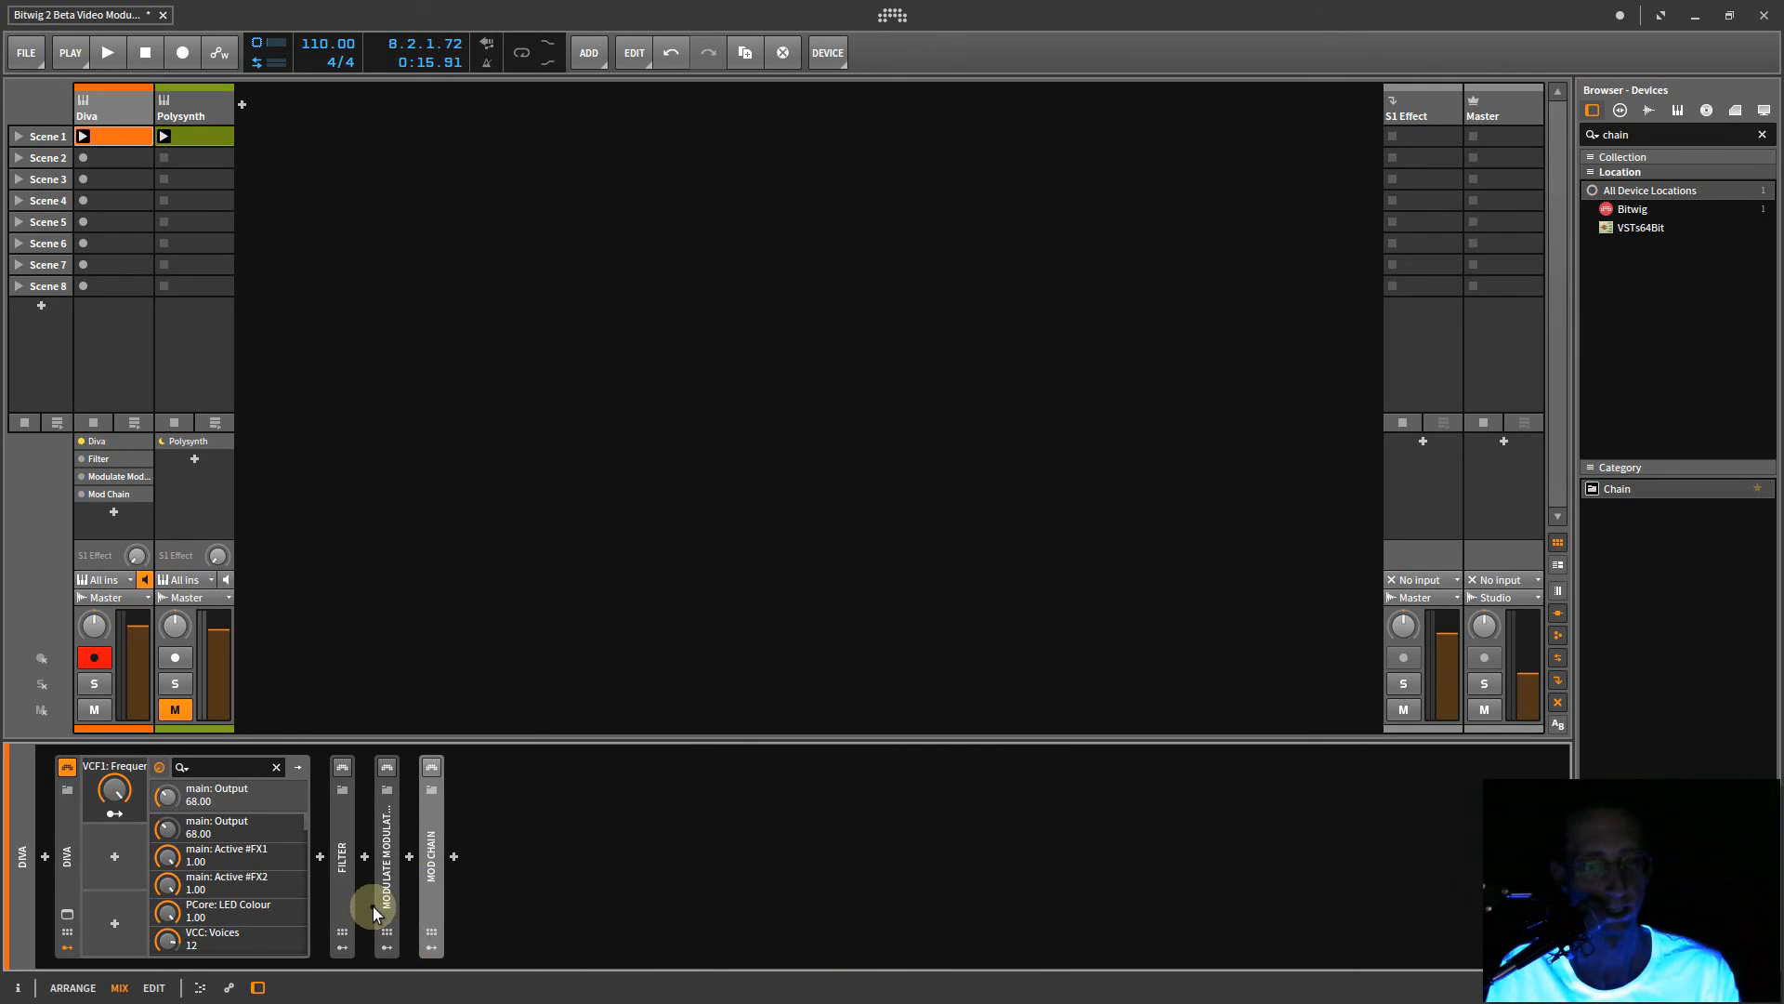